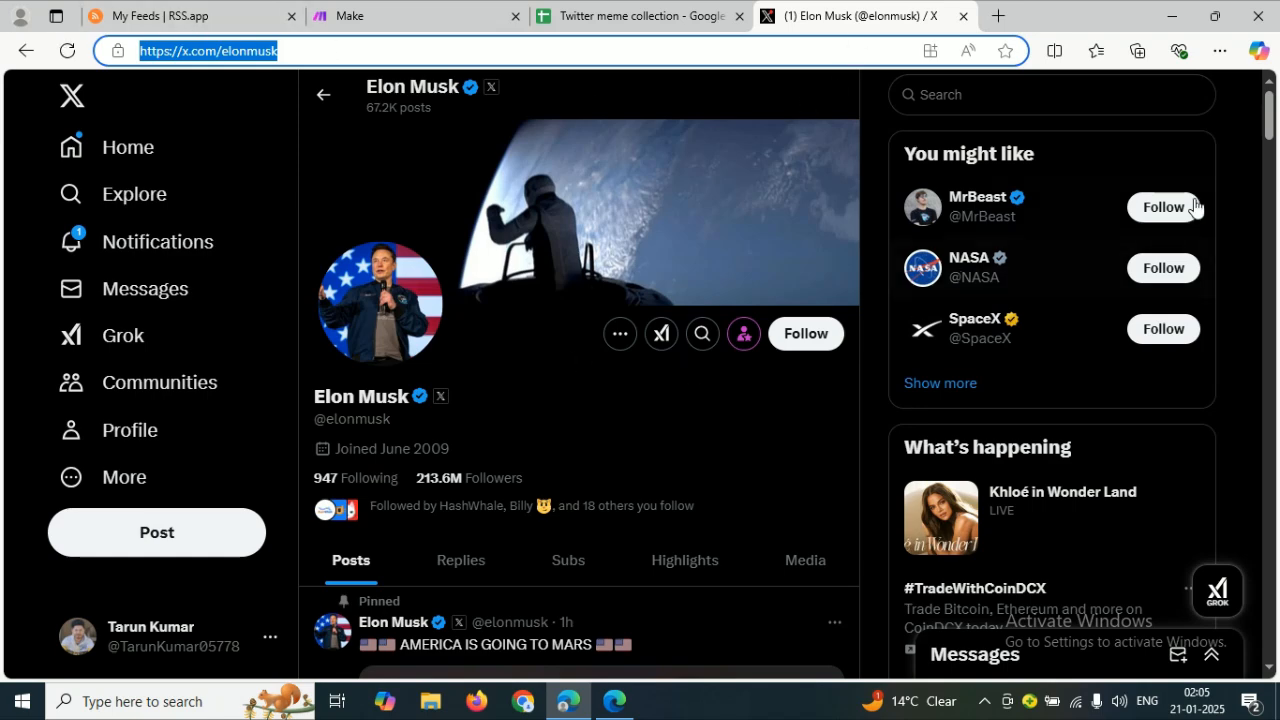
left_click_drag(1268, 114, 1276, 160)
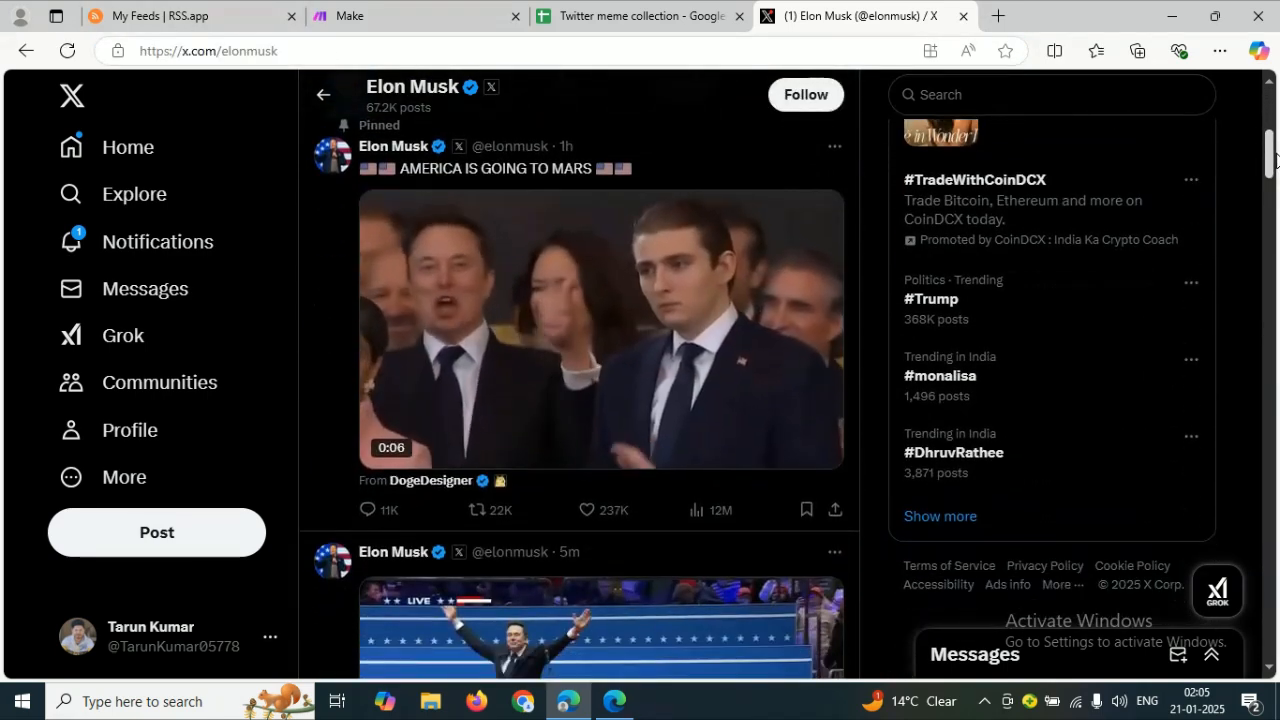
left_click(185, 22)
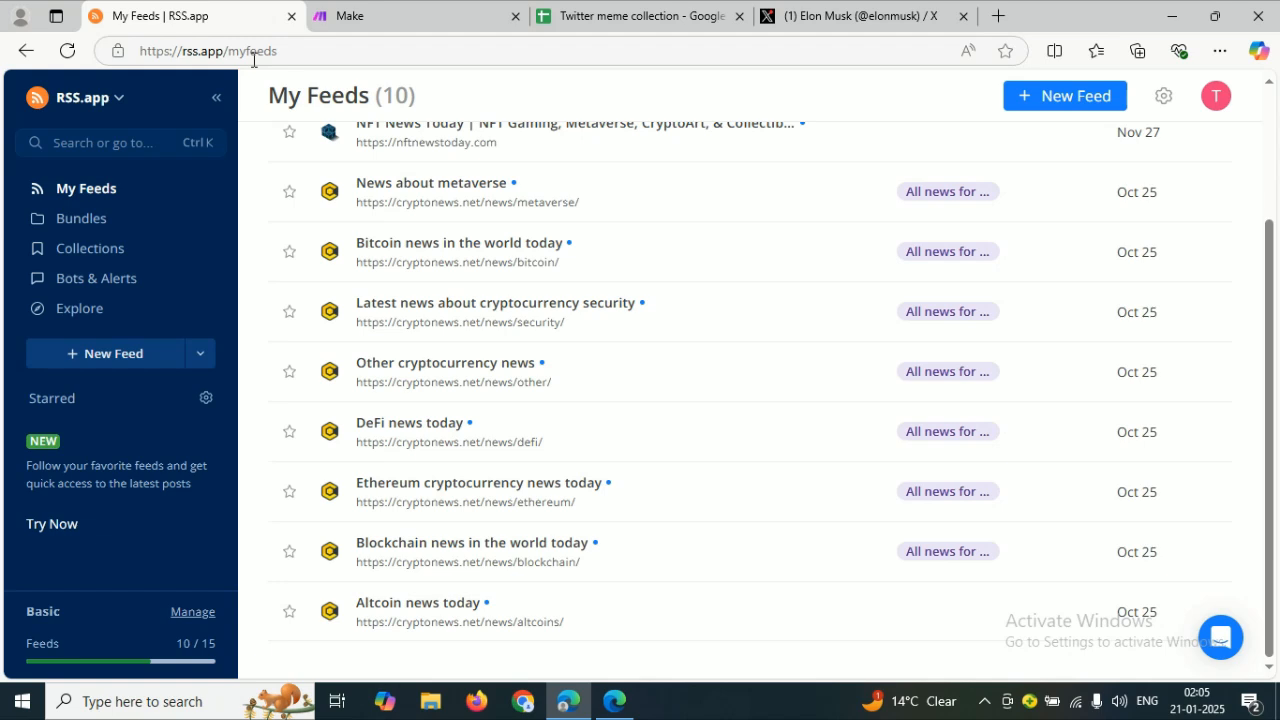
left_click(1058, 101)
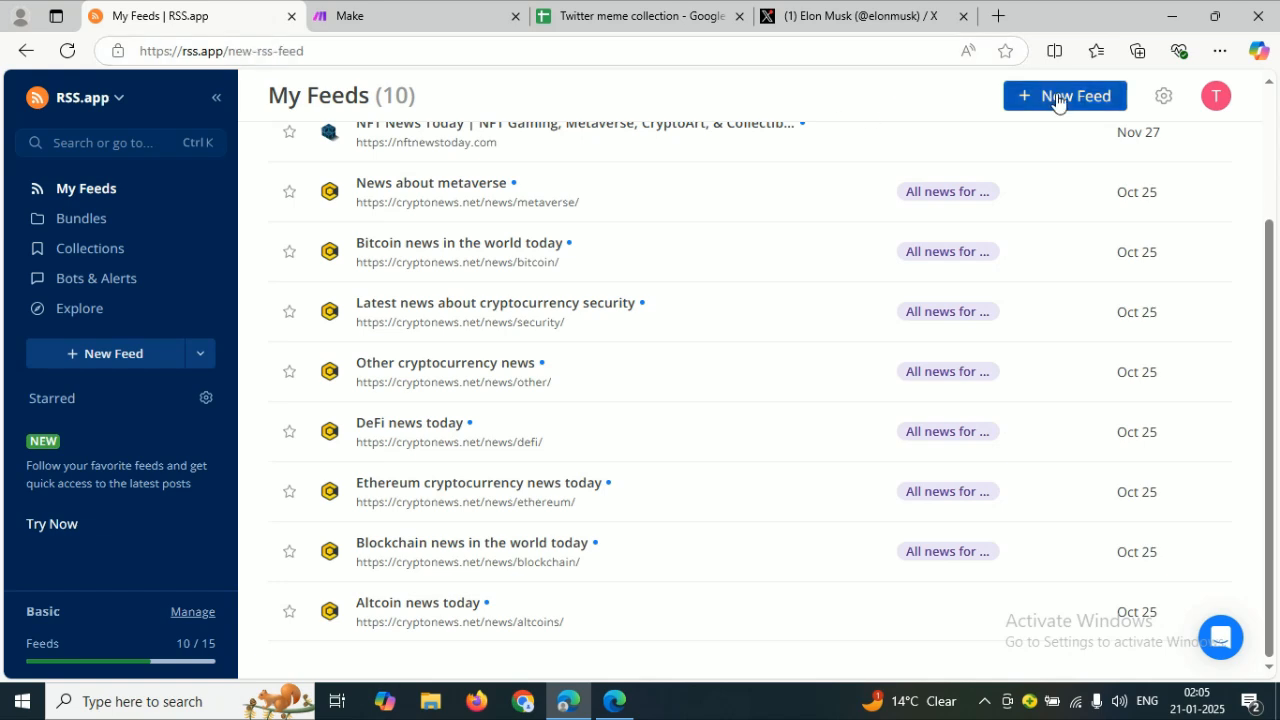
left_click(693, 248)
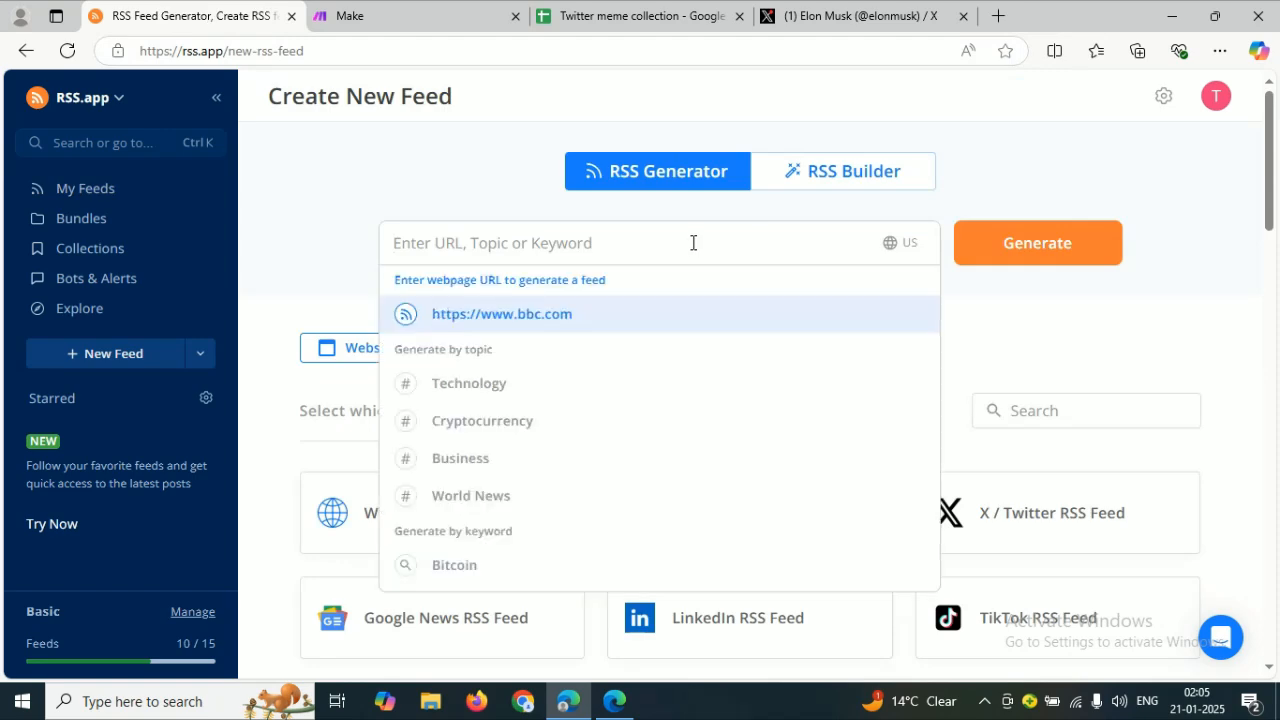
type("https://x.com/elonmusk")
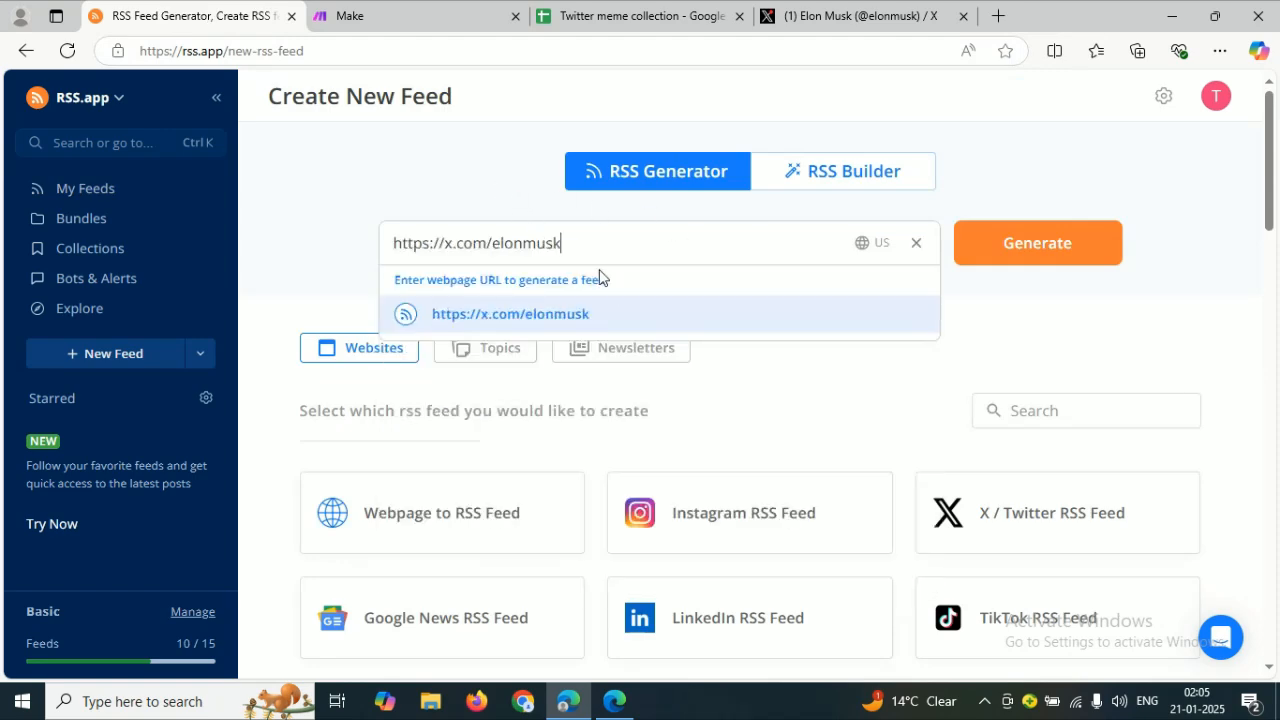
left_click(635, 313)
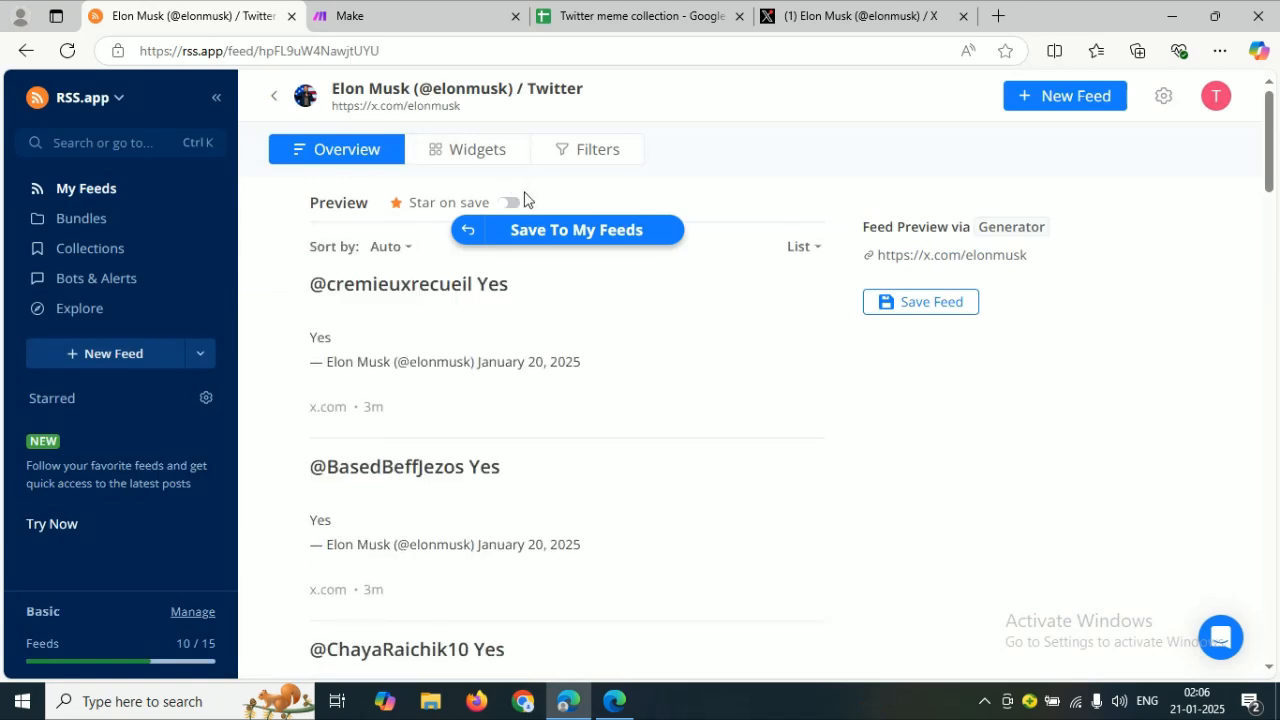
Step: Save the generated Elon Musk feed and copy its XML feed link
left_click(925, 304)
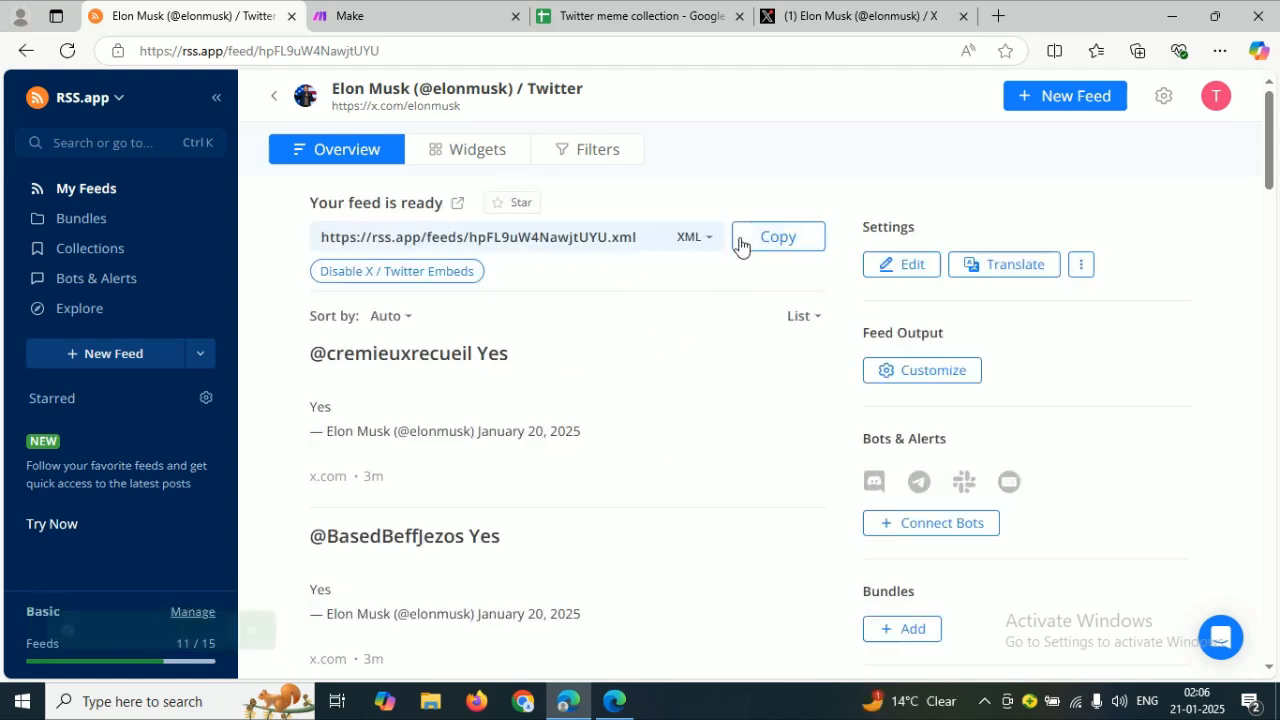
left_click(776, 240)
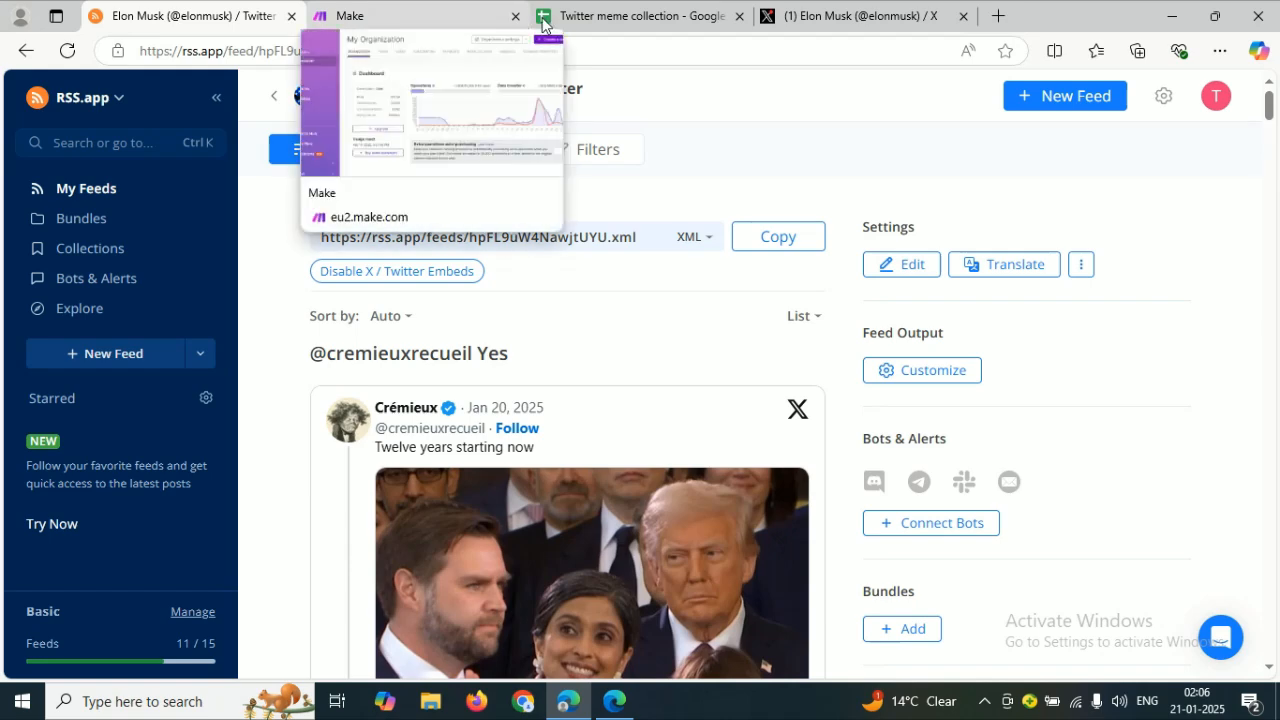
Step: Switch to Make, create a new scenario and name it "Rss app to sheet"
left_click(414, 29)
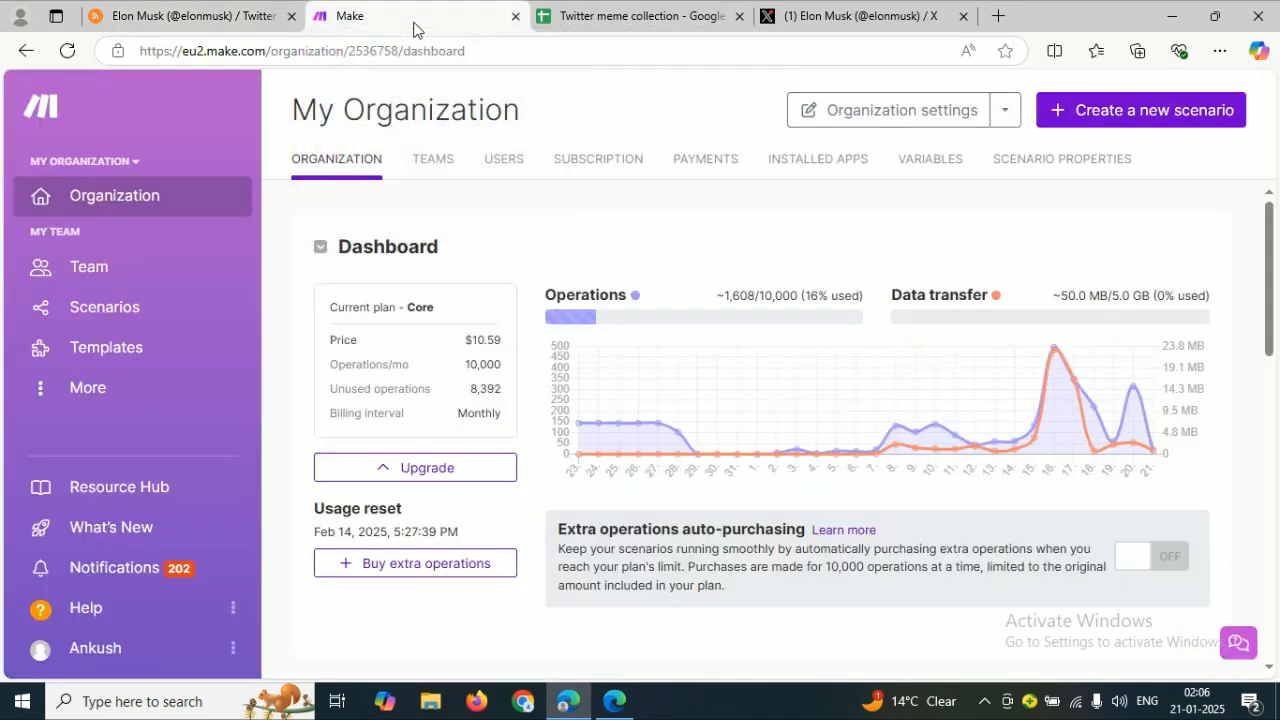
left_click(1115, 120)
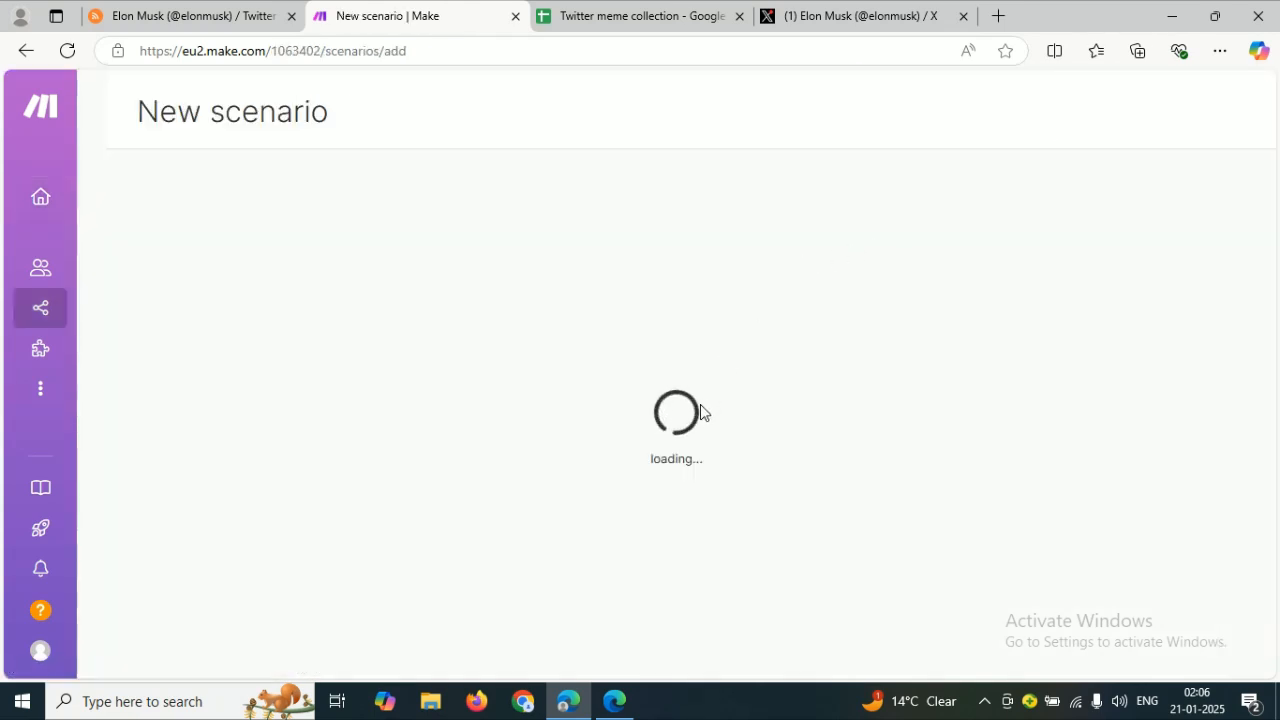
left_click(237, 110)
type("Rss")
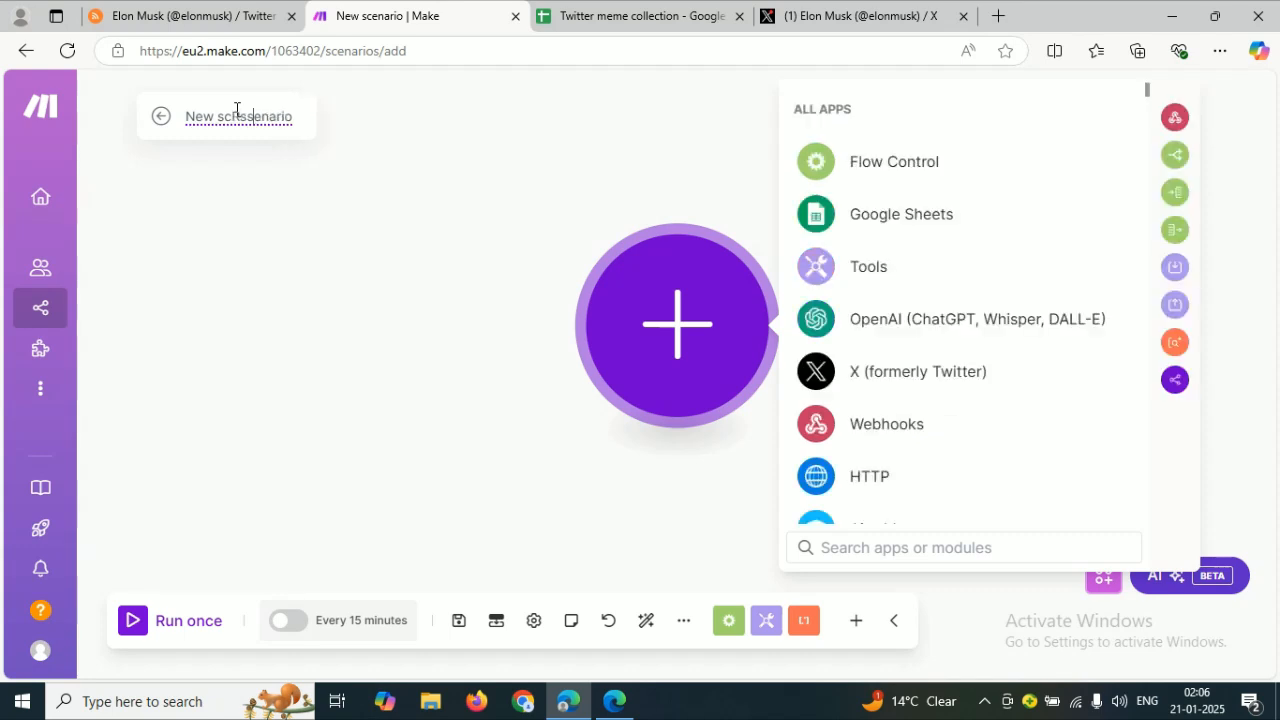
key("BackSpace")
key("BackSpace")
key("BackSpace")
key("ctrl+a")
type("Rss app to sheet")
Step: Find the RSS app and add its Watch RSS feed items module as the scenario's first module
left_click(906, 546)
type("r")
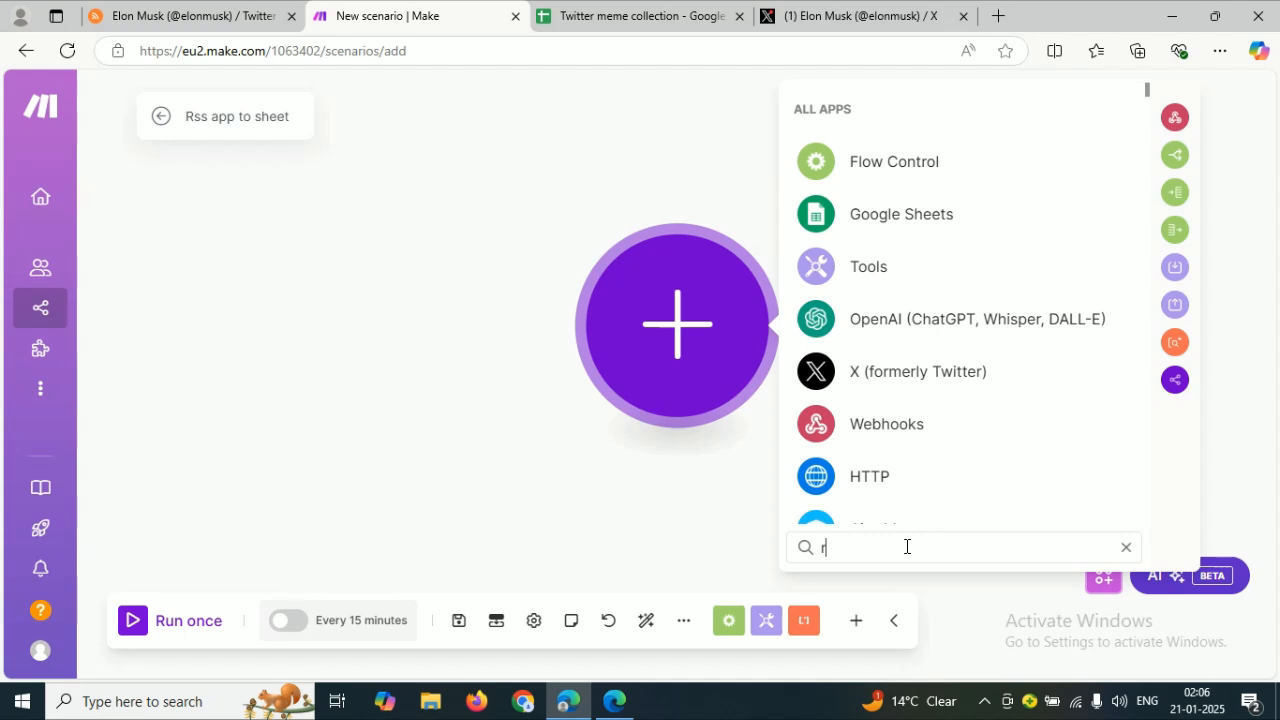
type("ss")
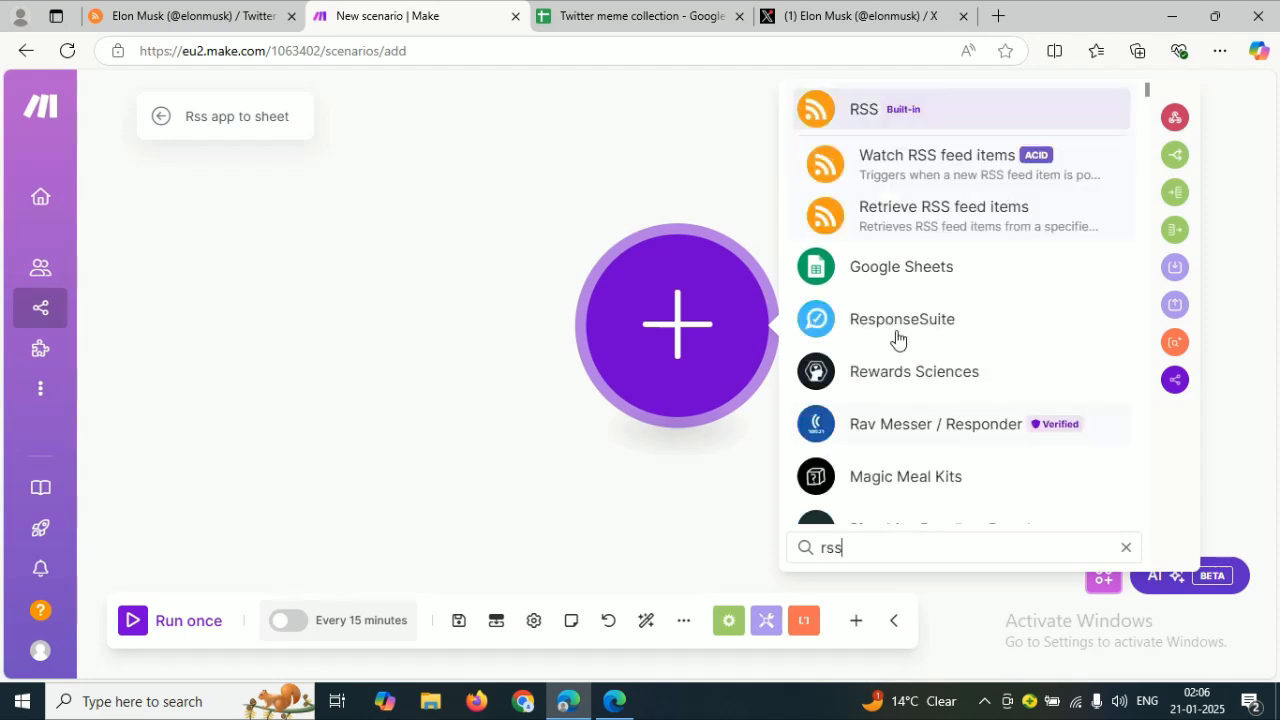
left_click(906, 173)
left_click(903, 210)
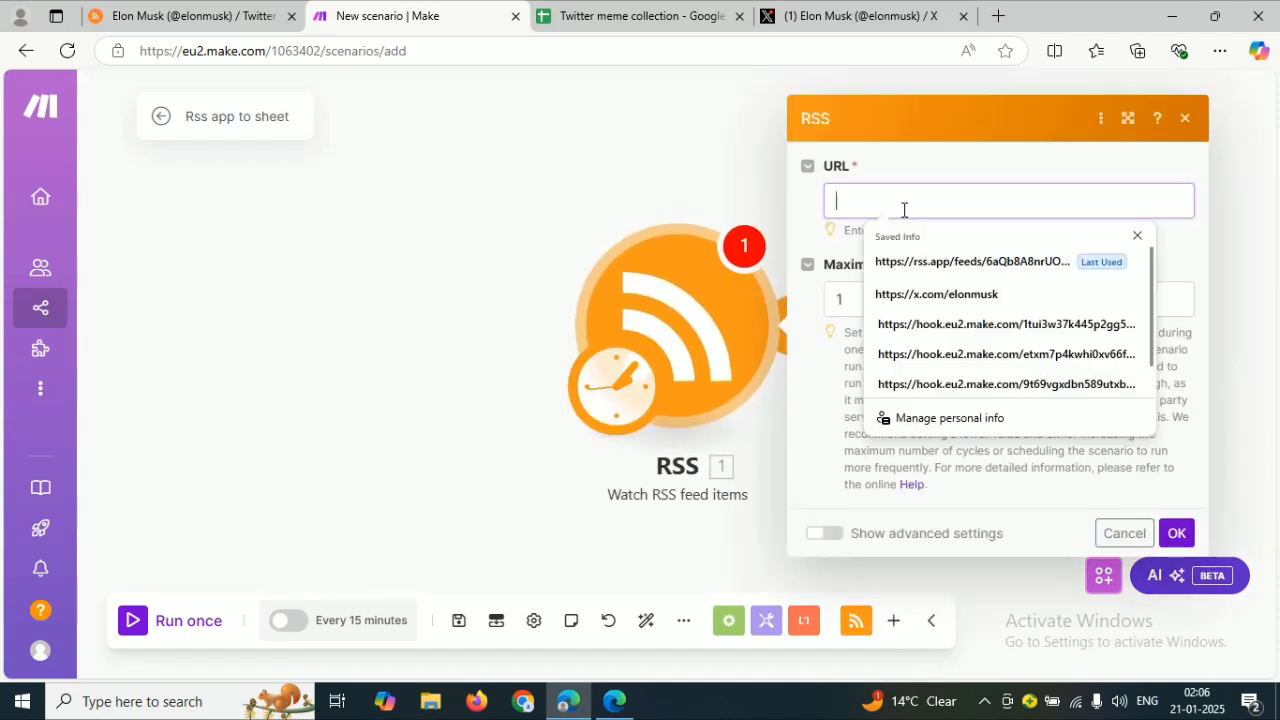
key("ctrl+v")
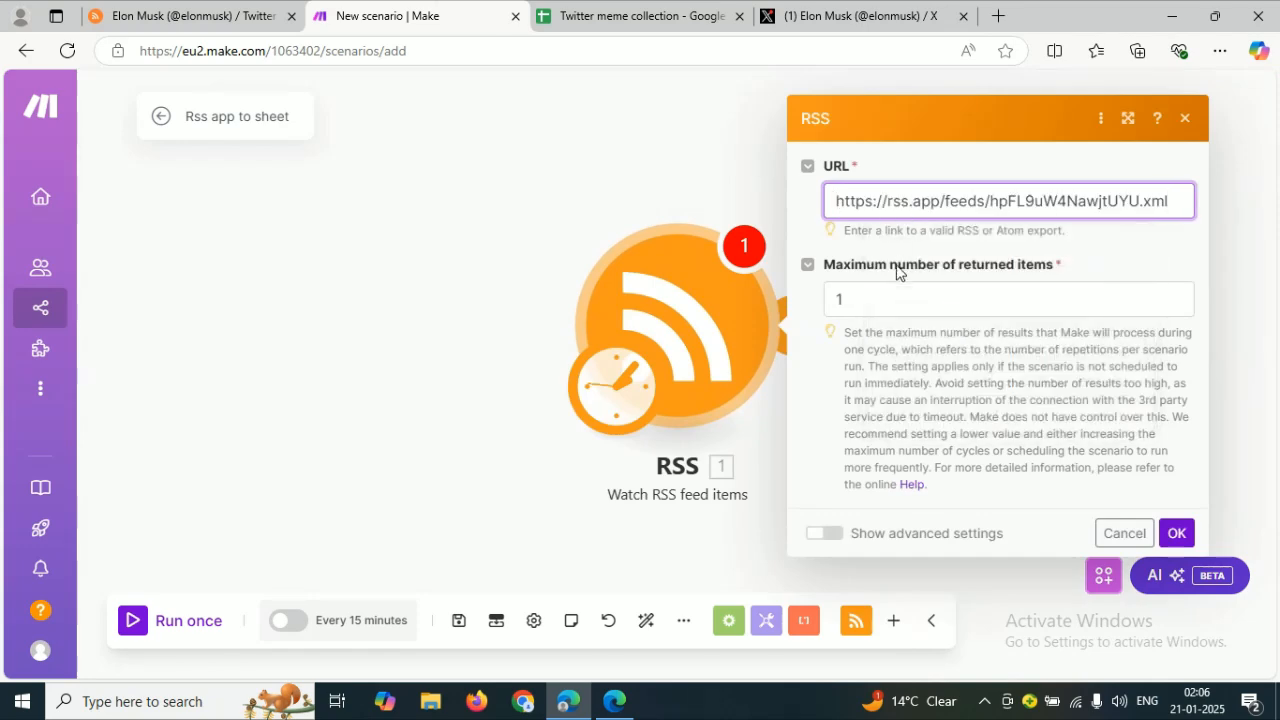
key("Tab")
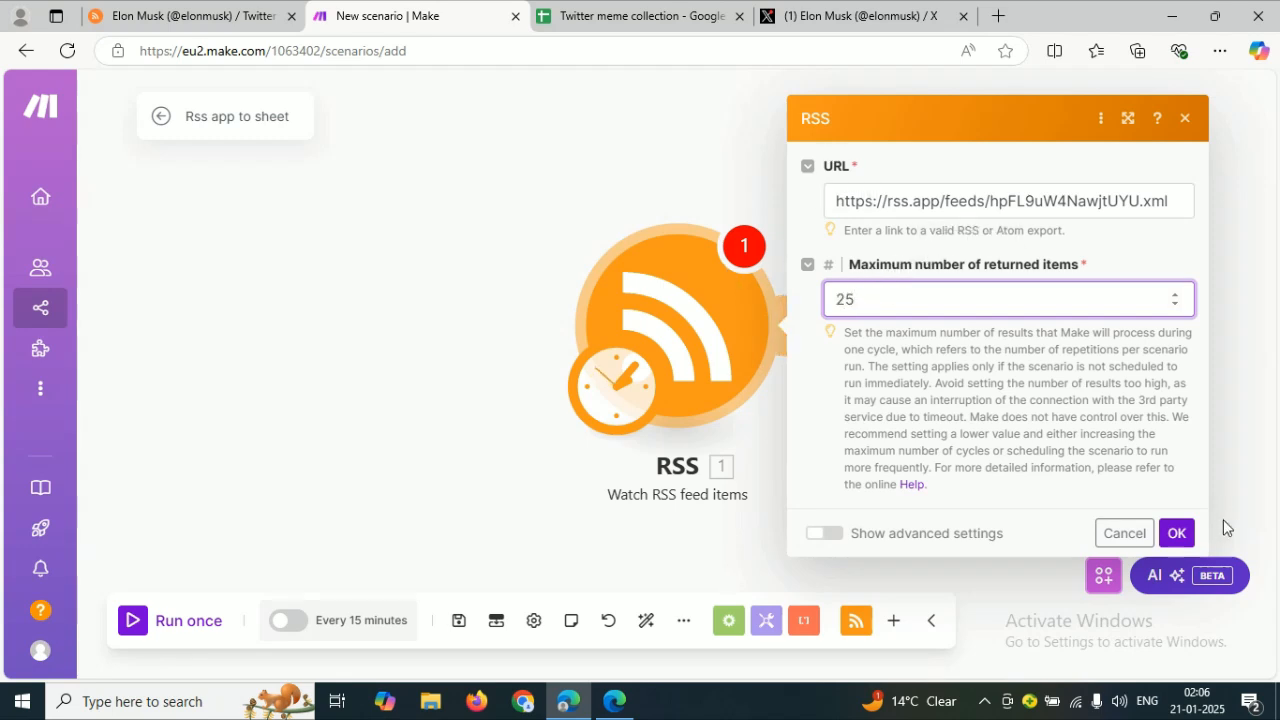
left_click(1176, 535)
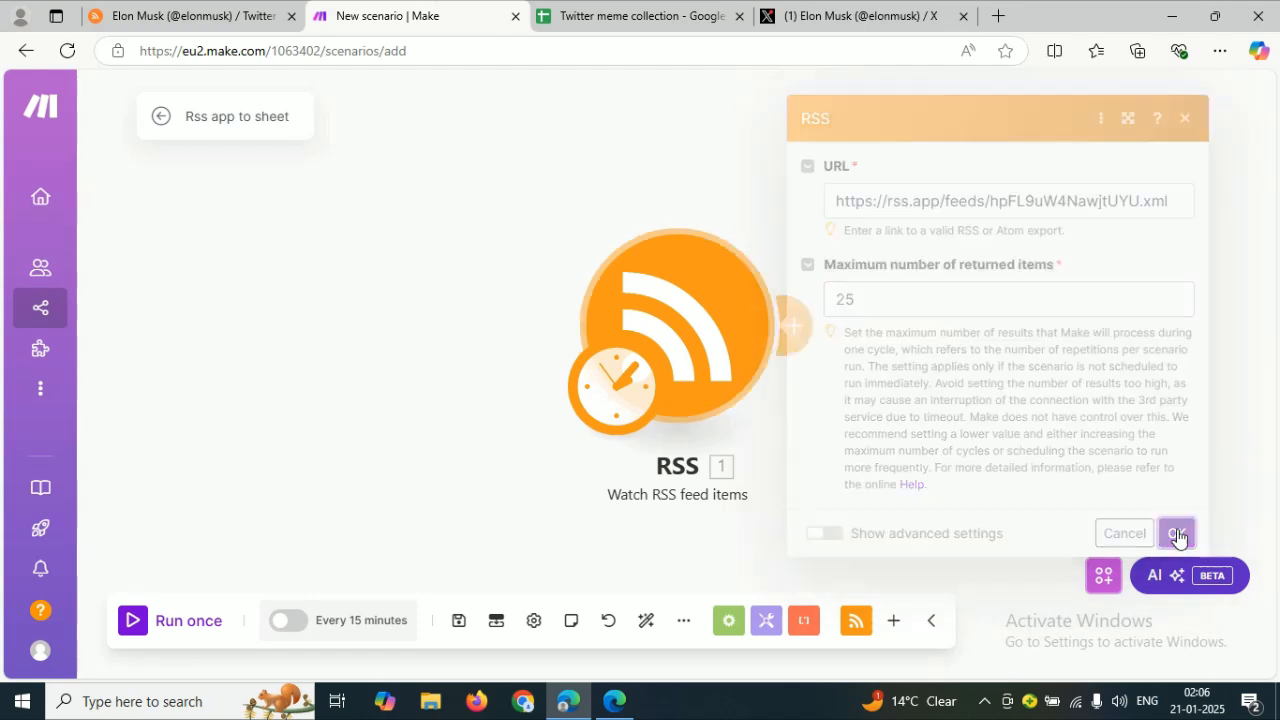
Step: Connect a Google Sheets Add a Row module after the RSS module
left_click_drag(413, 265, 300, 300)
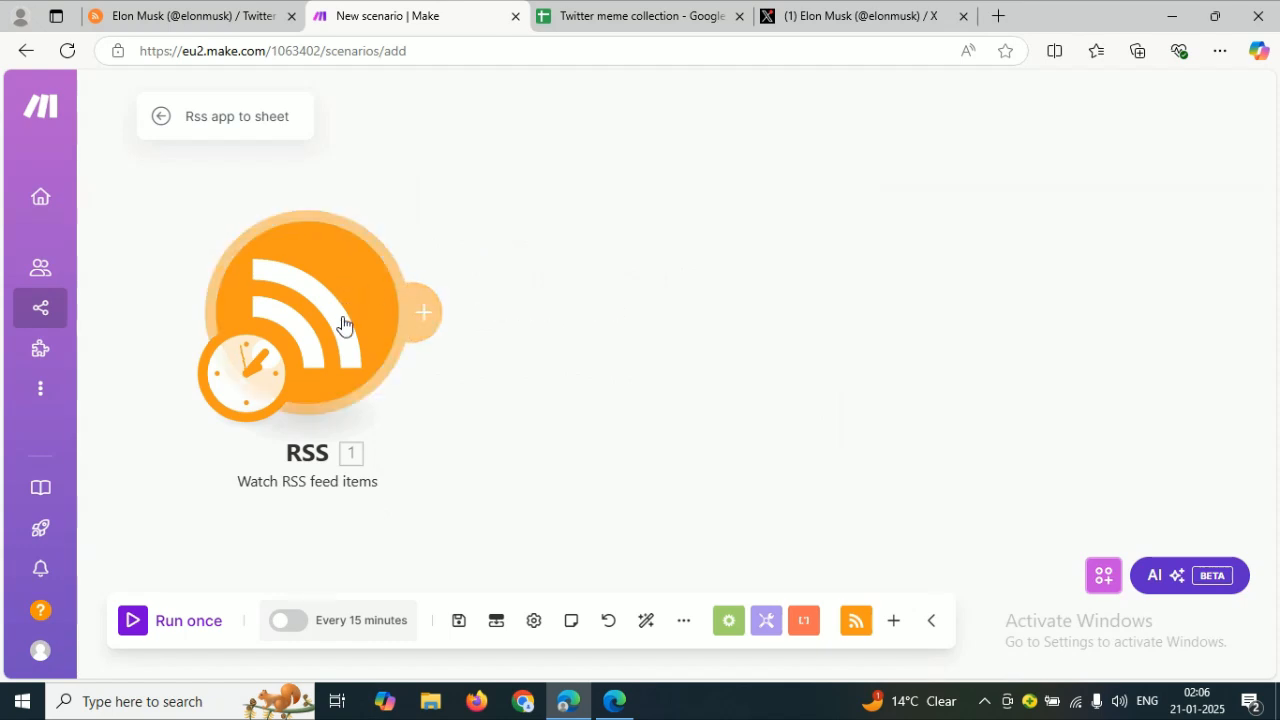
left_click(429, 312)
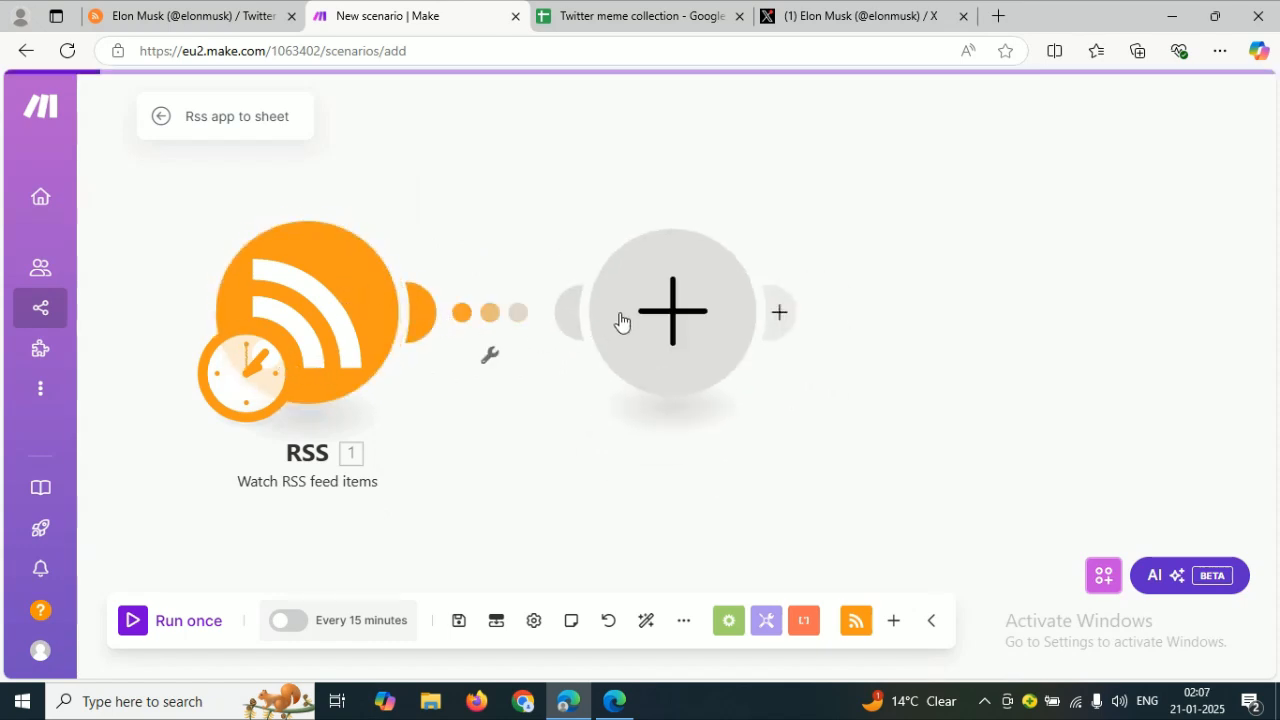
left_click(872, 329)
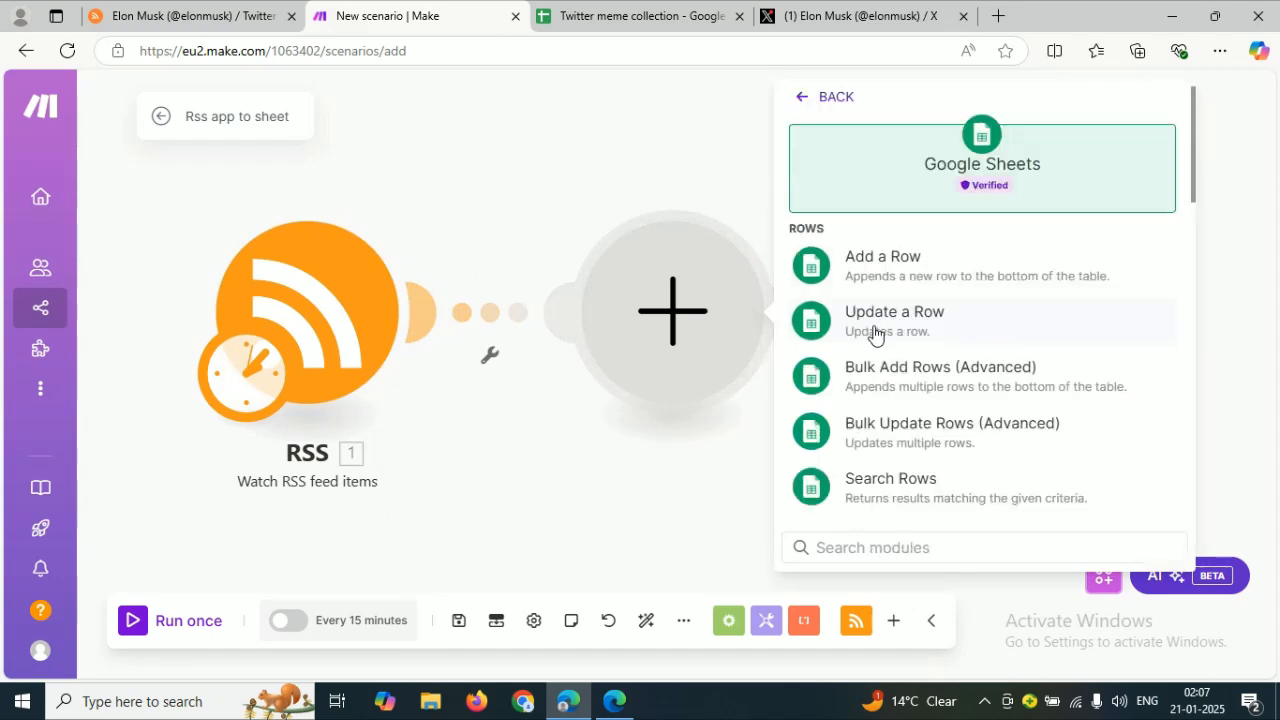
left_click(876, 266)
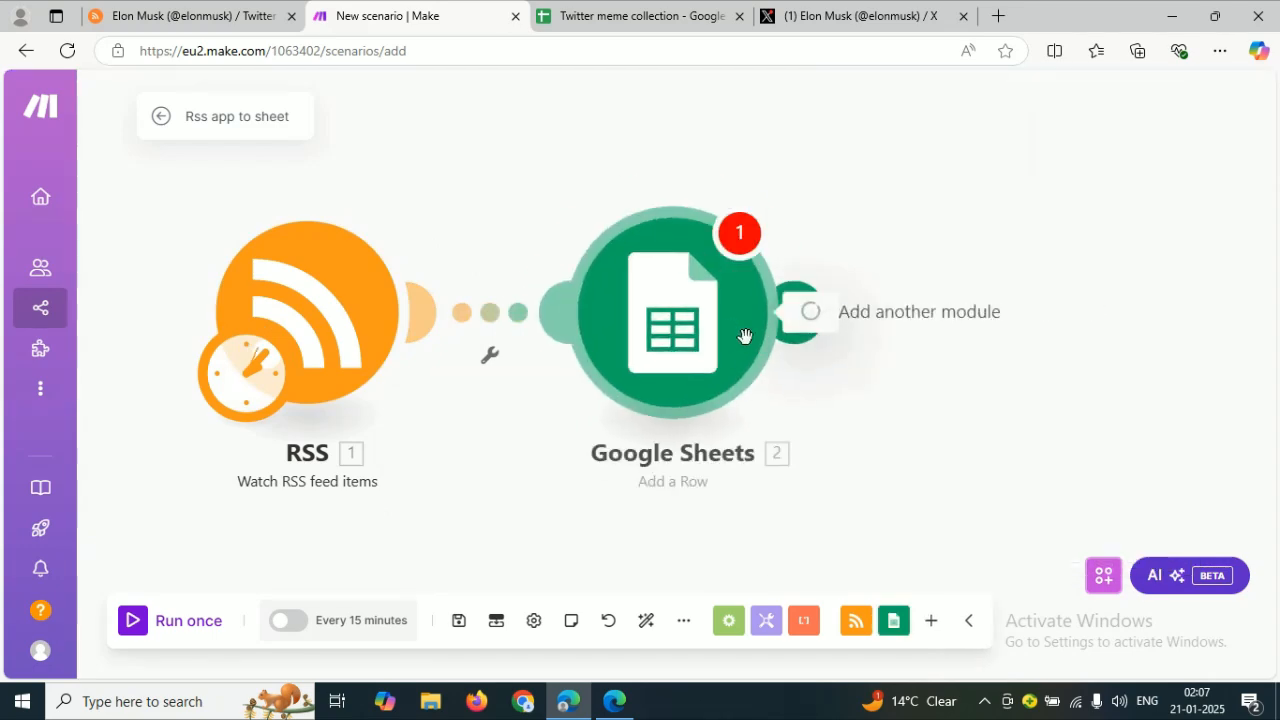
Step: Try to copy the title of the "Twitter meme collection" spreadsheet in Google Sheets and return to the Make scenario
left_click(637, 28)
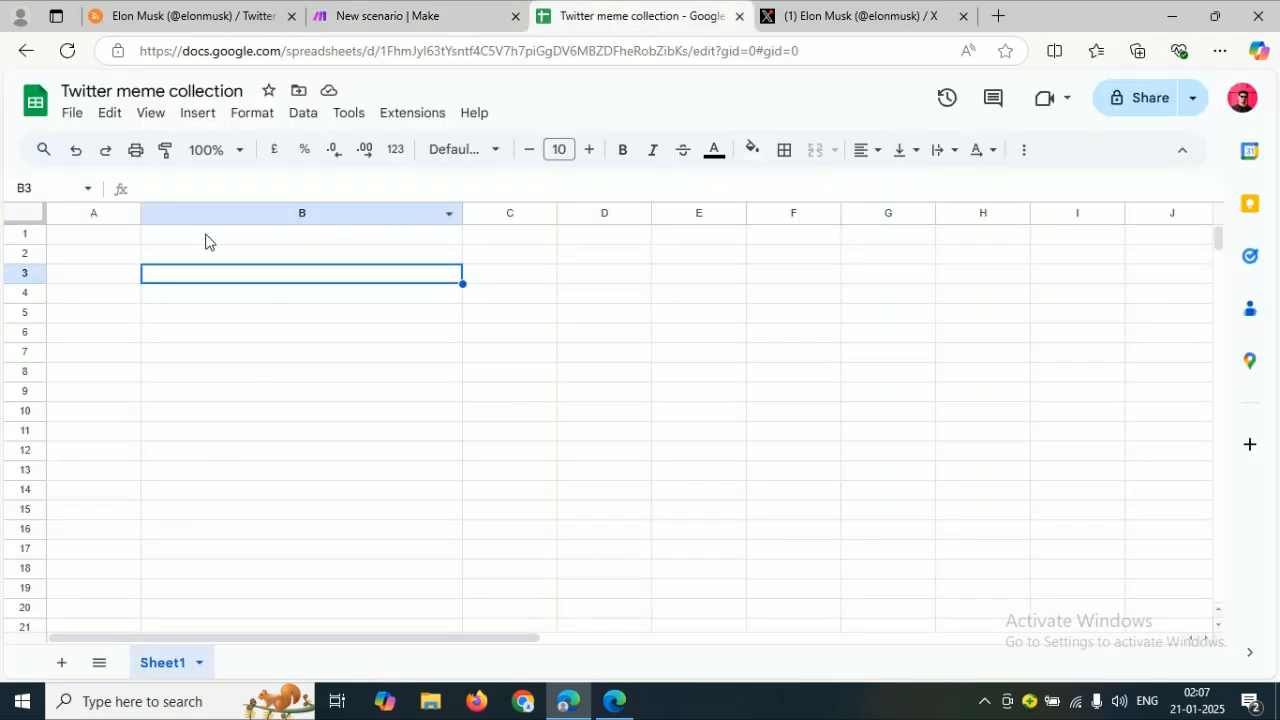
key("alt+a")
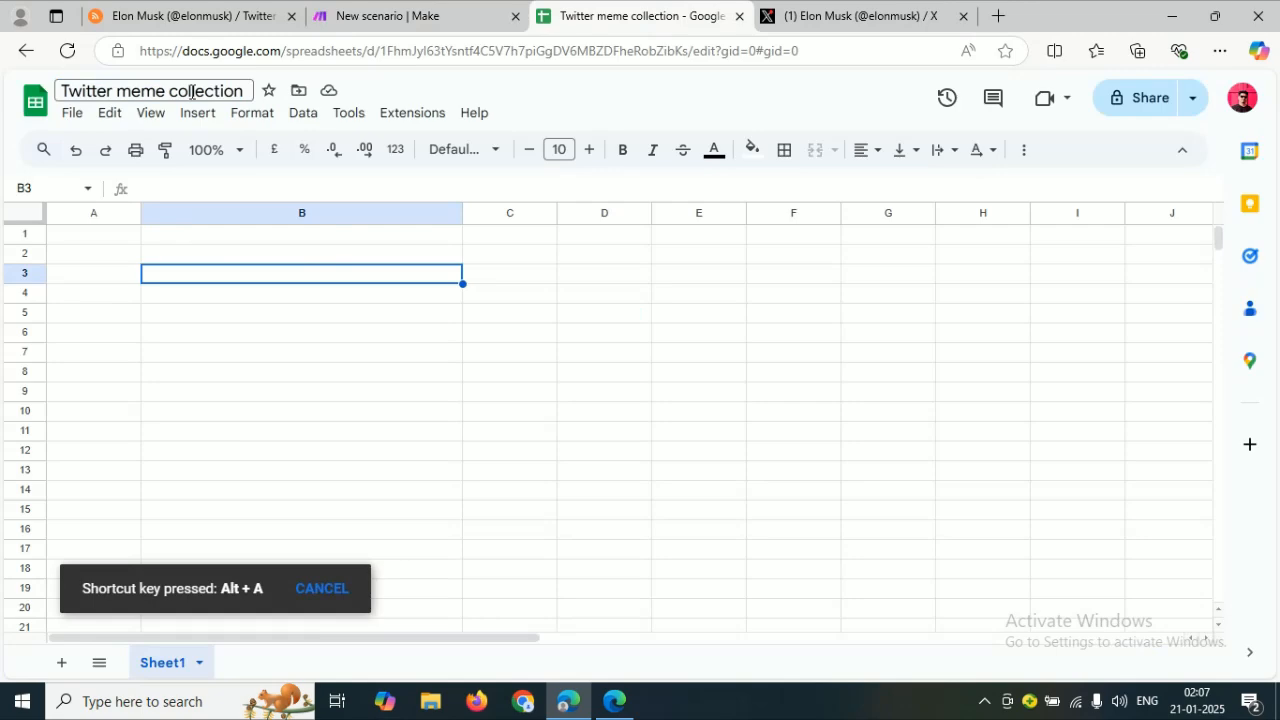
key("a")
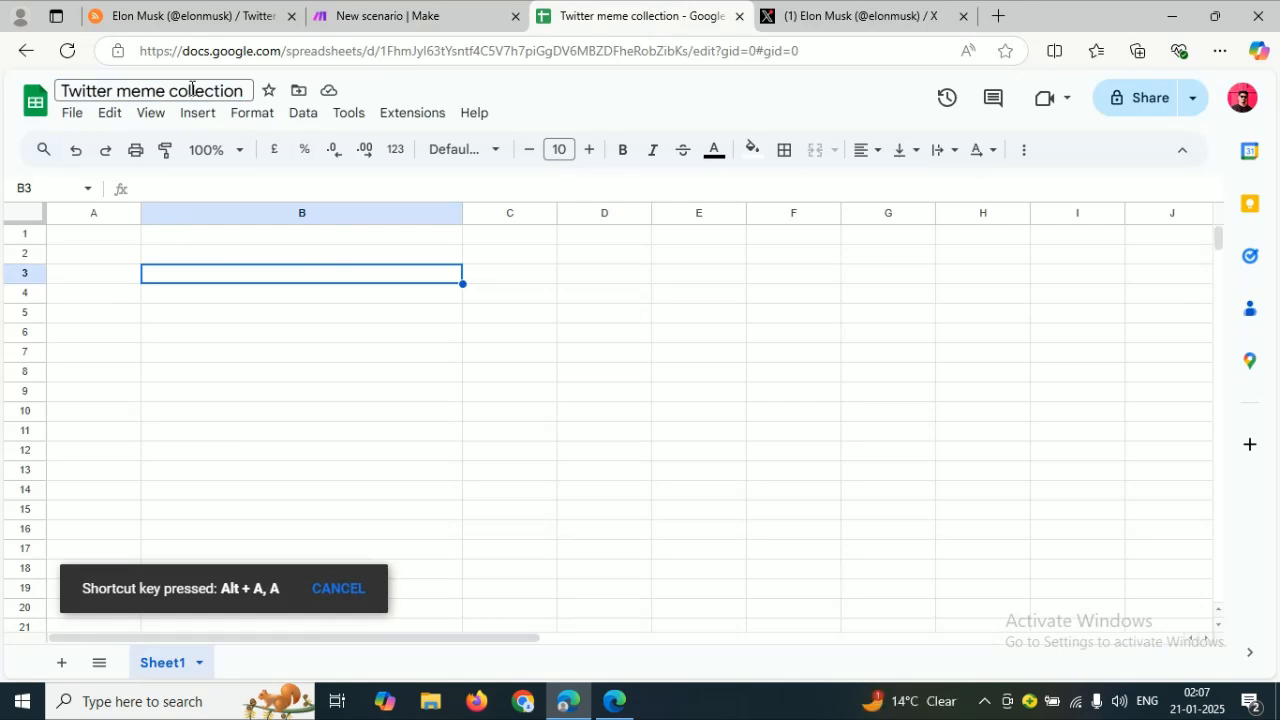
key("ctrl+c")
key("ctrl+a")
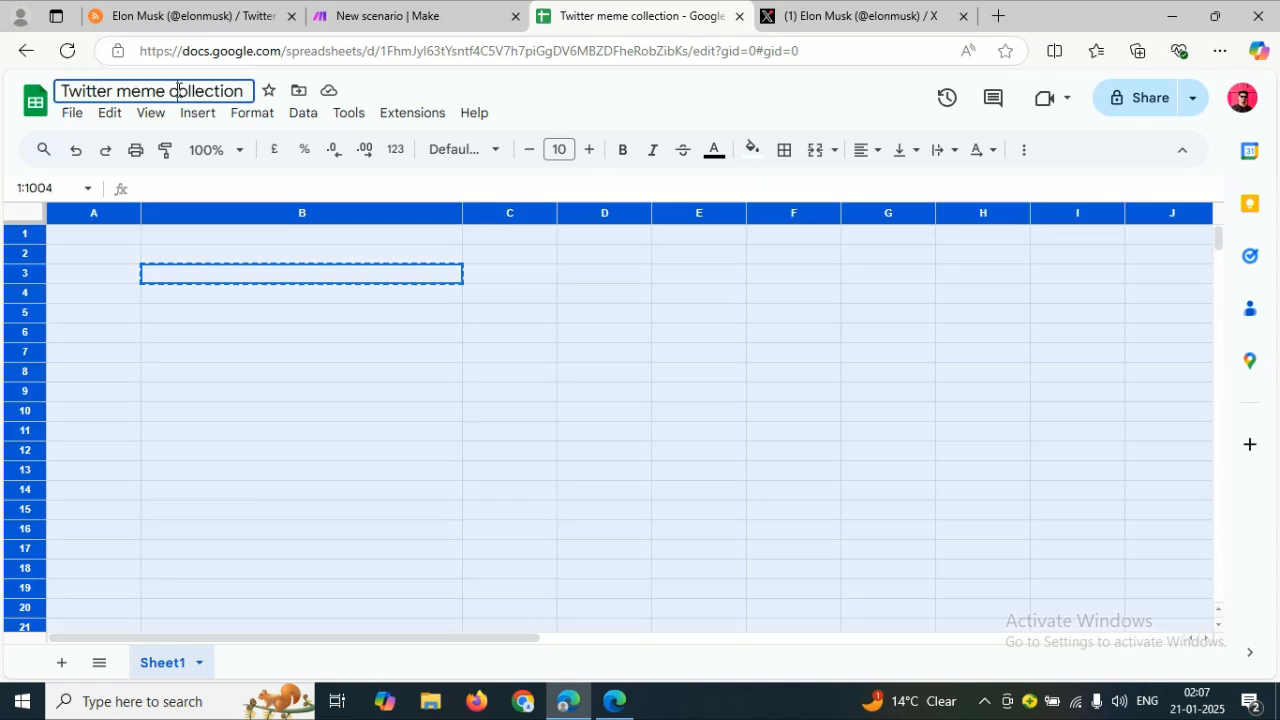
double_click(178, 90)
left_click(178, 90)
key("ctrl+a")
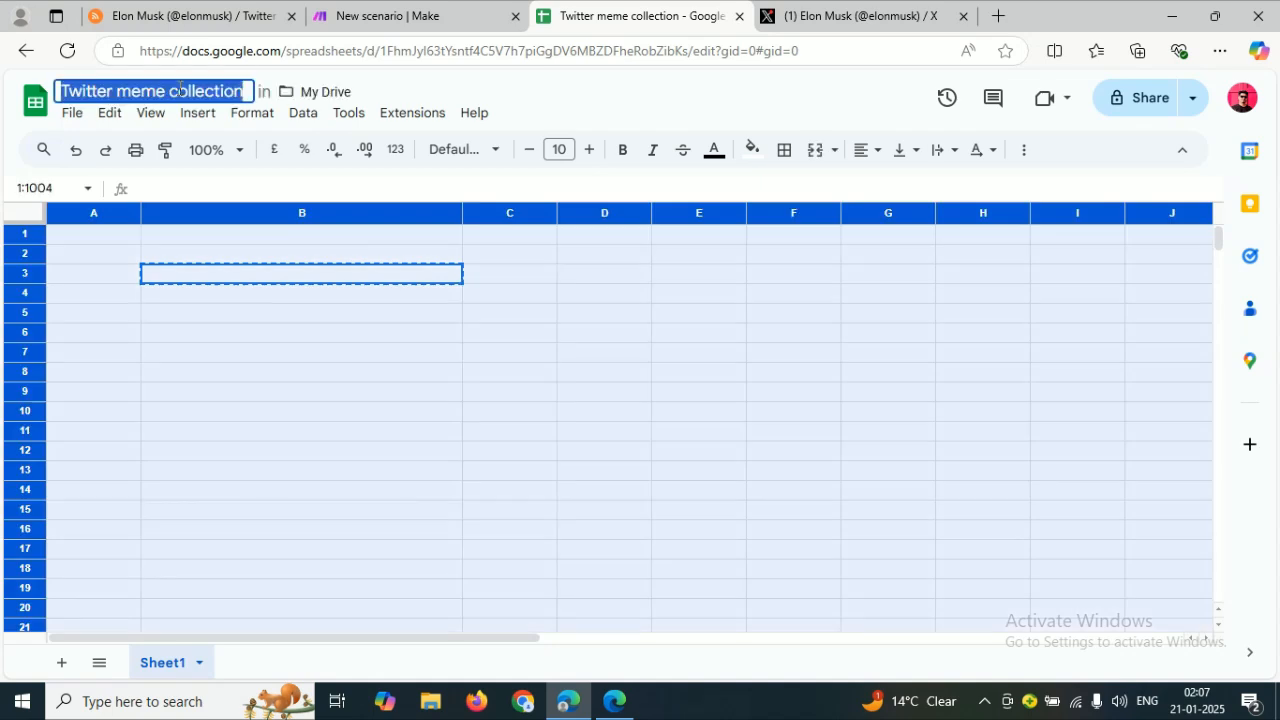
left_click(322, 316)
left_click(440, 15)
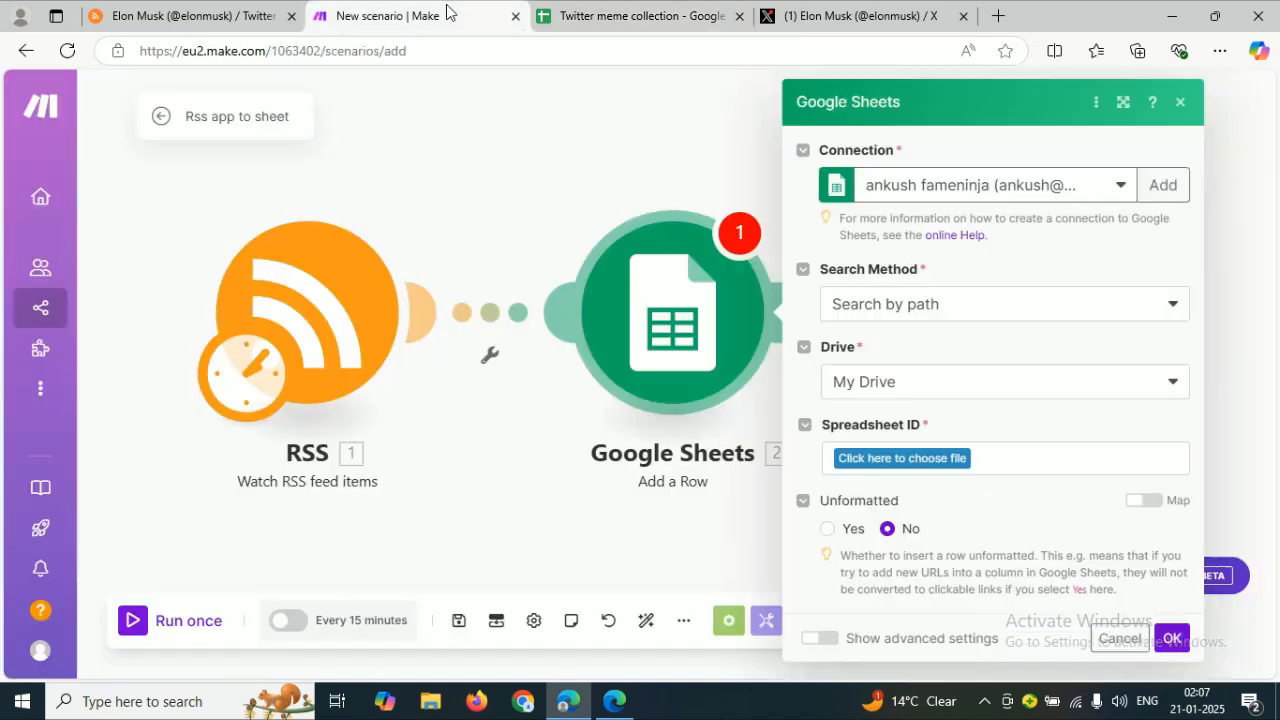
Step: Choose "Twitter meme collection" as the Add a Row module's spreadsheet and Sheet1 as its sheet
left_click(917, 460)
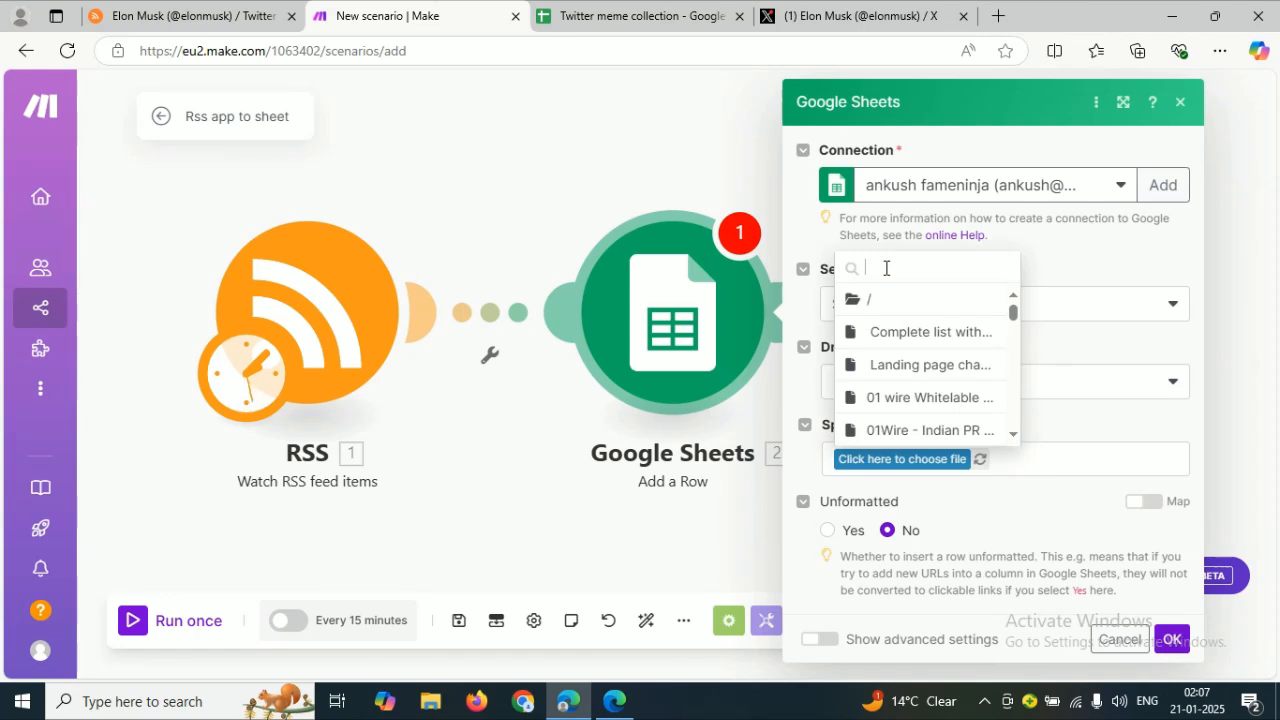
key("ctrl+v")
key("ctrl+a")
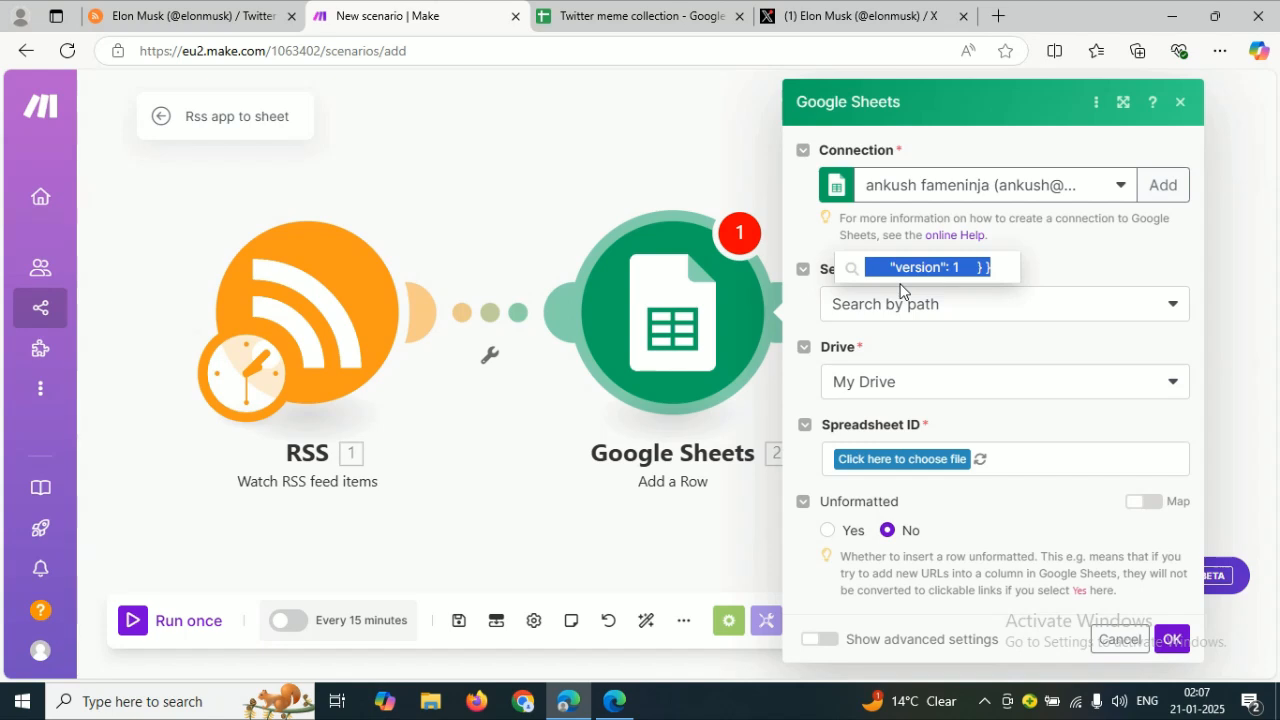
key("BackSpace")
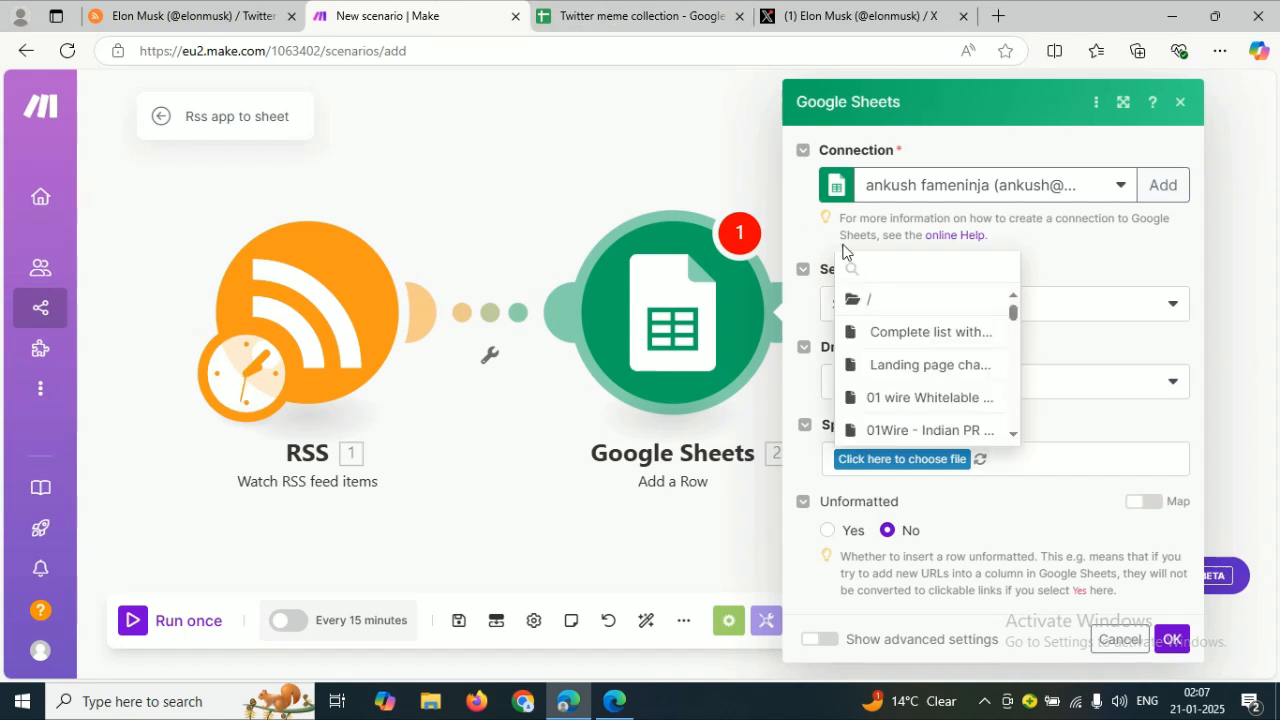
type("Twitter")
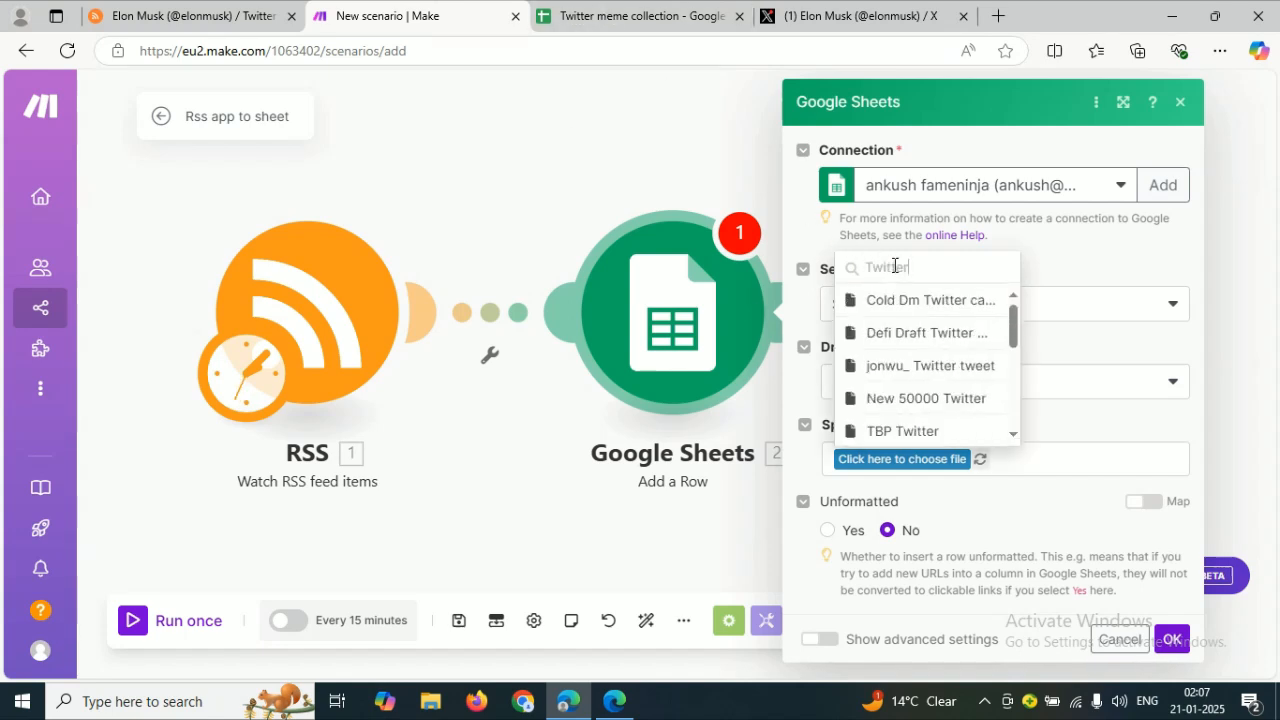
type(" meme")
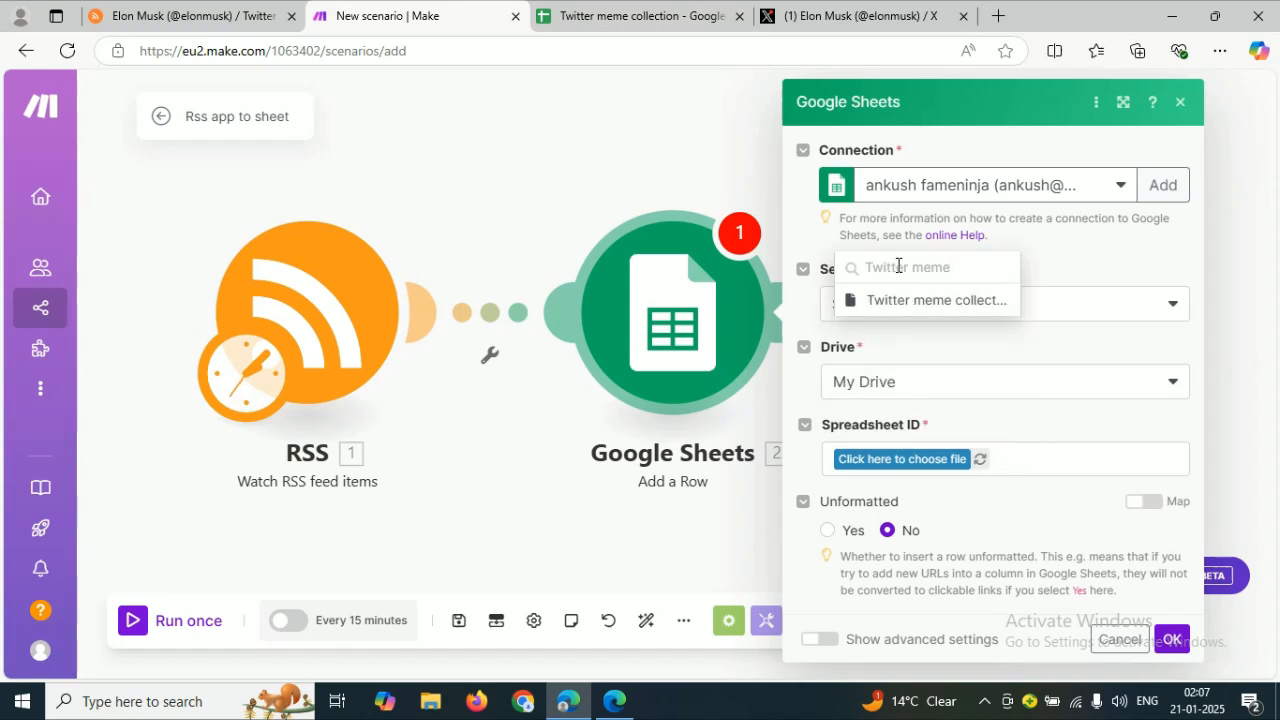
left_click(931, 301)
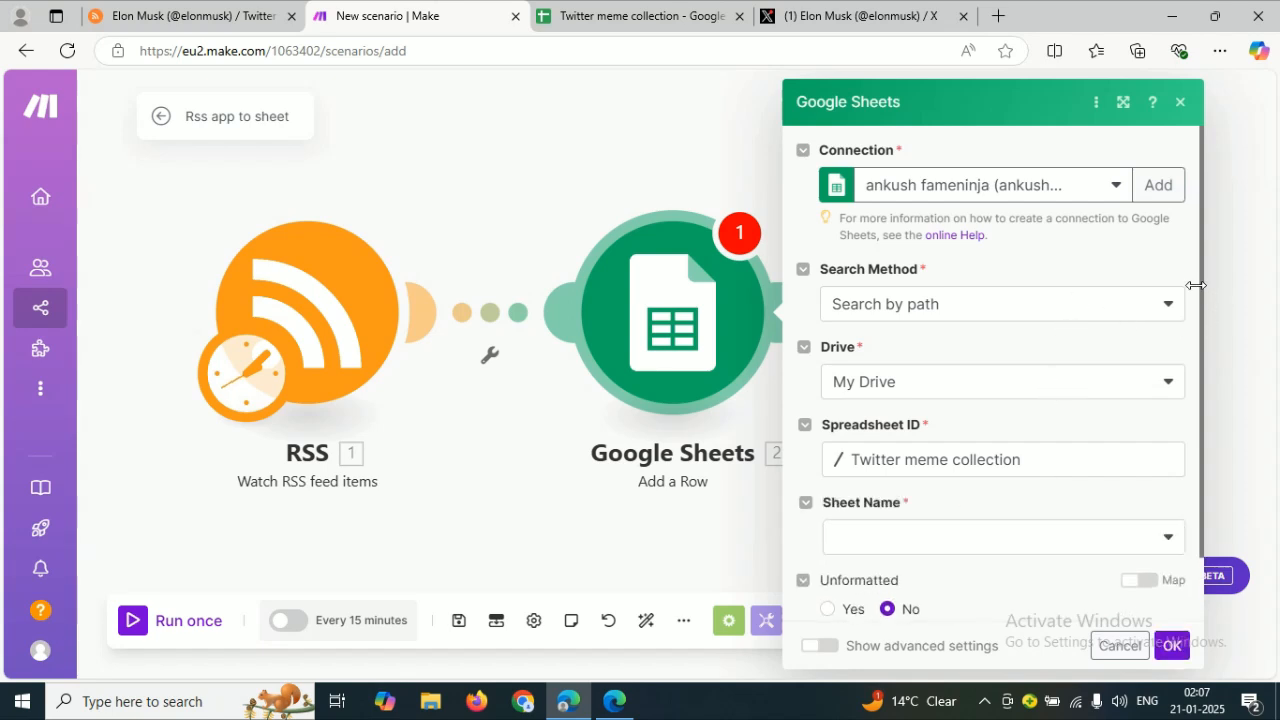
left_click(1066, 531)
left_click(963, 545)
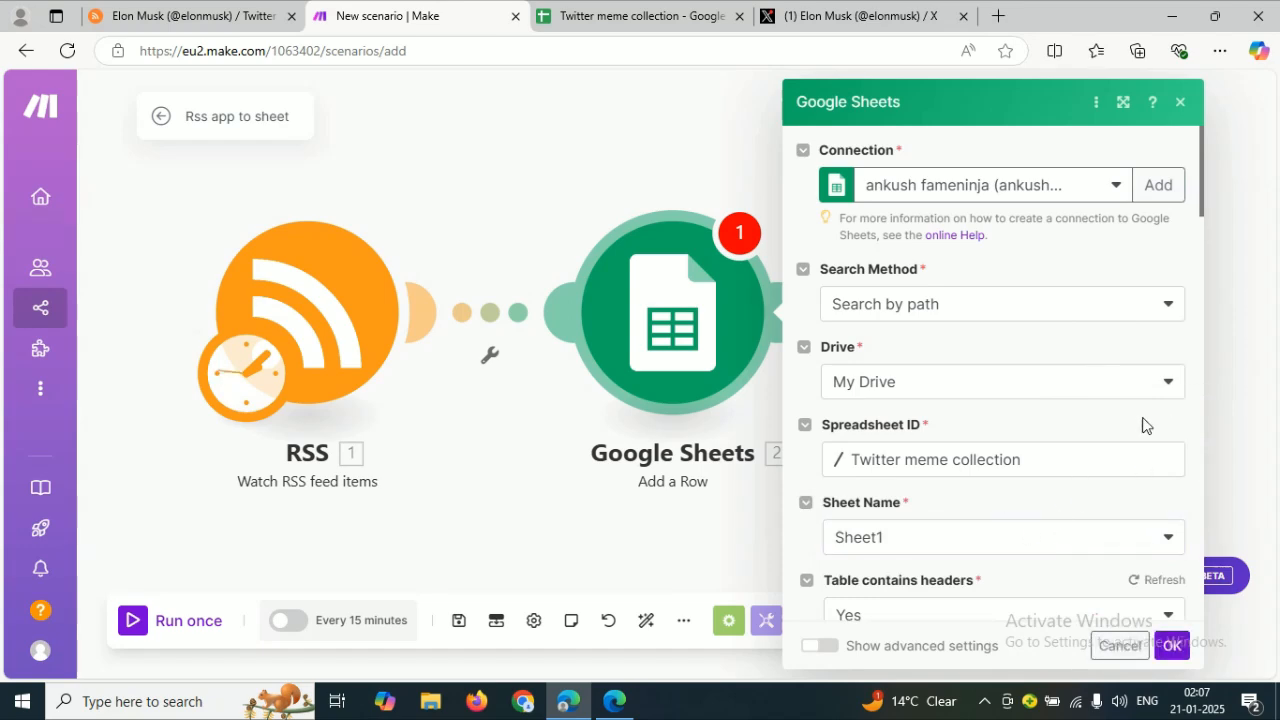
scroll(1129, 425, "down", 5)
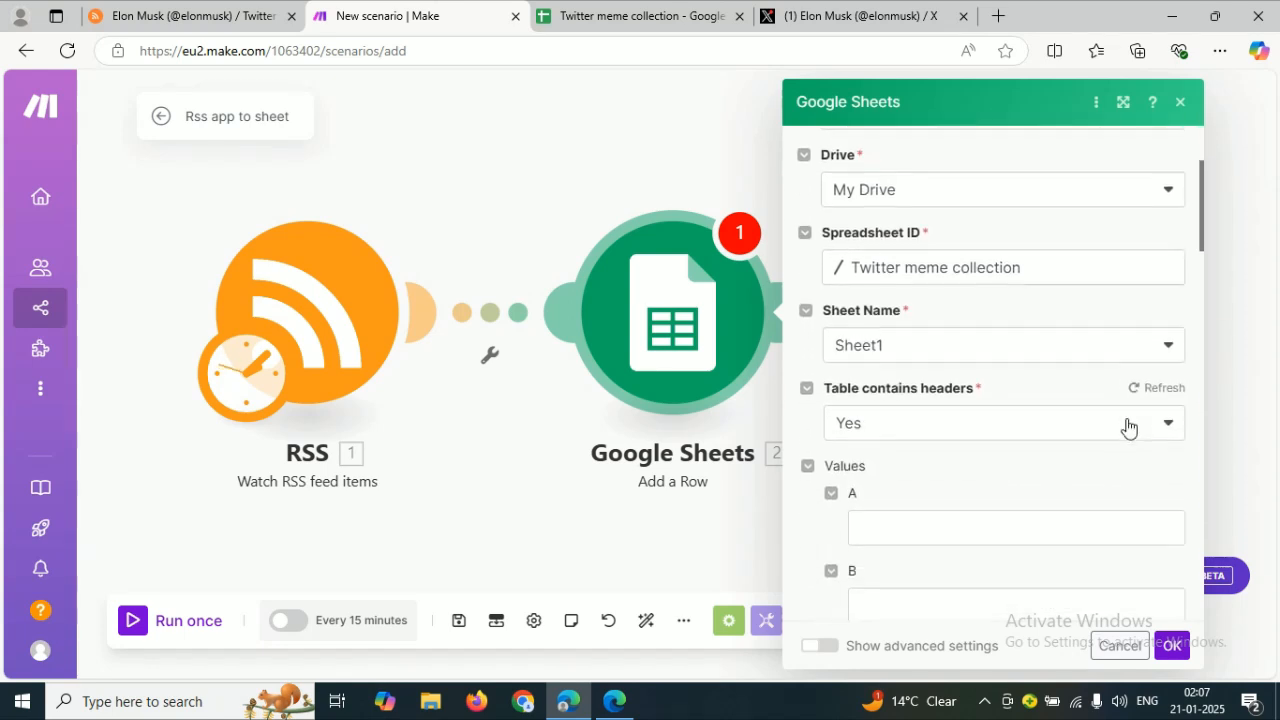
Step: Accept the Add a Row module's settings and run only the RSS module
left_click(1172, 645)
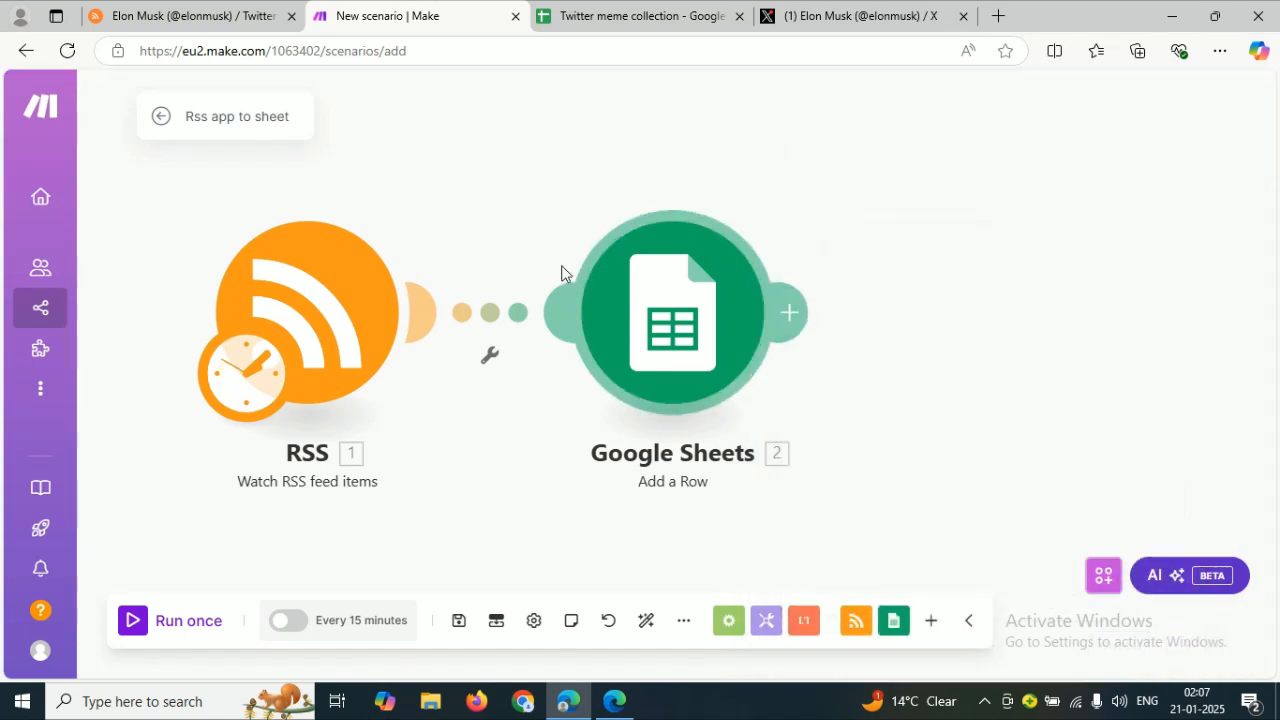
right_click(348, 267)
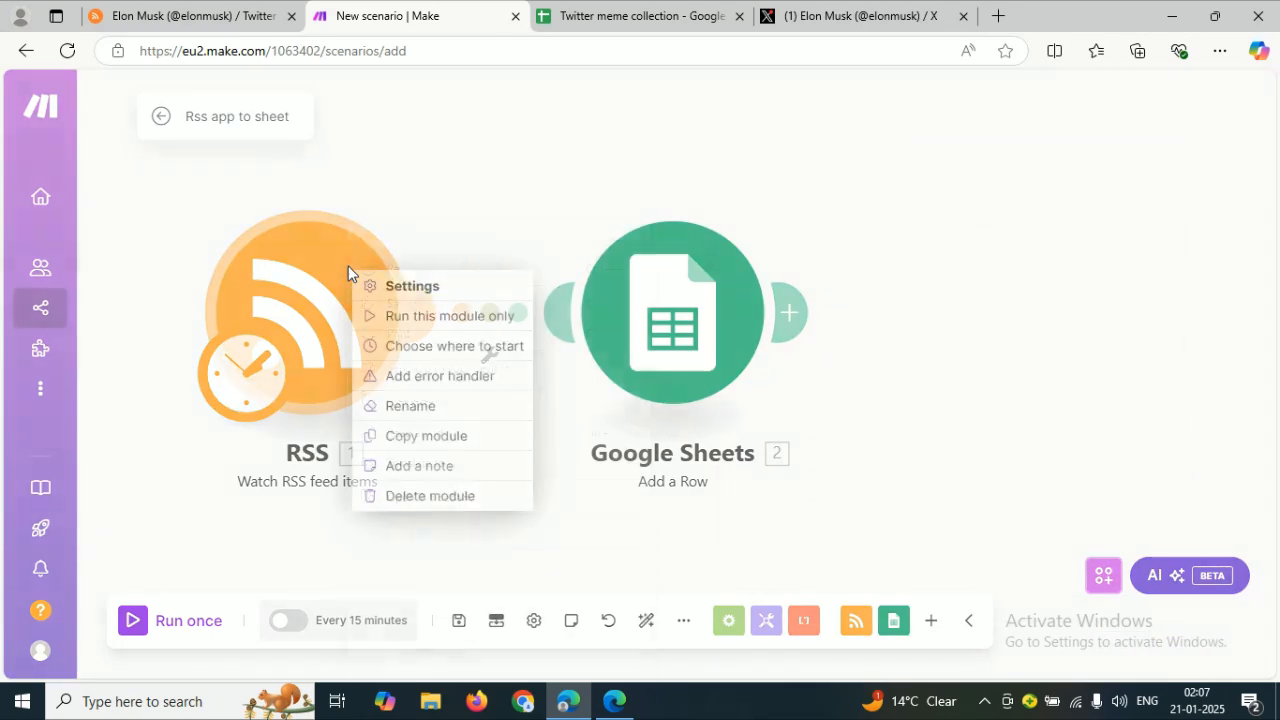
right_click(348, 267)
left_click(298, 283)
right_click(316, 286)
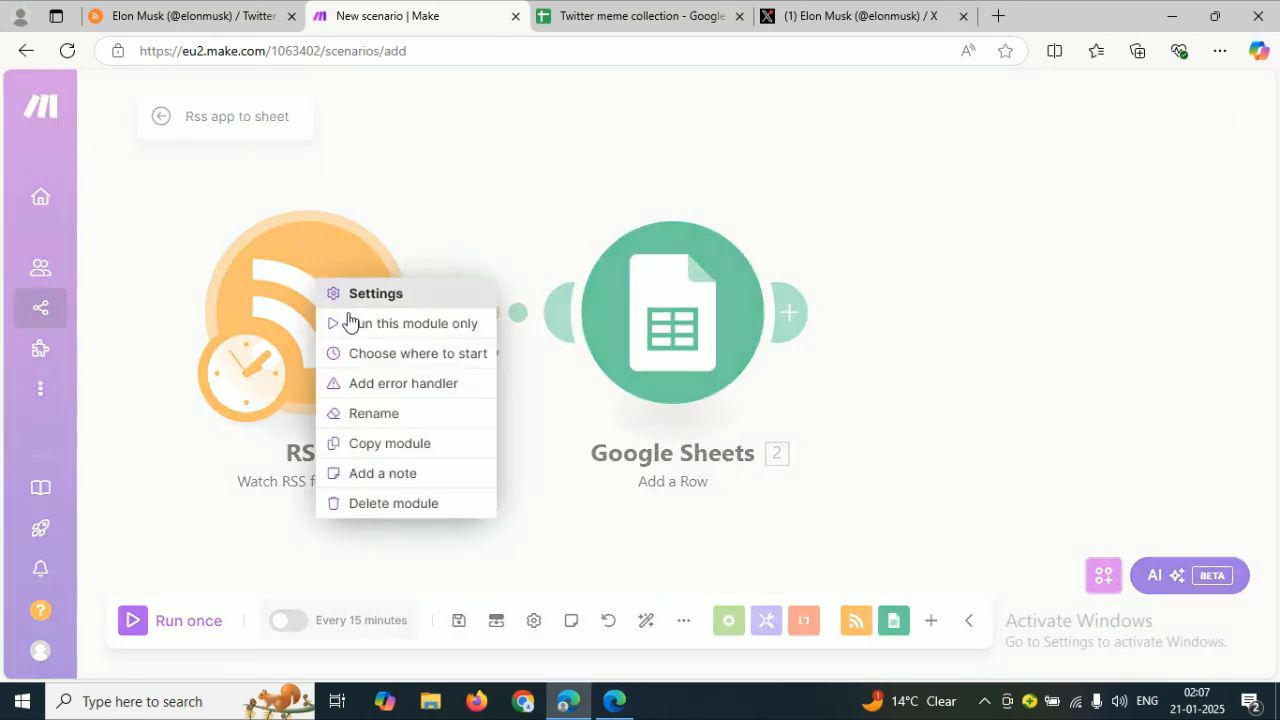
left_click(350, 323)
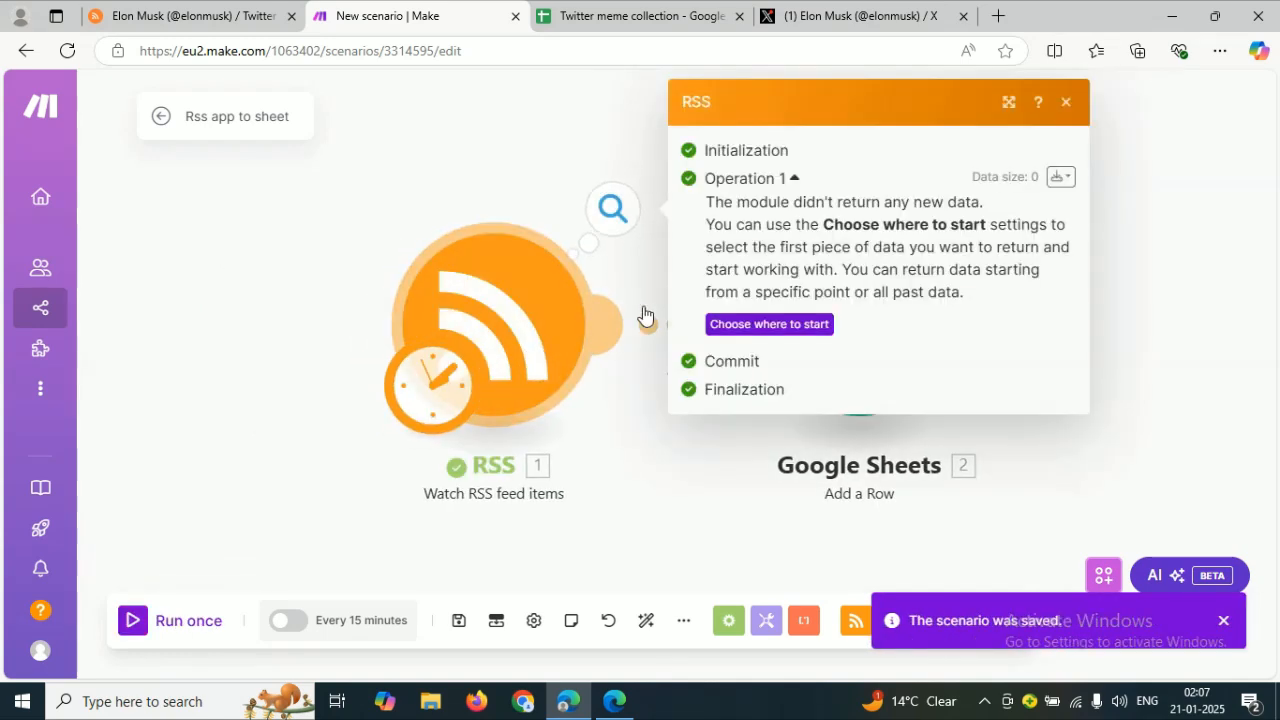
Step: Set the RSS module to start with feed items from after 01/20/2025 2:08 AM
left_click(769, 324)
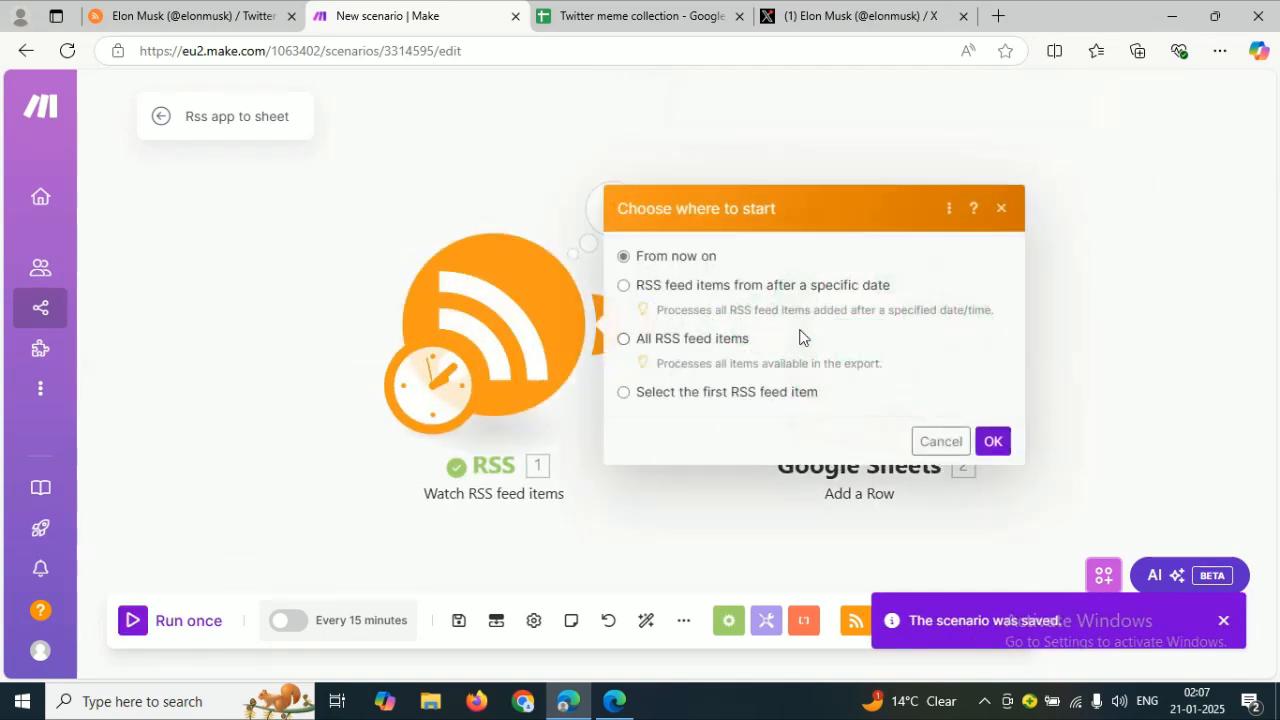
left_click(699, 288)
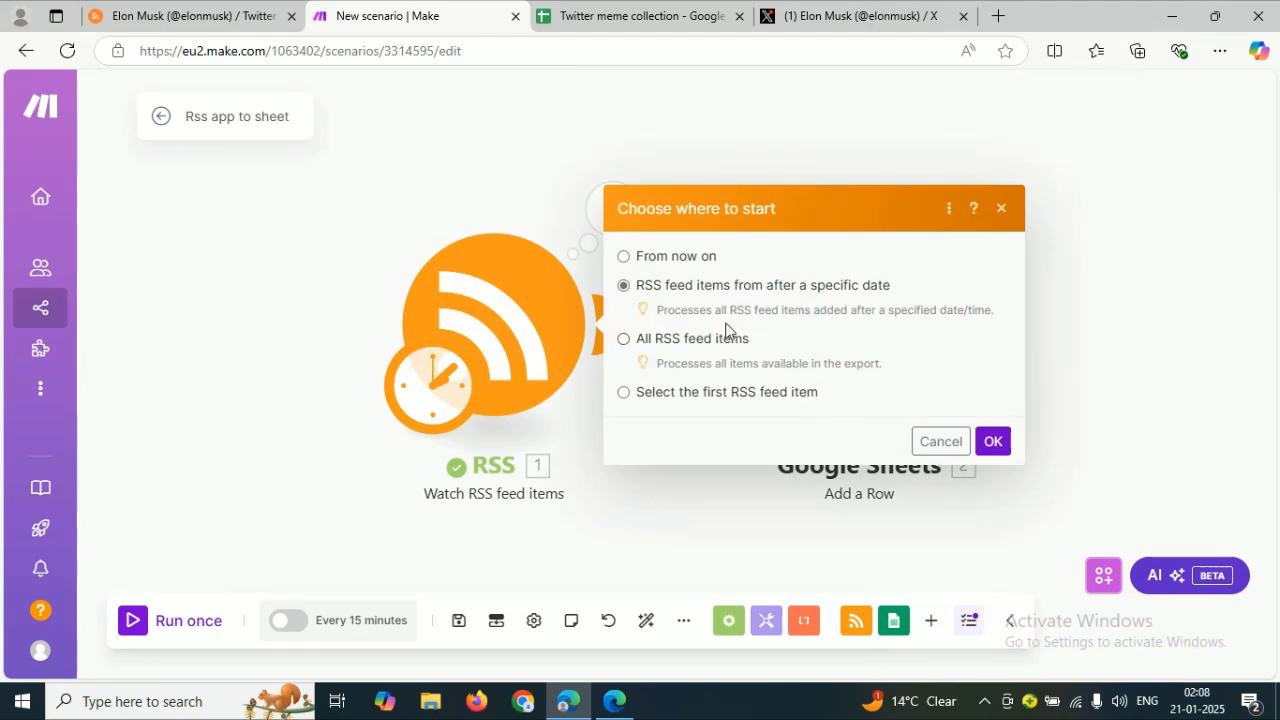
left_click(684, 313)
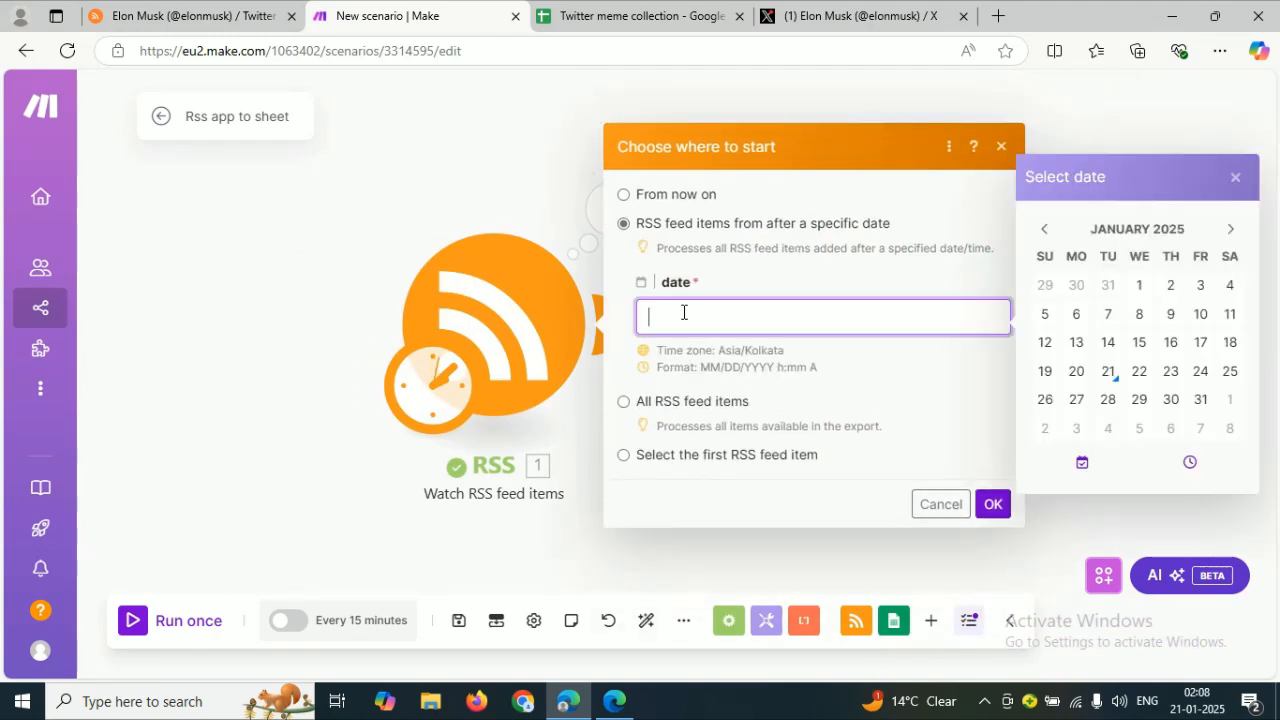
left_click(1086, 374)
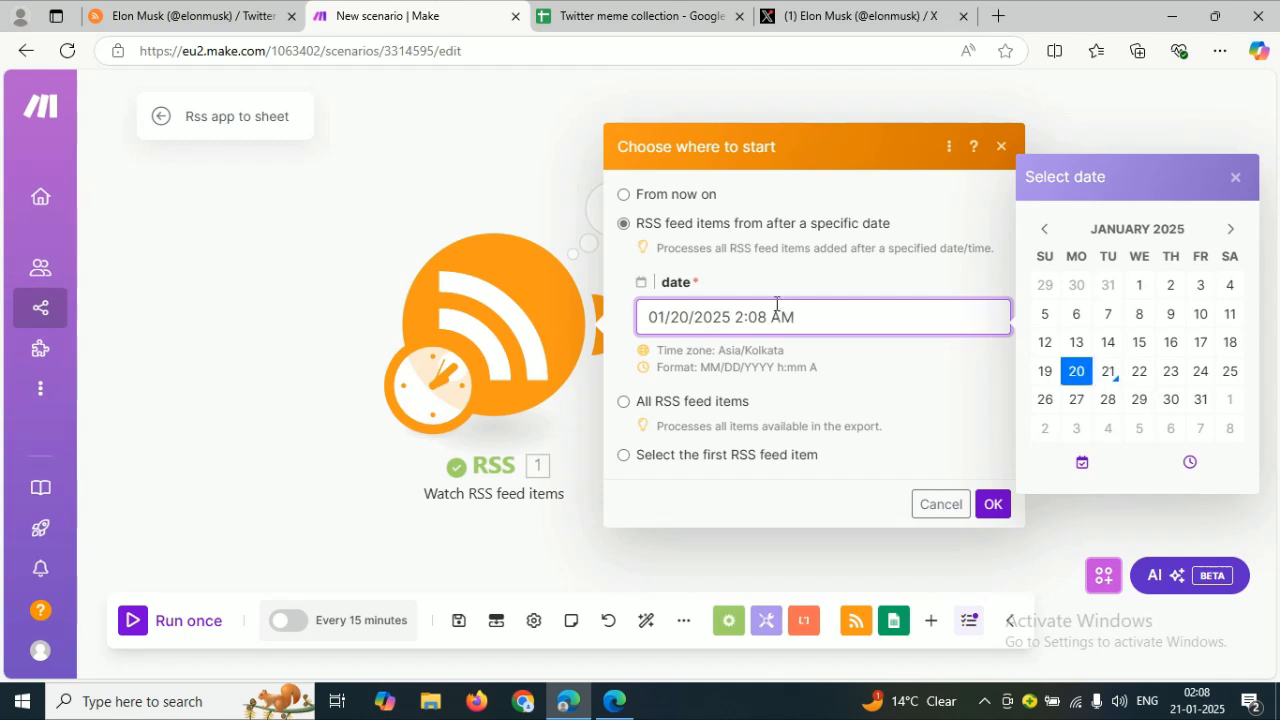
left_click(992, 504)
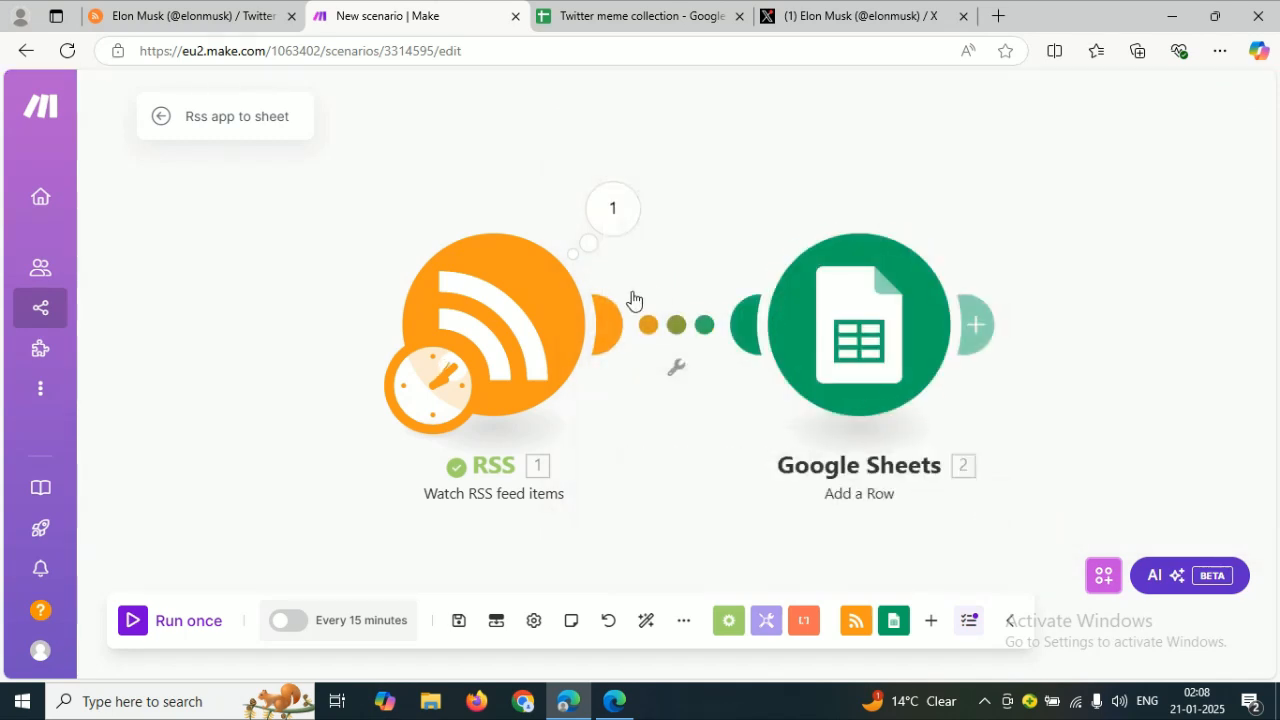
Step: Run only the RSS module again with the new starting date
left_click(617, 210)
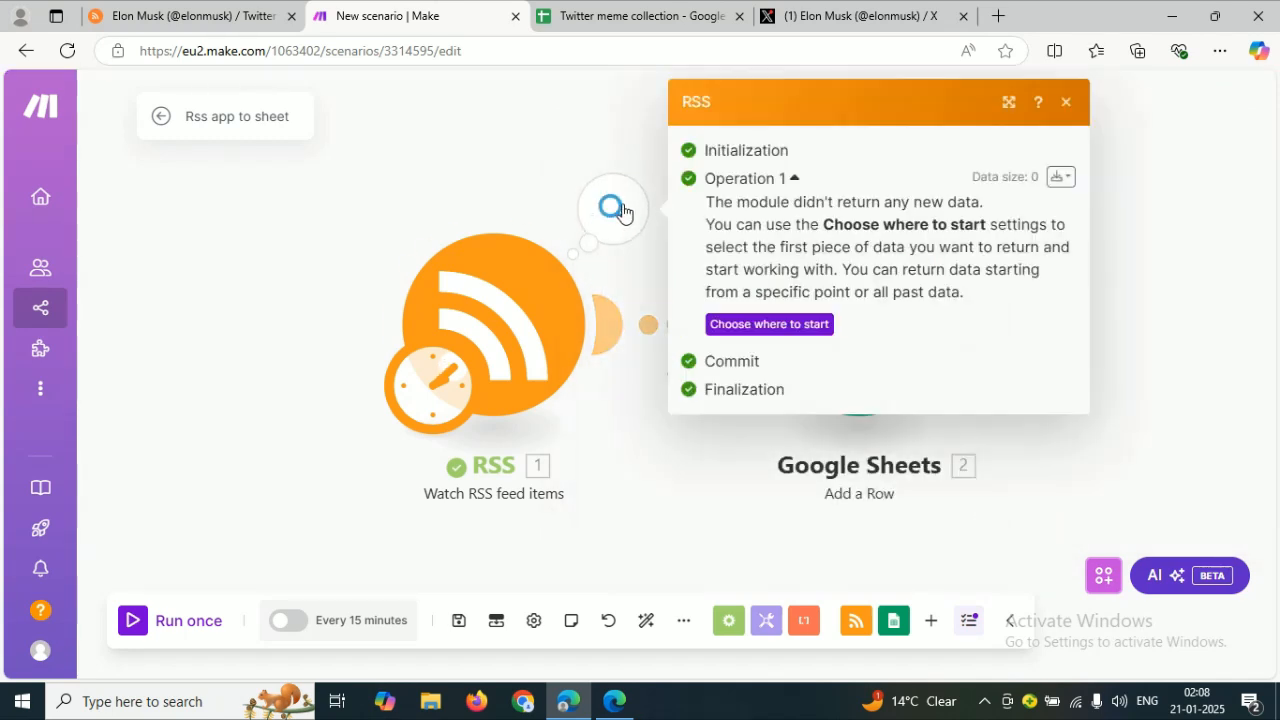
left_click(491, 283)
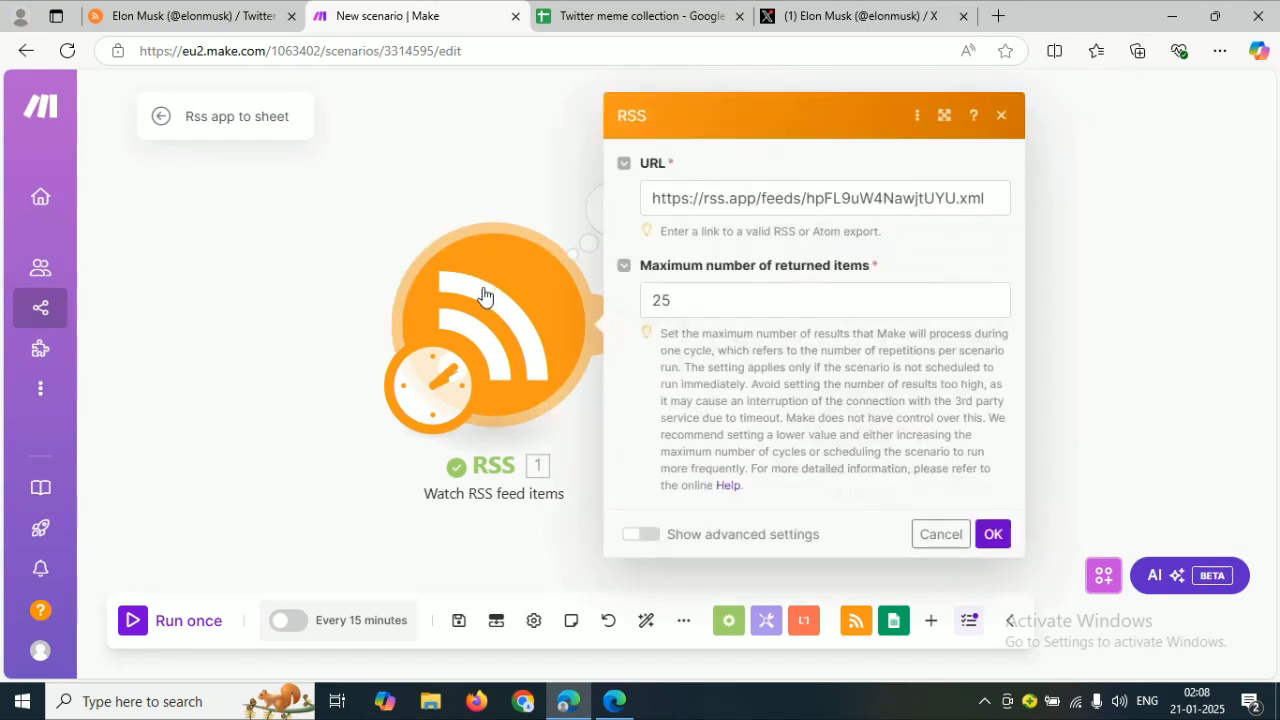
right_click(488, 296)
left_click(520, 333)
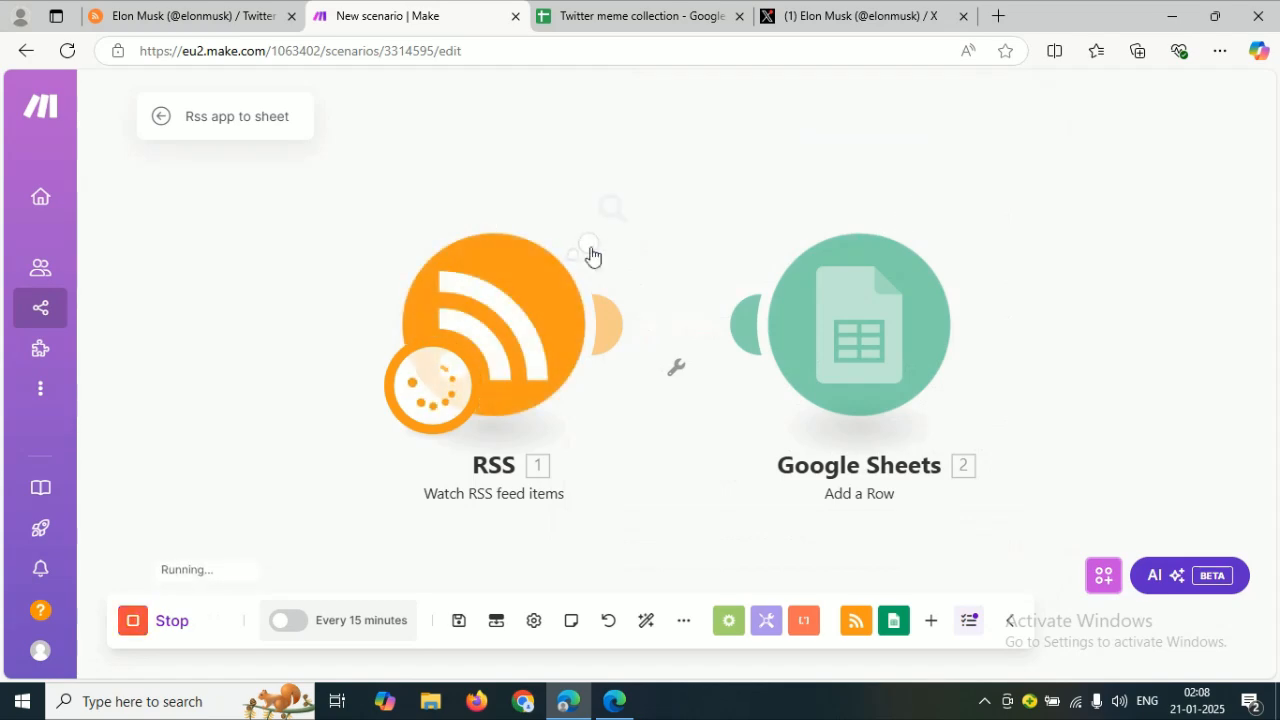
Step: Examine the RSS module's output, collapsing the first five bundles to see the list of returned feed items
left_click(610, 208)
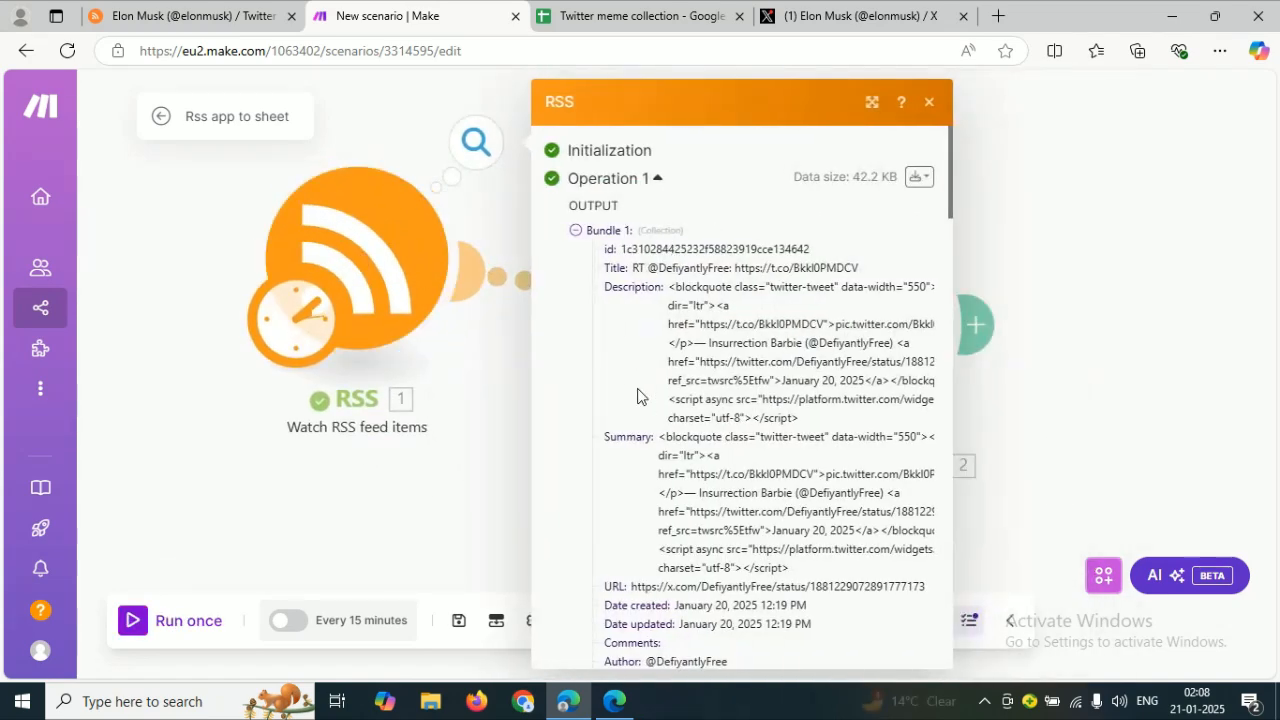
left_click(574, 231)
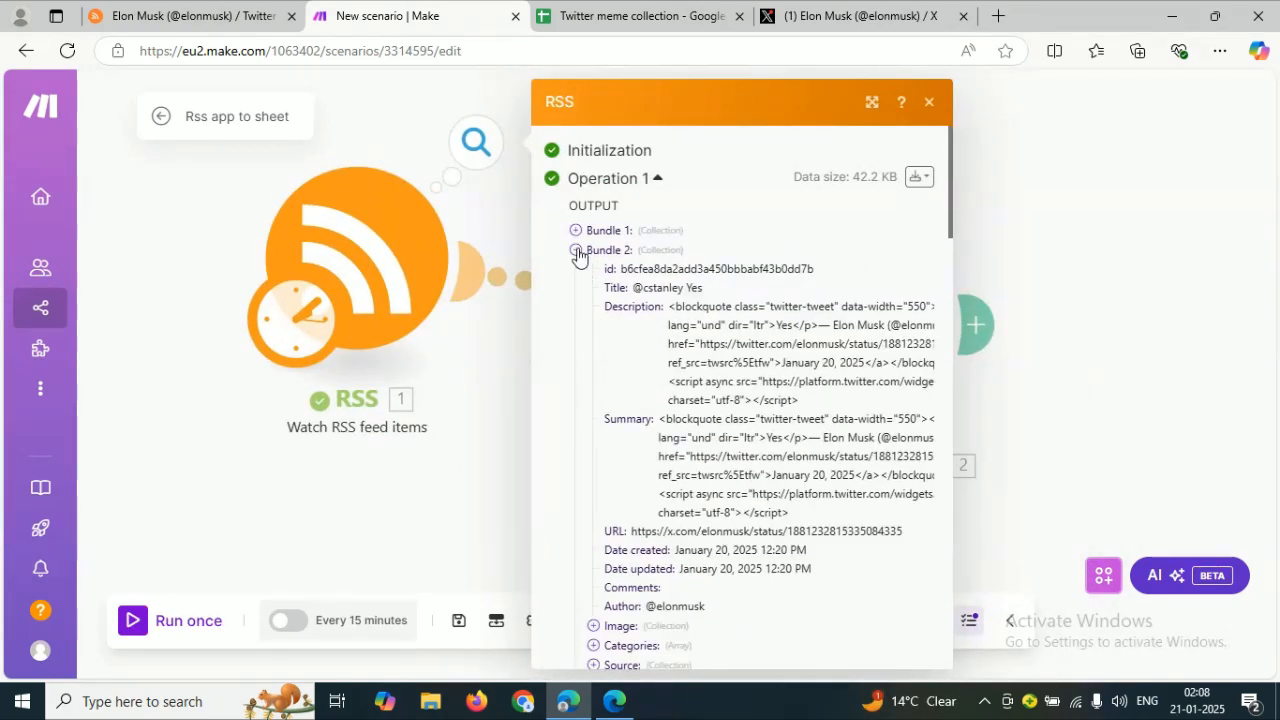
left_click(576, 251)
left_click(575, 270)
left_click(575, 289)
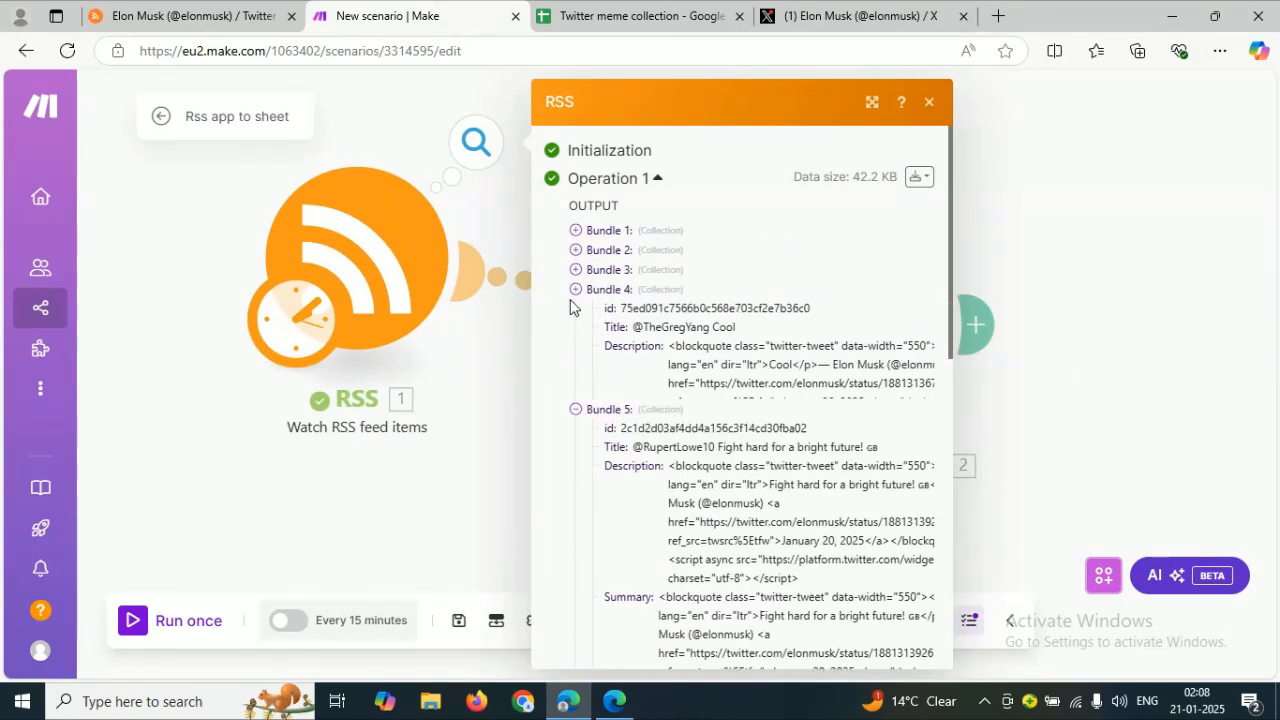
left_click(575, 309)
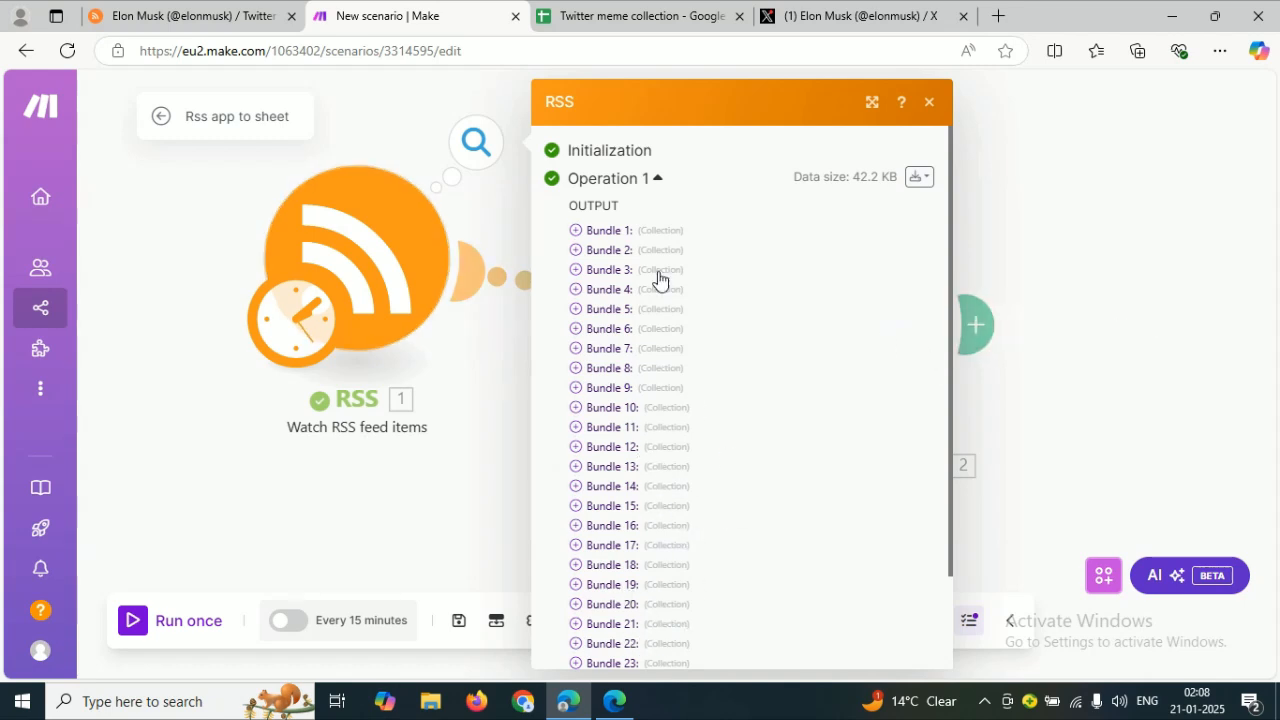
left_click(1120, 234)
Step: In the Add a Row module, map column A to the RSS Date created and column B to Title
left_click(881, 308)
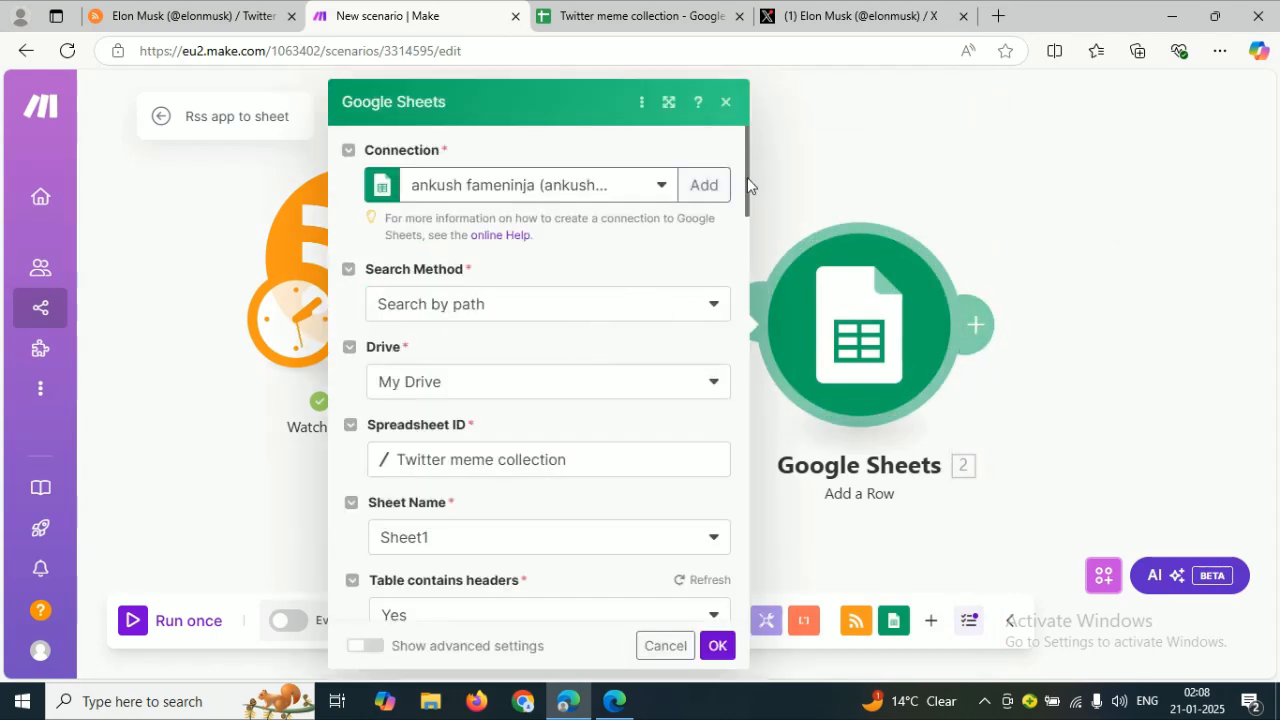
left_click_drag(747, 177, 728, 264)
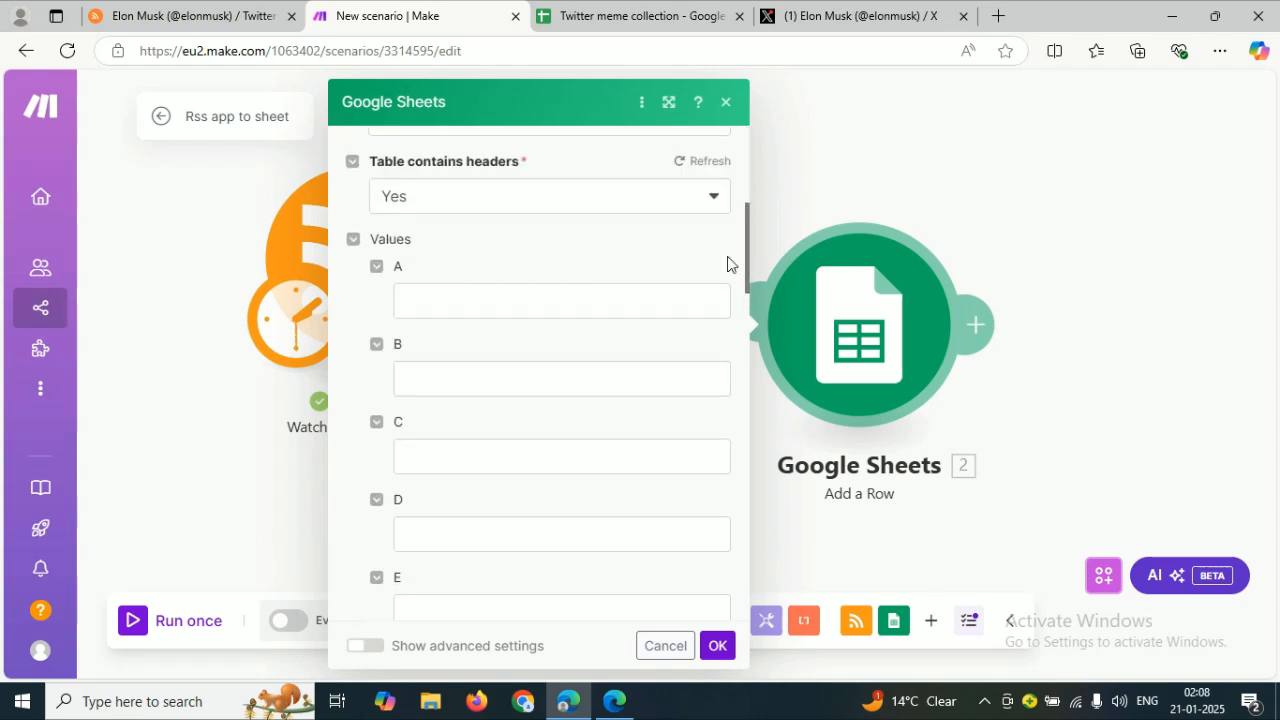
left_click(490, 300)
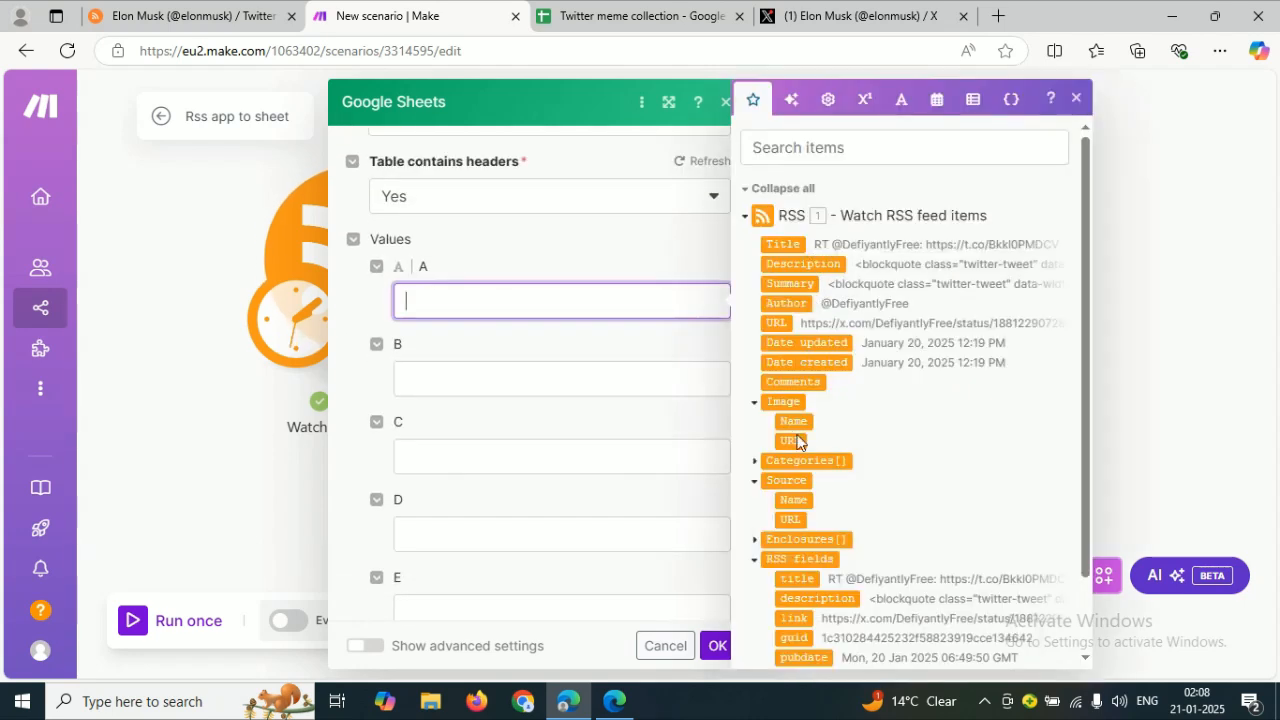
left_click(804, 363)
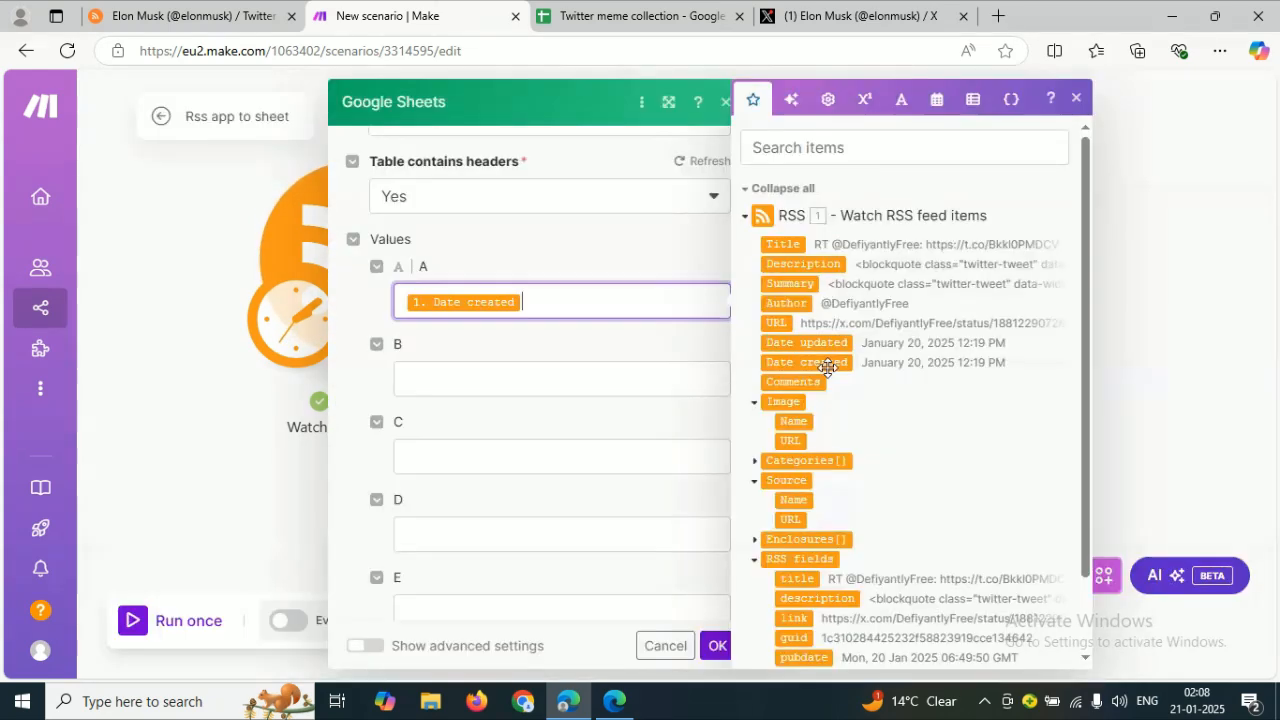
left_click(517, 383)
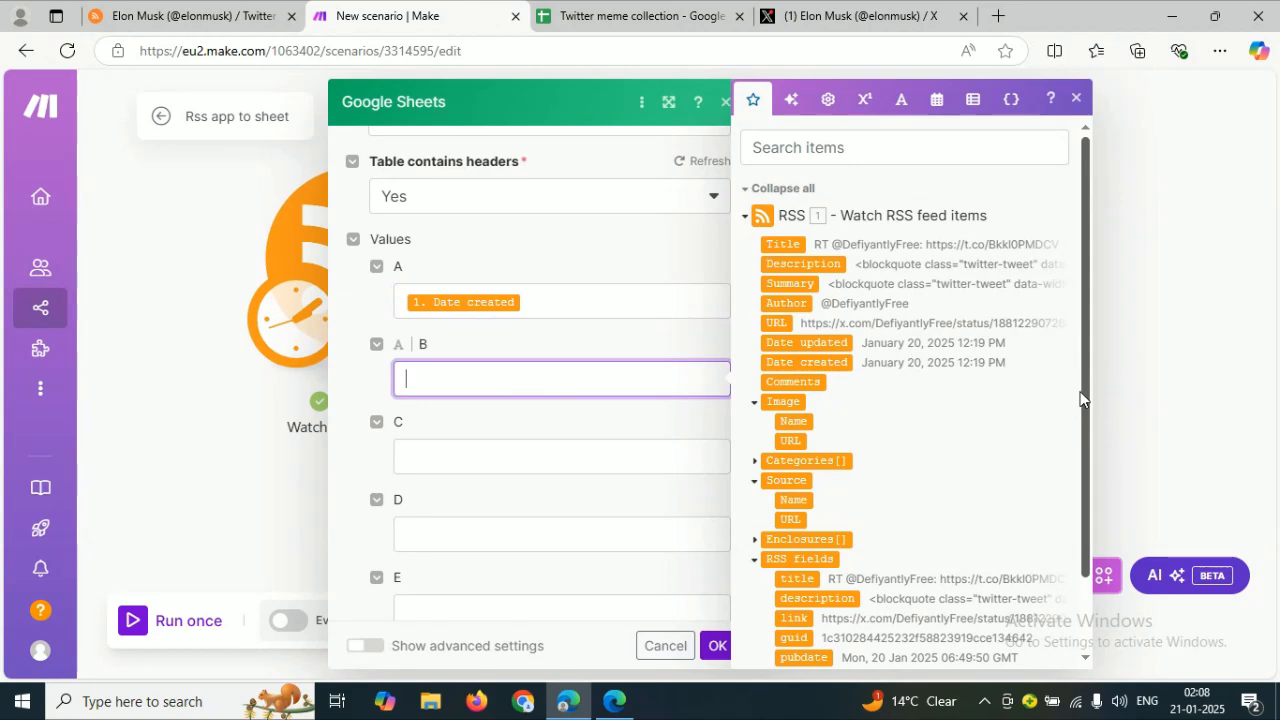
left_click_drag(1088, 406, 1092, 490)
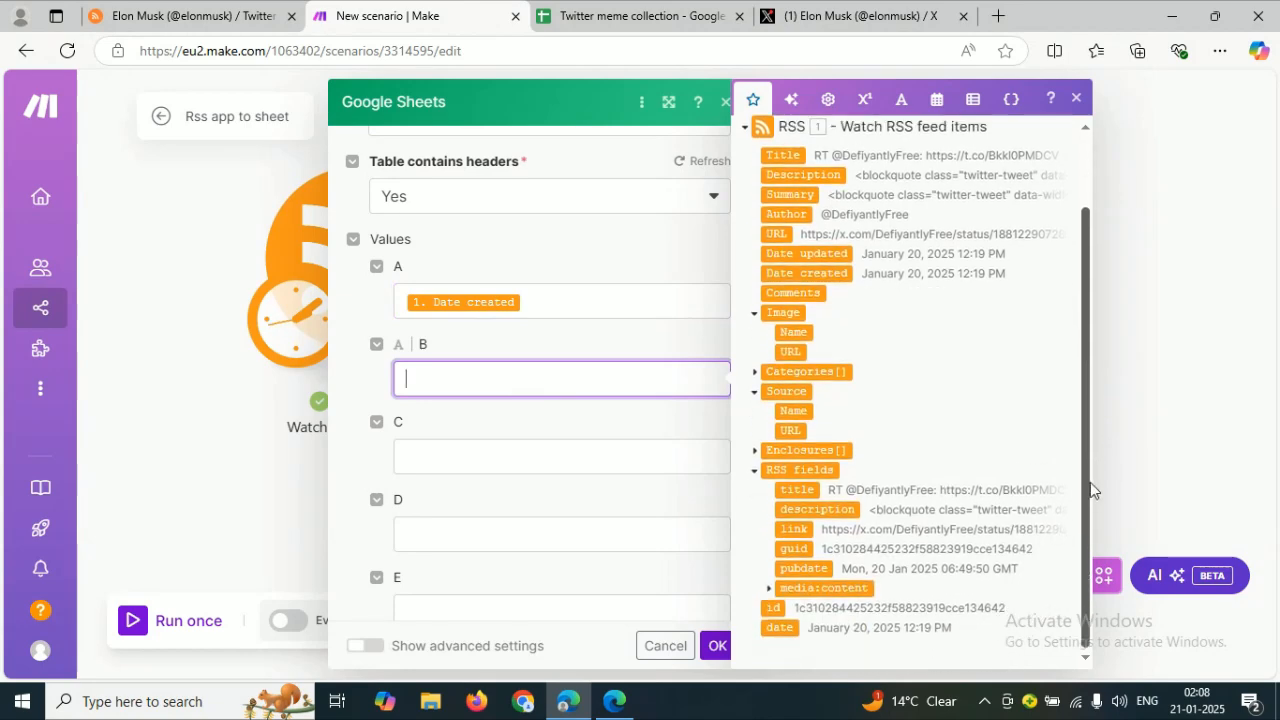
left_click(782, 155)
Step: Map column C to the URL inside the RSS Enclosures array
left_click(461, 455)
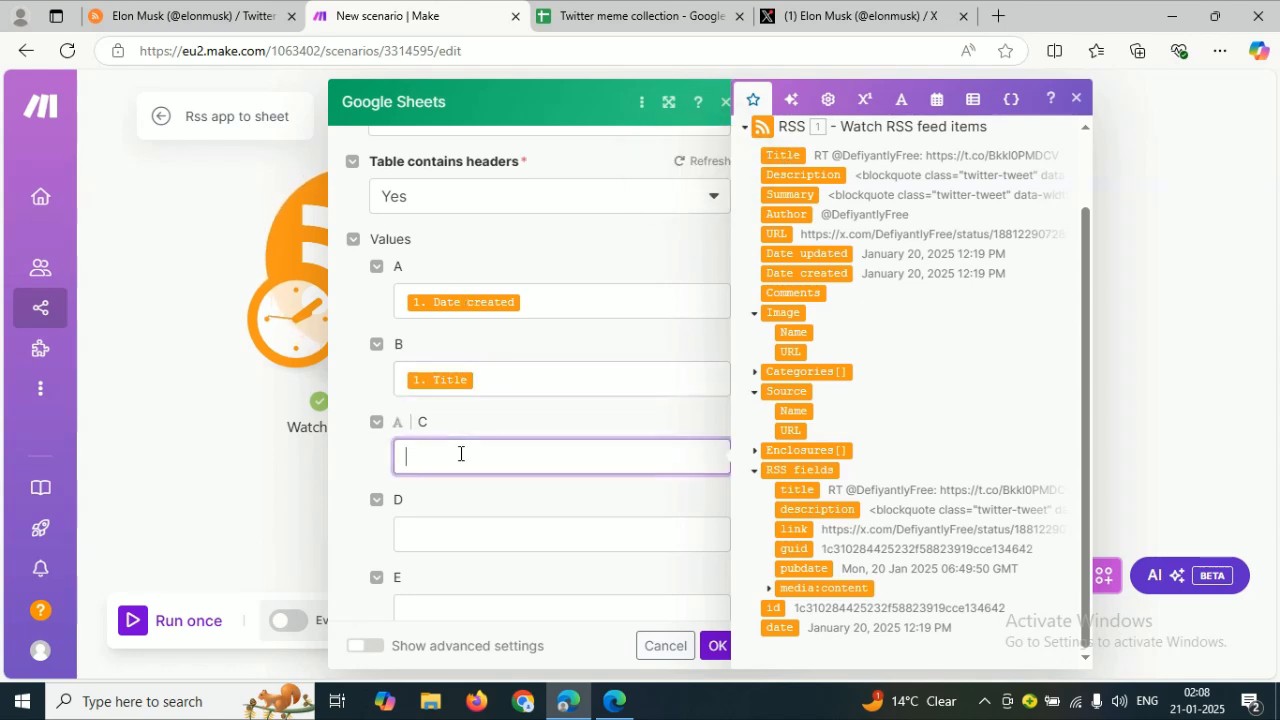
left_click(755, 312)
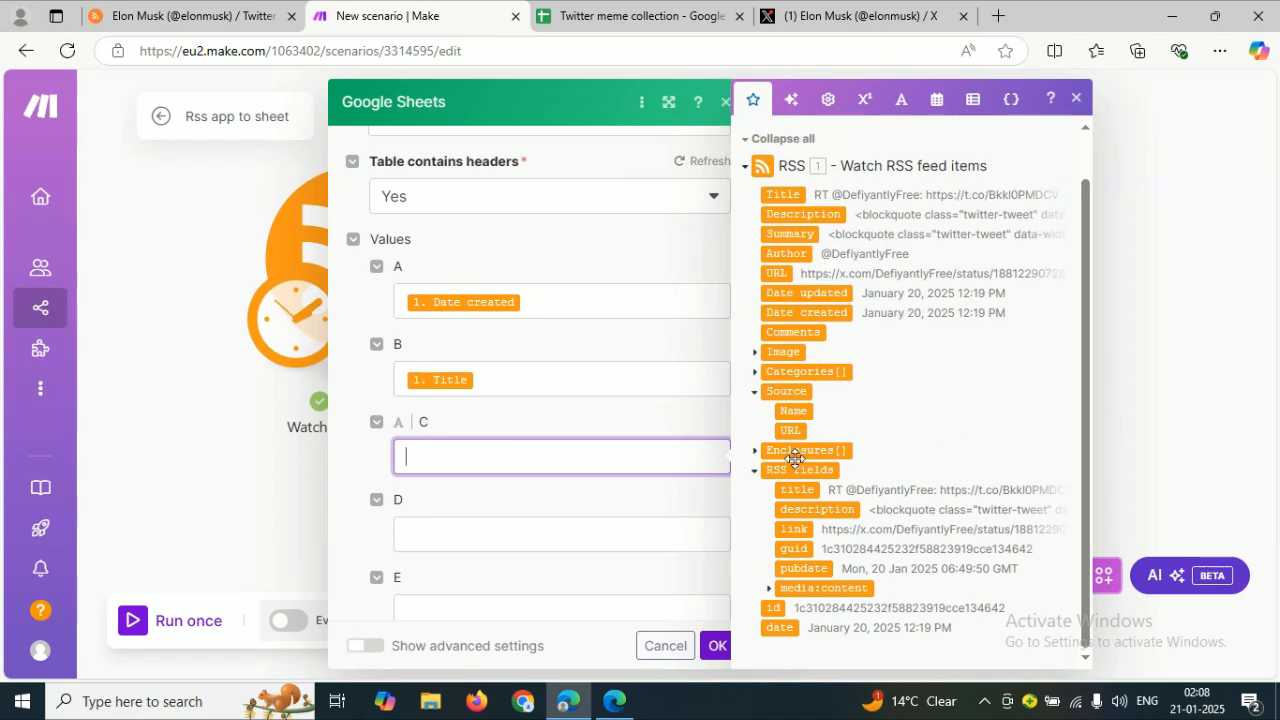
left_click(757, 459)
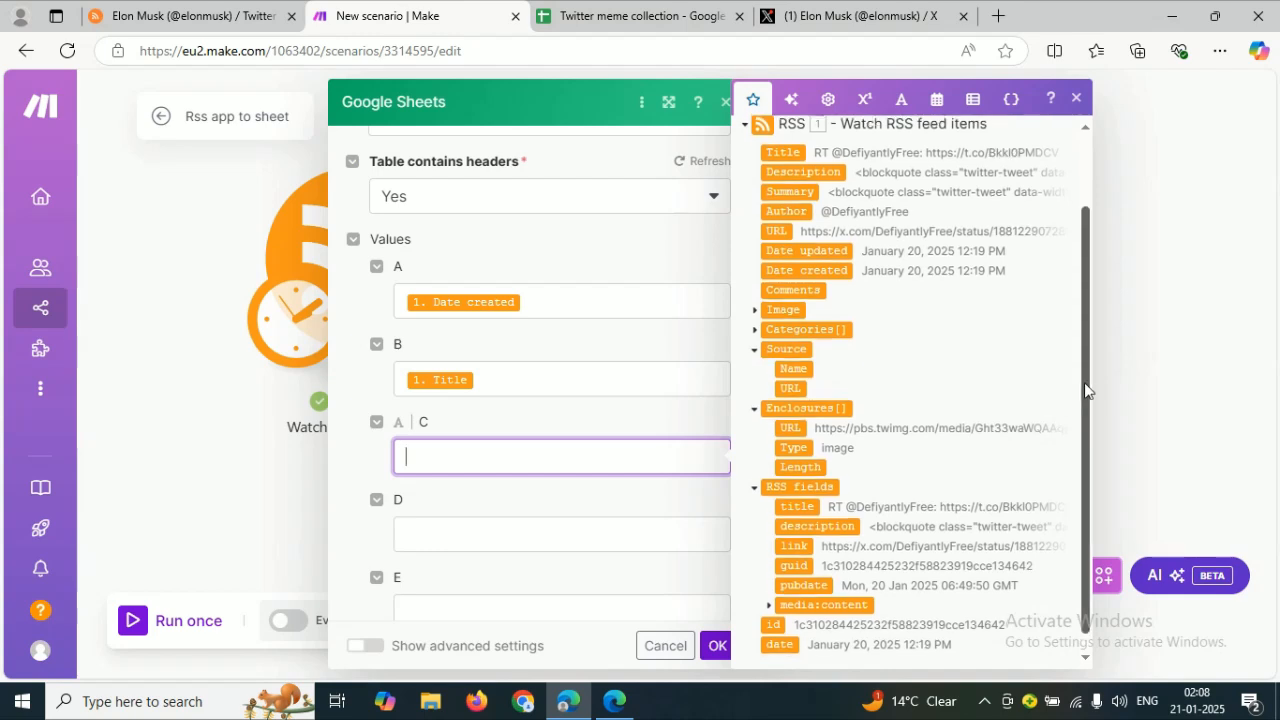
scroll(937, 423, "down", 1)
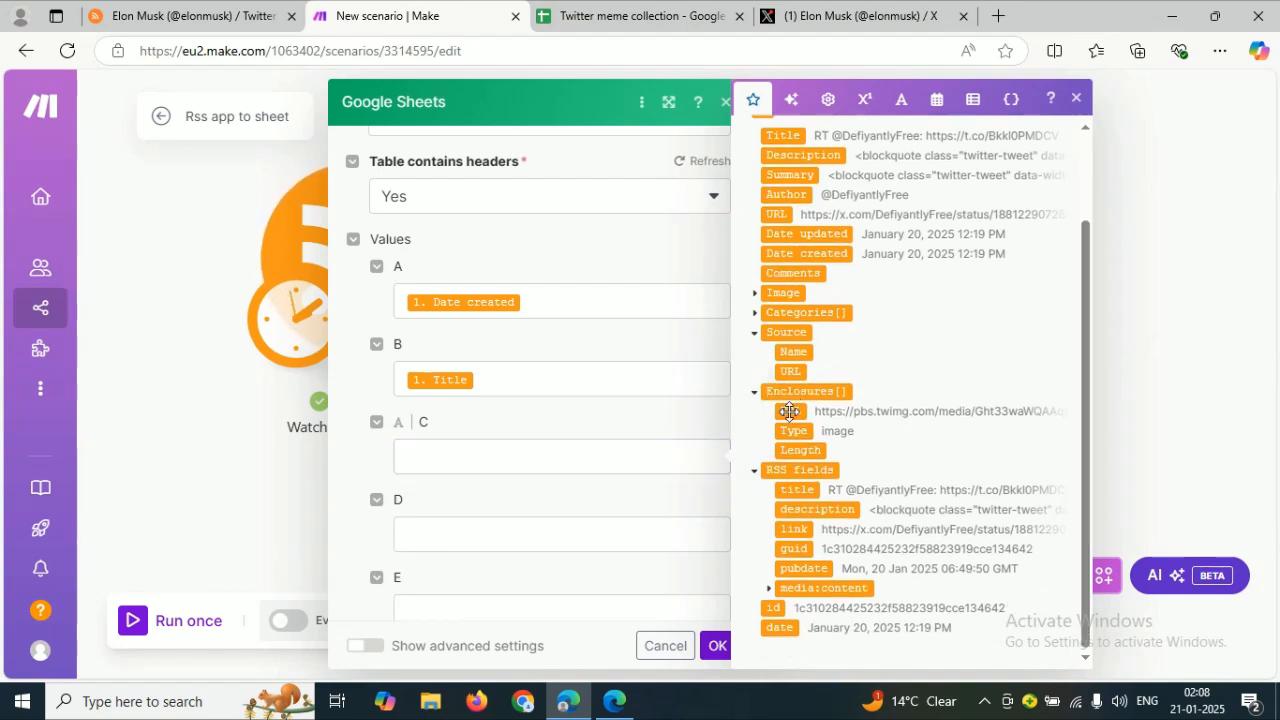
left_click(795, 411)
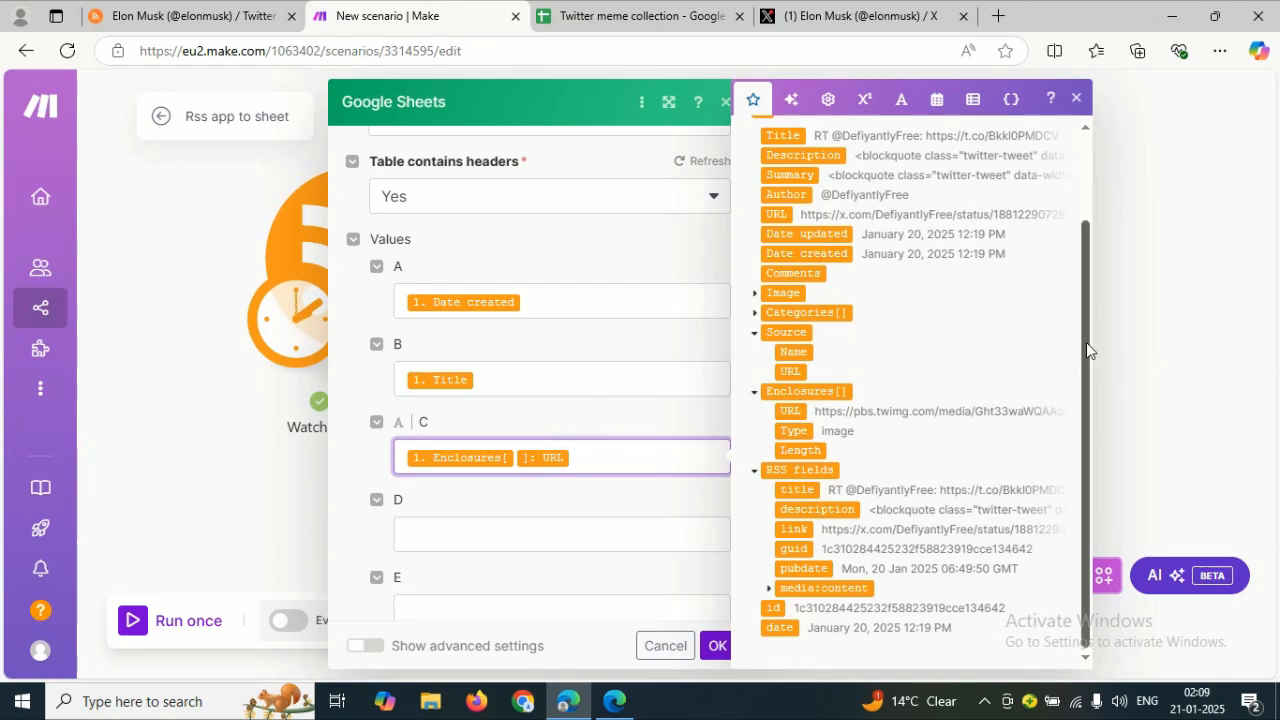
Step: Map column D to the RSS item's URL followed by Author, and accept the Google Sheets module's settings
left_click(532, 535)
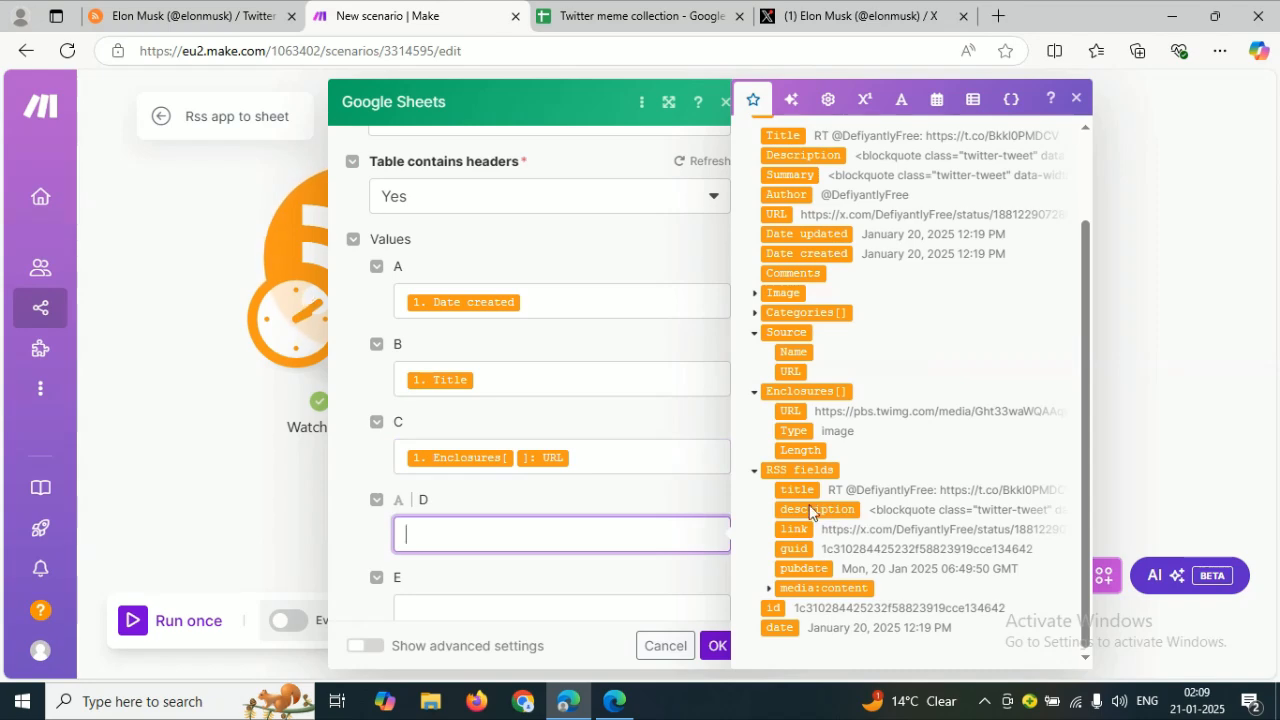
left_click(778, 213)
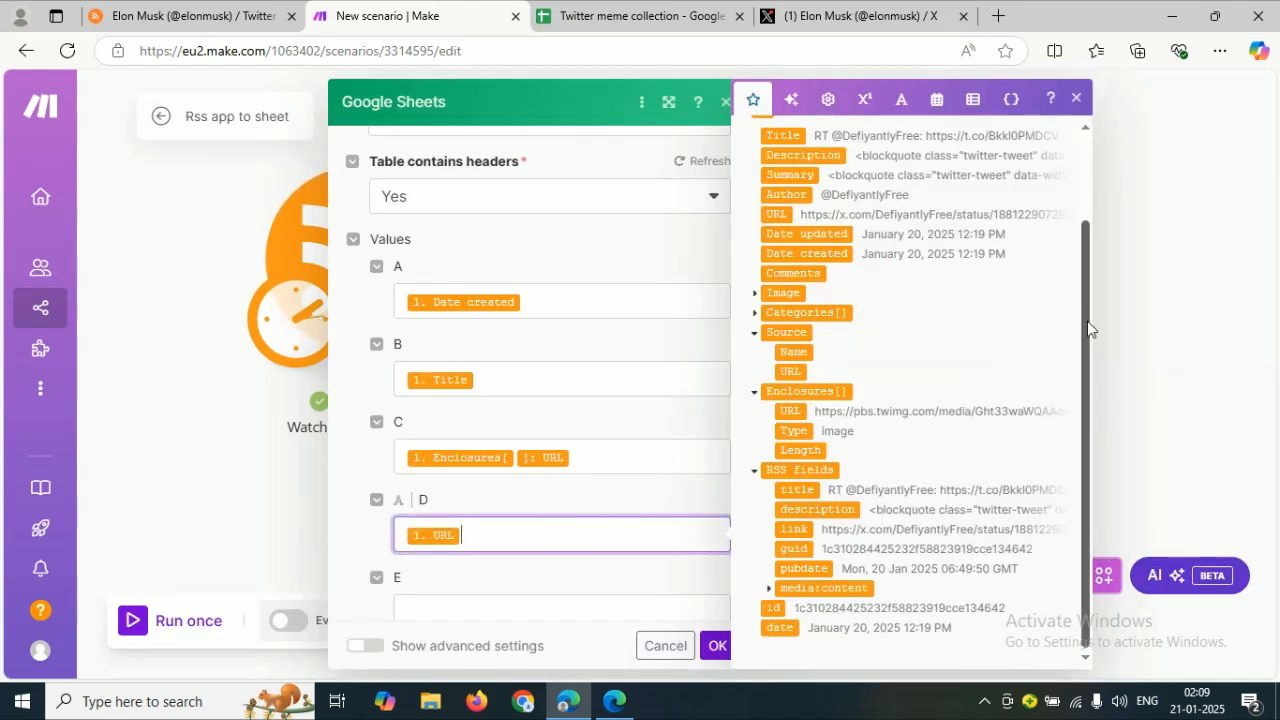
left_click_drag(1086, 320, 1068, 344)
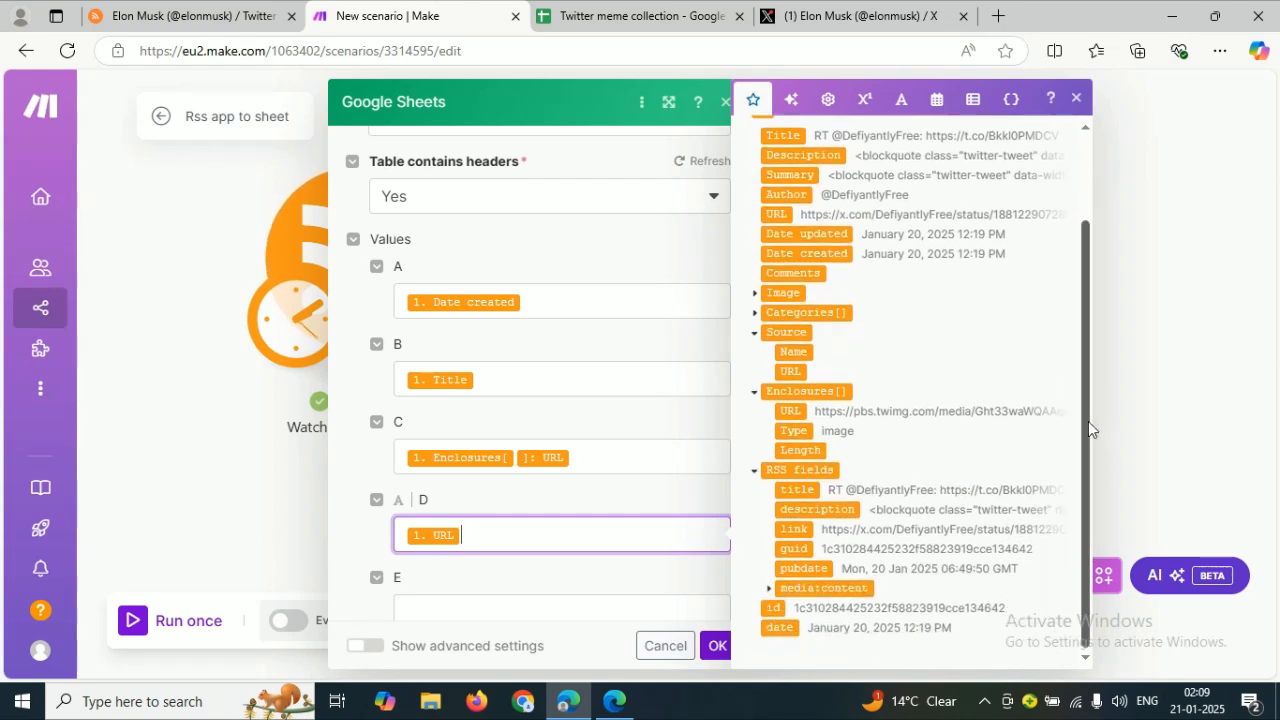
left_click_drag(1088, 421, 1089, 321)
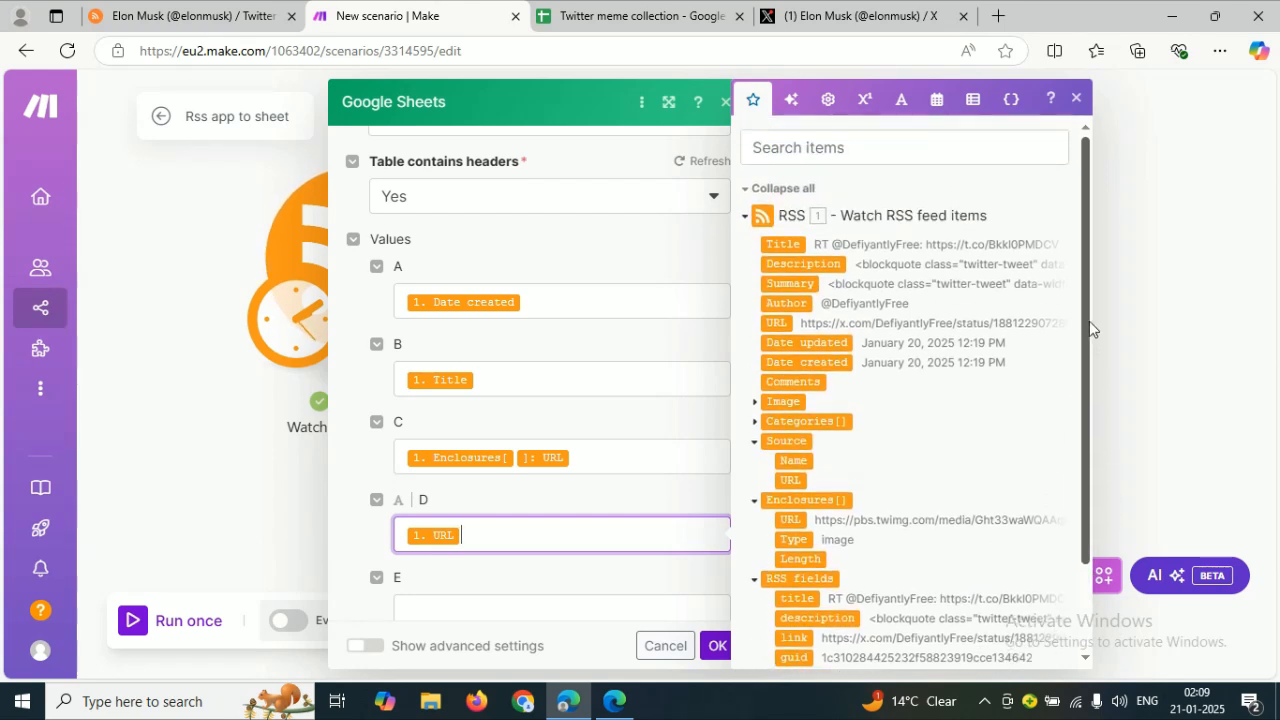
left_click(788, 302)
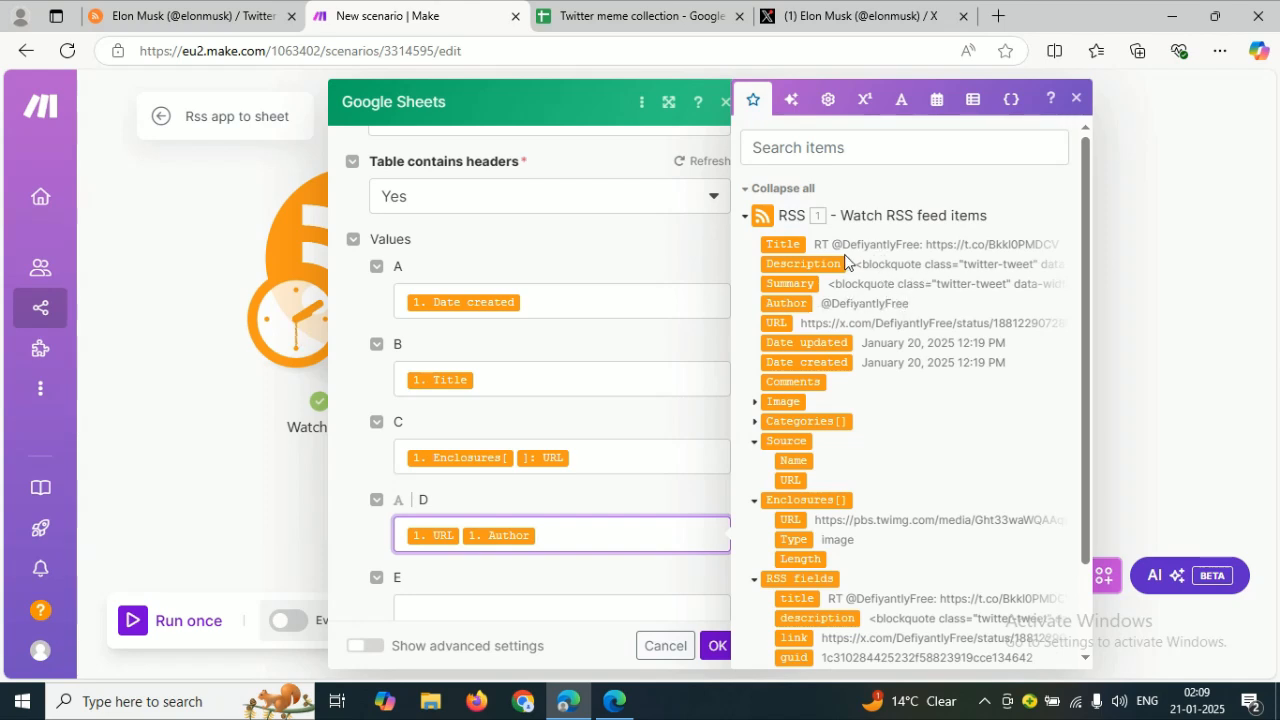
left_click(670, 495)
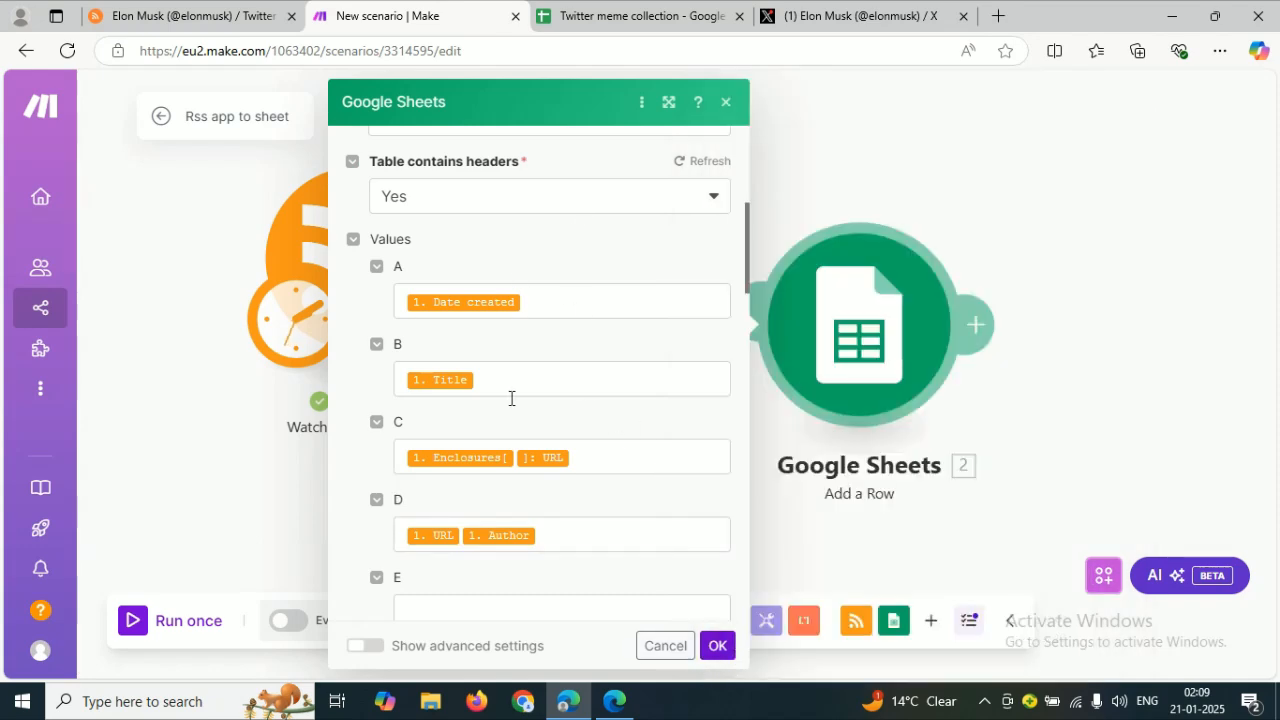
left_click(717, 645)
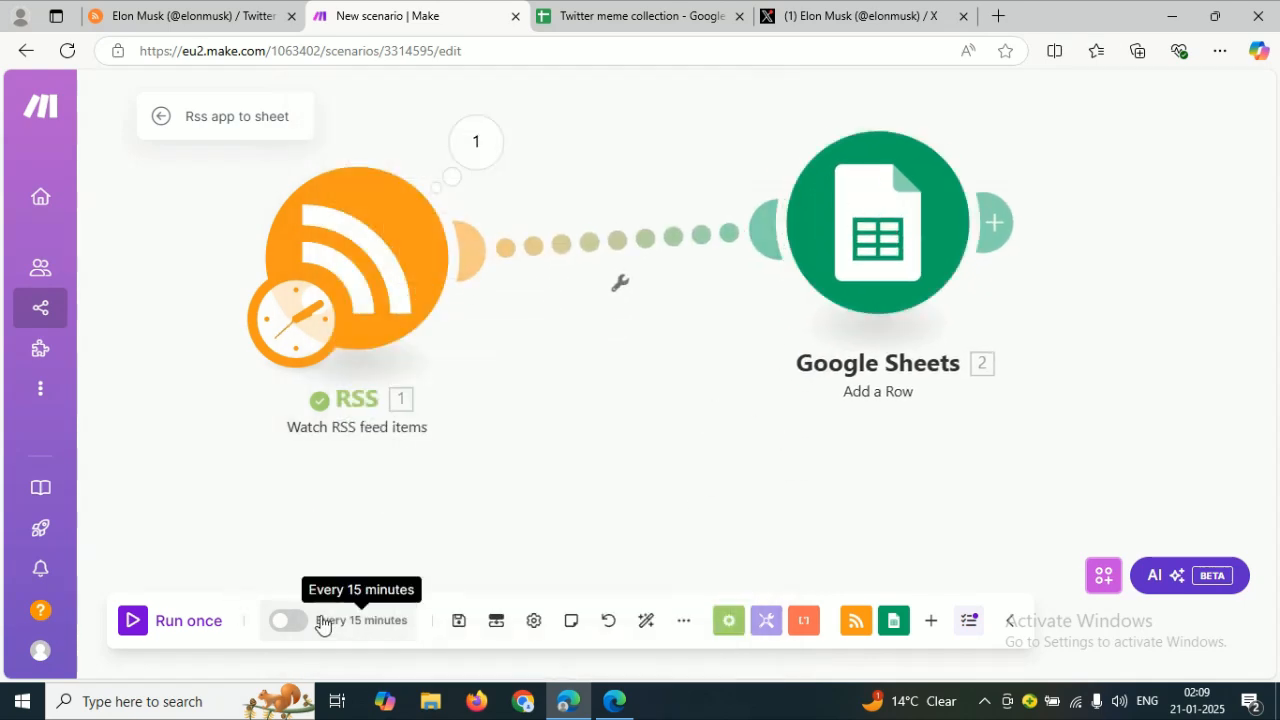
Step: Save the scenario and run it once
left_click(458, 621)
left_click(146, 622)
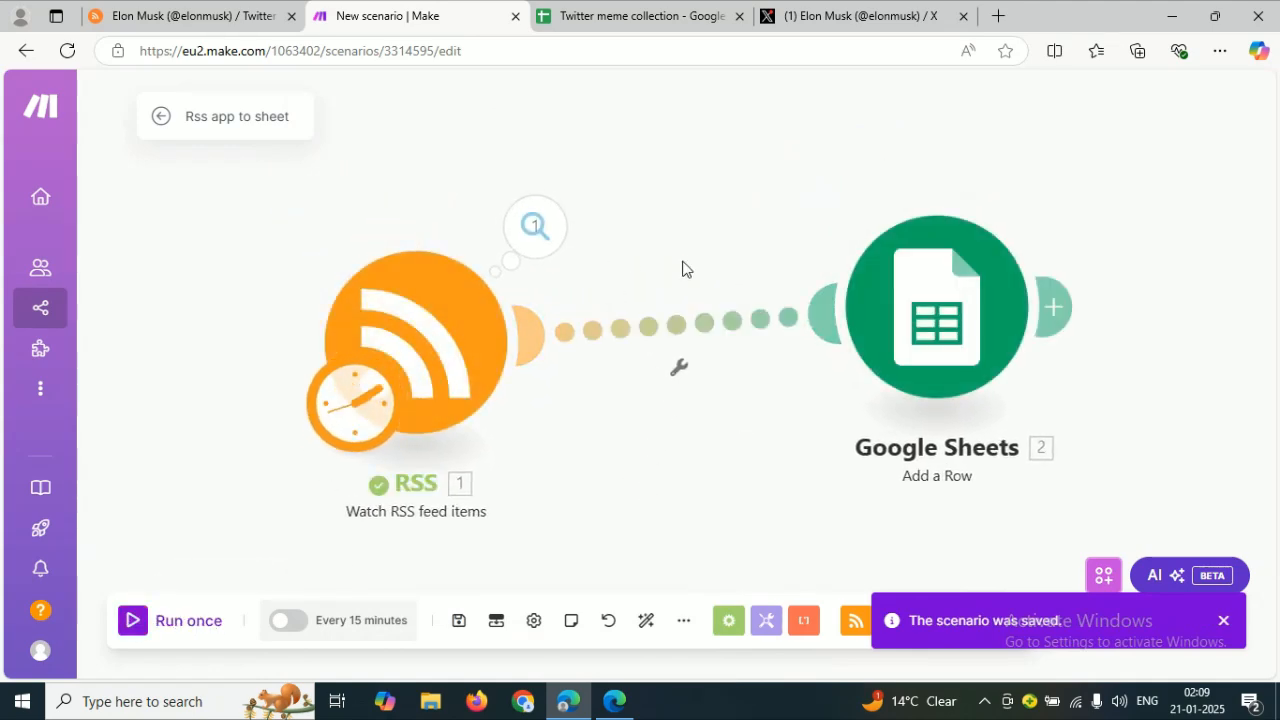
Step: Set the RSS module to start with feed items from after the specific date 01/20/2025 2:09 AM
left_click(525, 245)
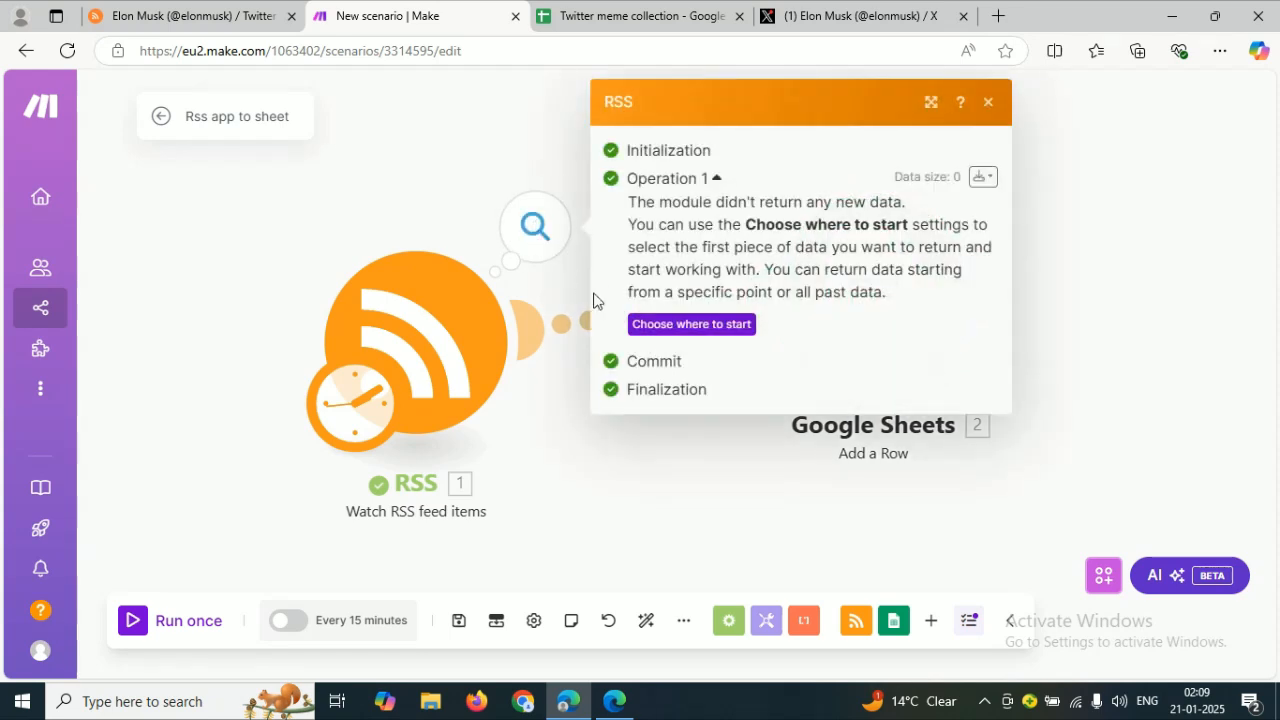
left_click(683, 323)
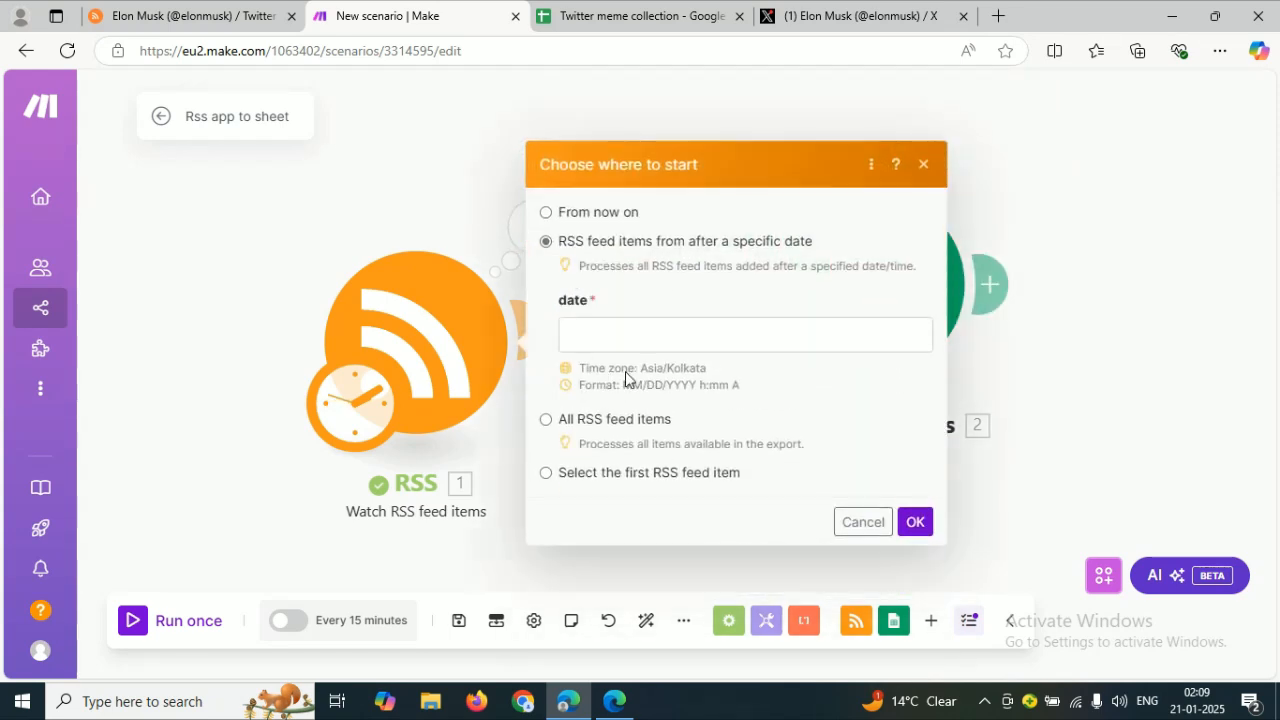
left_click(692, 345)
left_click(998, 389)
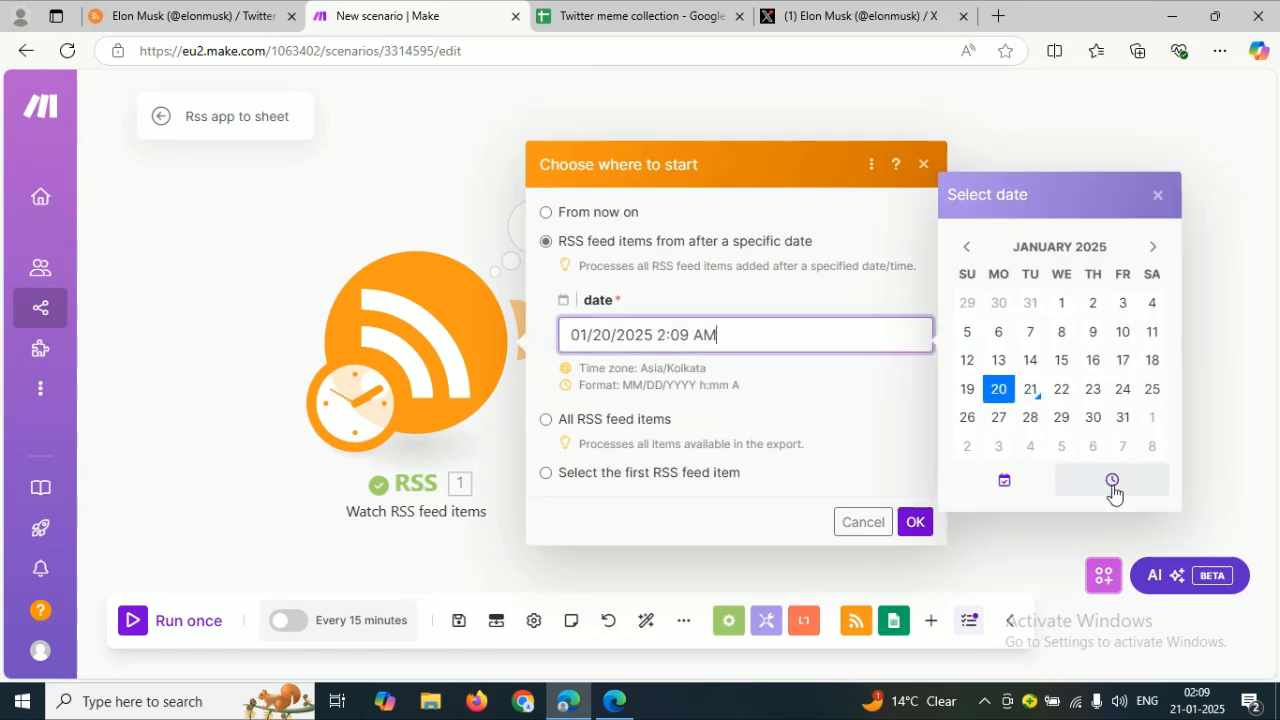
left_click(990, 395)
left_click(915, 521)
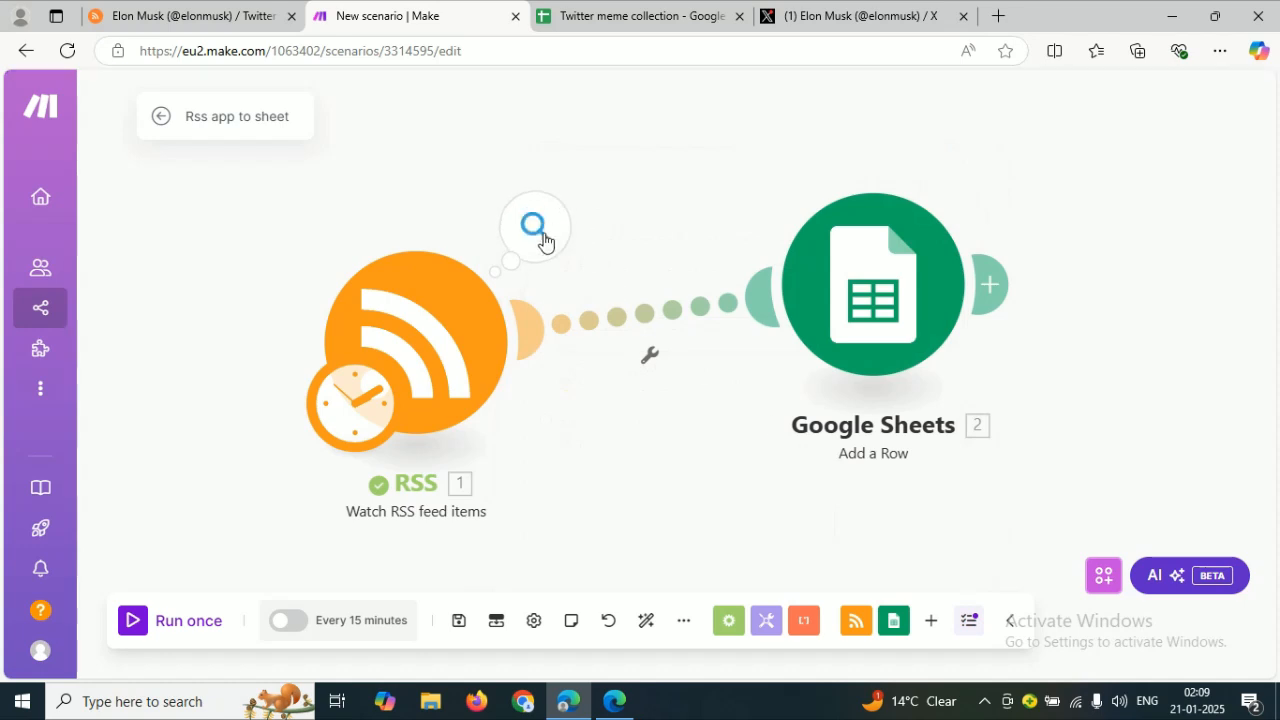
Step: Accept the RSS module's settings, then save the scenario and run it once
left_click(477, 338)
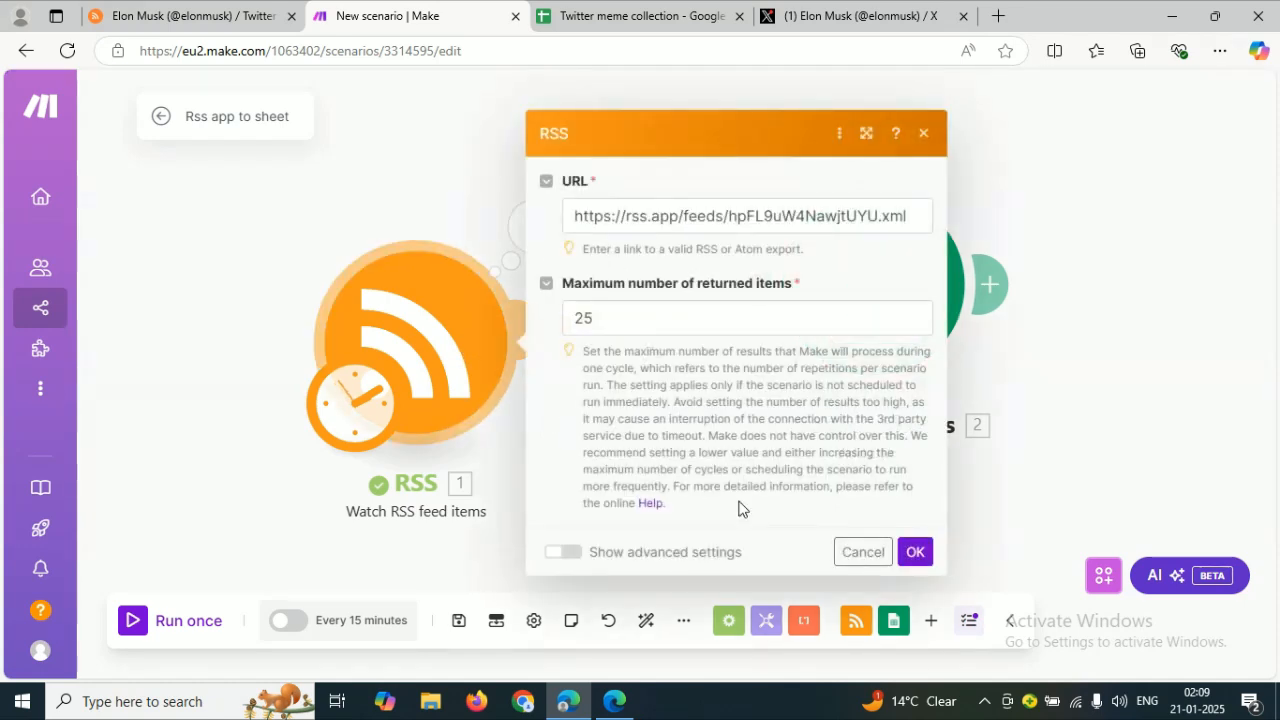
left_click(914, 551)
left_click(458, 620)
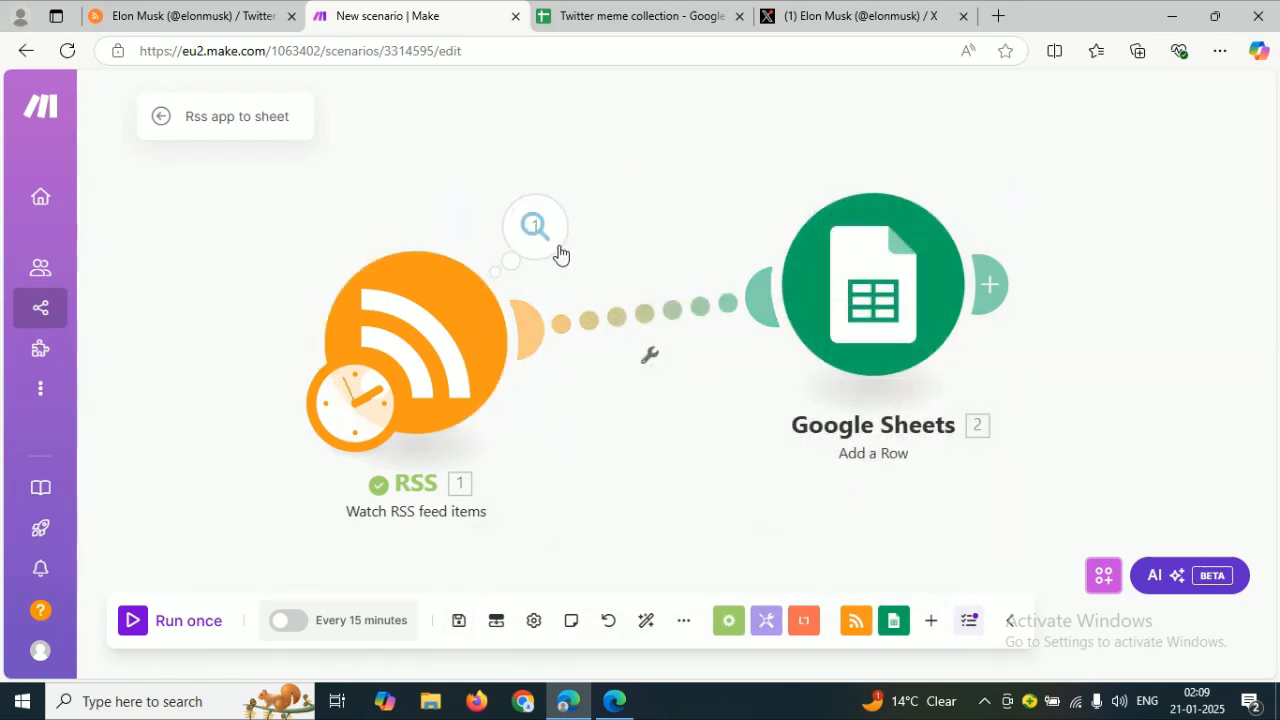
left_click(133, 621)
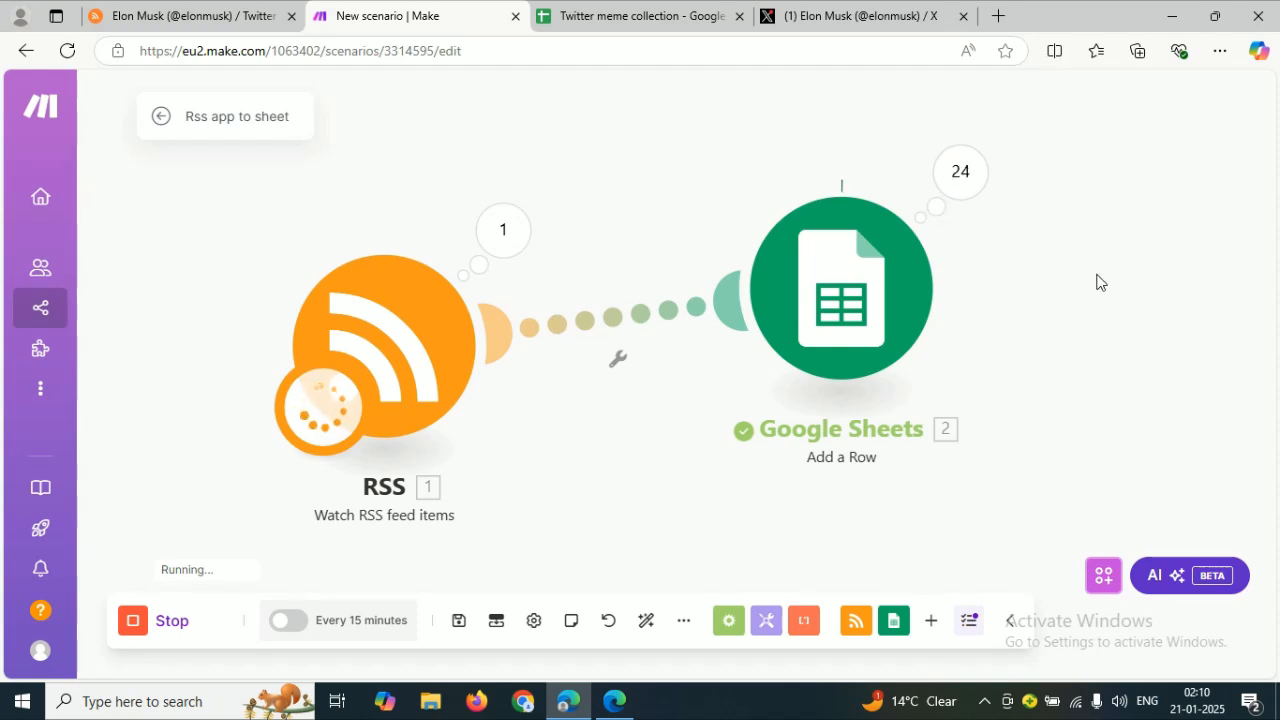
Step: Switch to the "Twitter meme collection" Google Sheet and insert an empty row above row 1
left_click(658, 20)
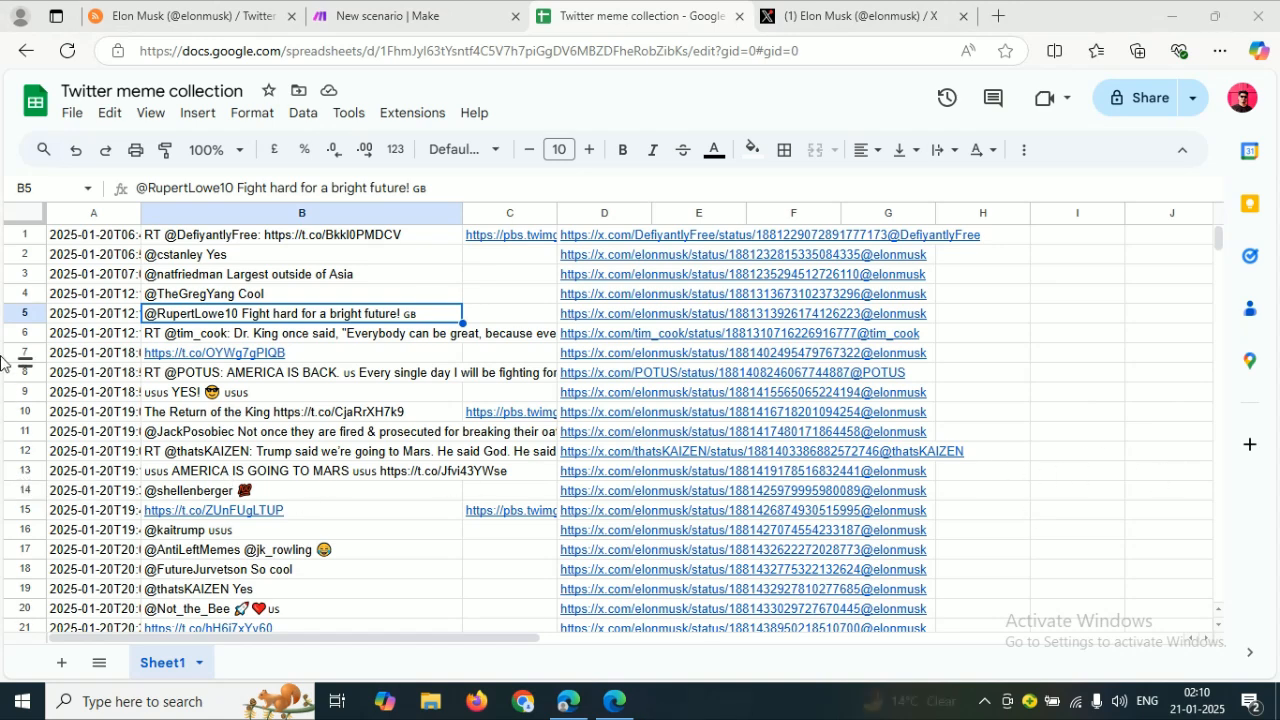
left_click(29, 233)
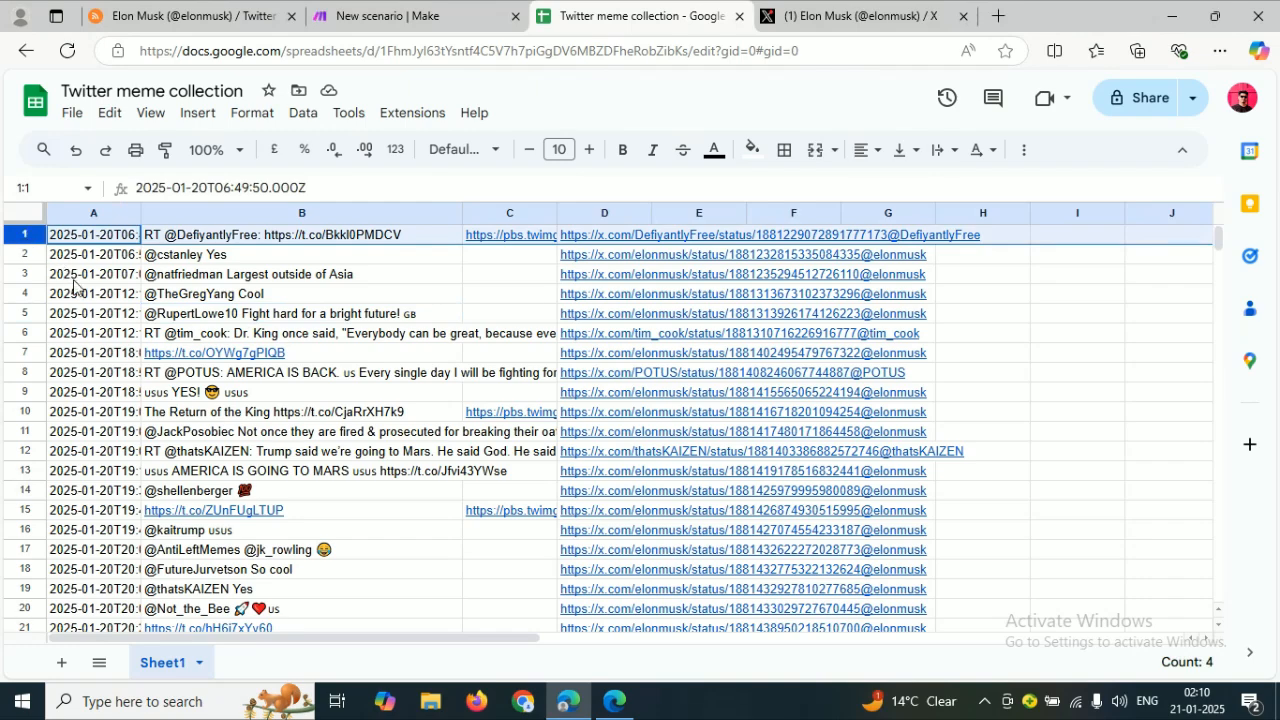
right_click(34, 236)
left_click(105, 334)
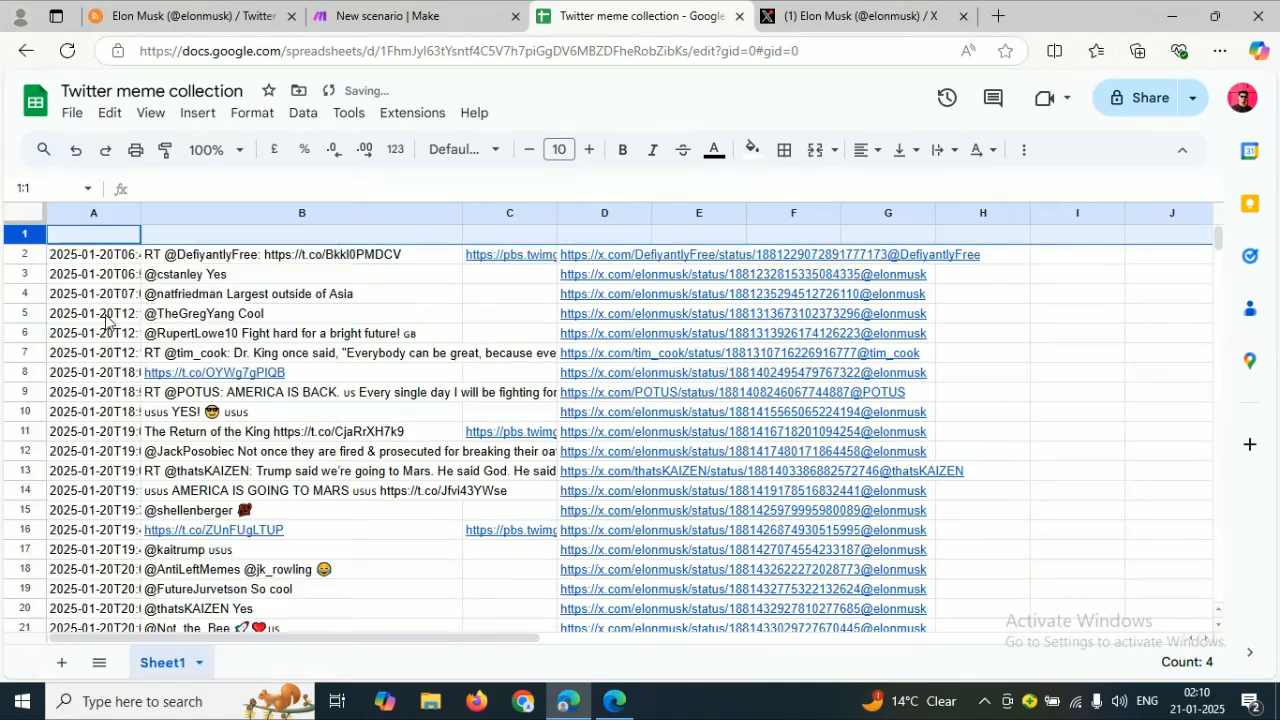
Step: Enter the headers Date, Caption, Media and Live Link in cells A1 to D1
left_click(98, 240)
type("Date")
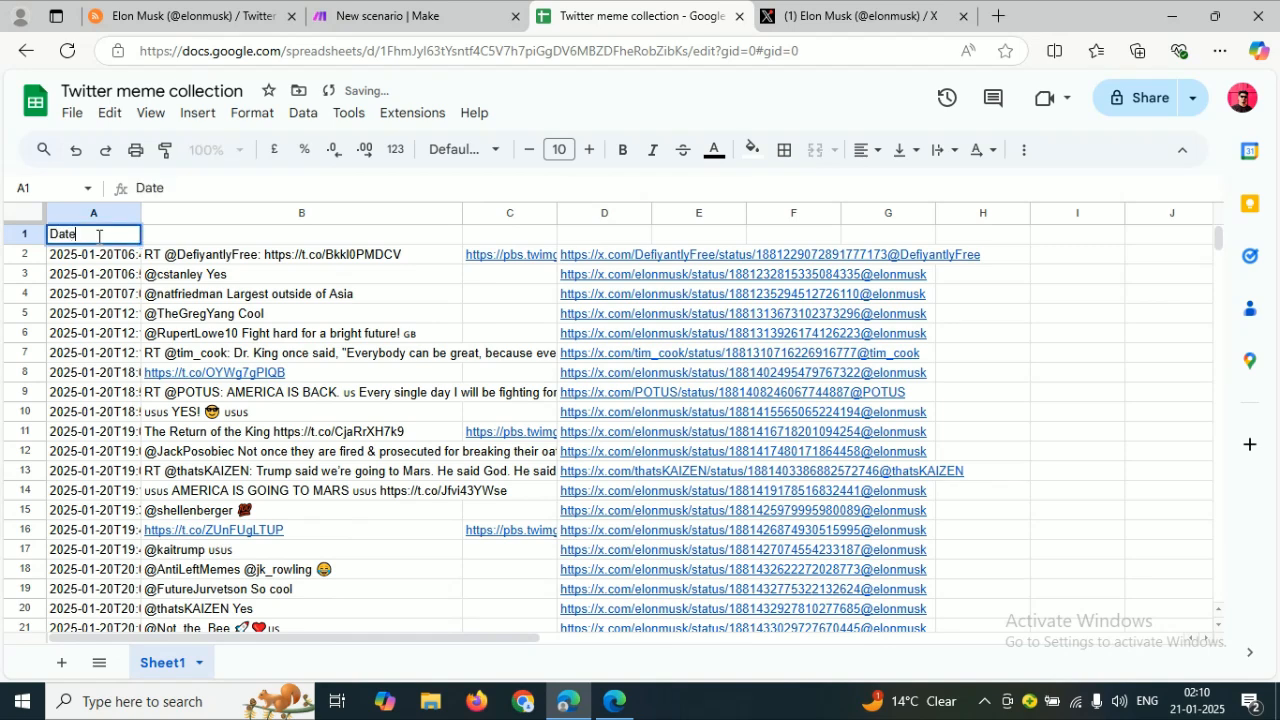
left_click(185, 238)
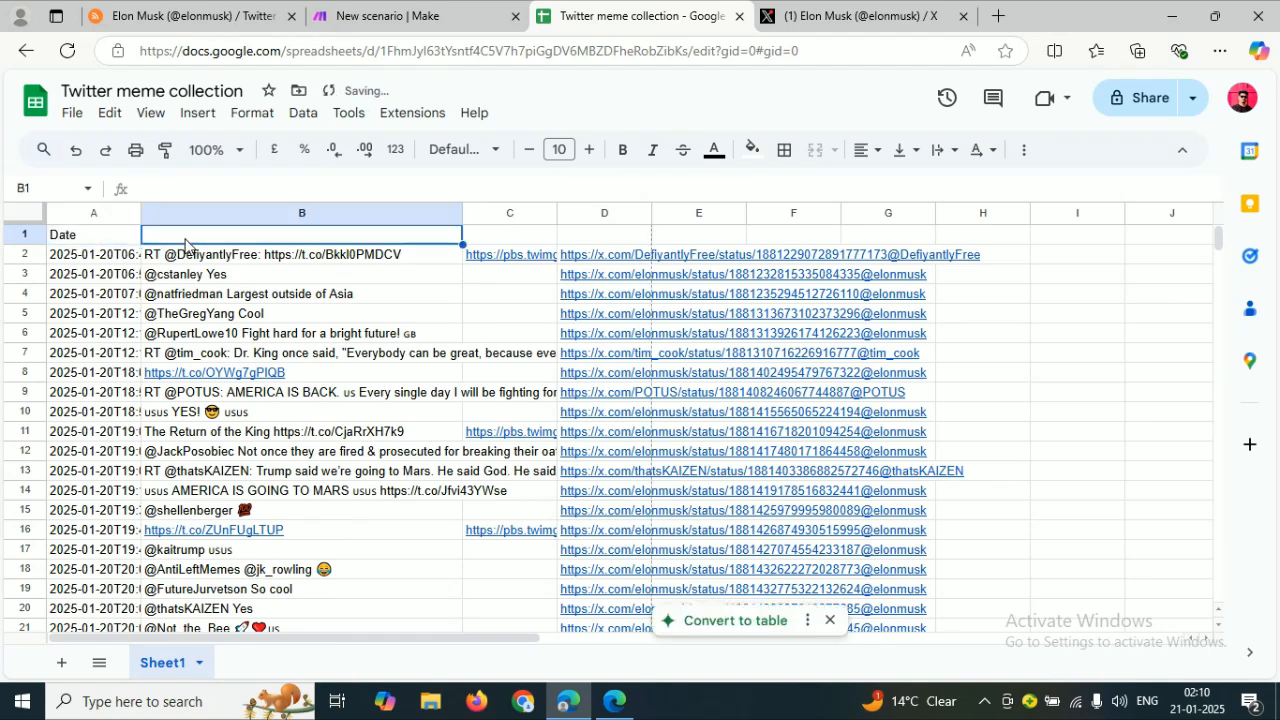
type("Caption")
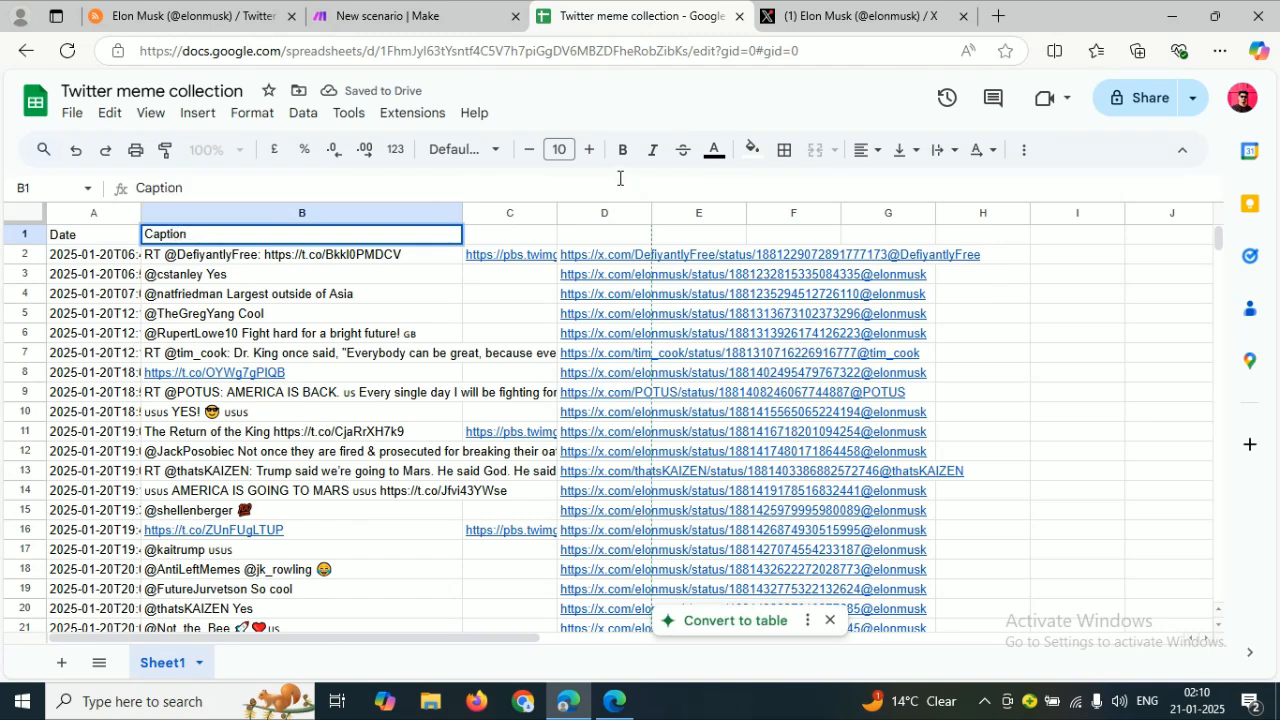
left_click(515, 241)
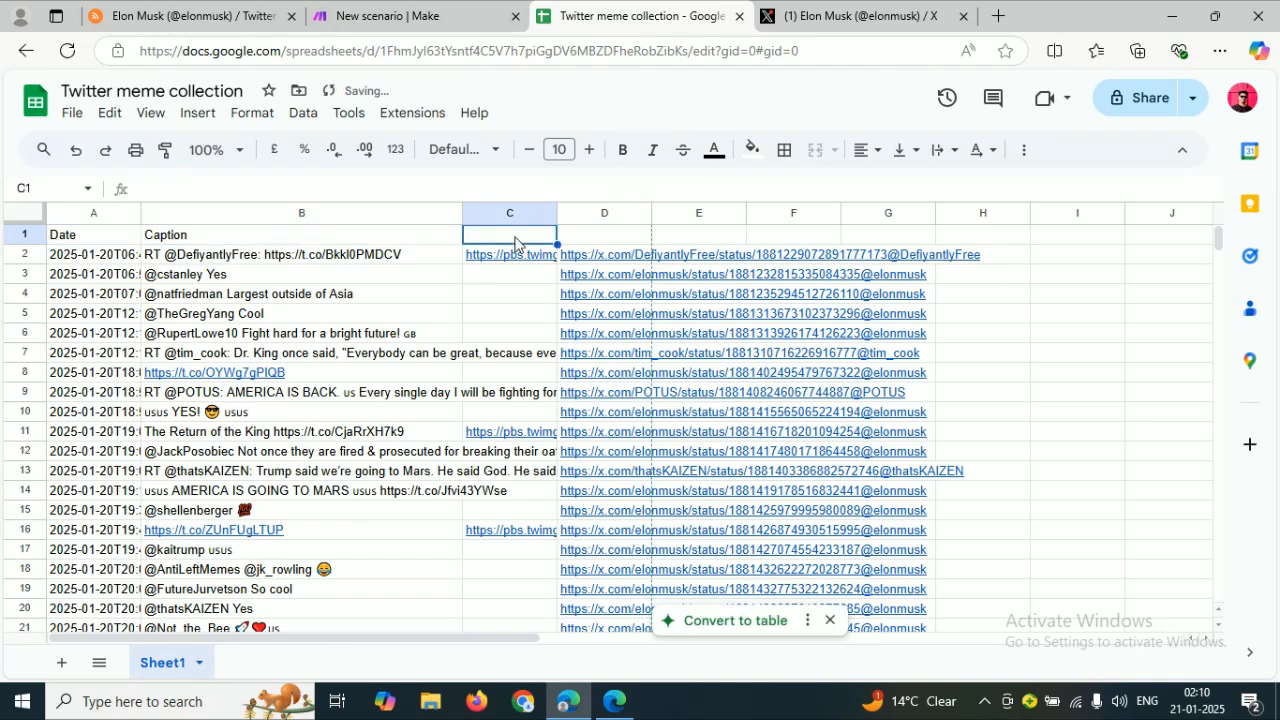
type("Mdi")
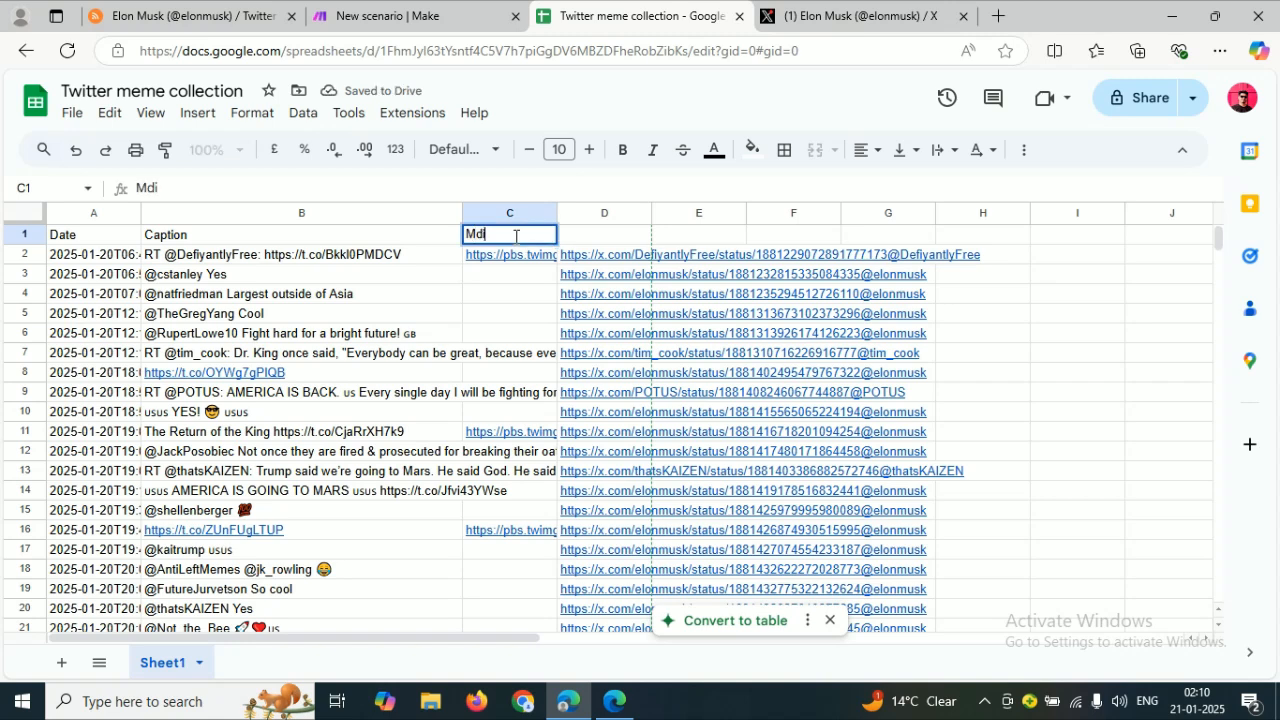
type("dia")
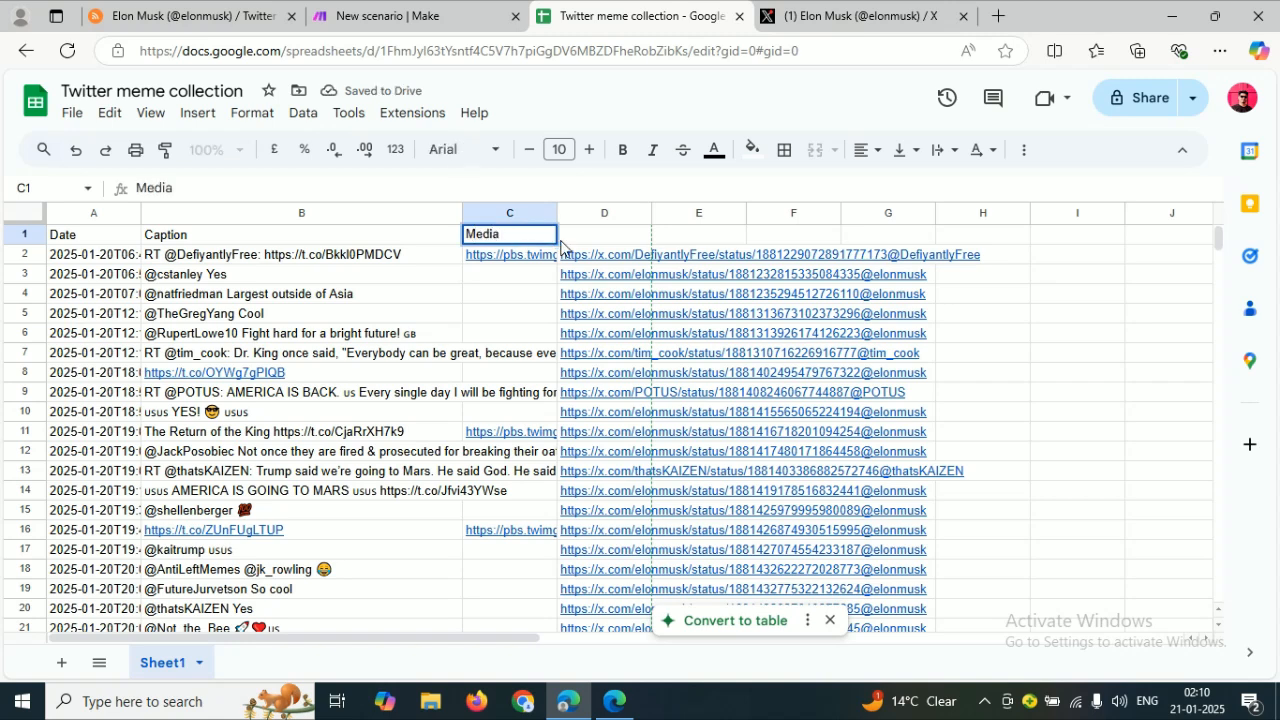
key("Tab")
type("L")
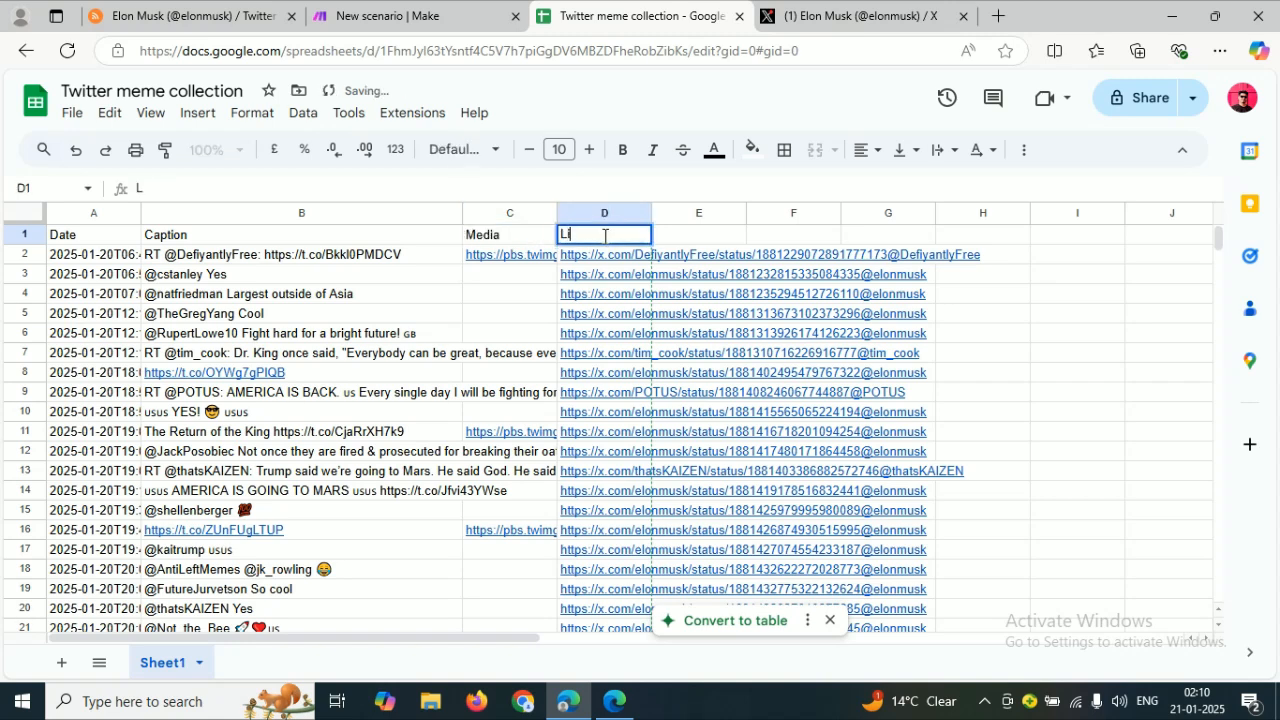
type("ive Link")
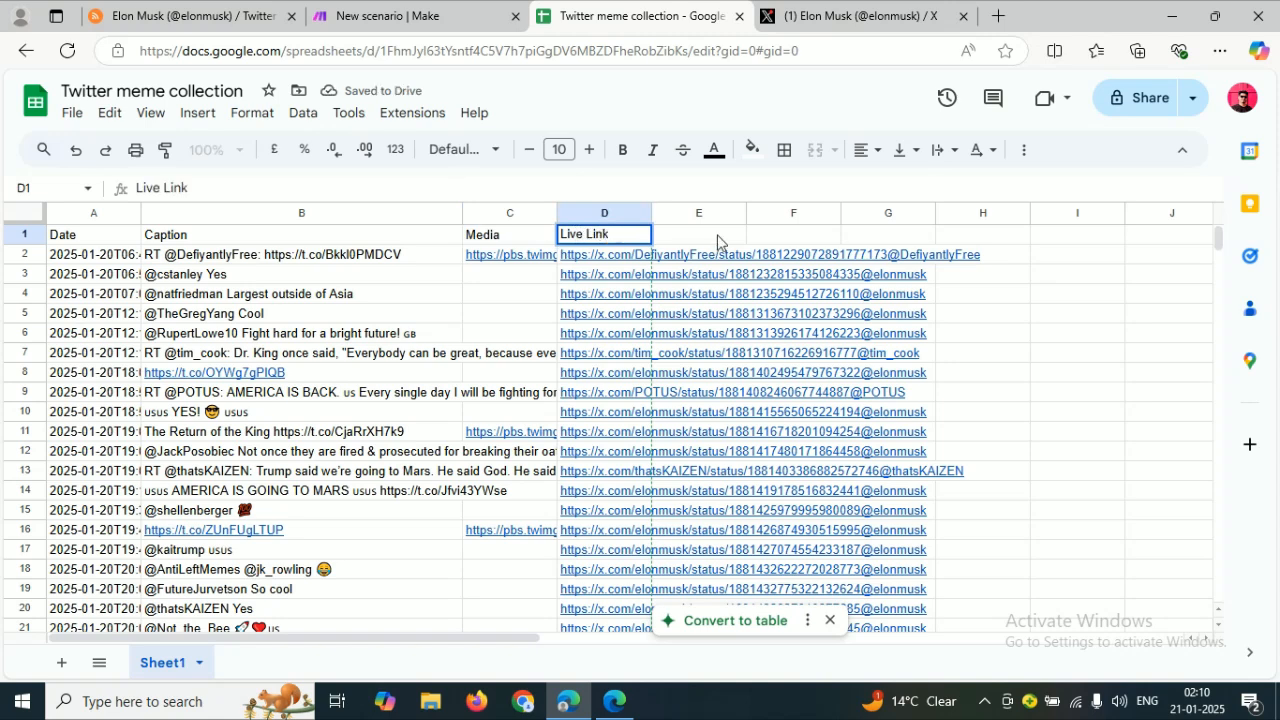
left_click(716, 240)
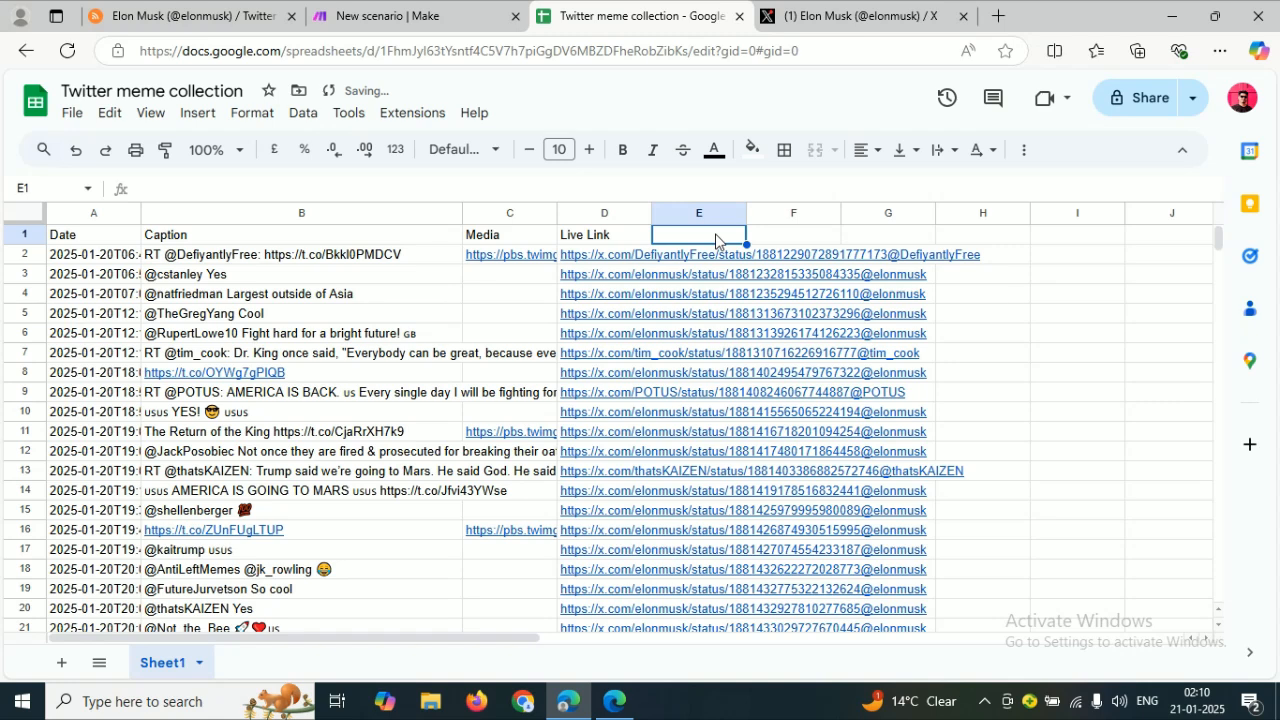
type("A")
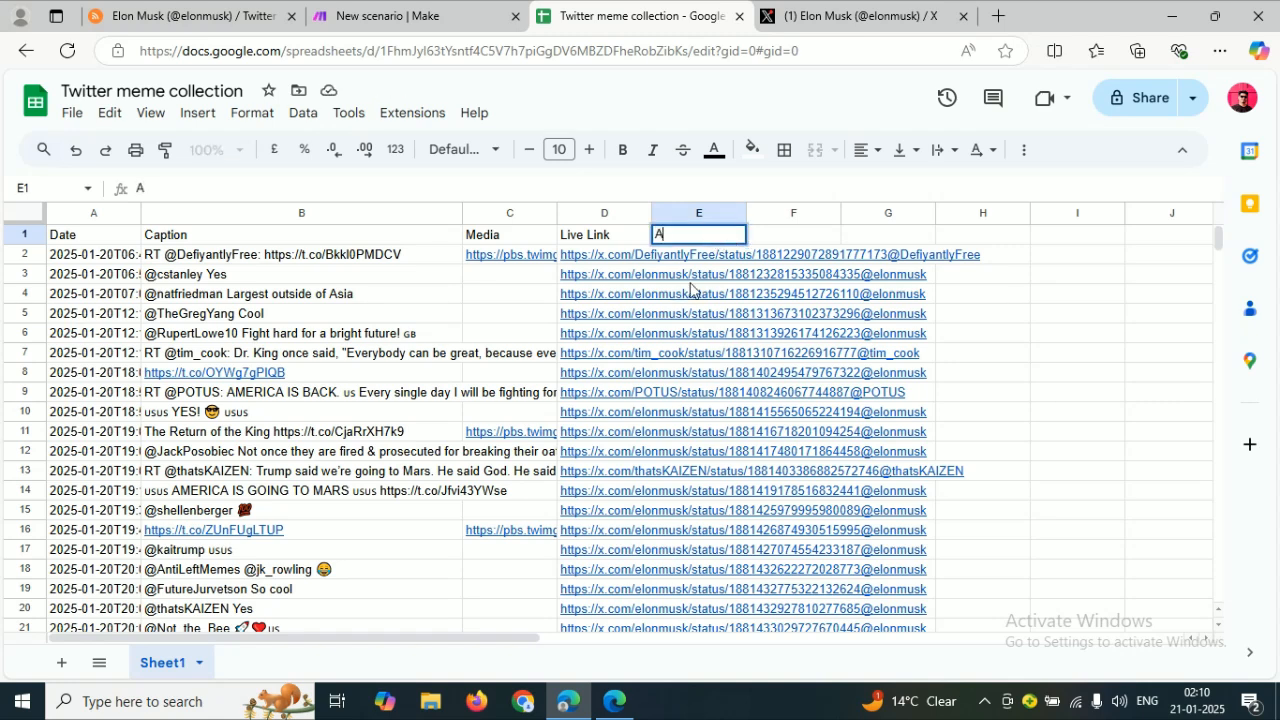
key("Return")
key("Down")
key("Down")
key("Down")
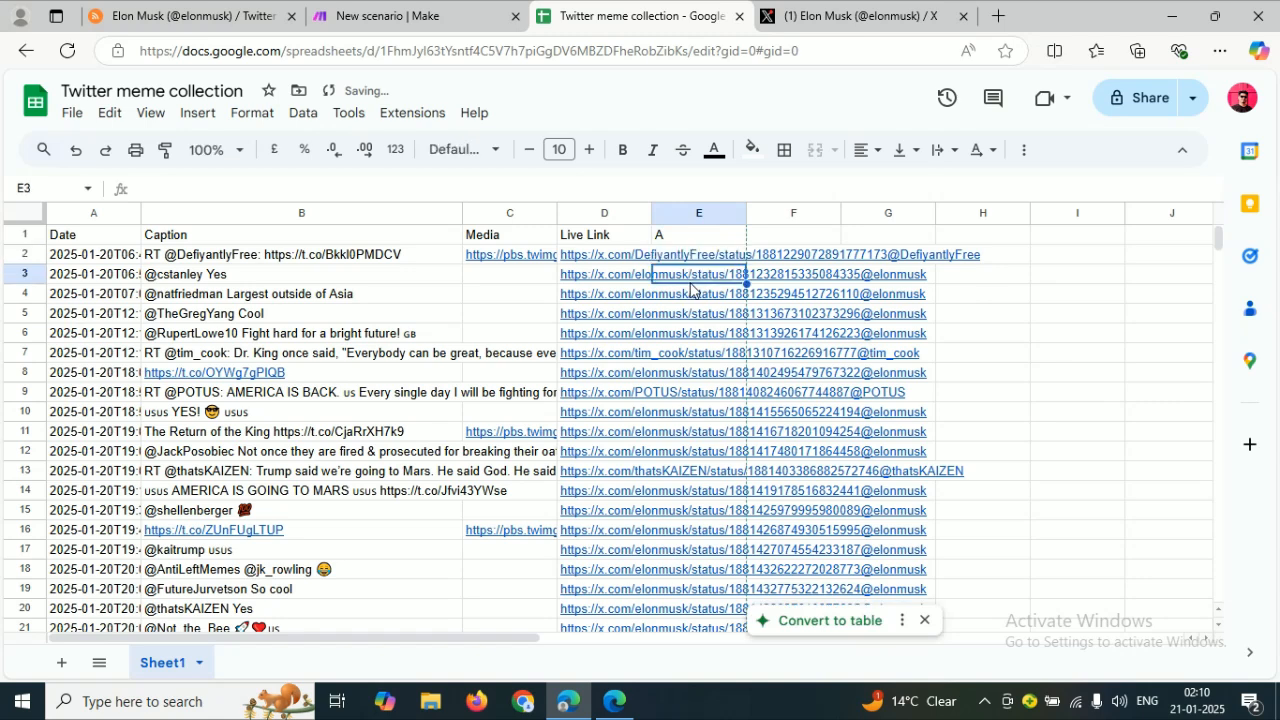
key("Down")
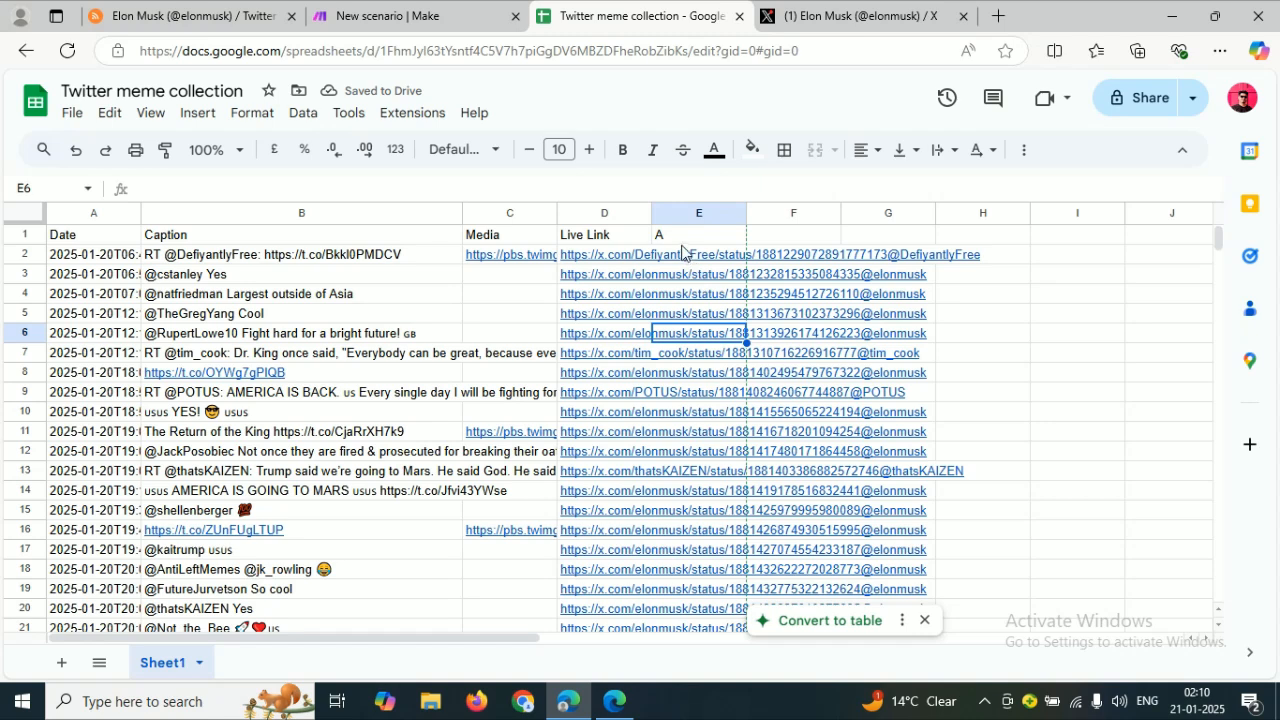
left_click(686, 240)
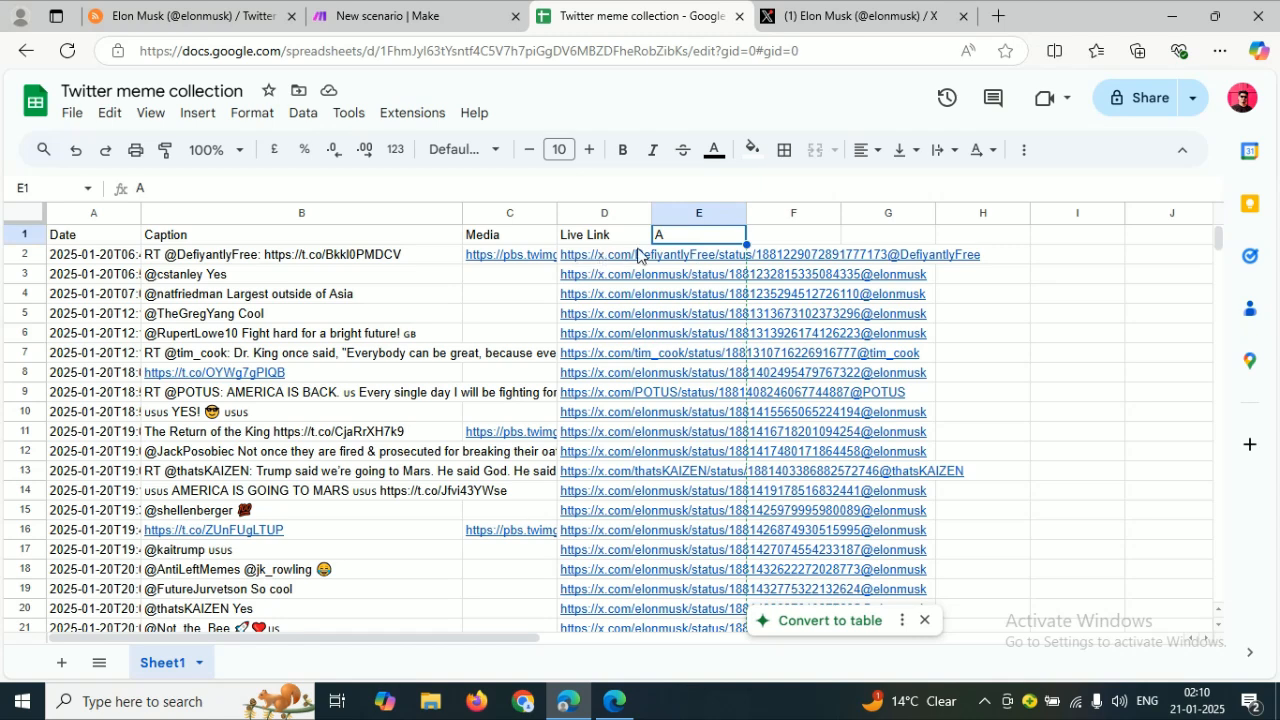
left_click(912, 238)
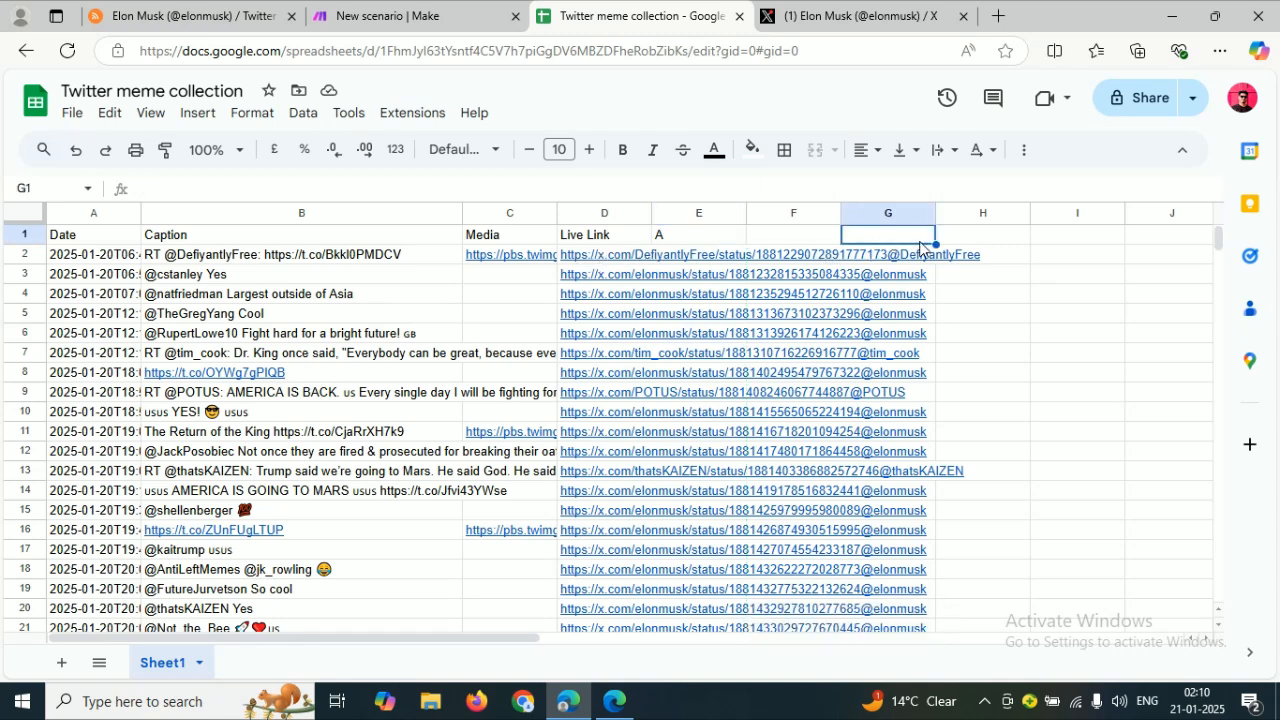
key("Down")
key("Down")
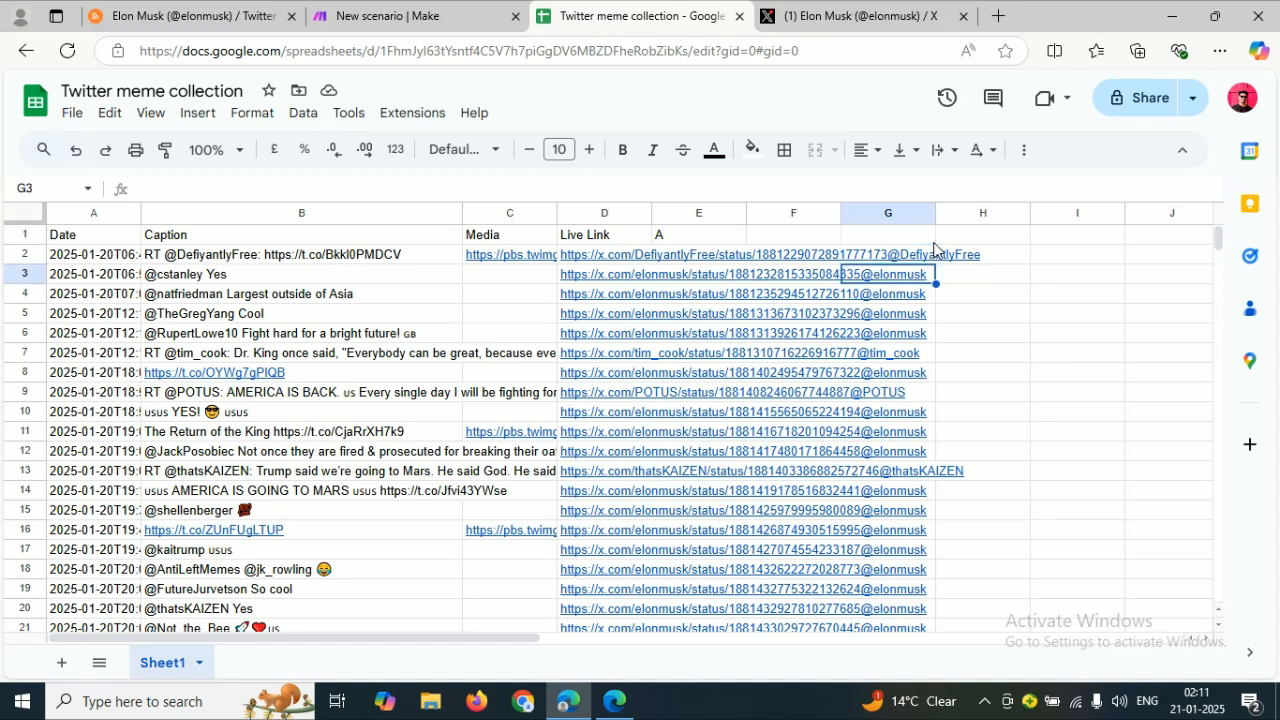
key("Up")
key("Left")
key("Left")
key("Left")
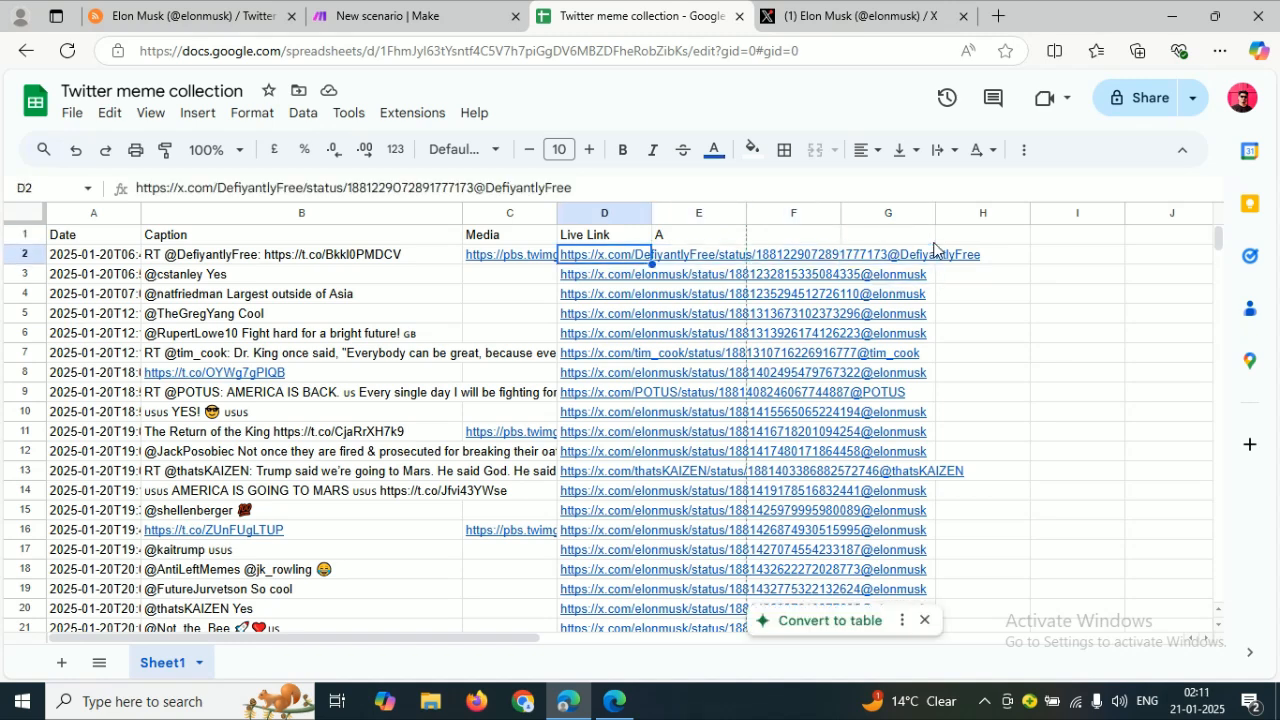
key("Up")
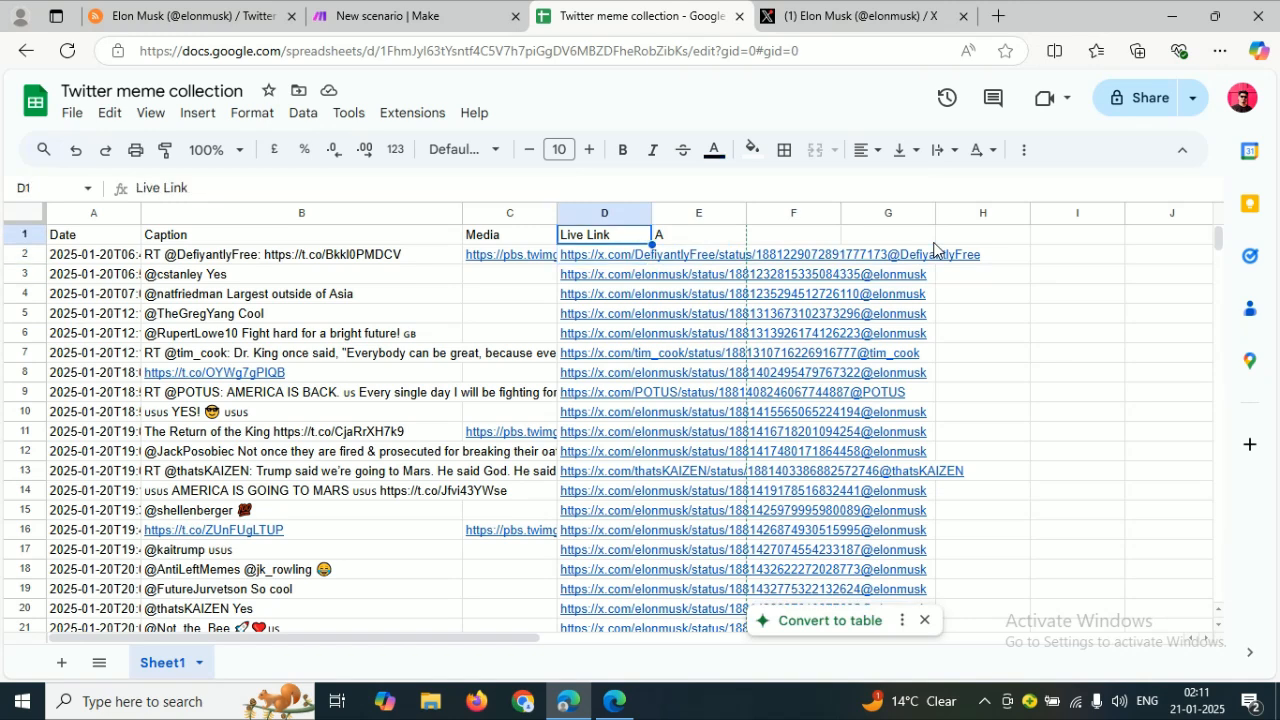
key("Right")
key("Delete")
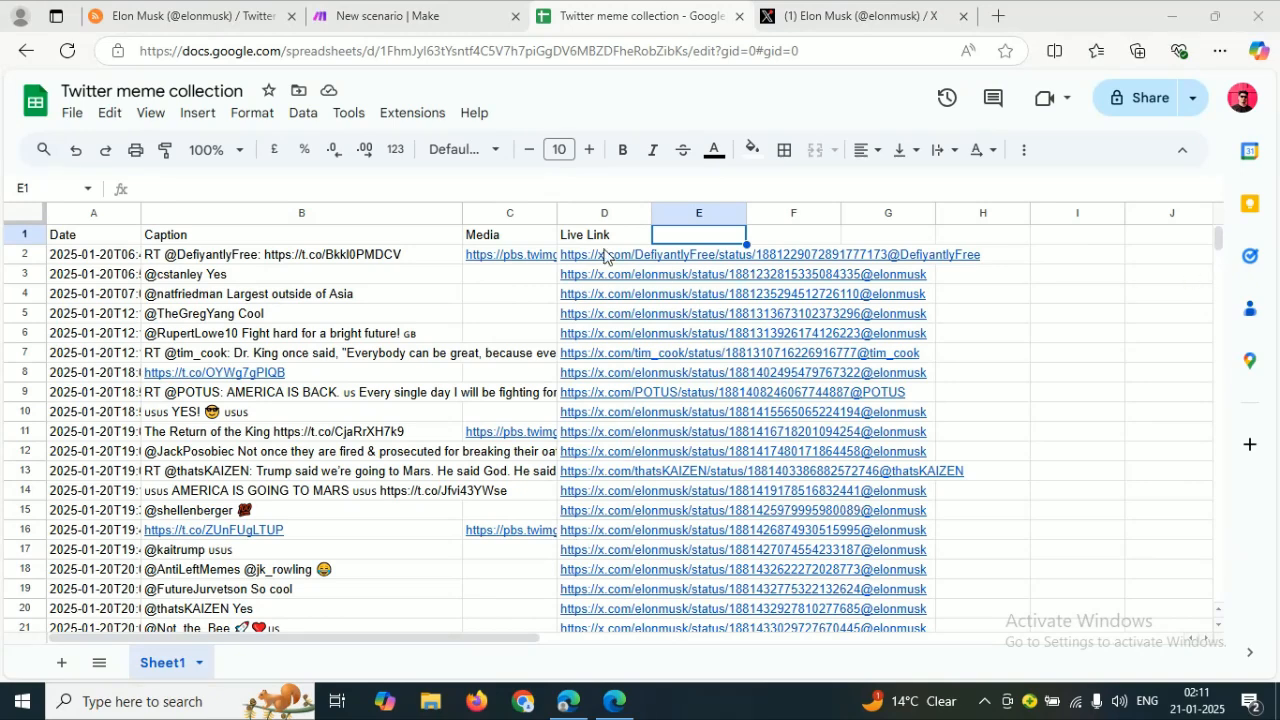
Step: Remove the URL item from the column D mapping in Make's Google Sheets module, accept the settings and save the scenario
left_click(390, 15)
left_click(870, 280)
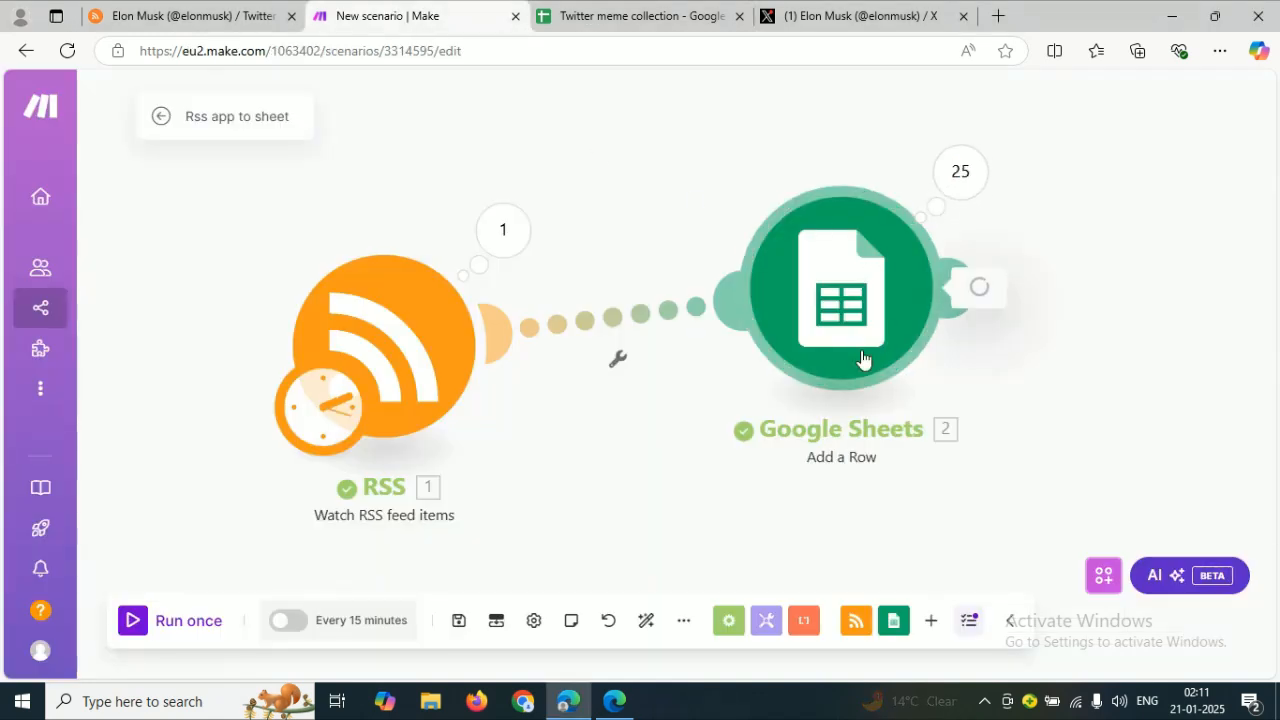
left_click(640, 15)
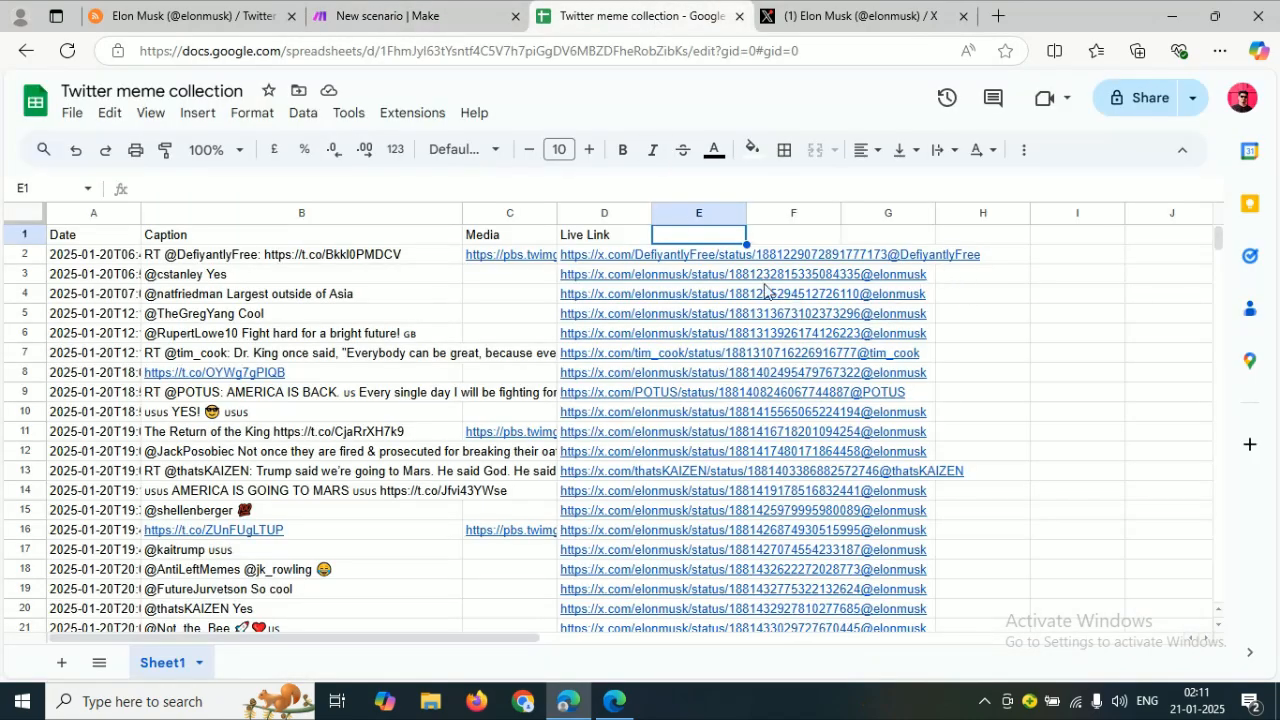
left_click(390, 15)
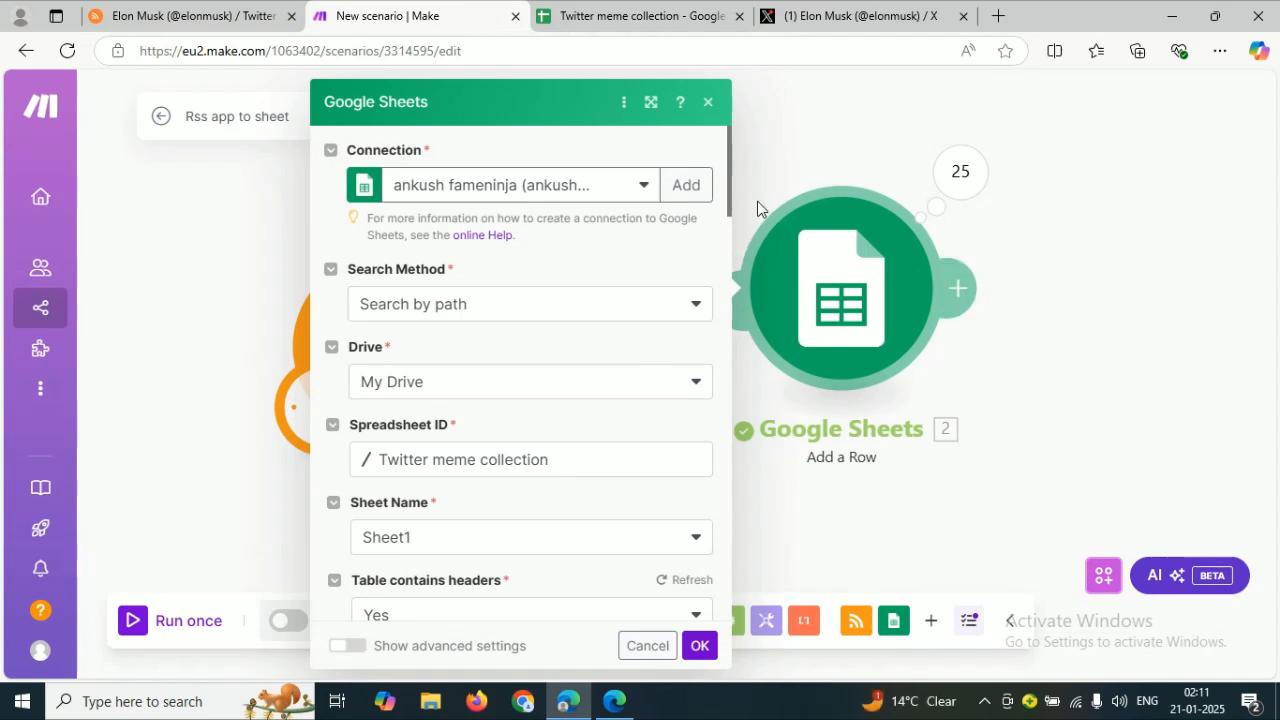
left_click_drag(730, 166, 729, 254)
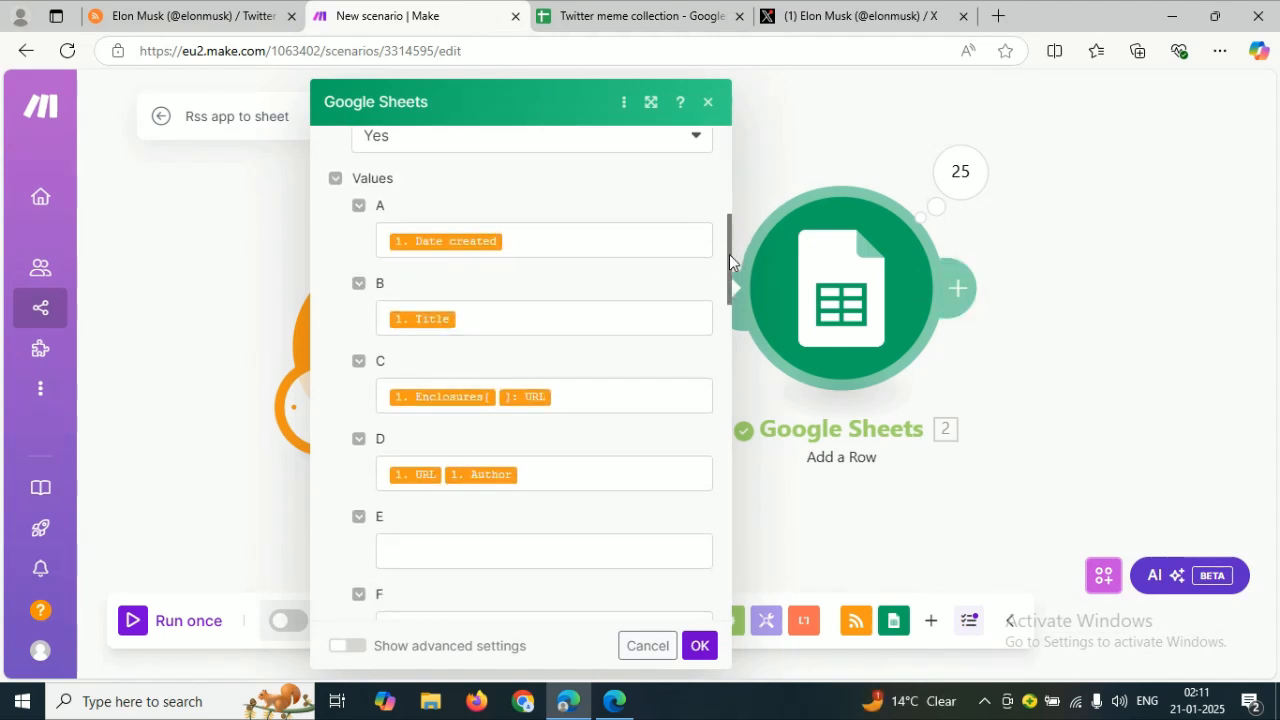
scroll(700, 275, "down", 1)
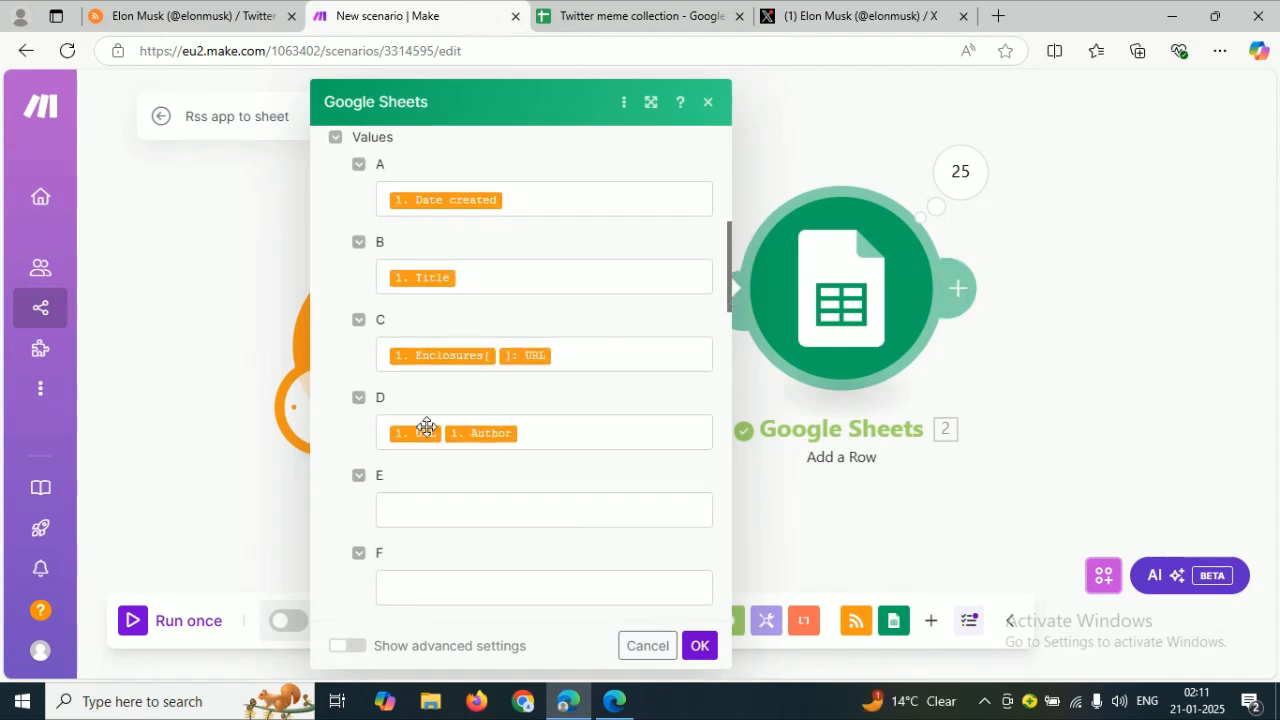
left_click(535, 428)
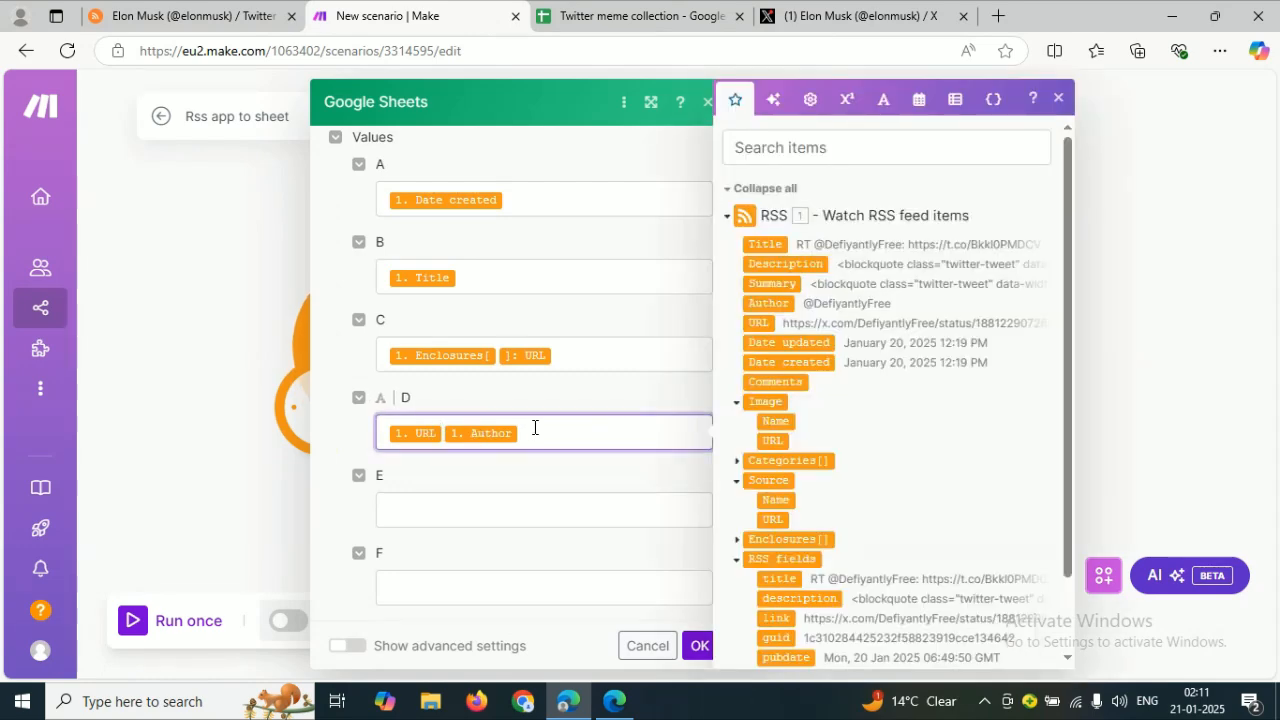
key("BackSpace")
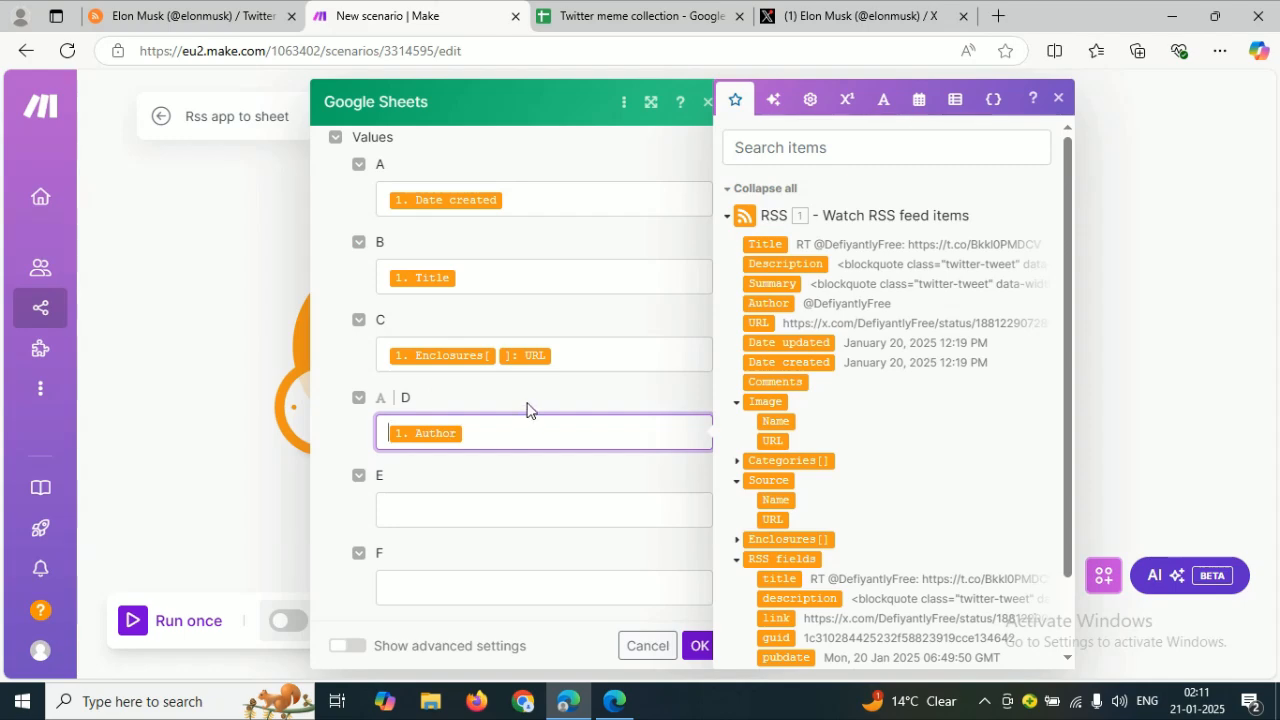
left_click(528, 409)
left_click(699, 646)
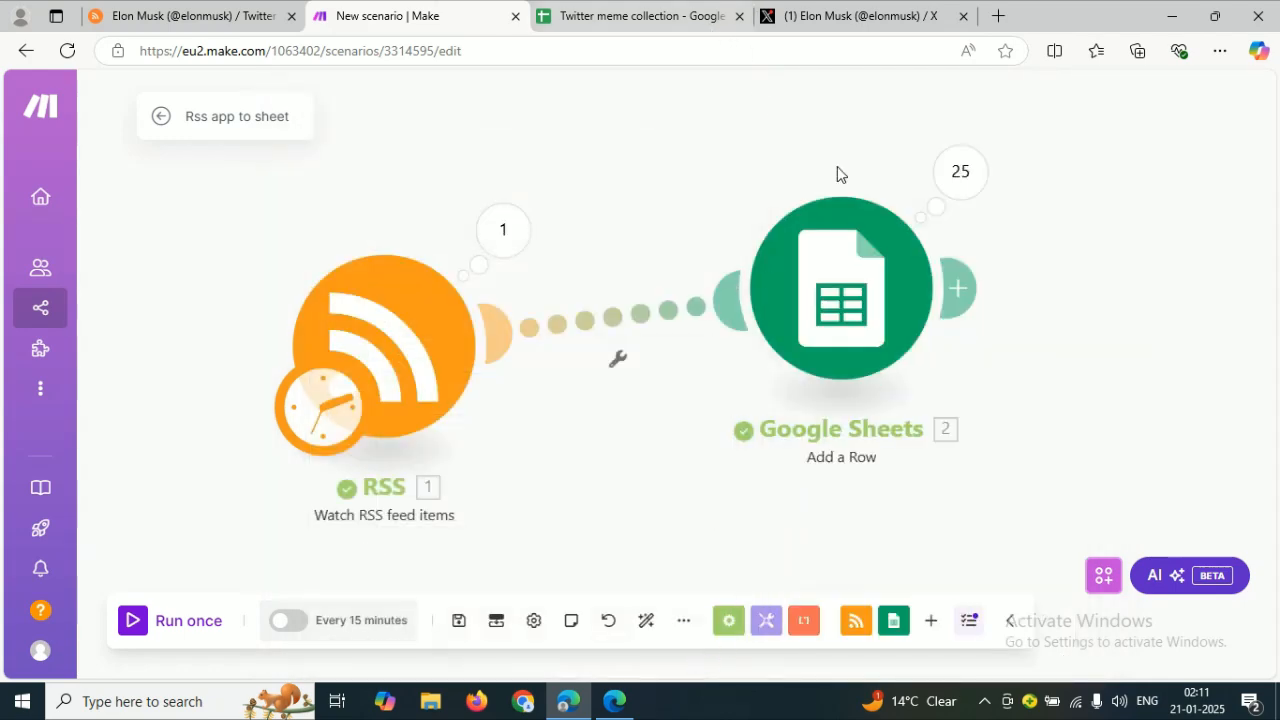
left_click(458, 620)
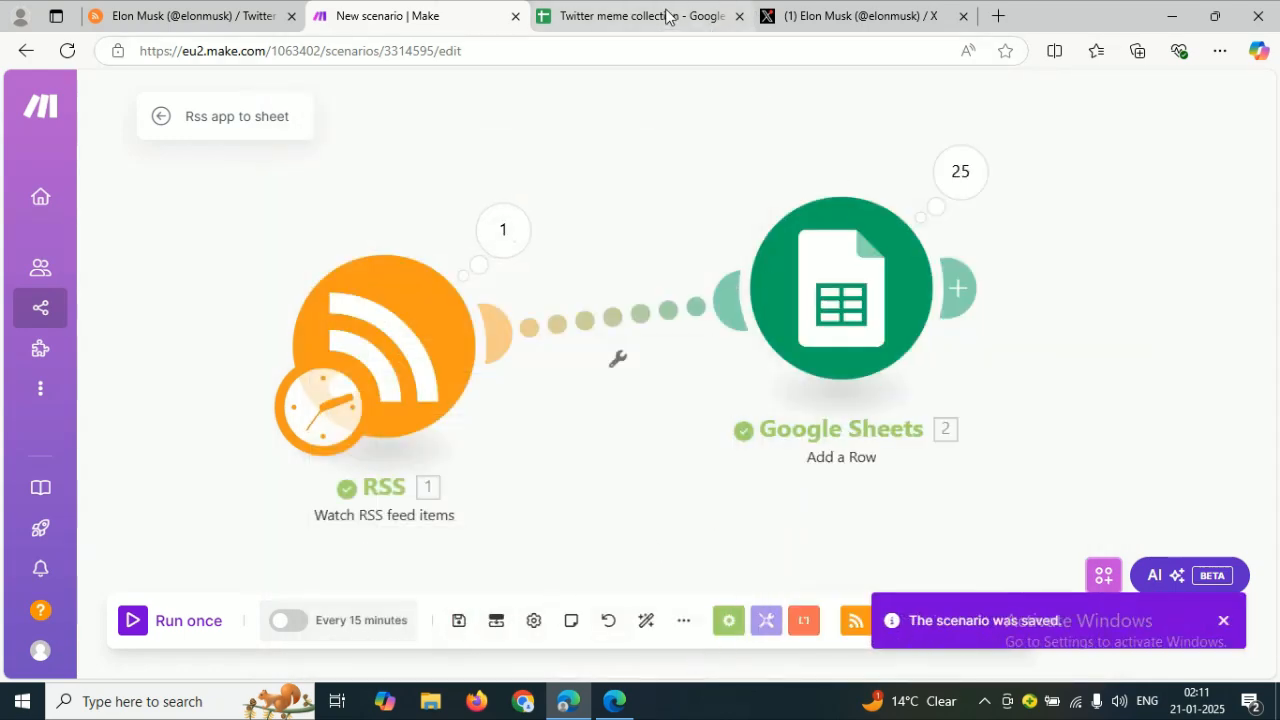
Step: In the "Twitter meme collection" sheet, split column D's text to columns using the custom separator @
left_click(668, 16)
left_click(590, 214)
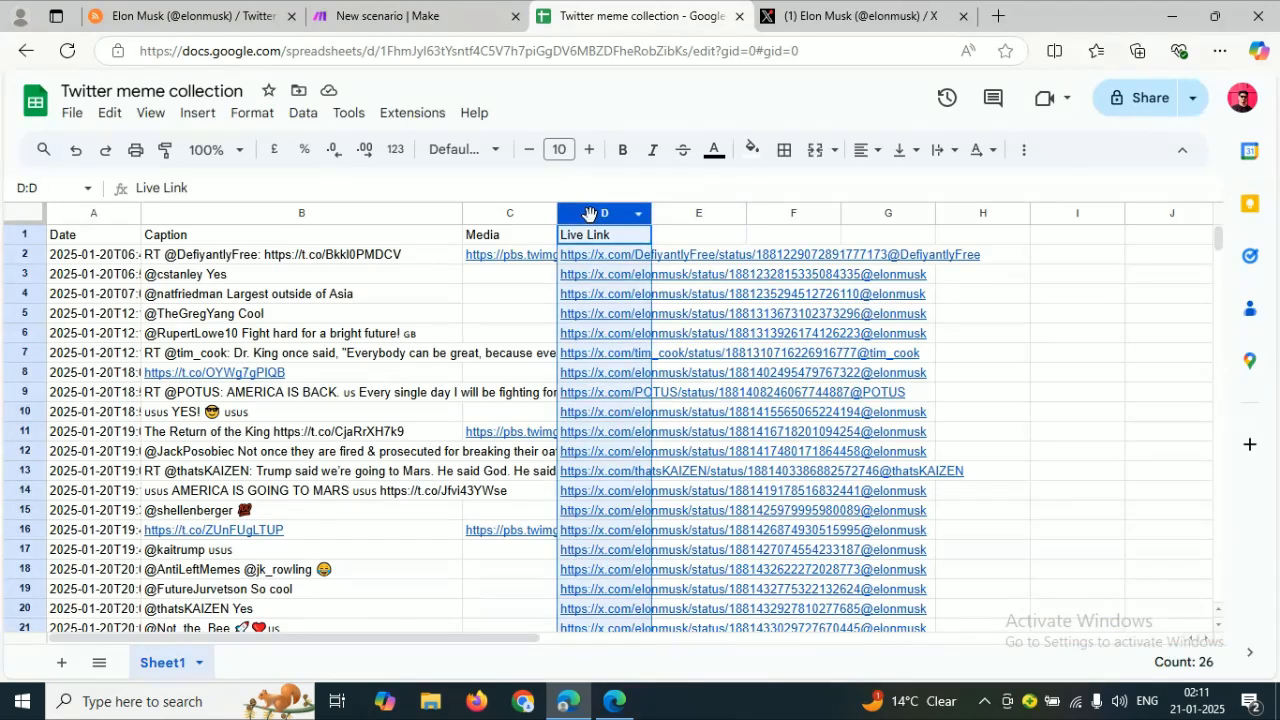
left_click(303, 112)
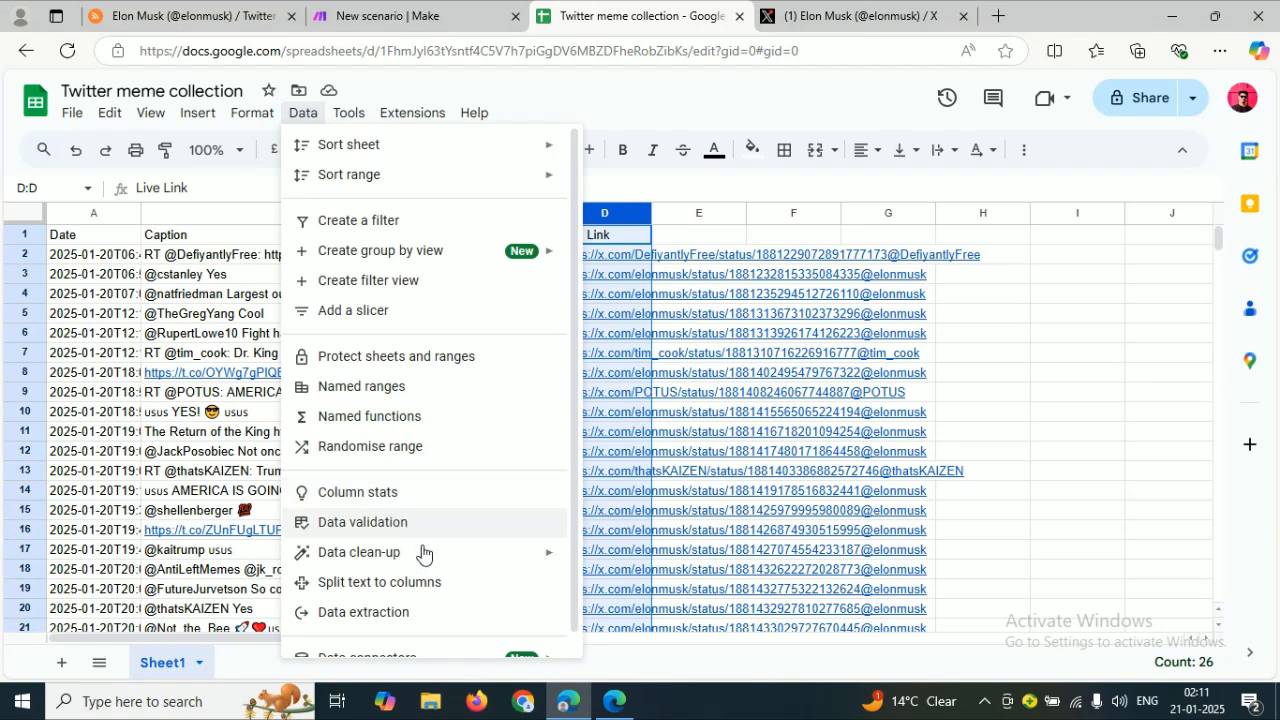
left_click(524, 587)
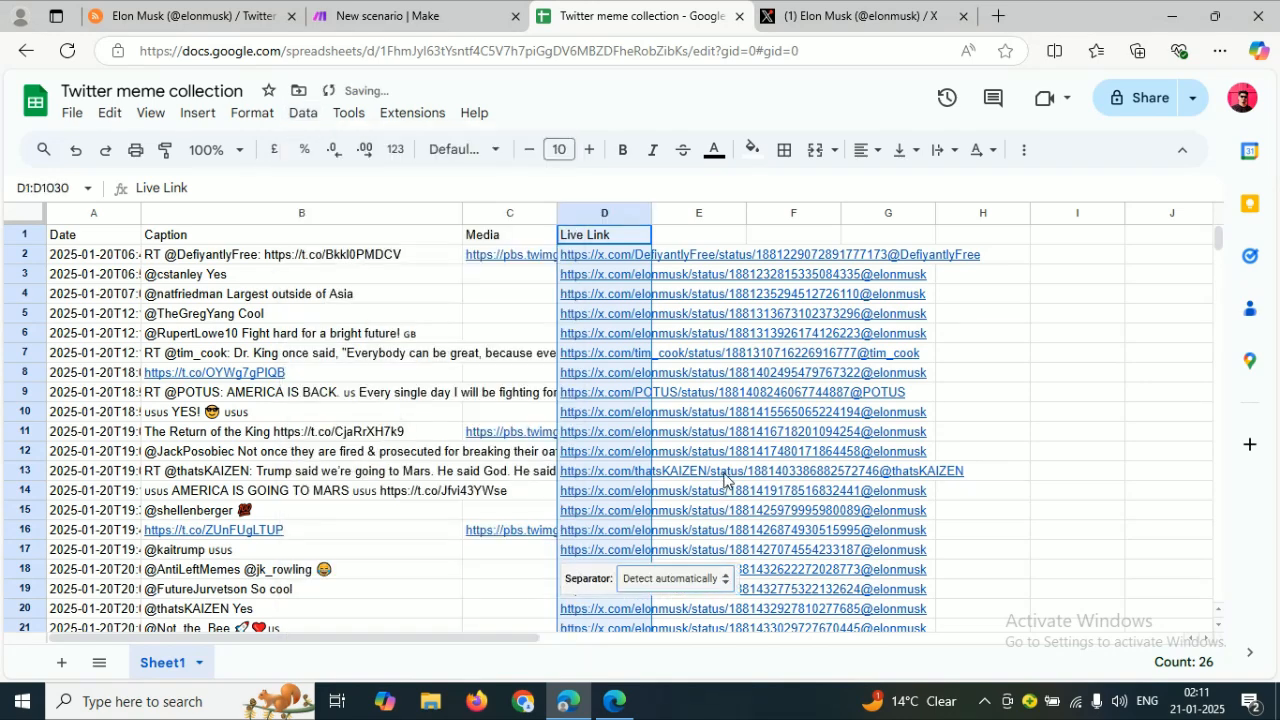
left_click(672, 586)
left_click(680, 656)
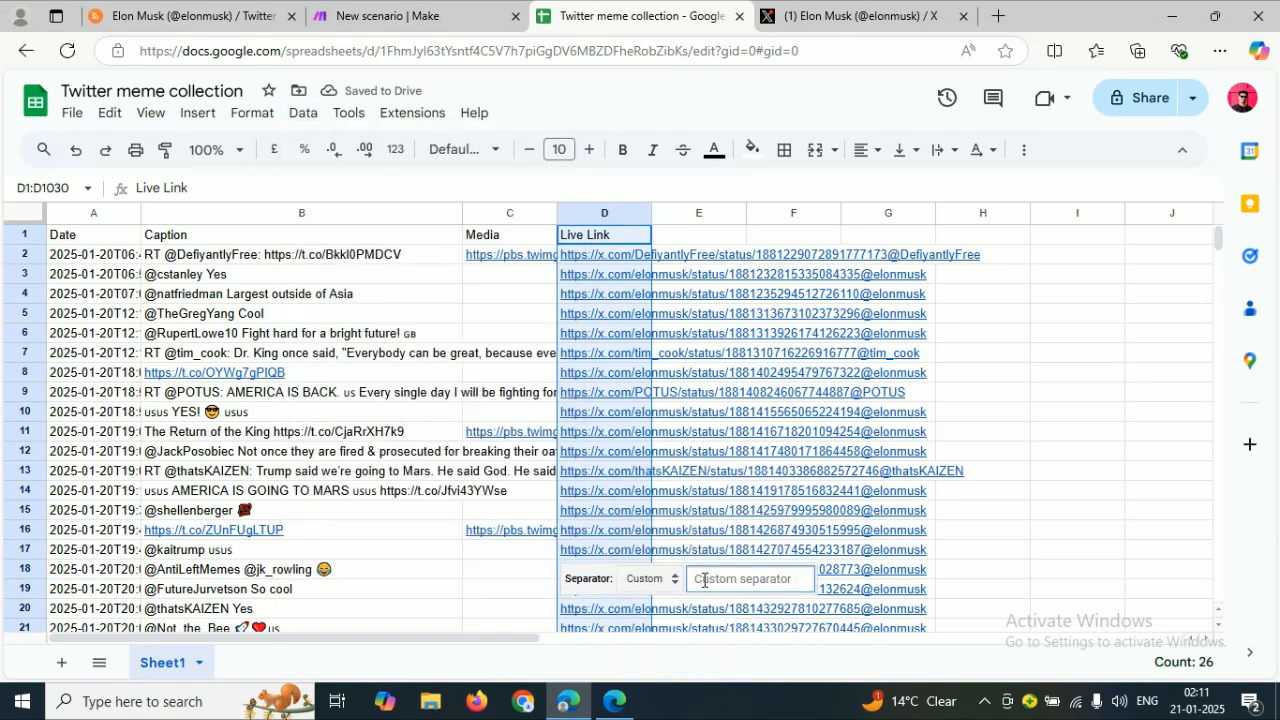
type("@")
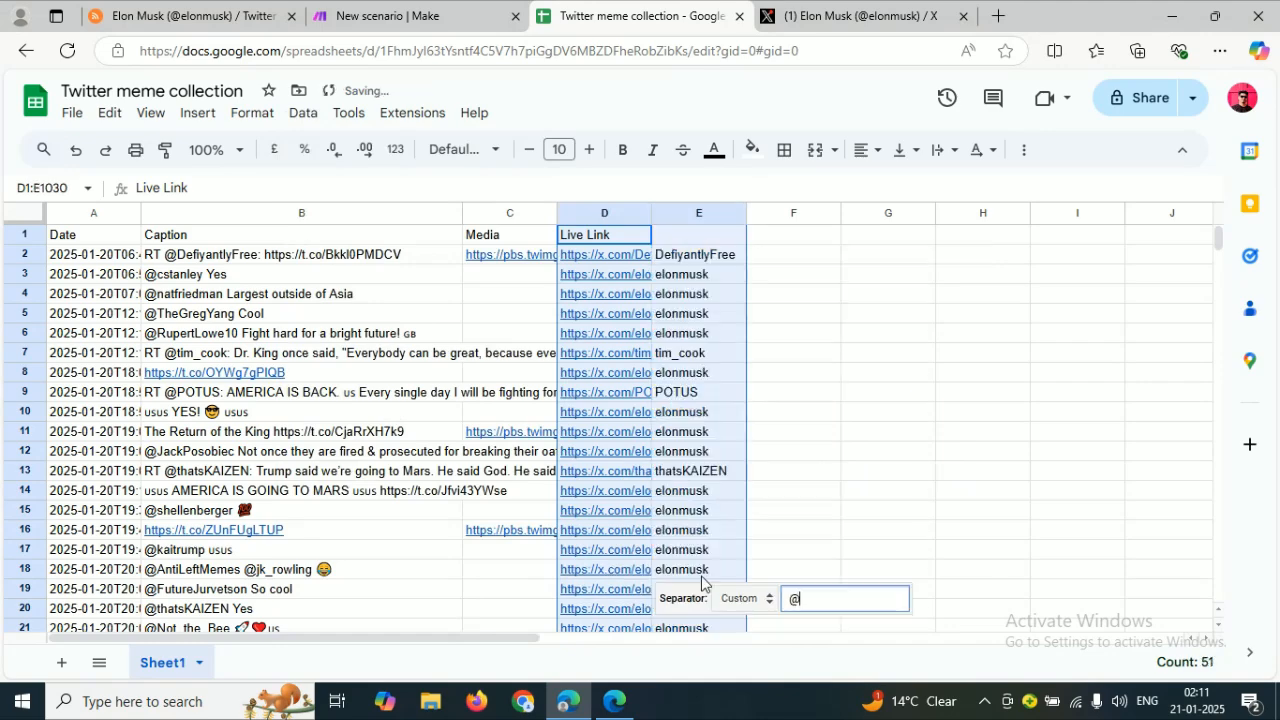
Step: Enter the header Author in cell E1
left_click(866, 323)
left_click(668, 234)
type("Author")
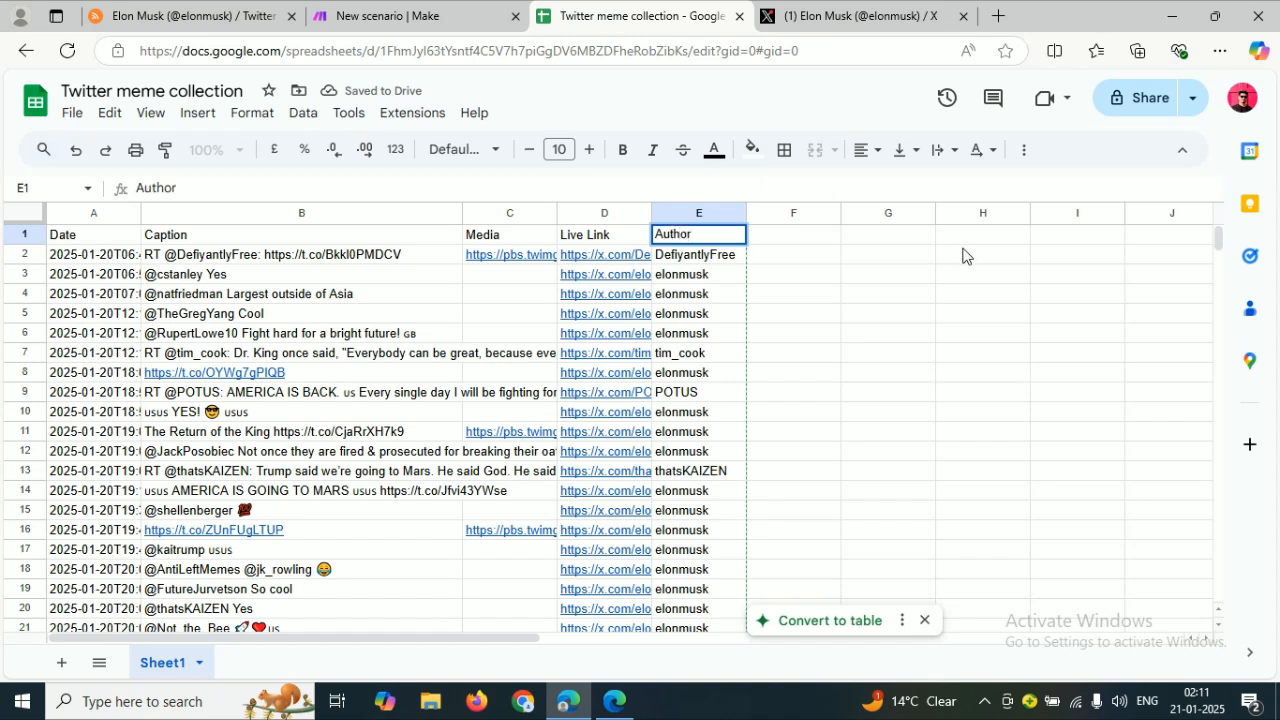
left_click(963, 255)
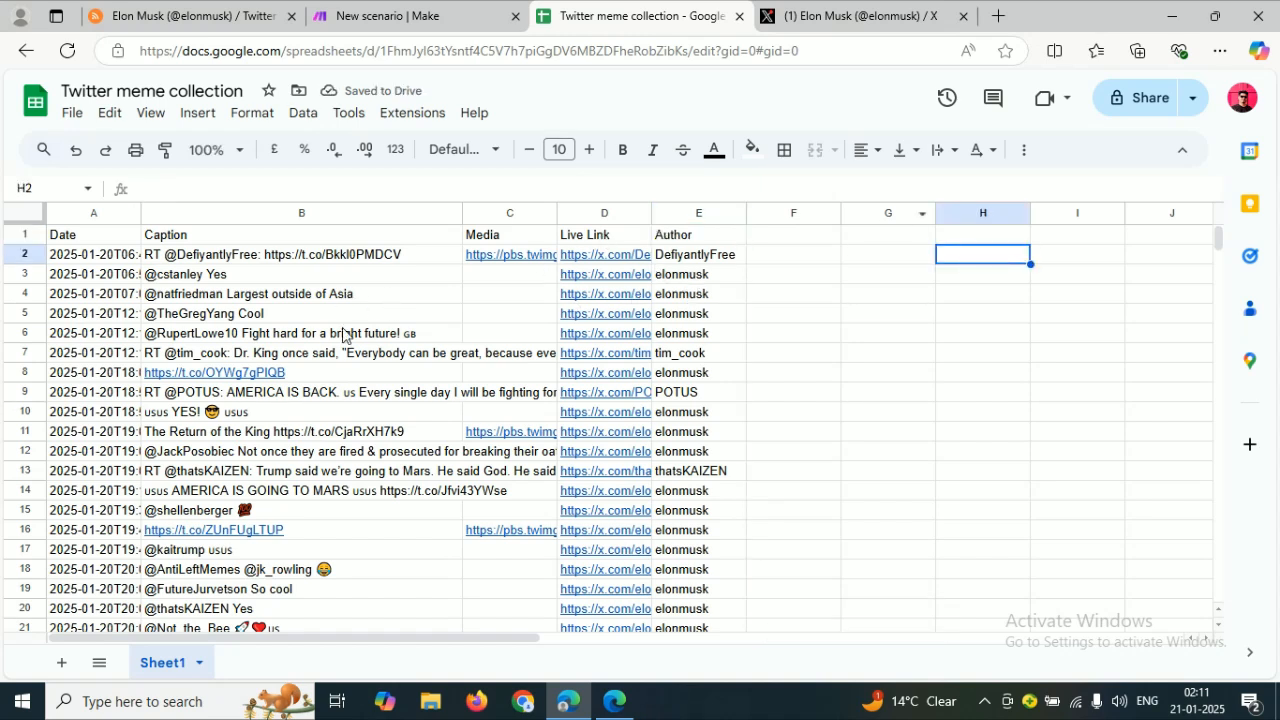
Step: Switch back to the Make scenario, schedule it to run every day and activate it
left_click(420, 16)
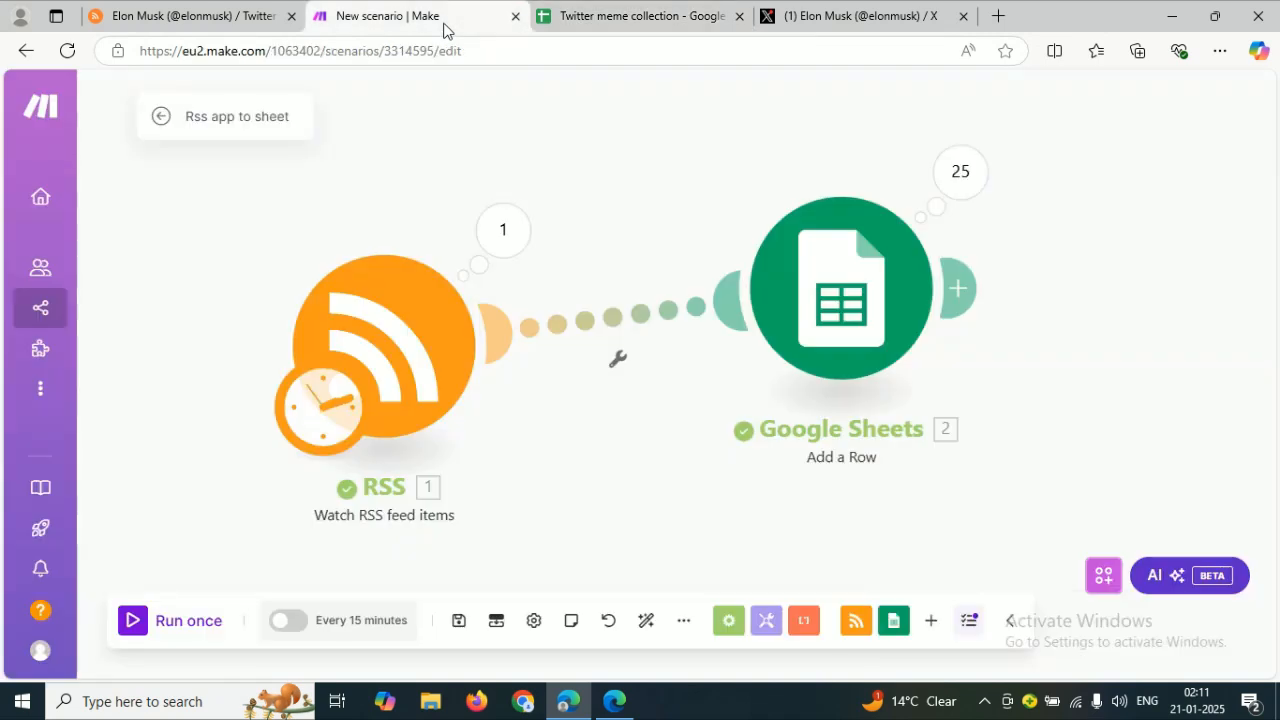
left_click(325, 412)
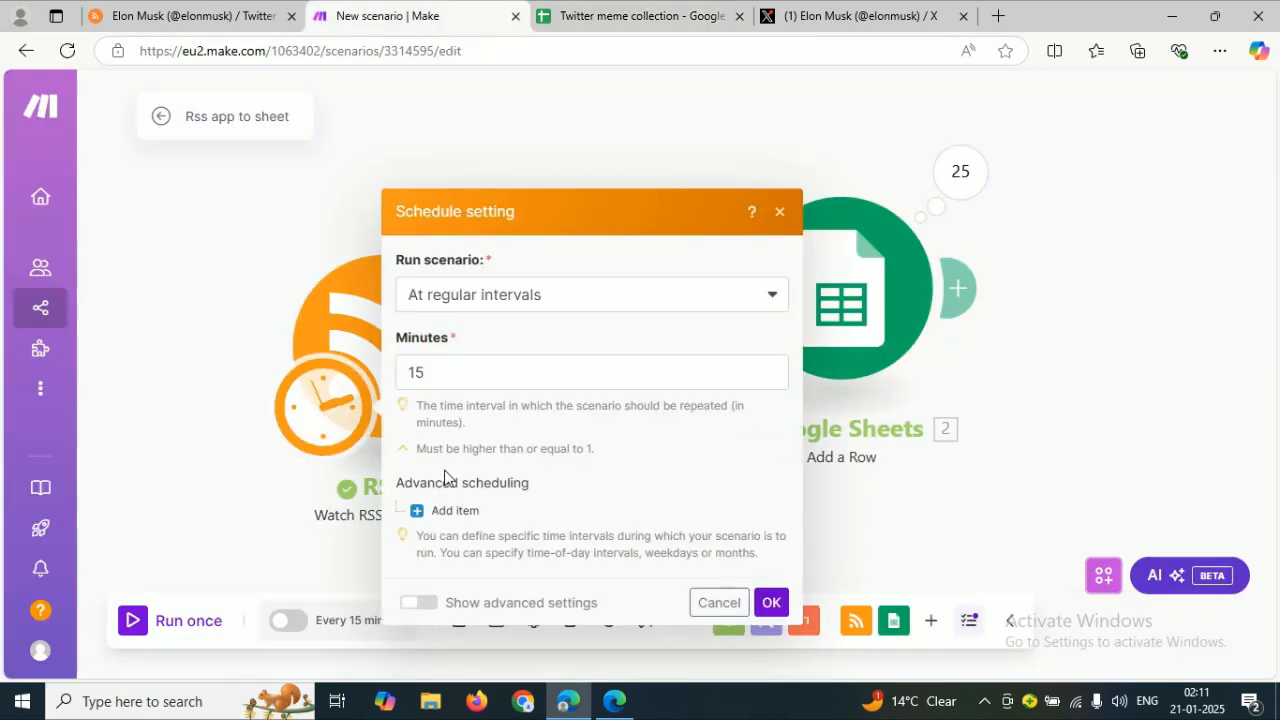
left_click_drag(425, 372, 335, 366)
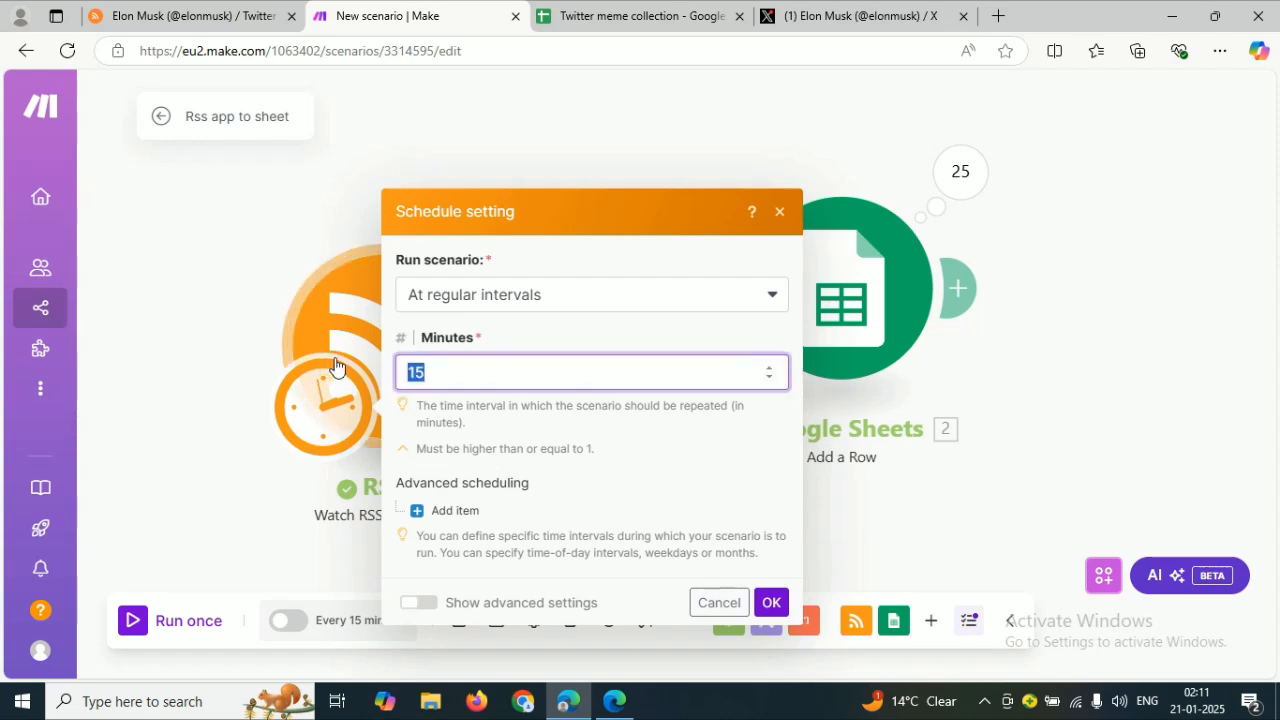
type("360")
left_click(540, 300)
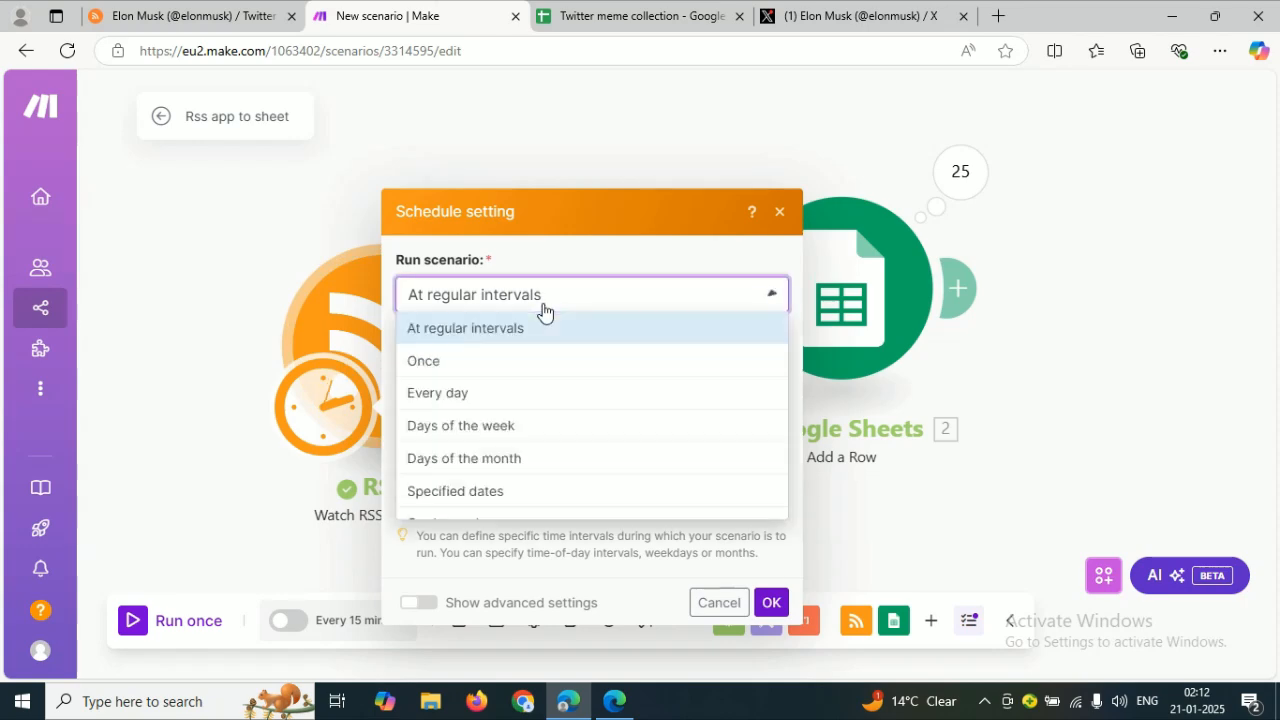
left_click(503, 394)
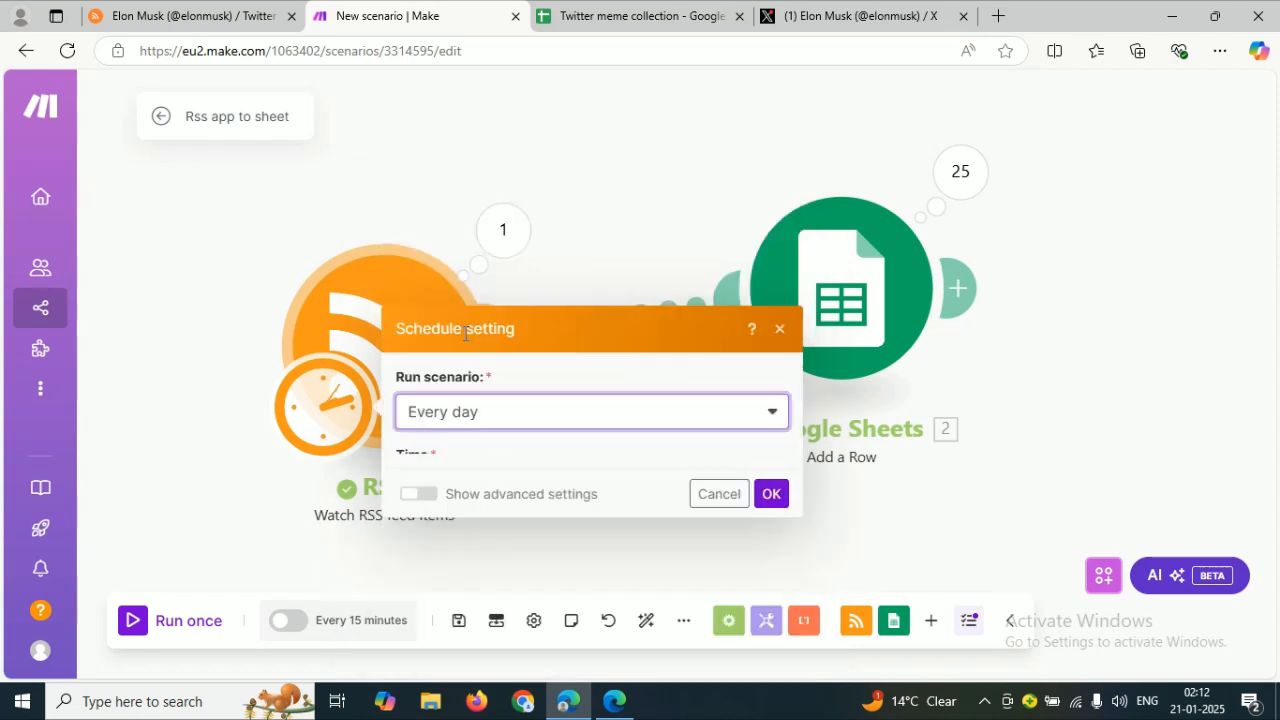
left_click(771, 538)
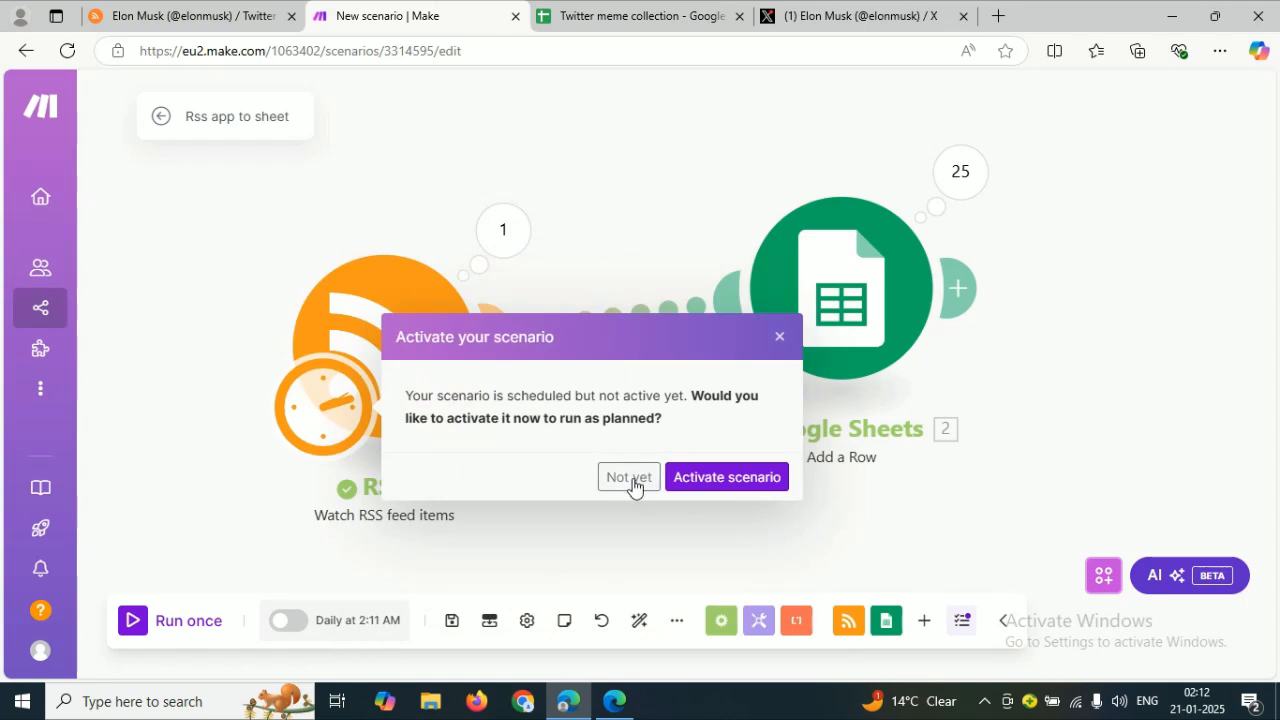
left_click(695, 485)
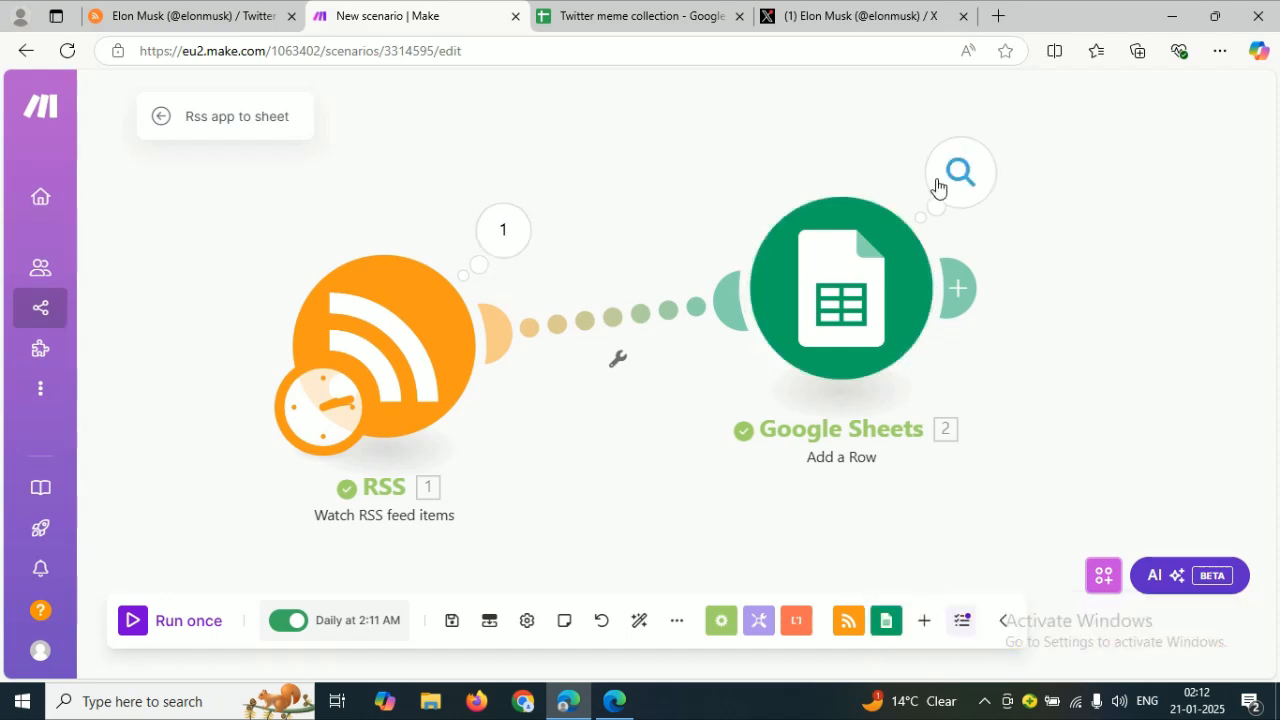
Step: Move the RSS and Google Sheets modules further left on the scenario canvas
left_click(638, 17)
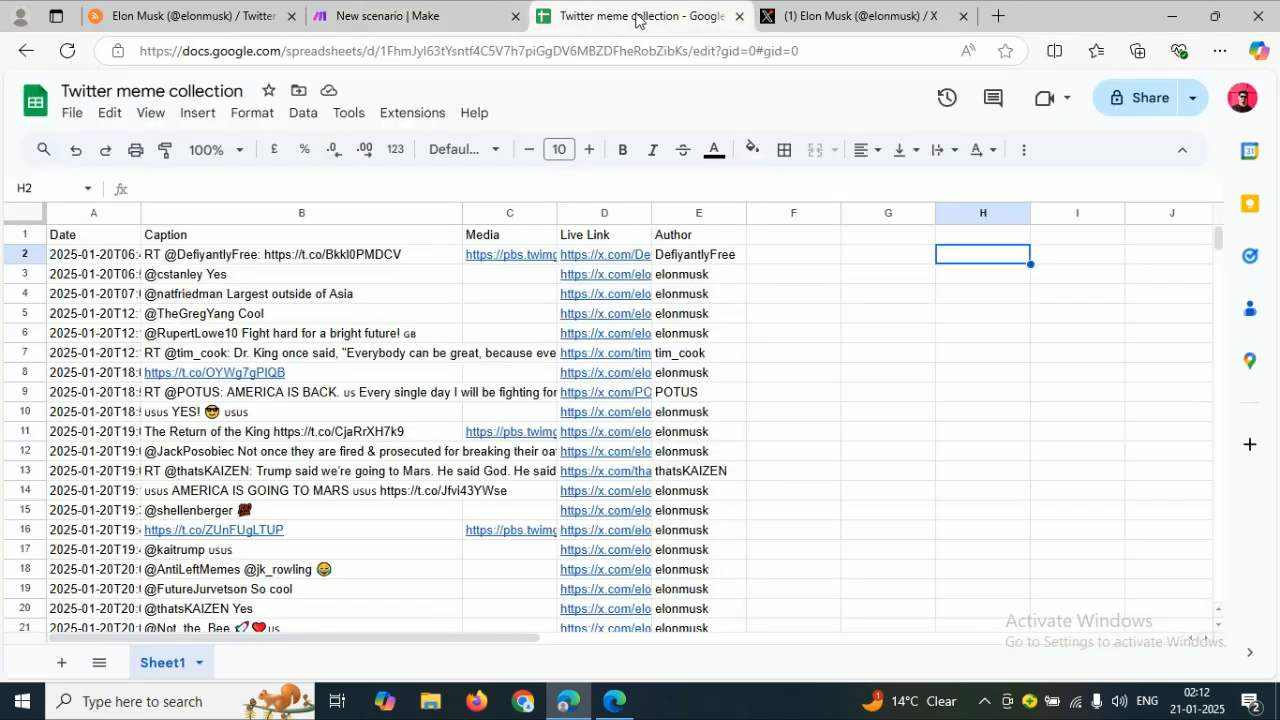
left_click(445, 10)
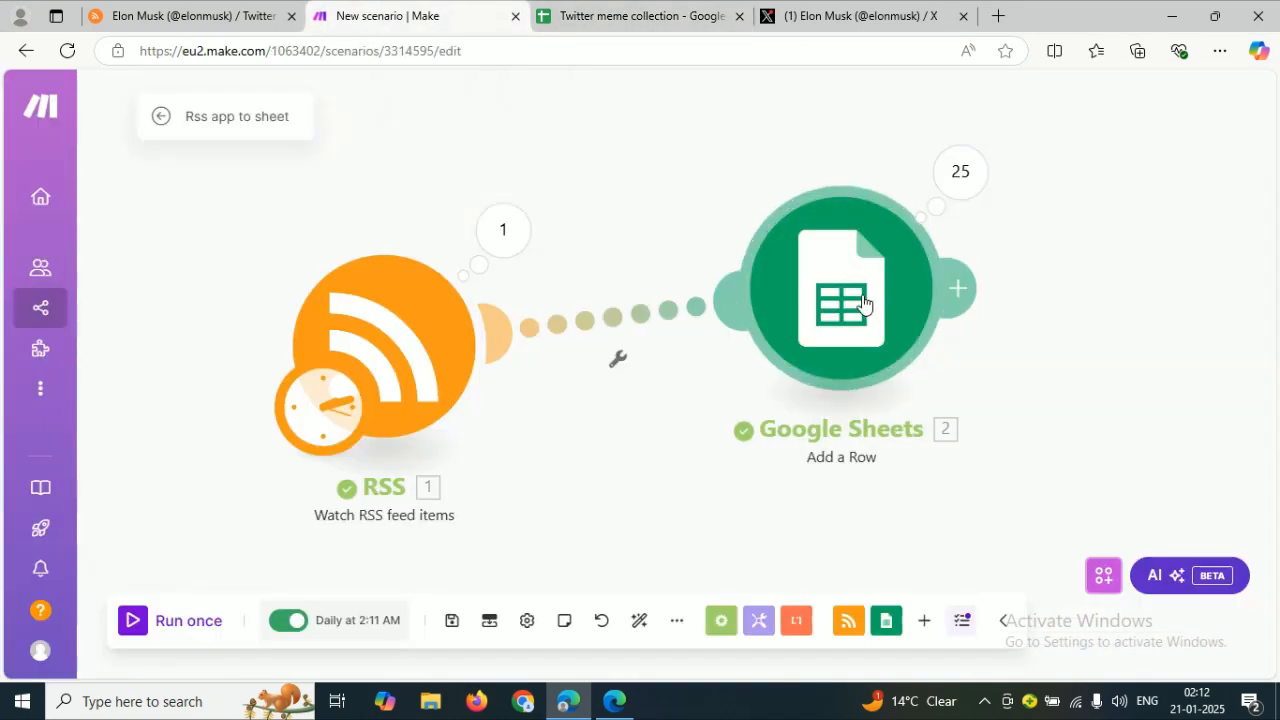
left_click_drag(387, 348, 252, 355)
left_click_drag(685, 266, 558, 273)
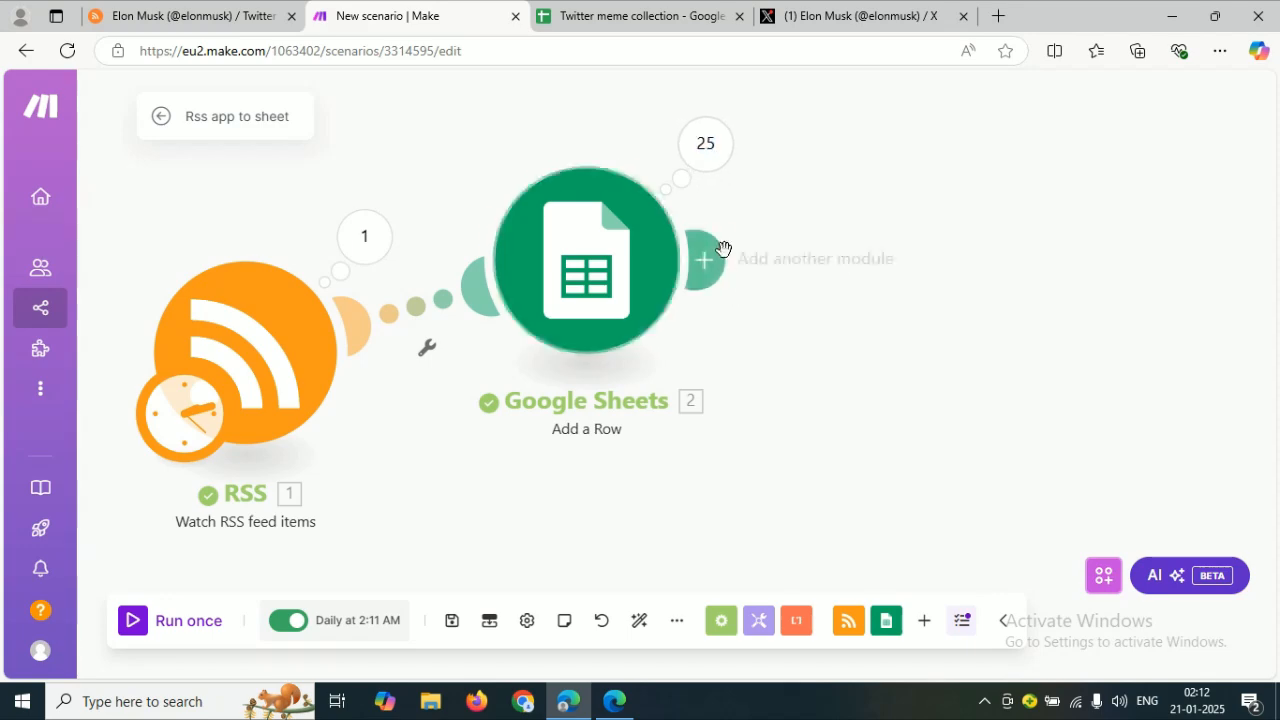
left_click(648, 18)
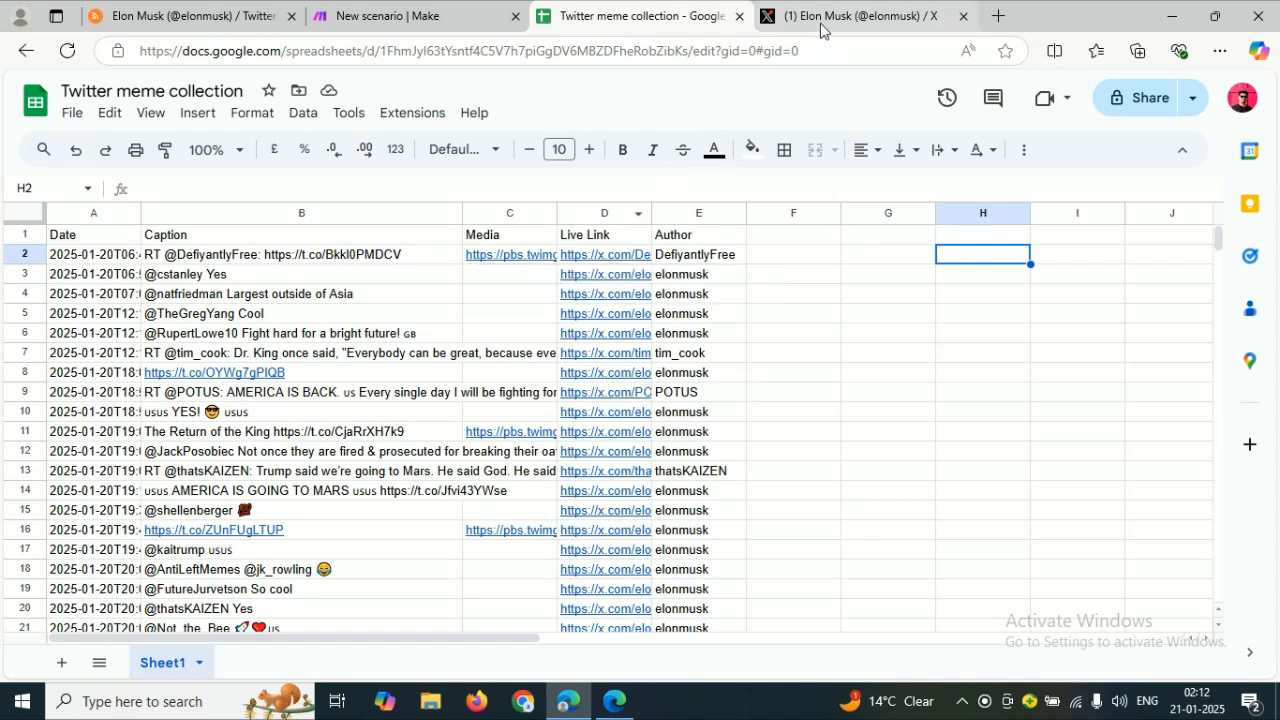
left_click(402, 12)
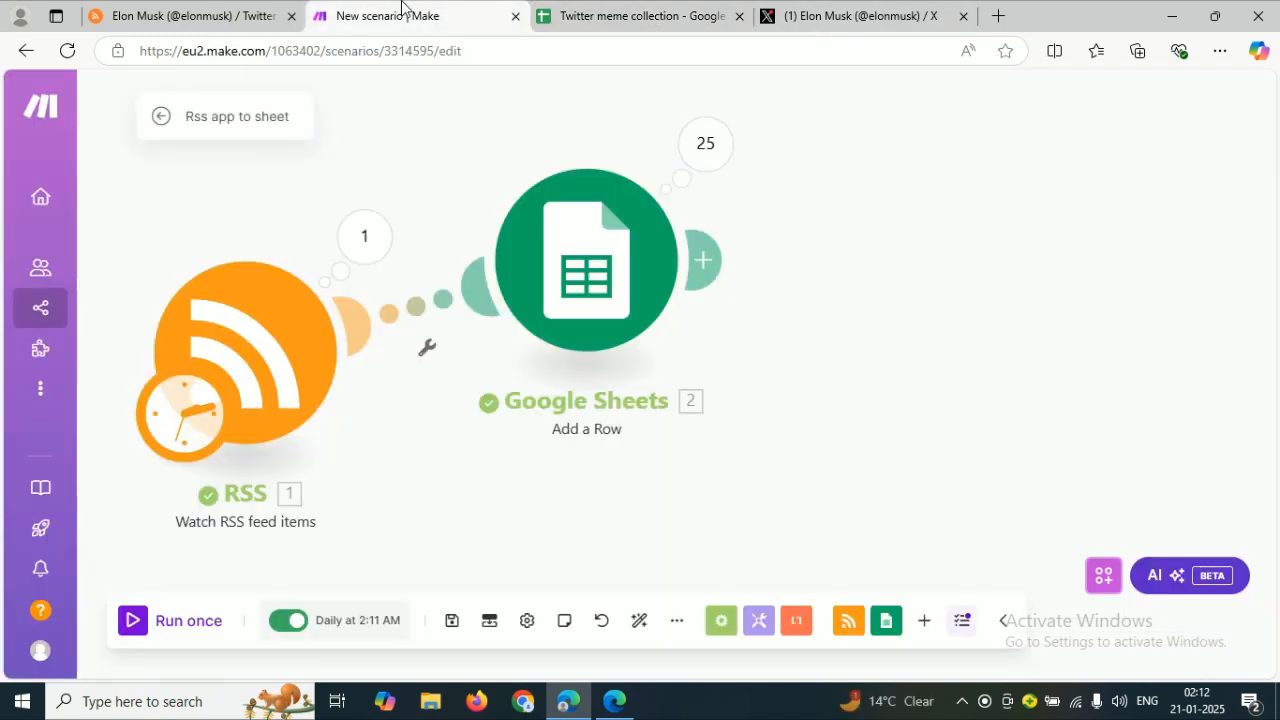
left_click(877, 18)
left_click(397, 16)
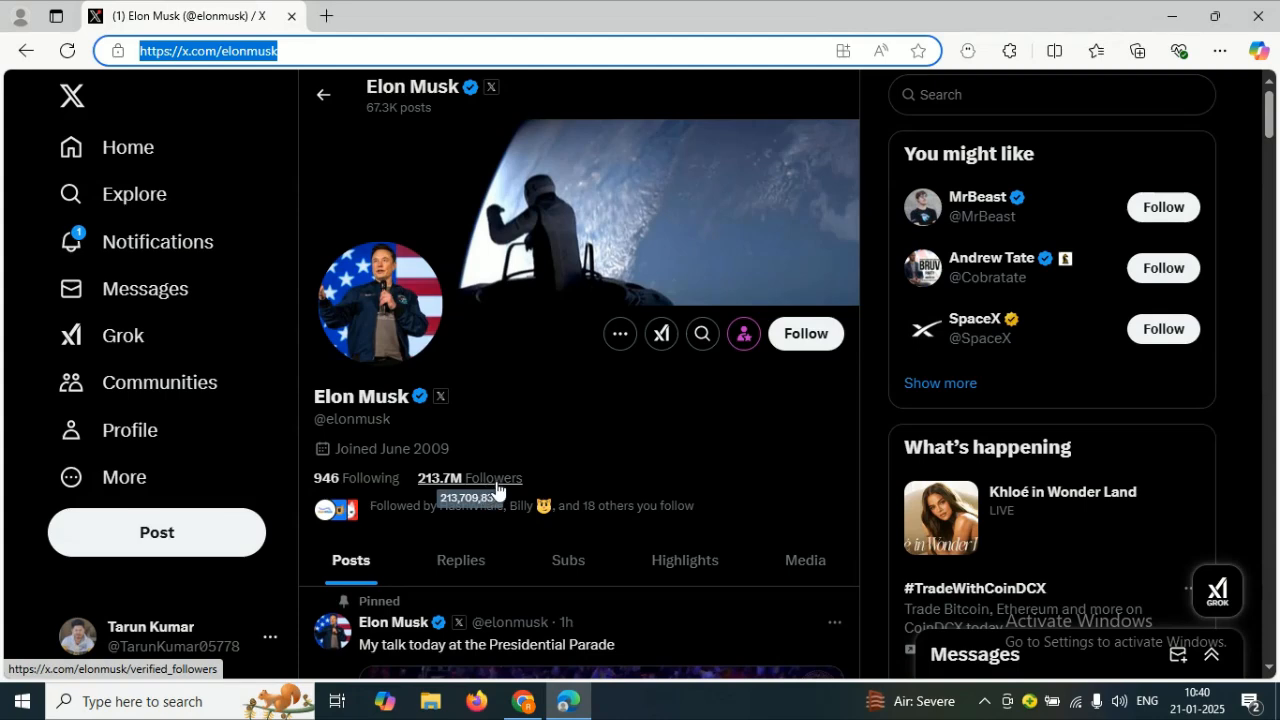
Step: Switch to Chrome and search Google for "phantom buster"
left_click(535, 706)
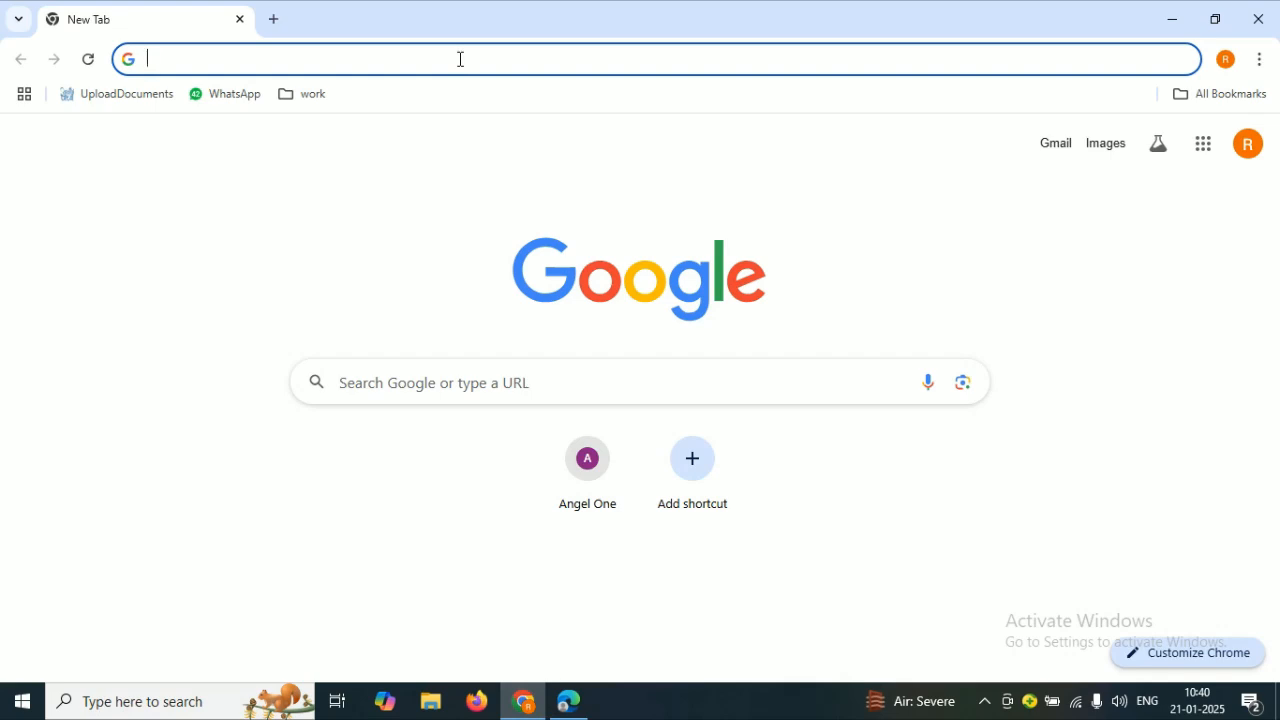
type("p")
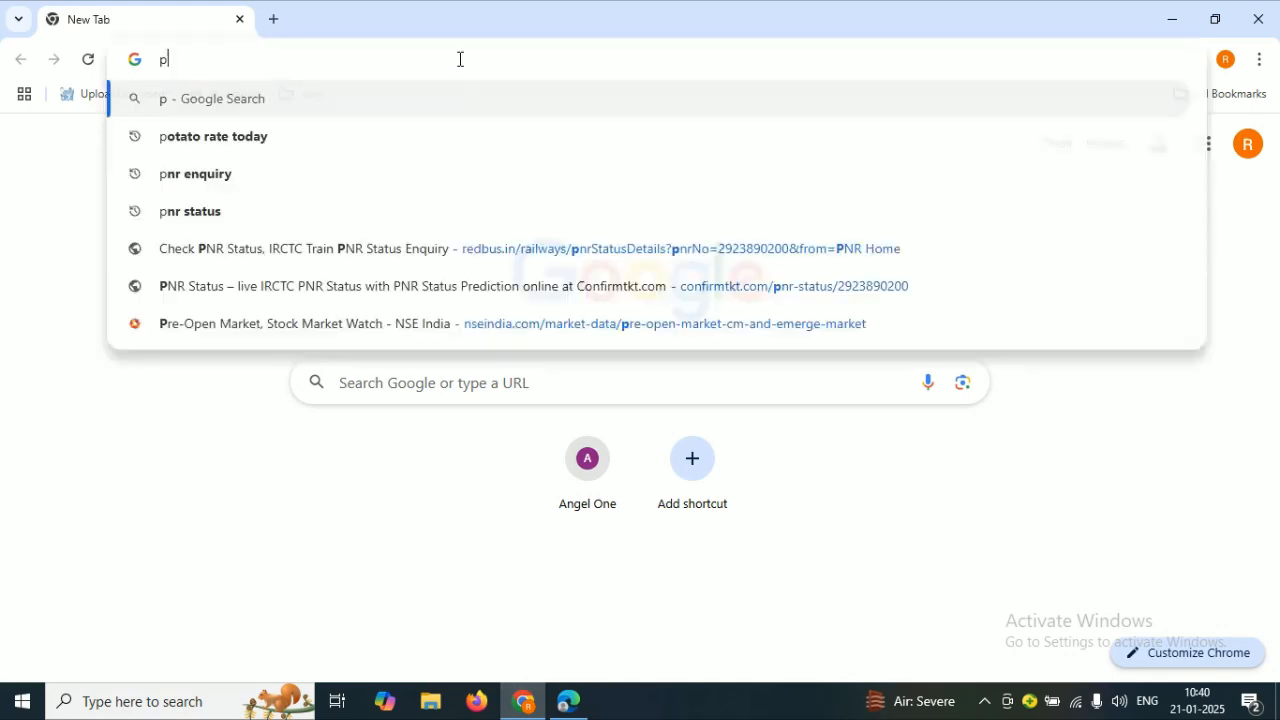
type("hantom busi")
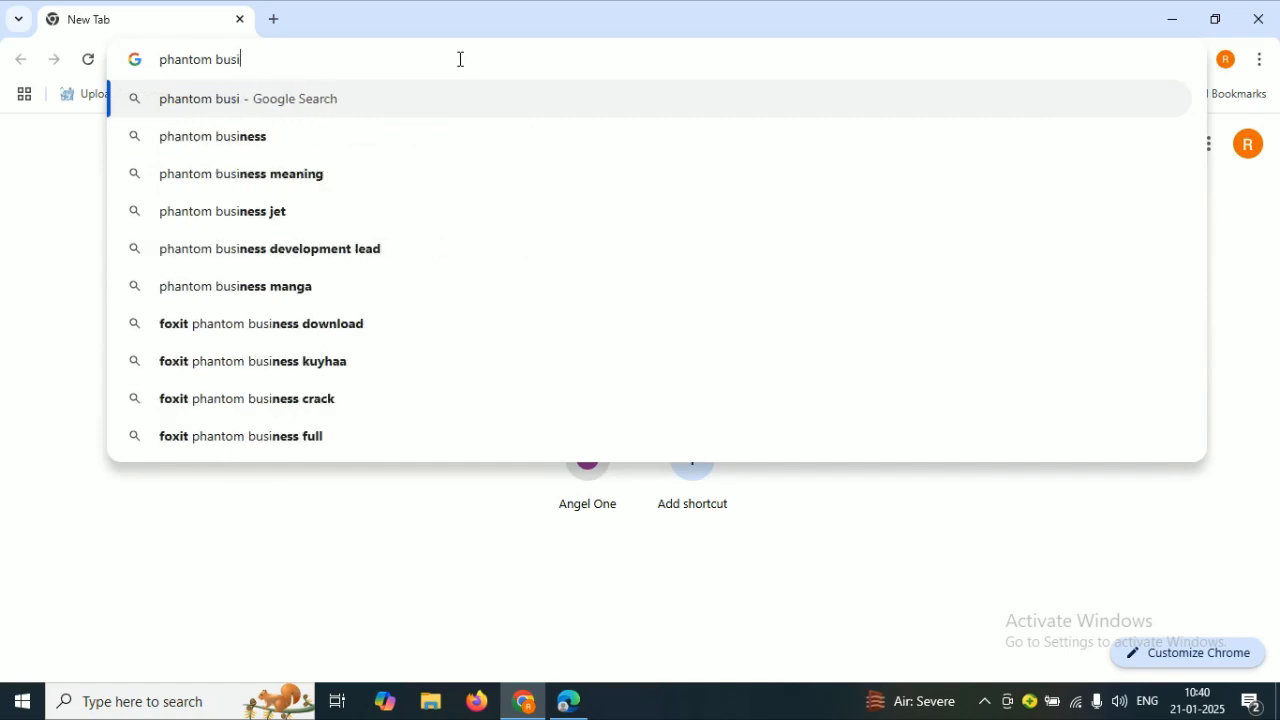
key("BackSpace")
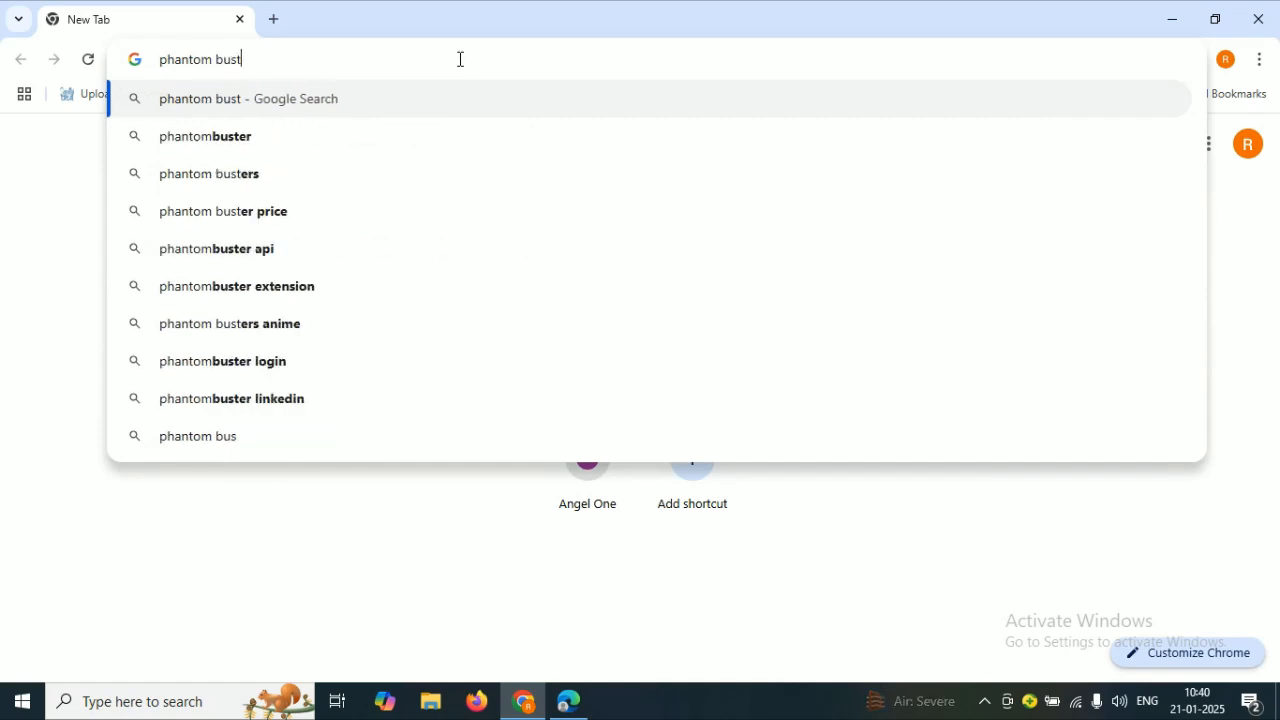
type("ter")
key("Return")
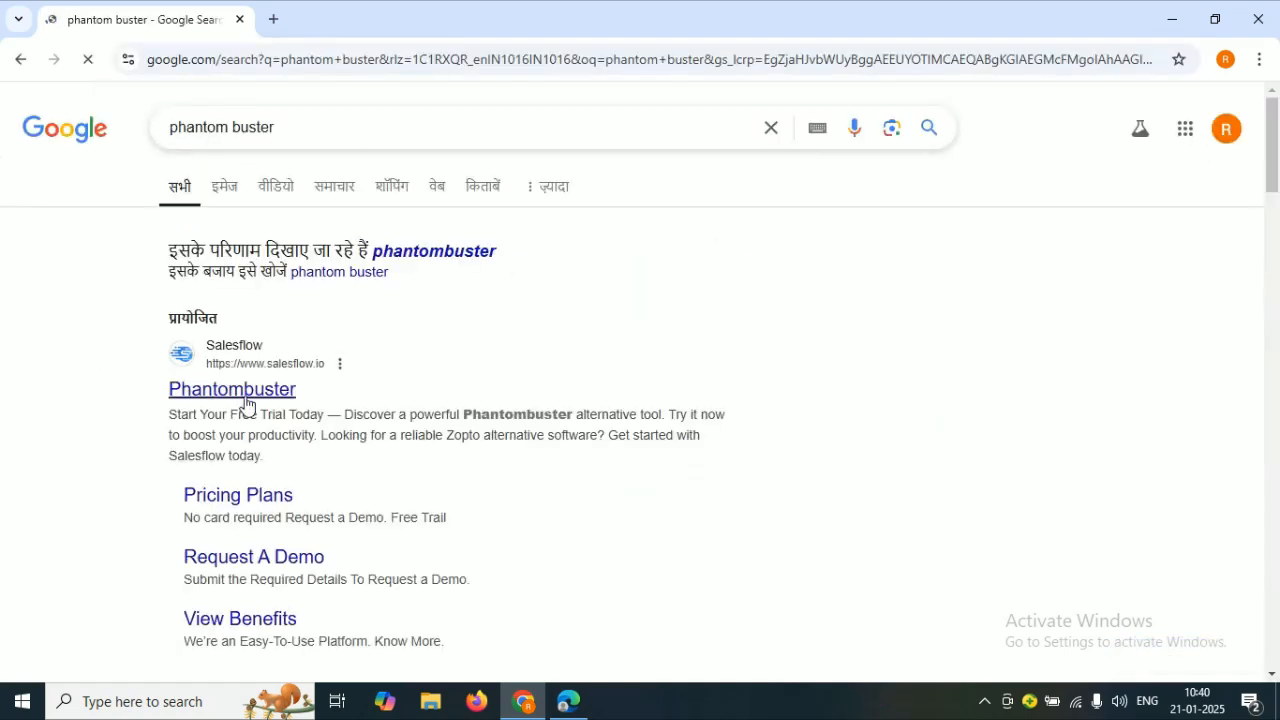
left_click(235, 126)
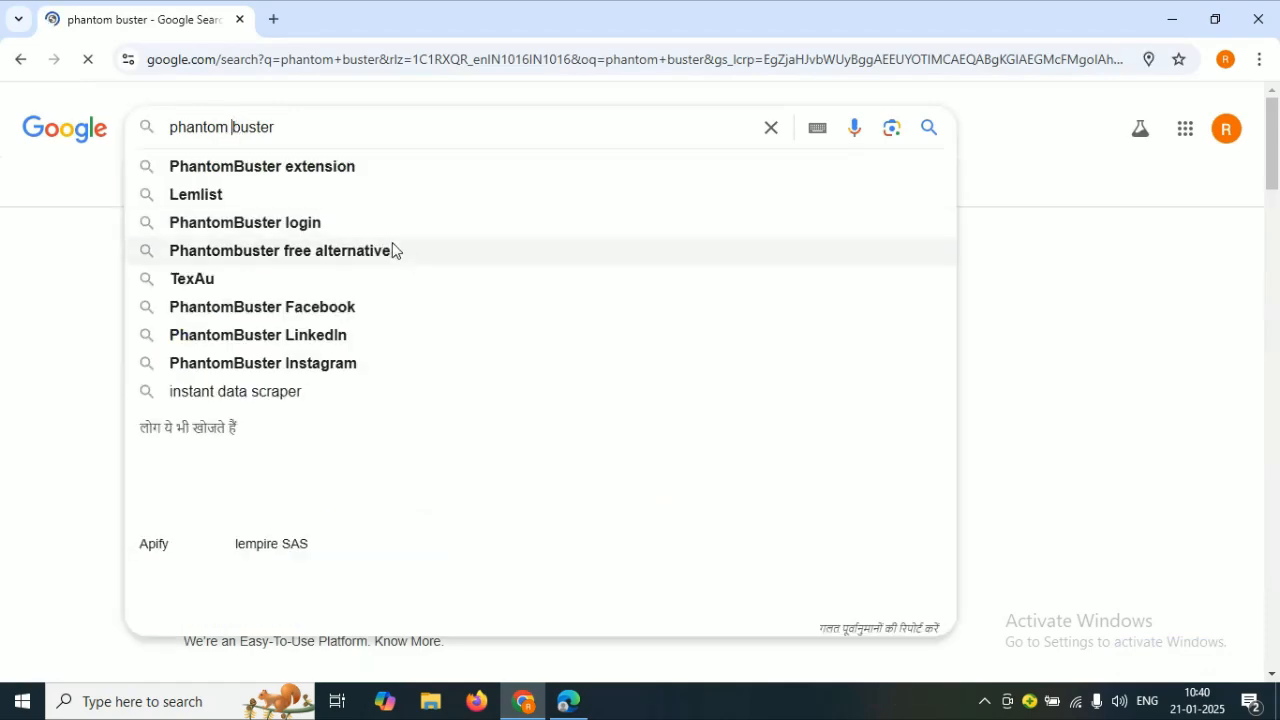
Step: Open the PhantomBuster website from the search results and go to its login page
scroll(700, 306, "down", 5)
left_click(1146, 284)
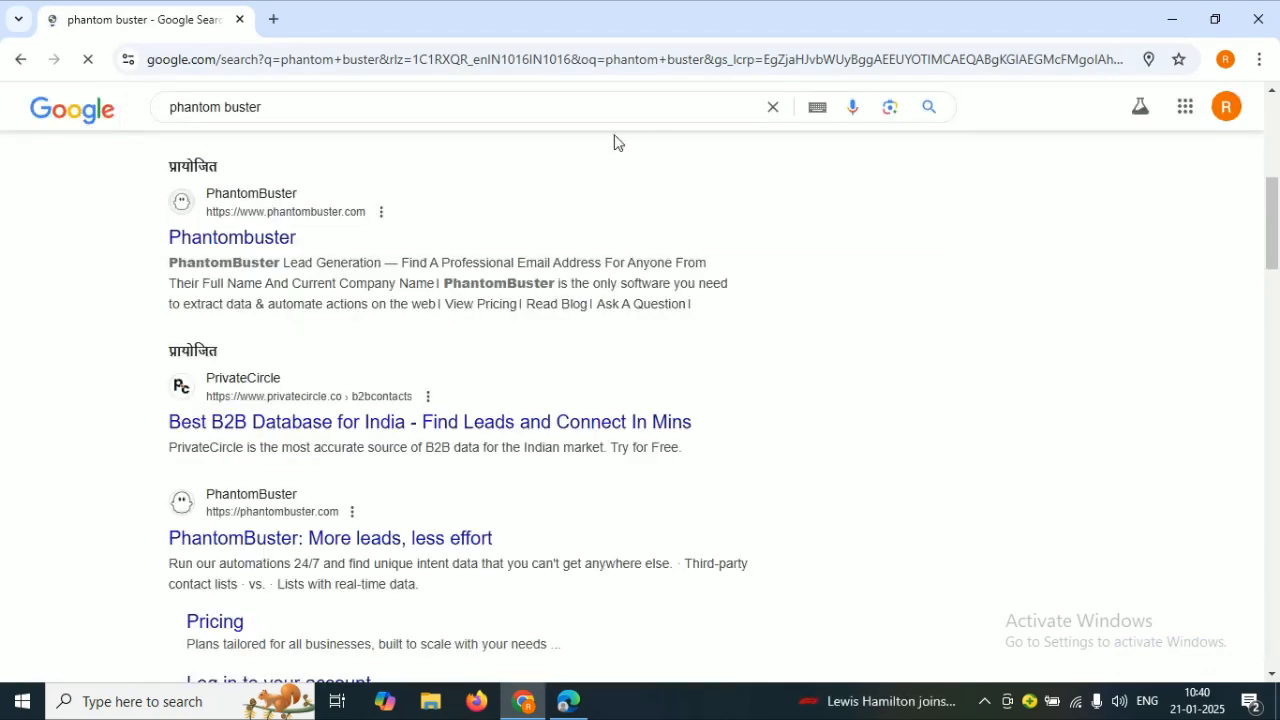
left_click(308, 240)
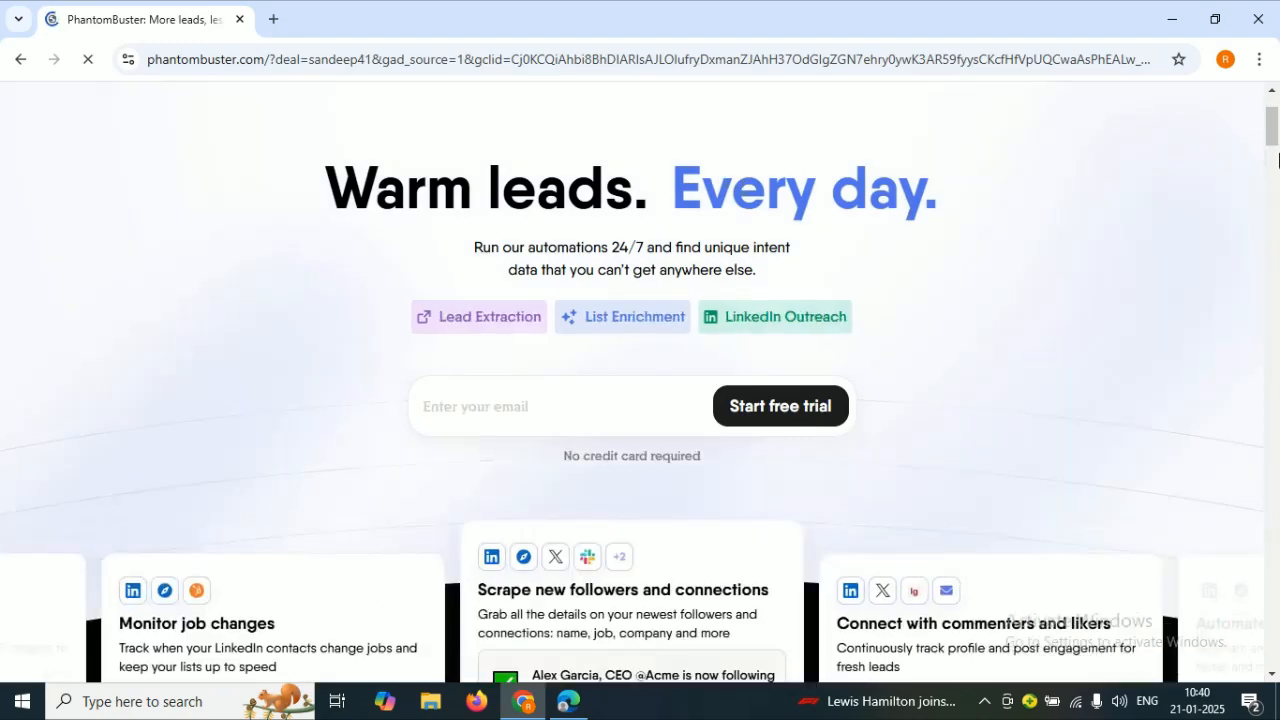
left_click(1063, 118)
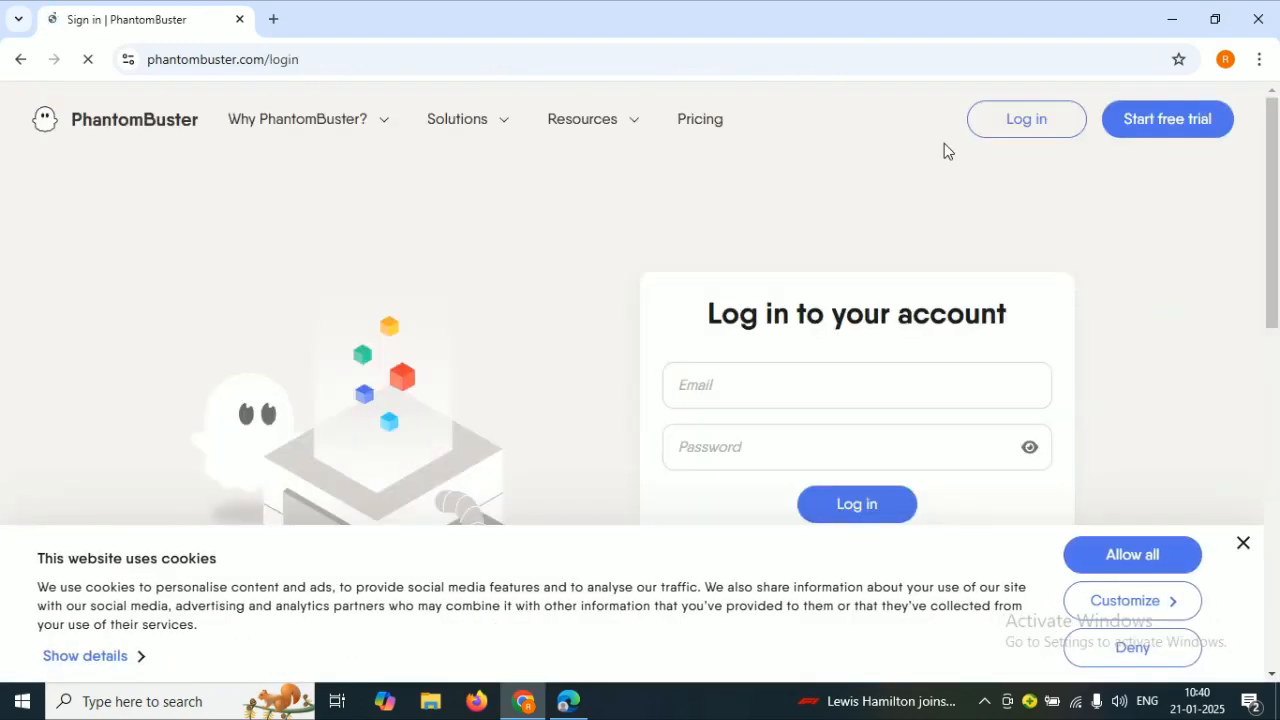
Step: Log in to PhantomBuster with the account email and password, and dismiss the browser's offer to save the password
left_click(834, 385)
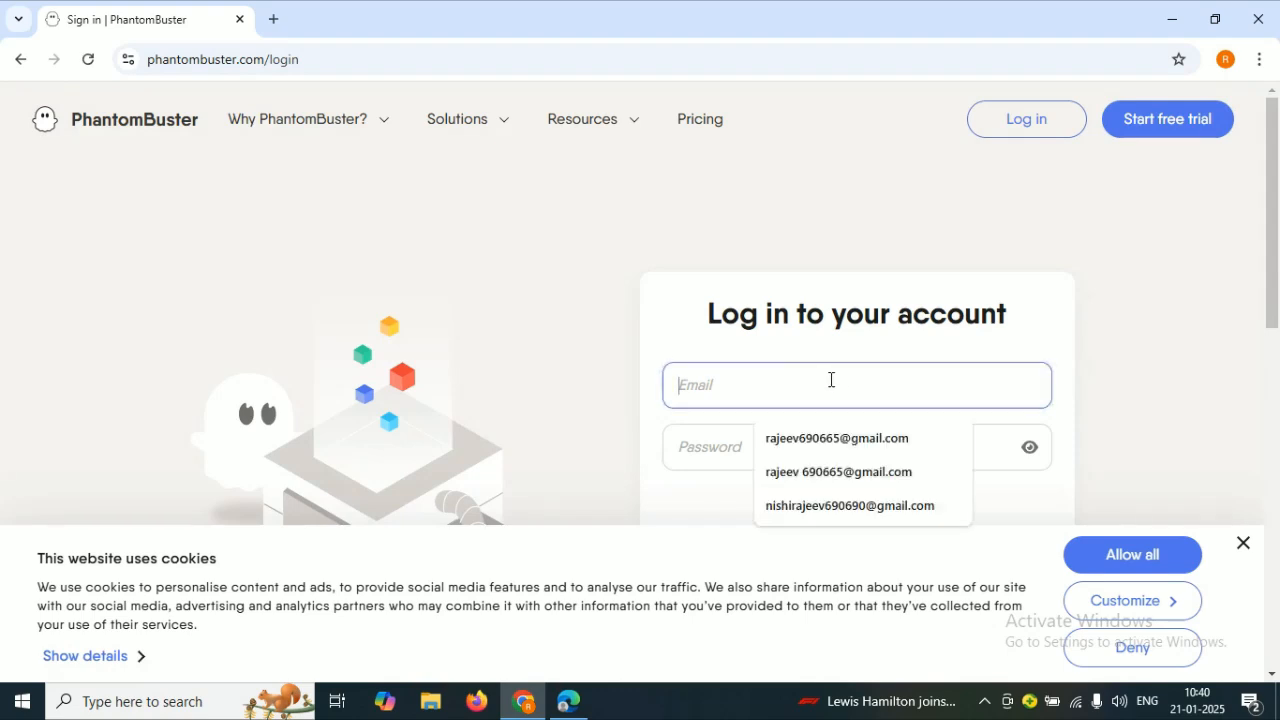
left_click(1260, 208)
left_click_drag(1275, 203, 1275, 250)
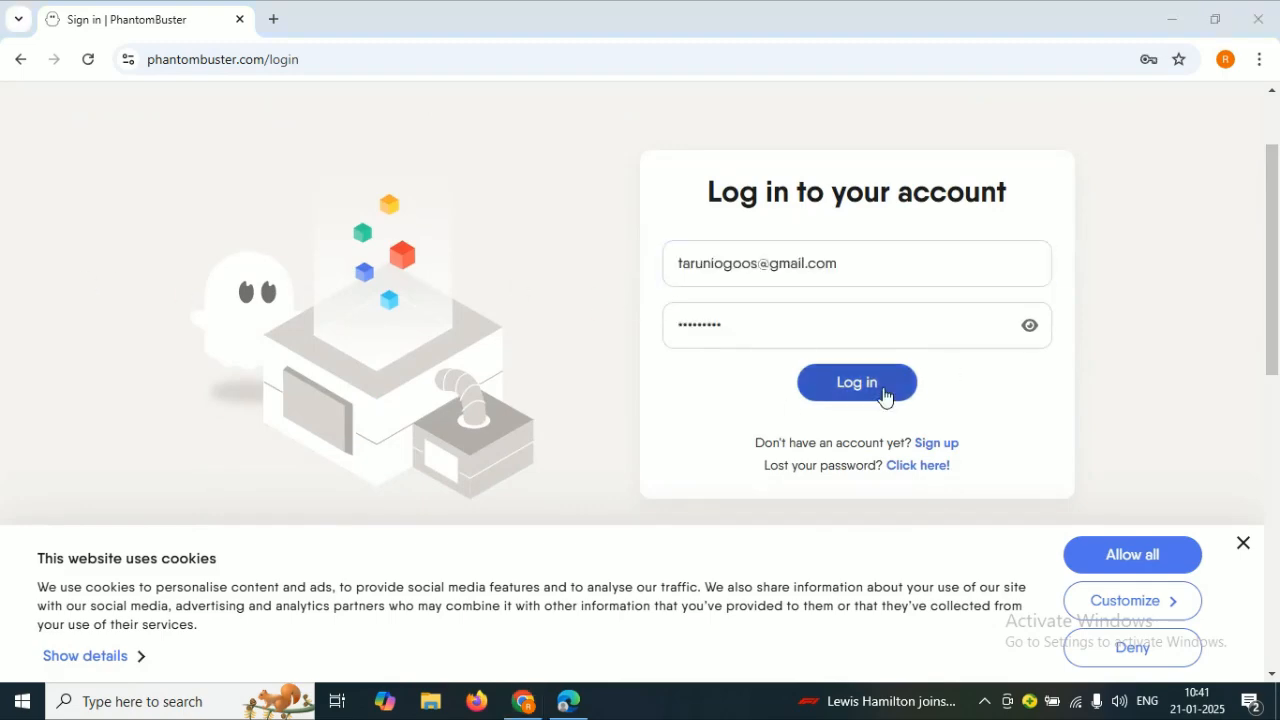
left_click(884, 396)
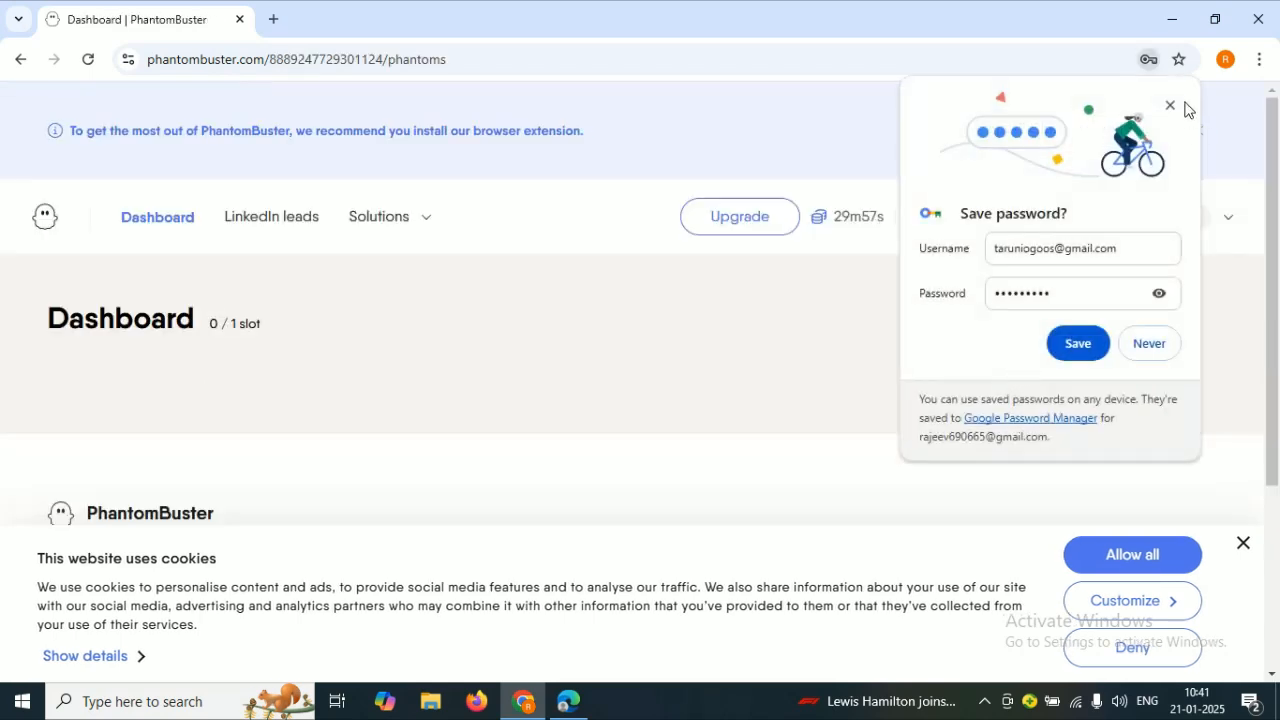
left_click(1170, 107)
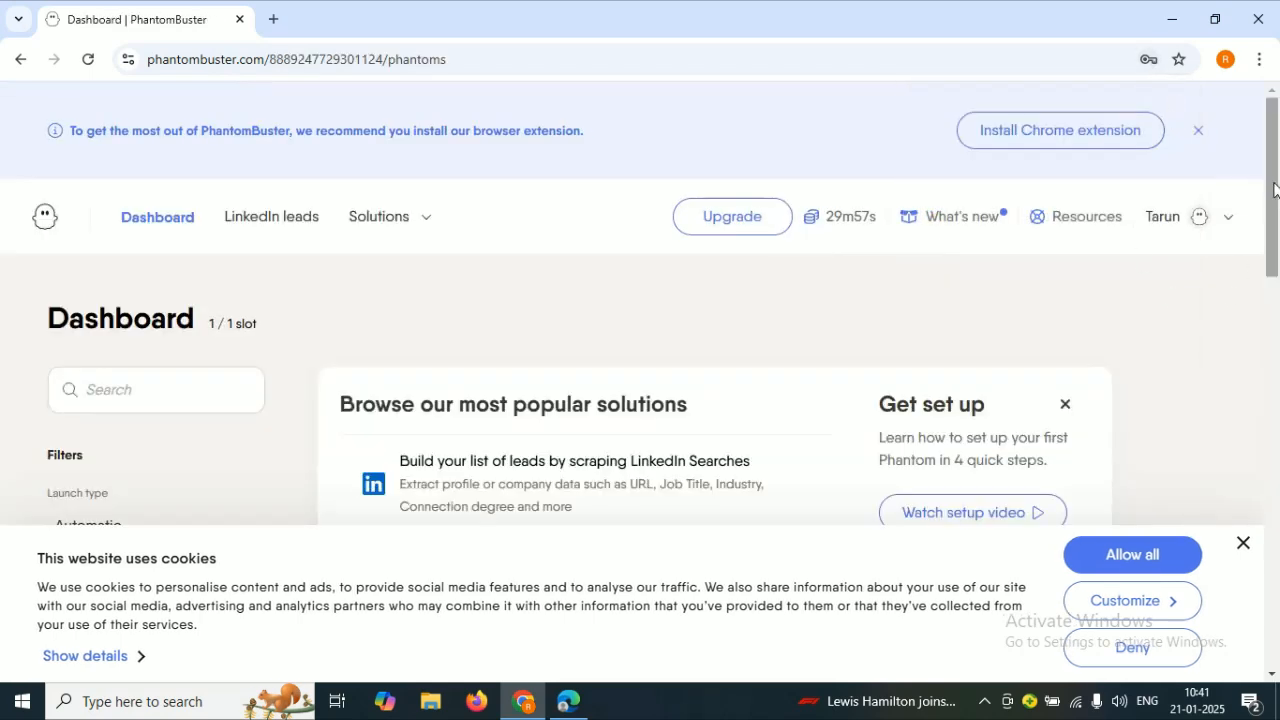
Step: Install the PhantomBuster extension from the Chrome Web Store
left_click_drag(1274, 190, 1278, 170)
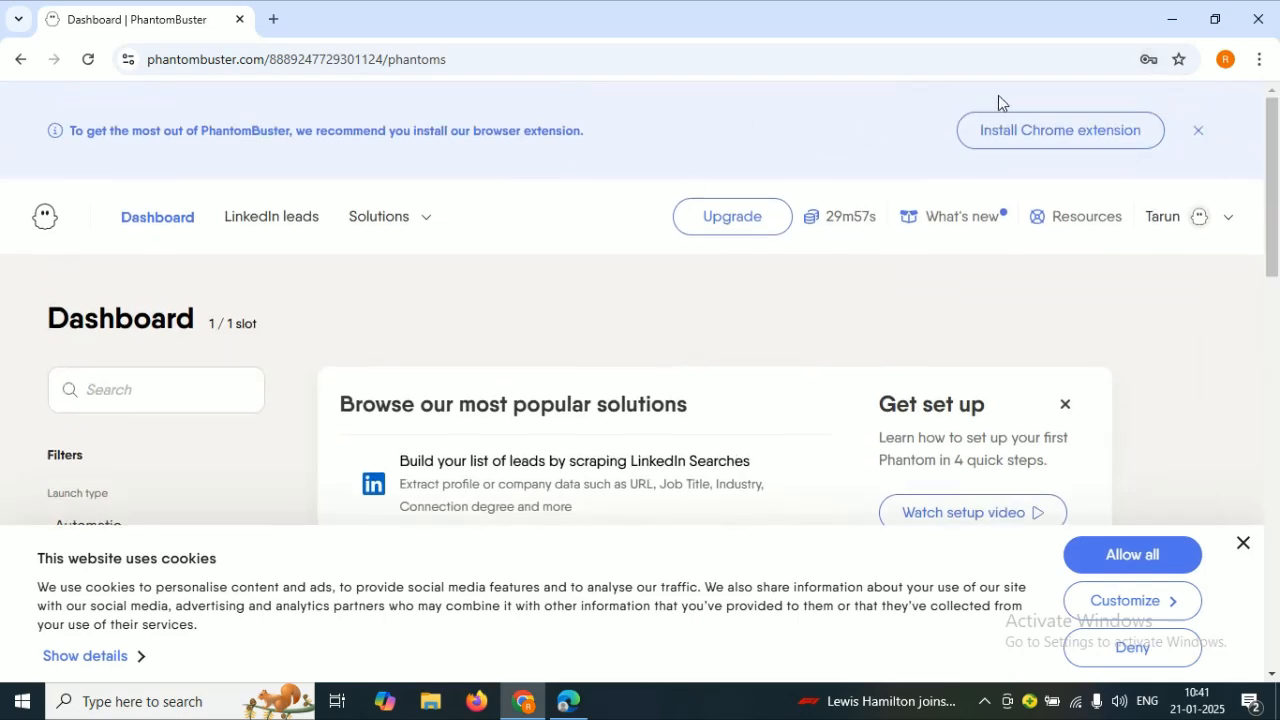
left_click(1065, 134)
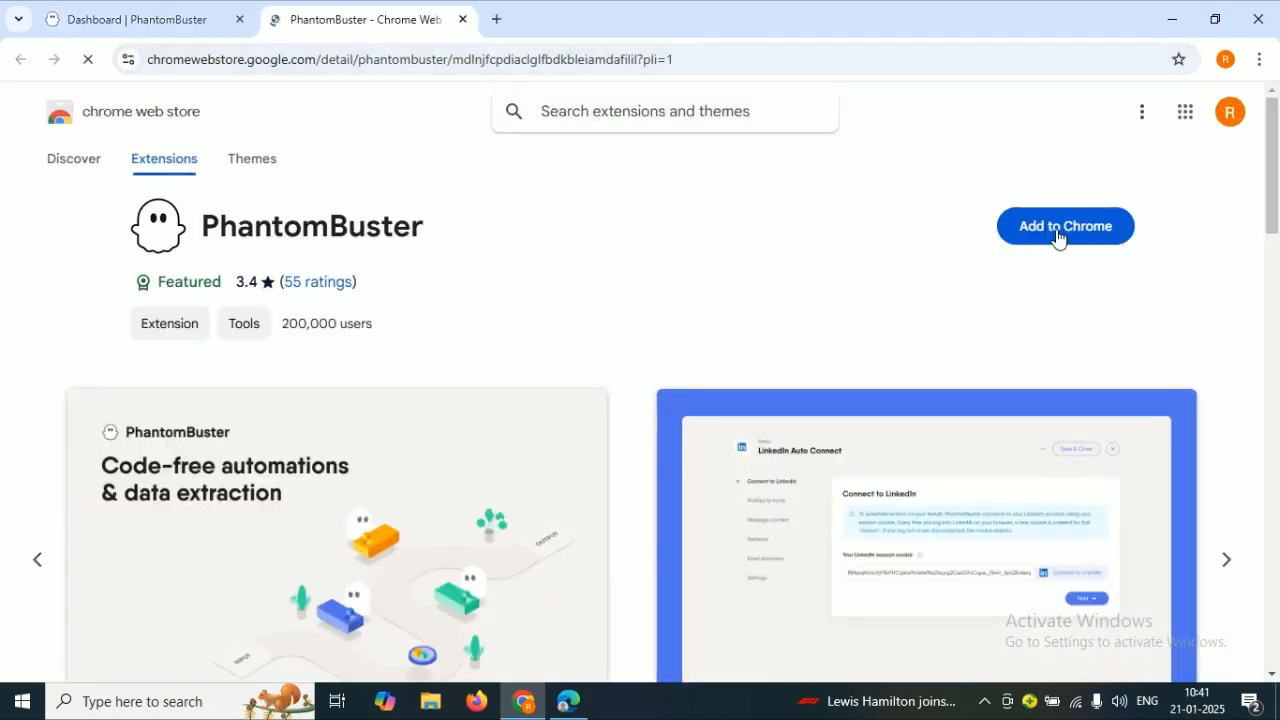
left_click(1057, 238)
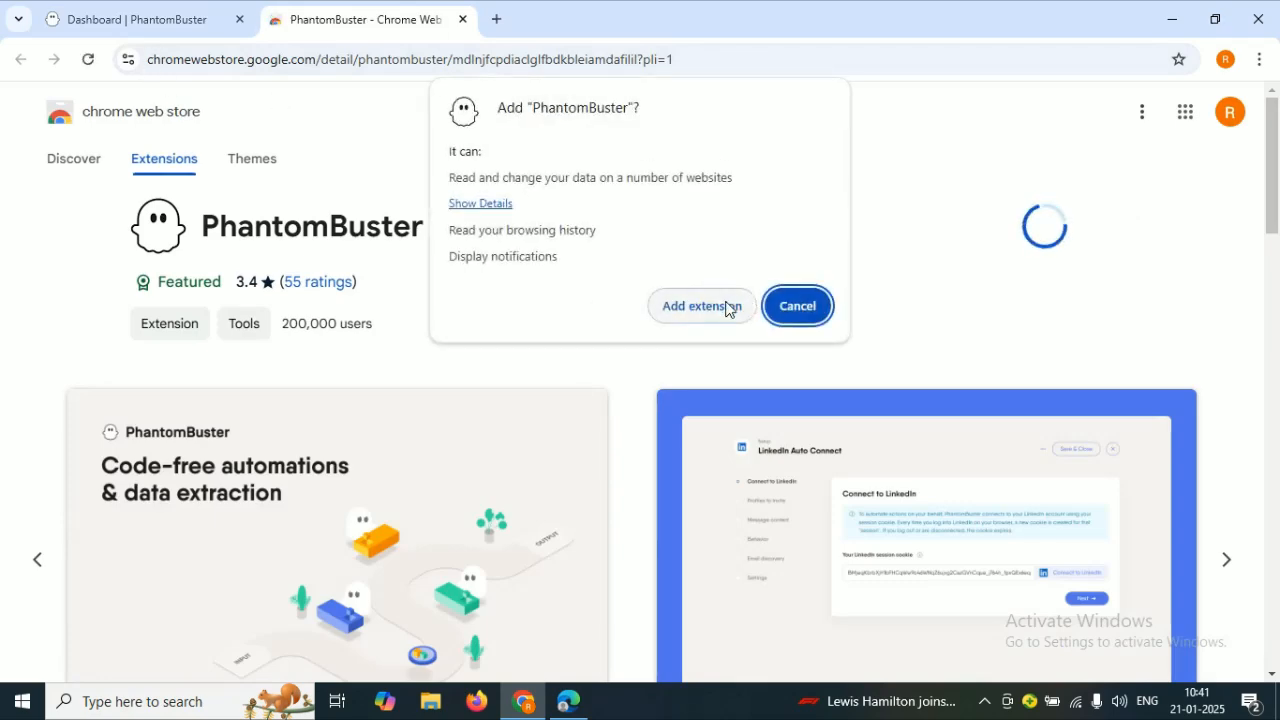
left_click(737, 305)
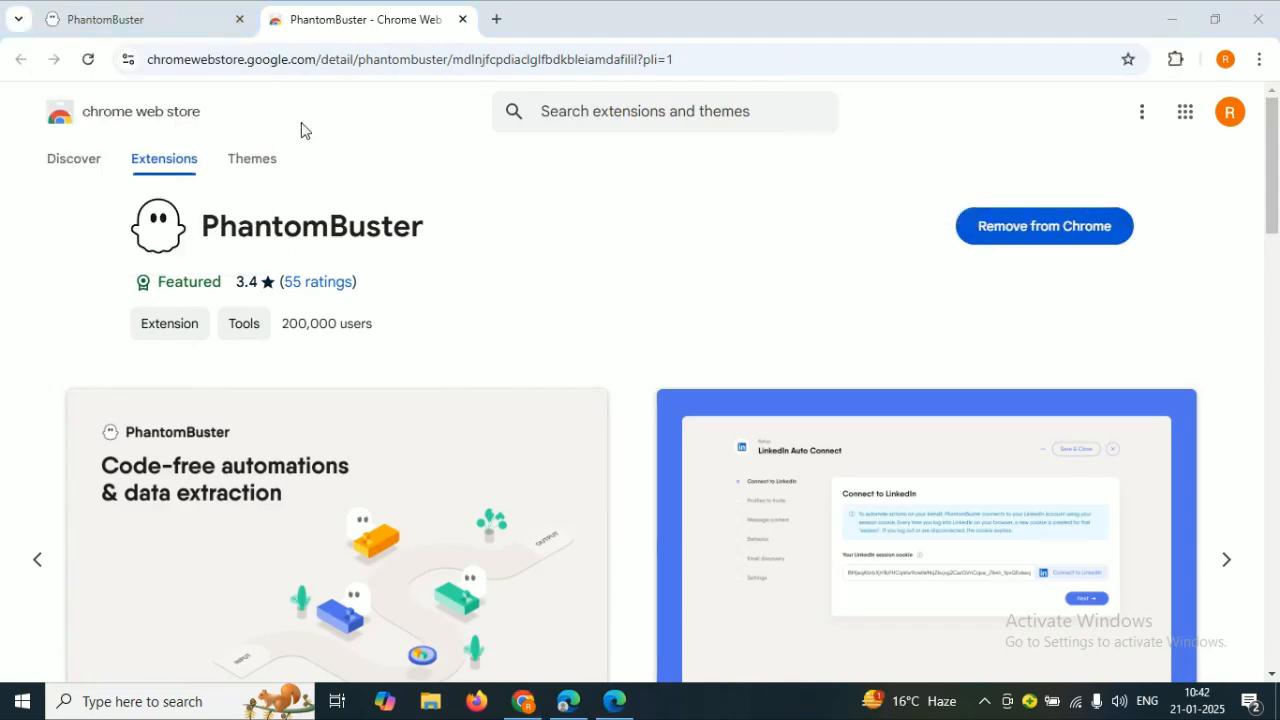
Step: Return to the PhantomBuster dashboard, reload it and pin the PhantomBuster extension to the browser
left_click(177, 19)
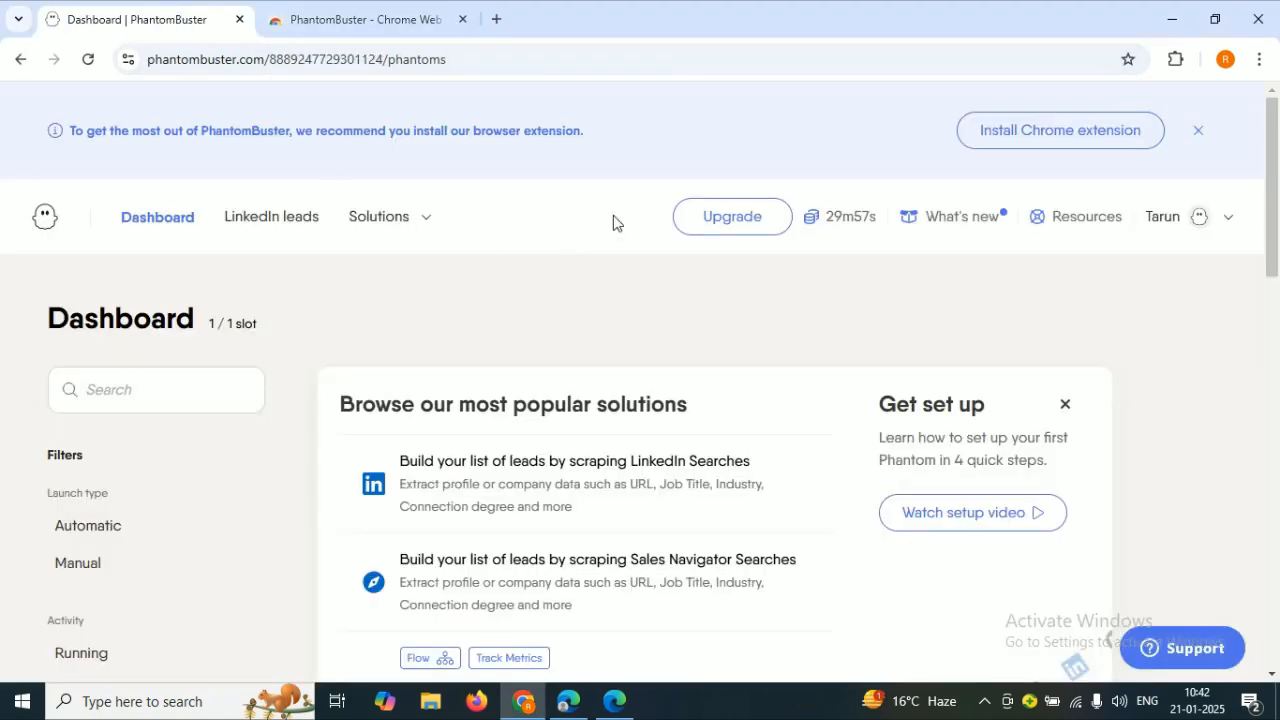
left_click(88, 59)
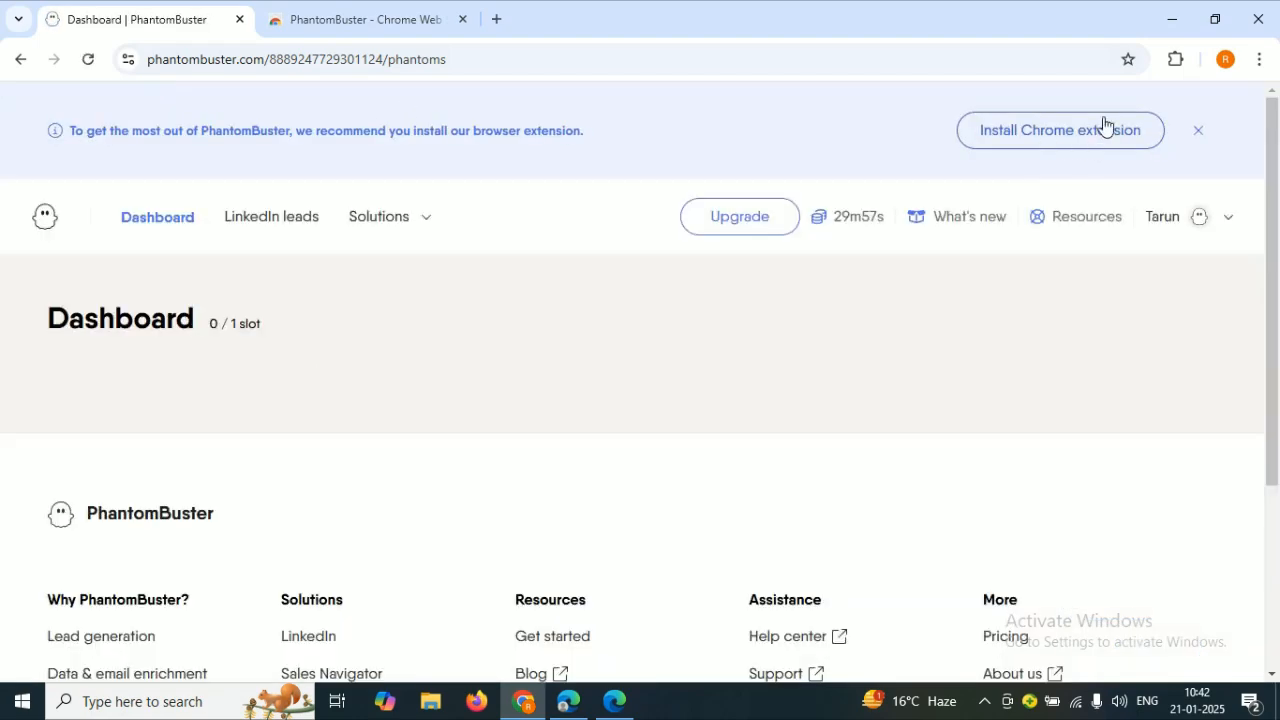
left_click(1175, 59)
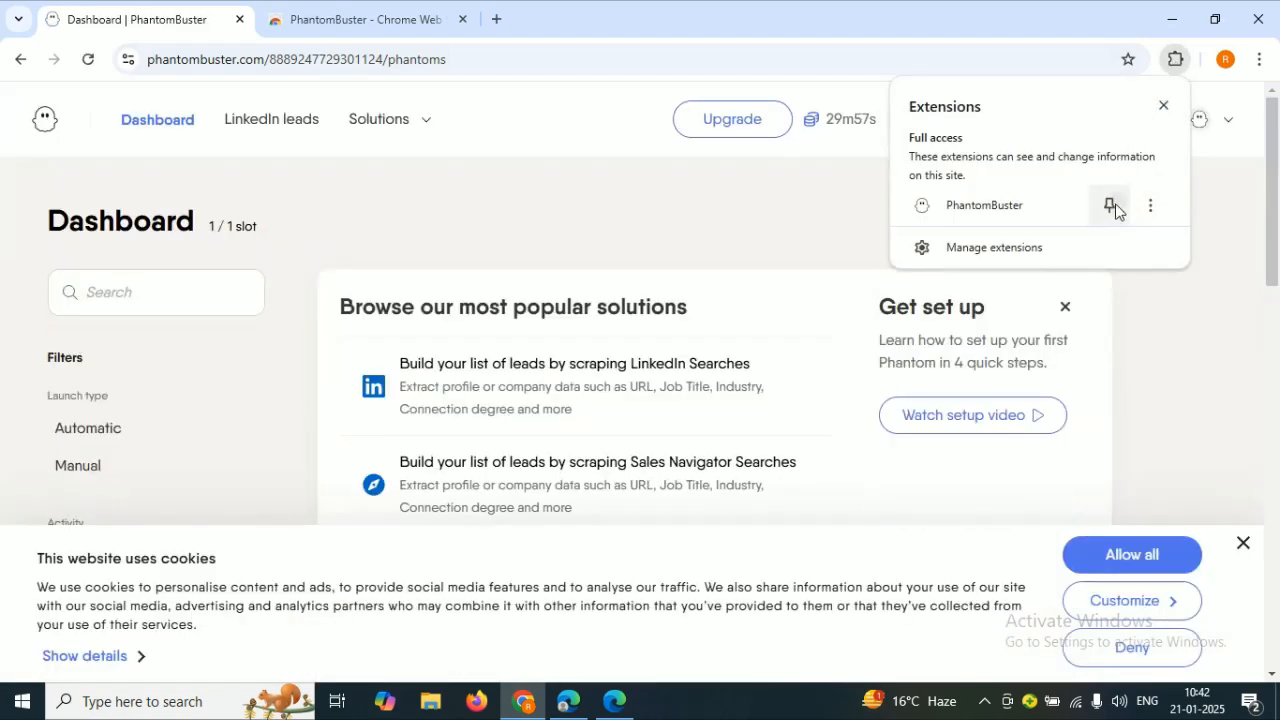
left_click(1110, 206)
left_click(697, 241)
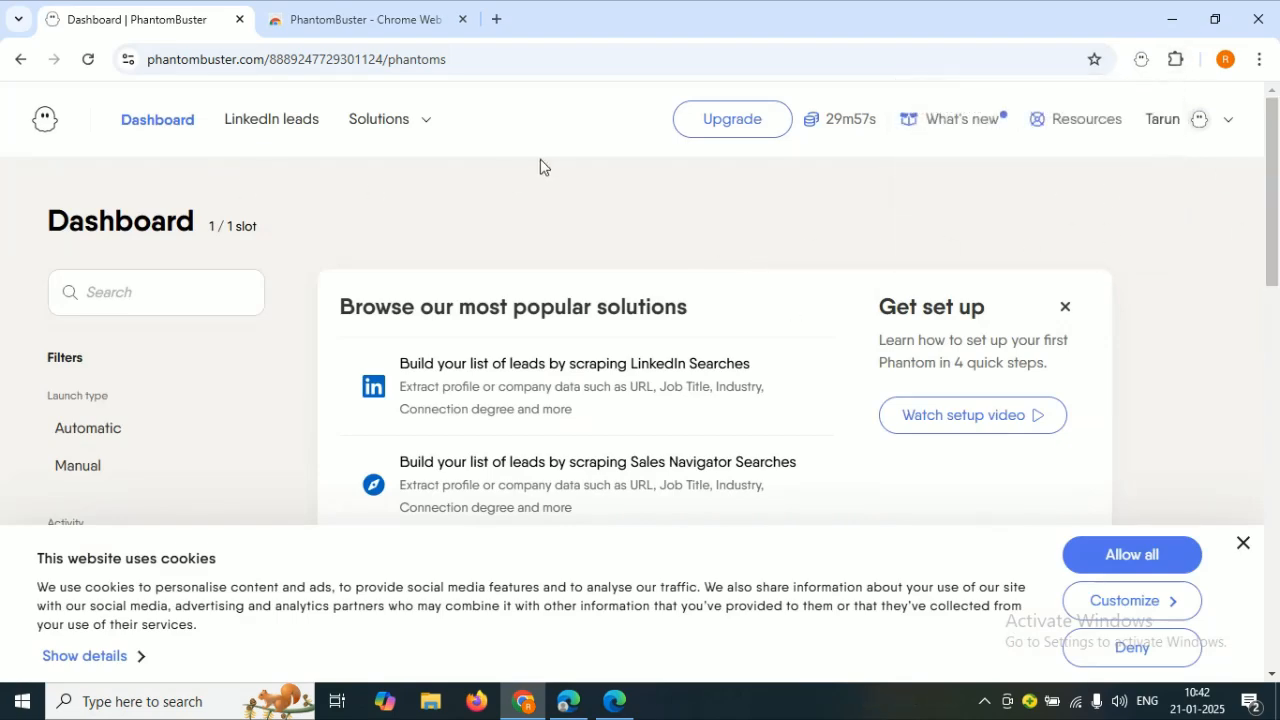
Step: Delete the existing Untitled Twitter Follower Collector phantom from the dashboard
scroll(1272, 143, "down", 3)
scroll(1271, 134, "up", 3)
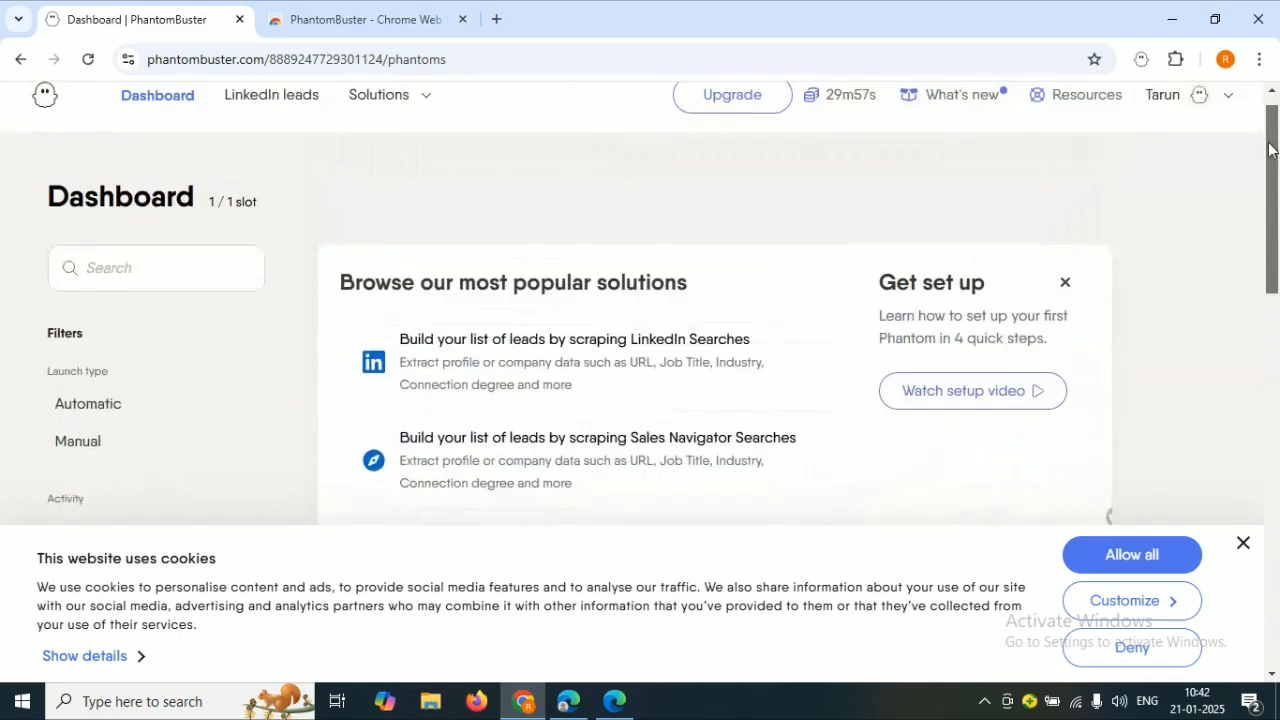
scroll(1274, 140, "down", 7)
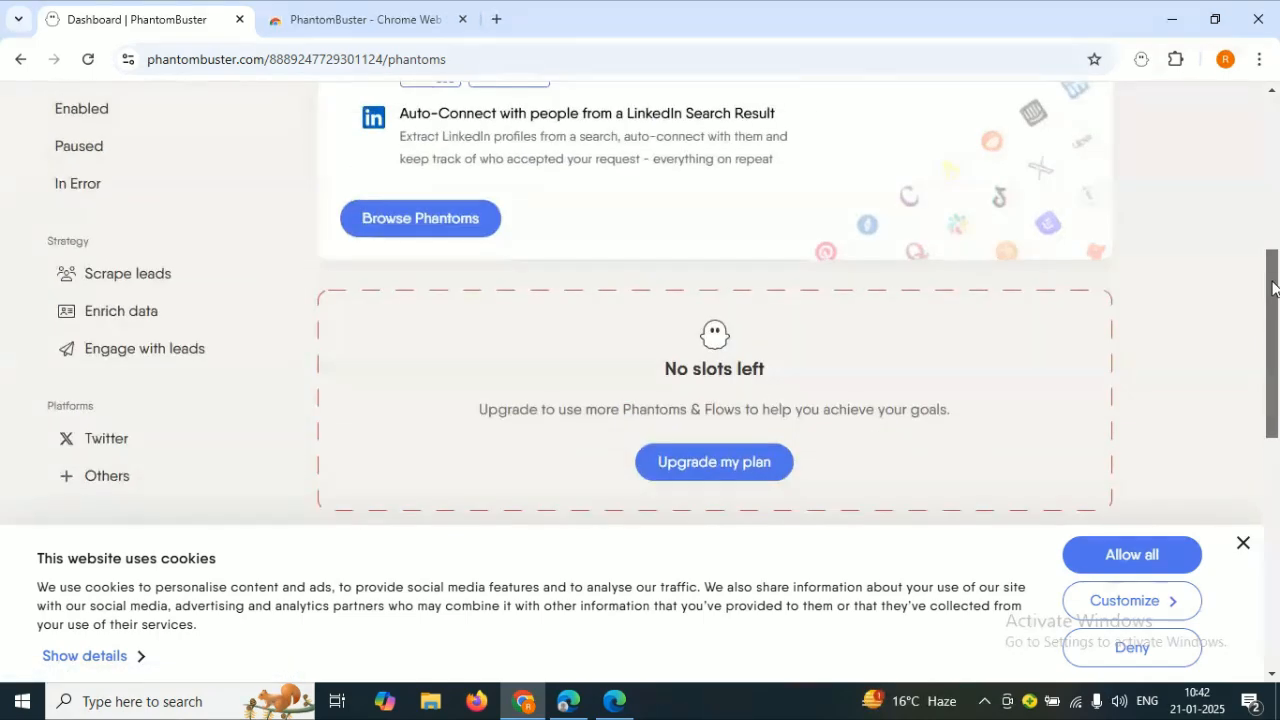
left_click(1068, 324)
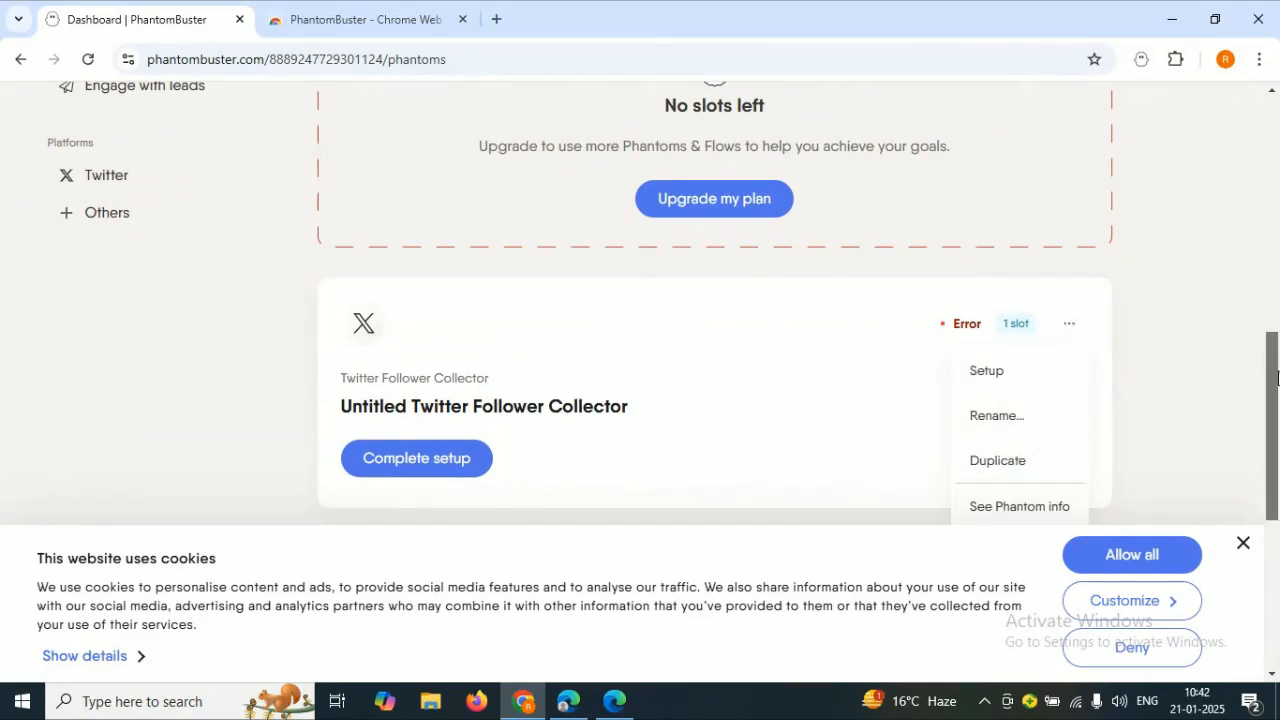
scroll(1046, 440, "down", 2)
left_click(1055, 376)
left_click(724, 213)
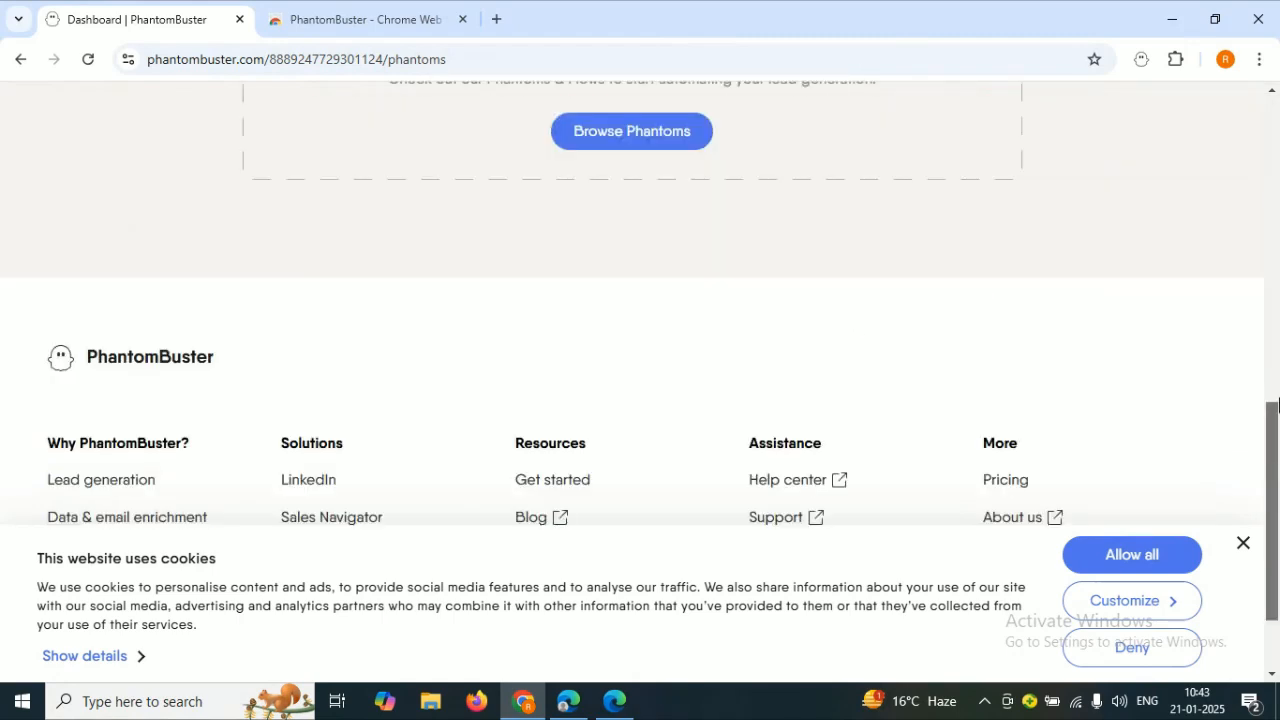
Step: Dismiss the cookie notice on the PhantomBuster dashboard
left_click_drag(1277, 403, 1276, 324)
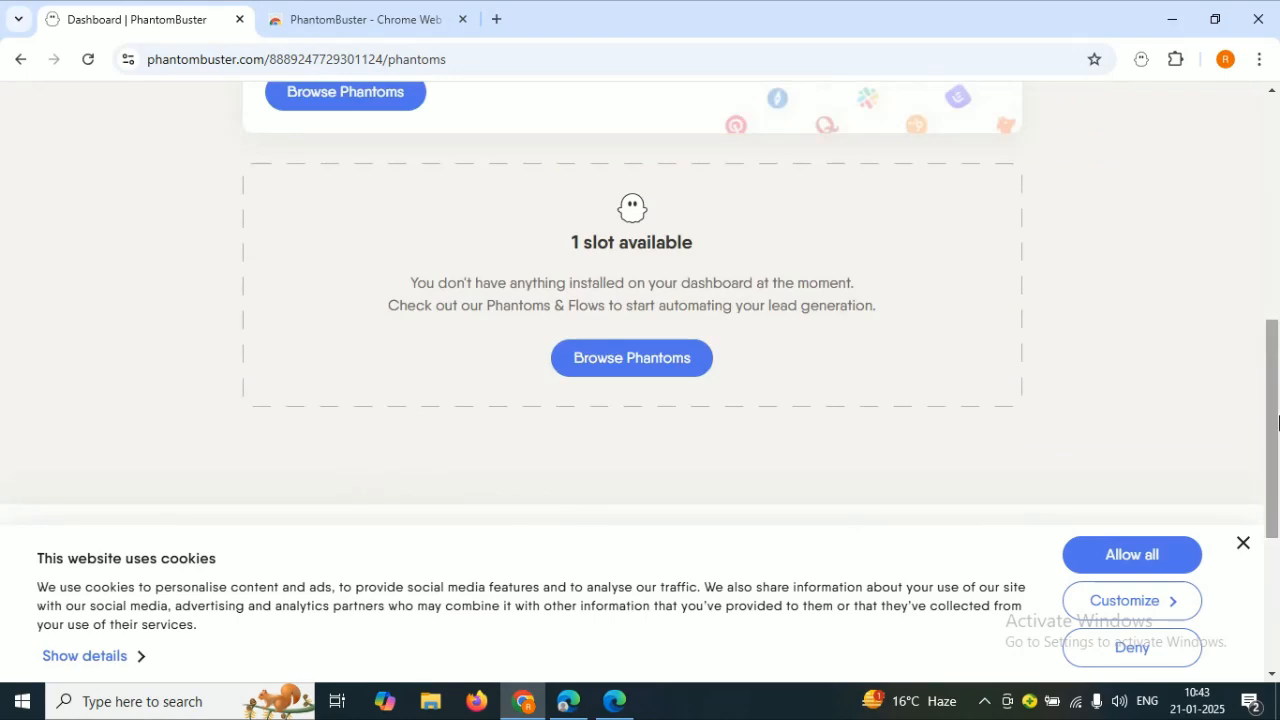
scroll(1153, 441, "down", 1)
left_click(1242, 545)
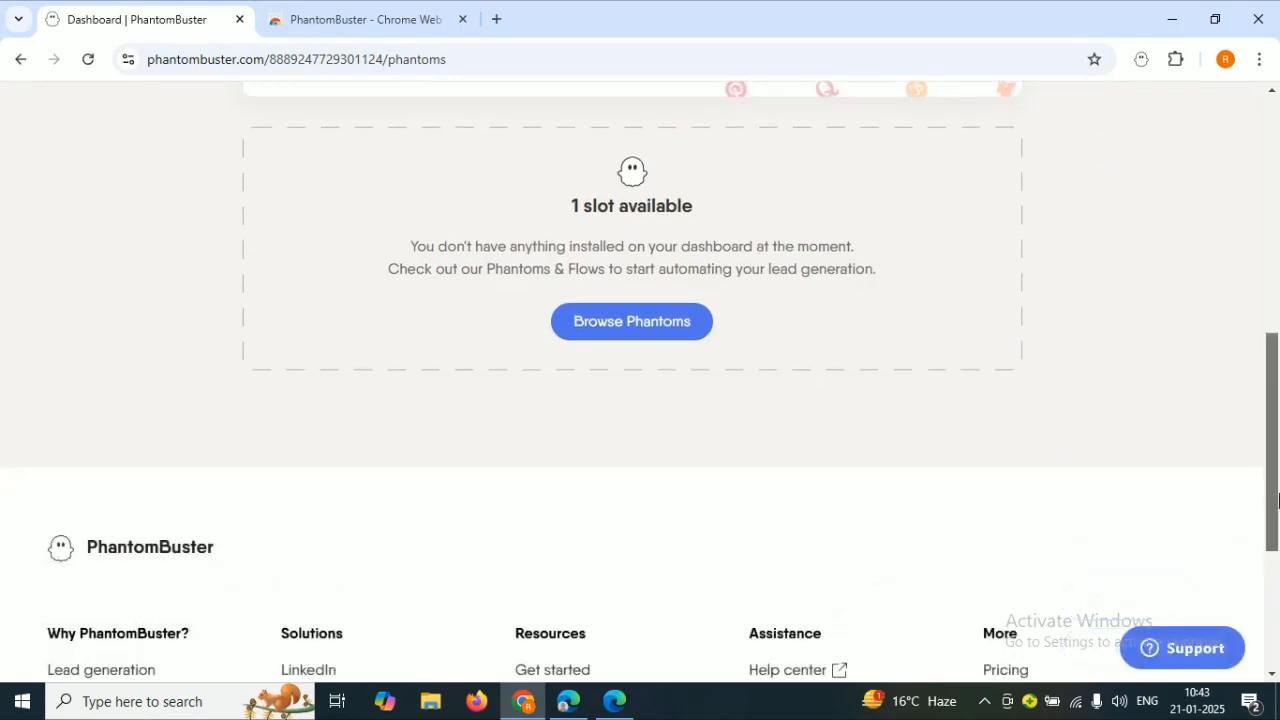
Step: Browse the Twitter solutions and start using the Twitter Follower Collector phantom
left_click_drag(1272, 440, 1268, 234)
mouse_move(416, 125)
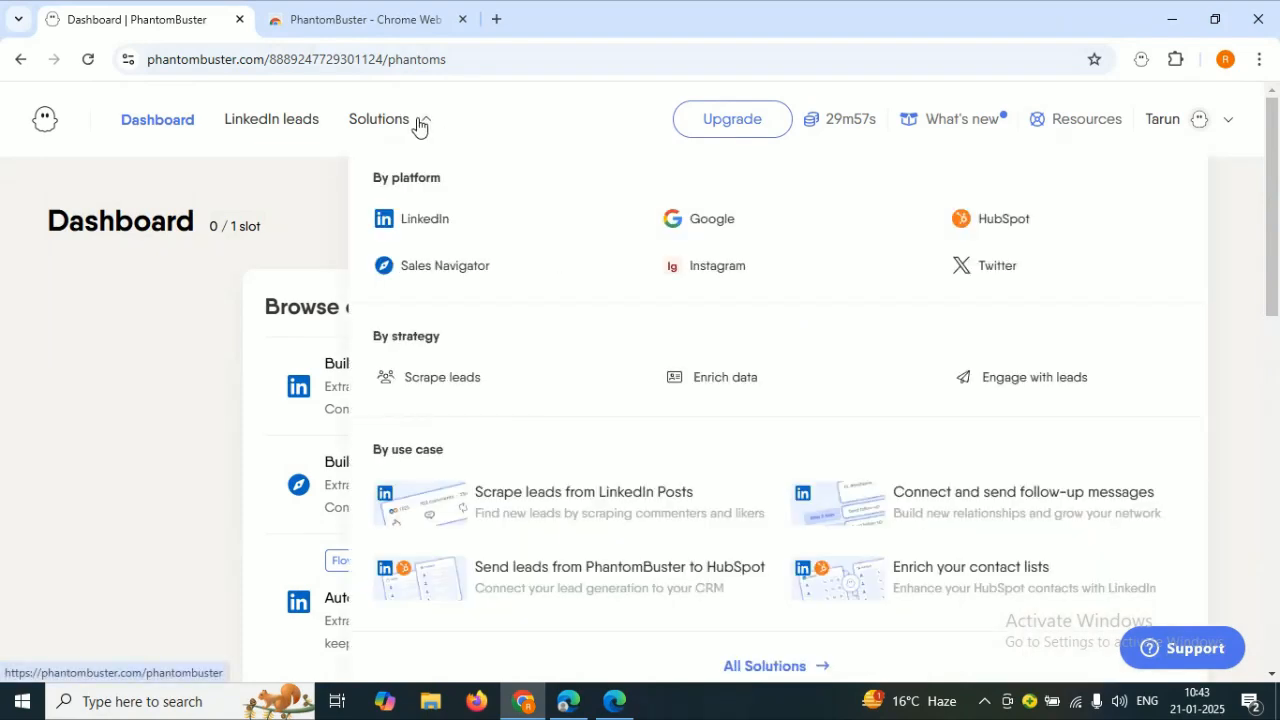
left_click(1010, 275)
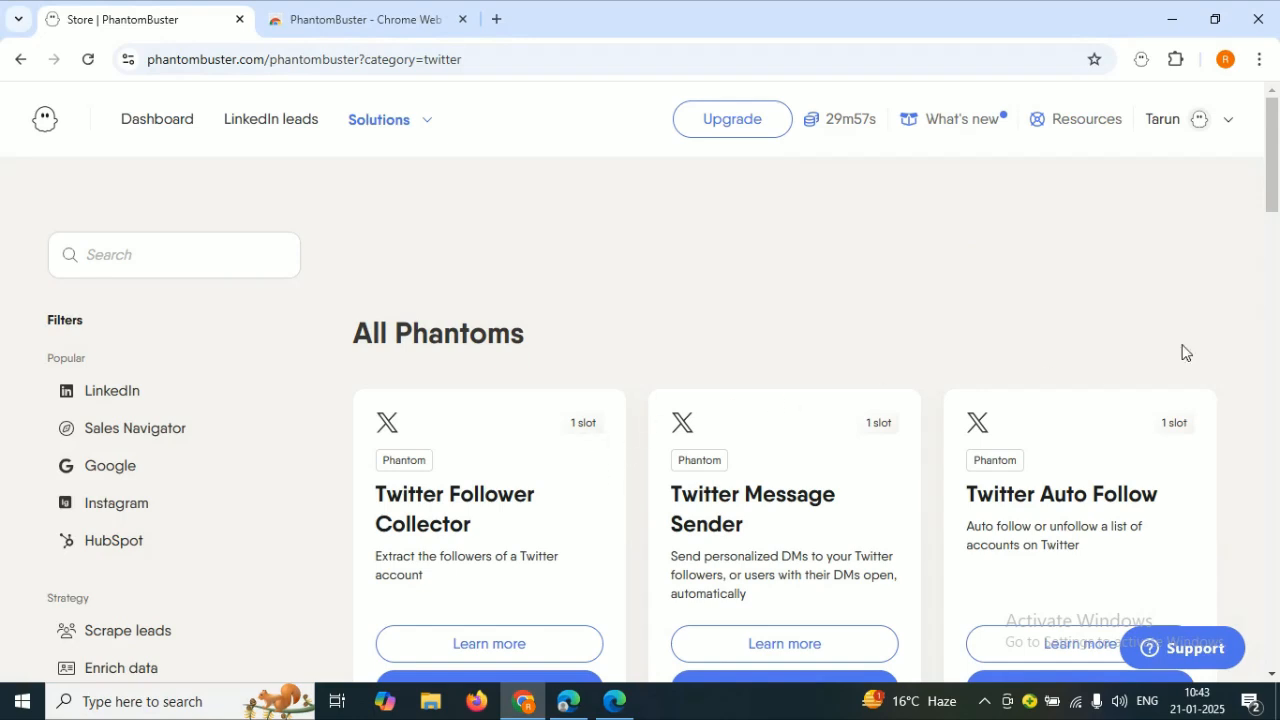
scroll(1270, 218, "down", 2)
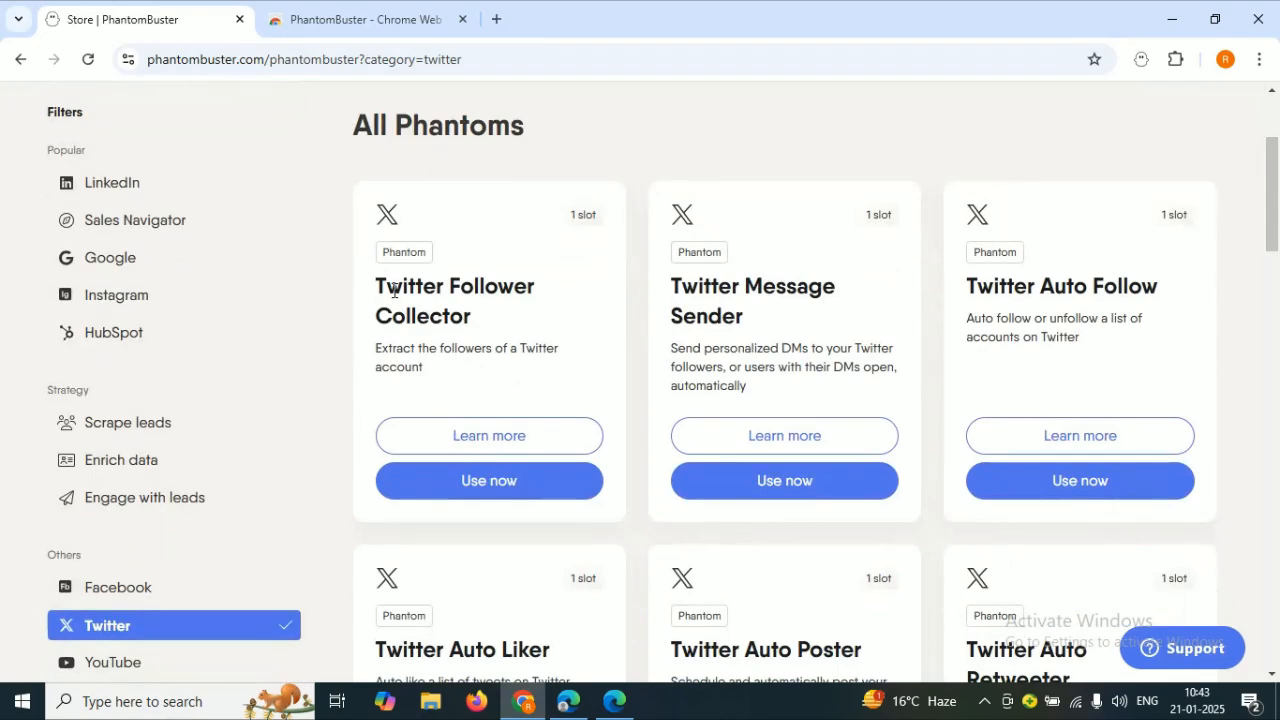
left_click(518, 484)
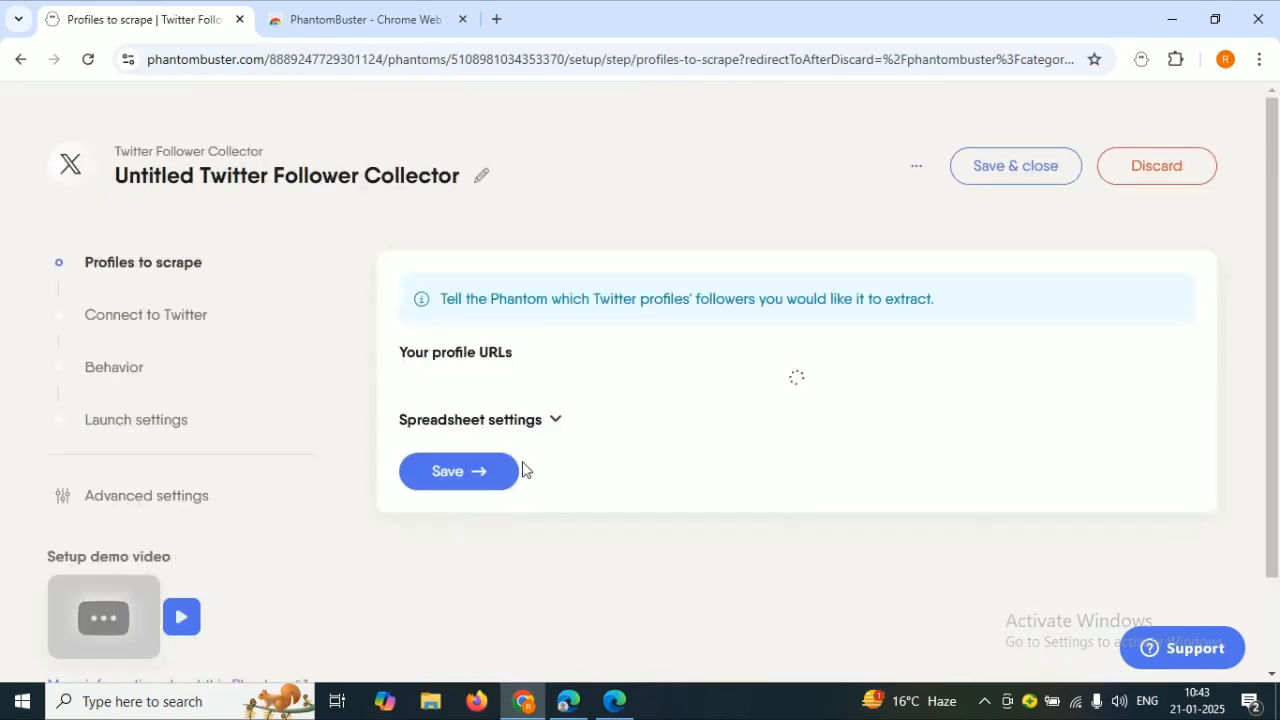
scroll(1160, 328, "down", 1)
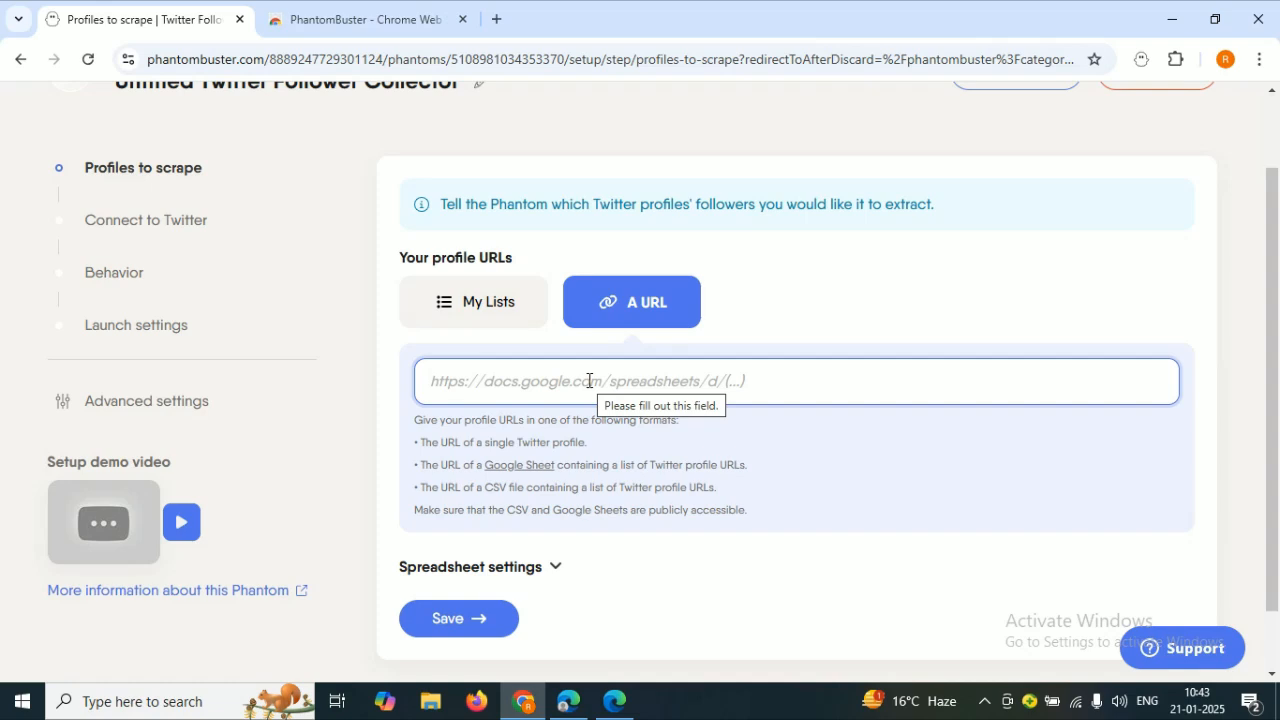
left_click(569, 703)
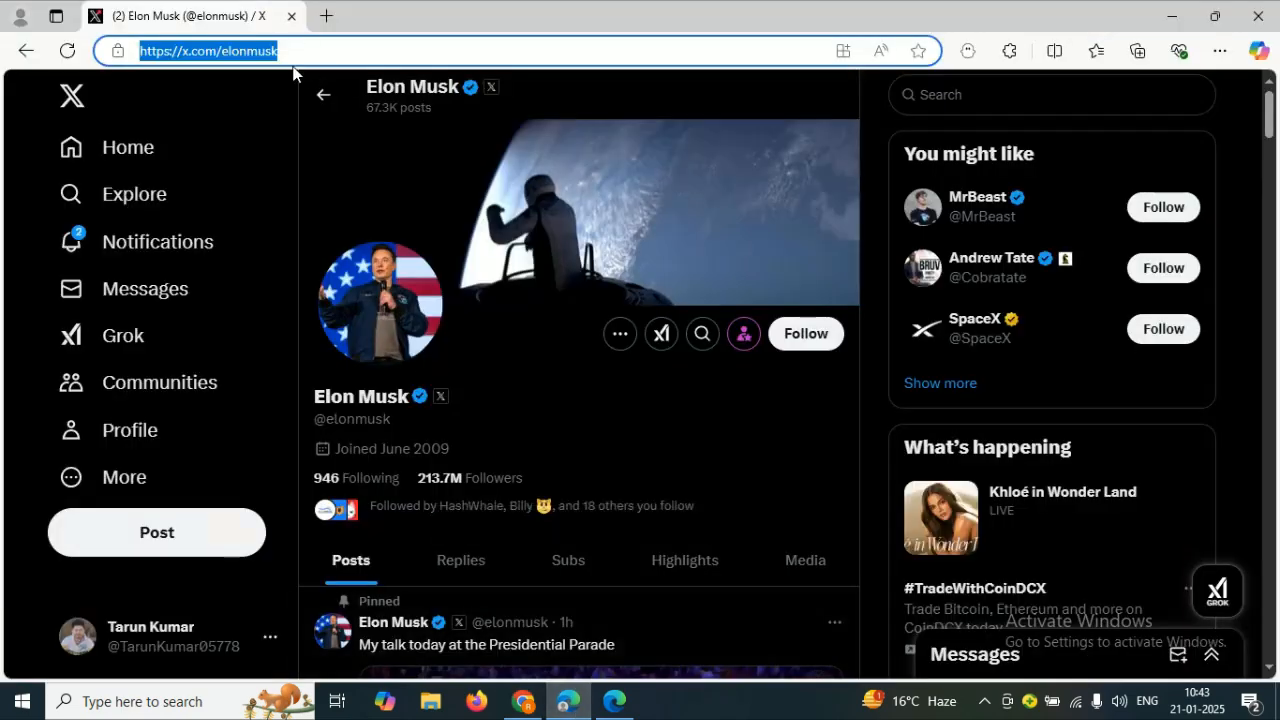
left_click(526, 705)
left_click(586, 391)
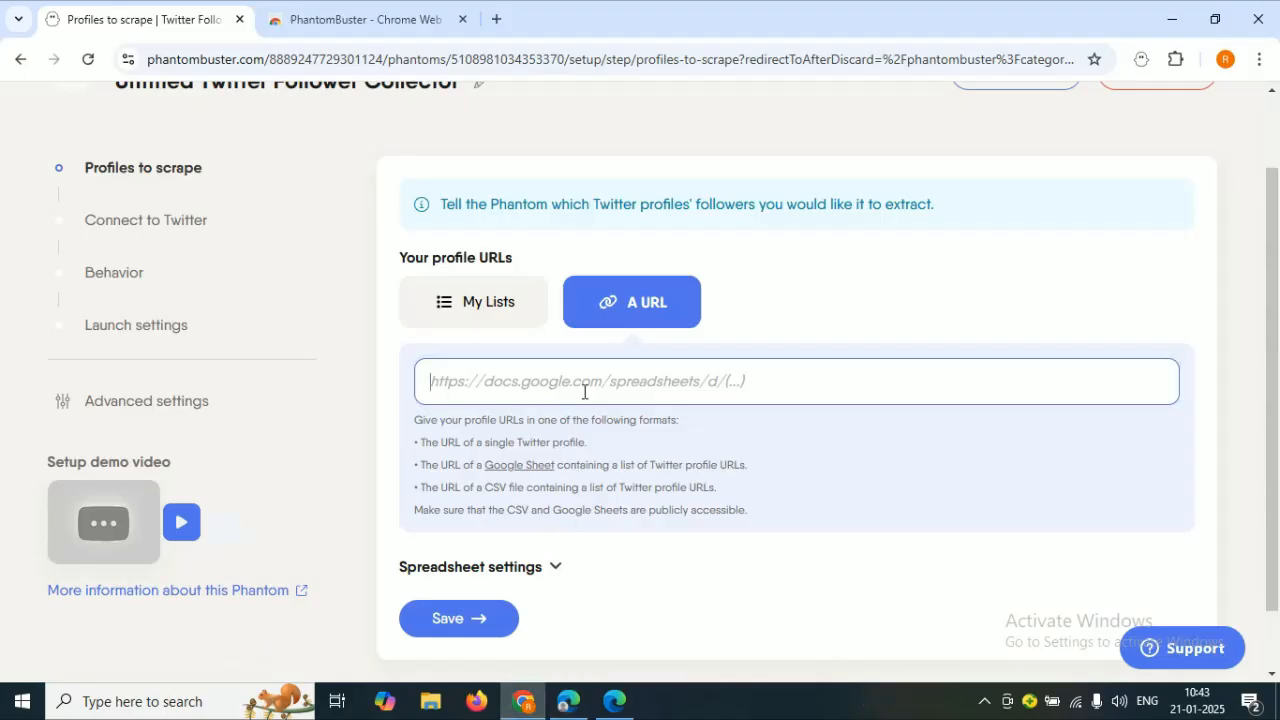
type("https://x.com/elonmusk")
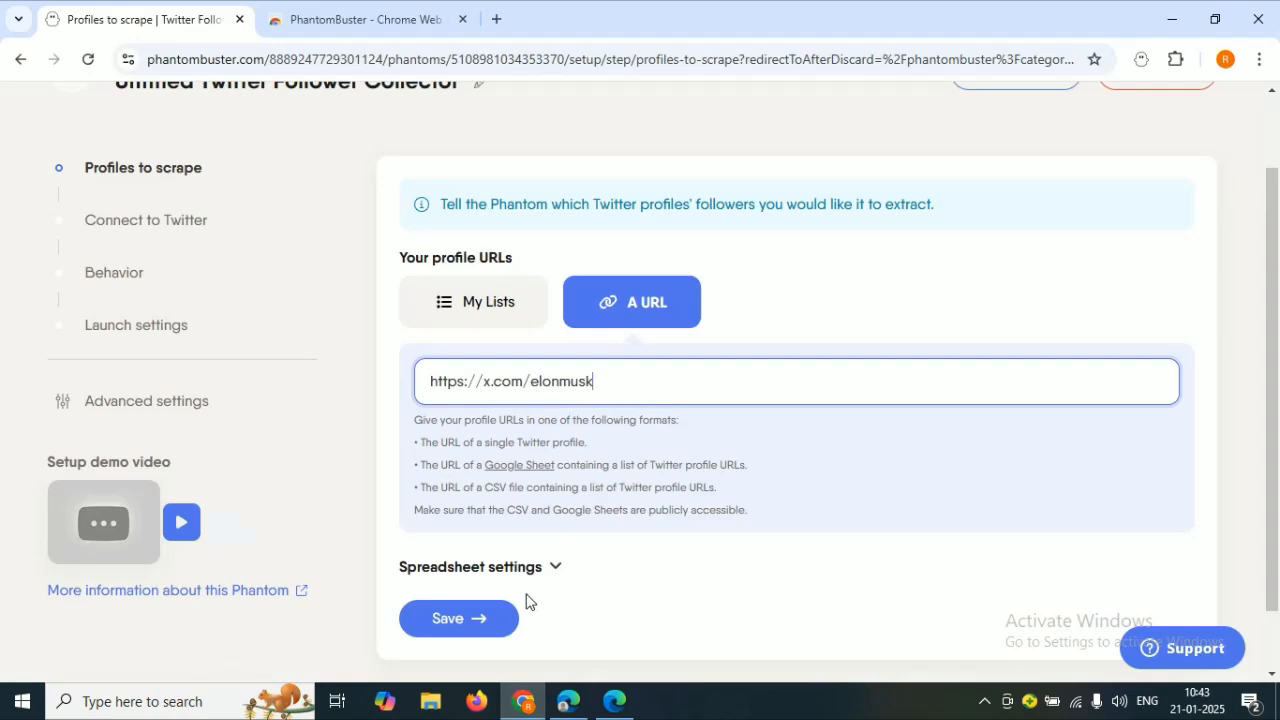
left_click(490, 620)
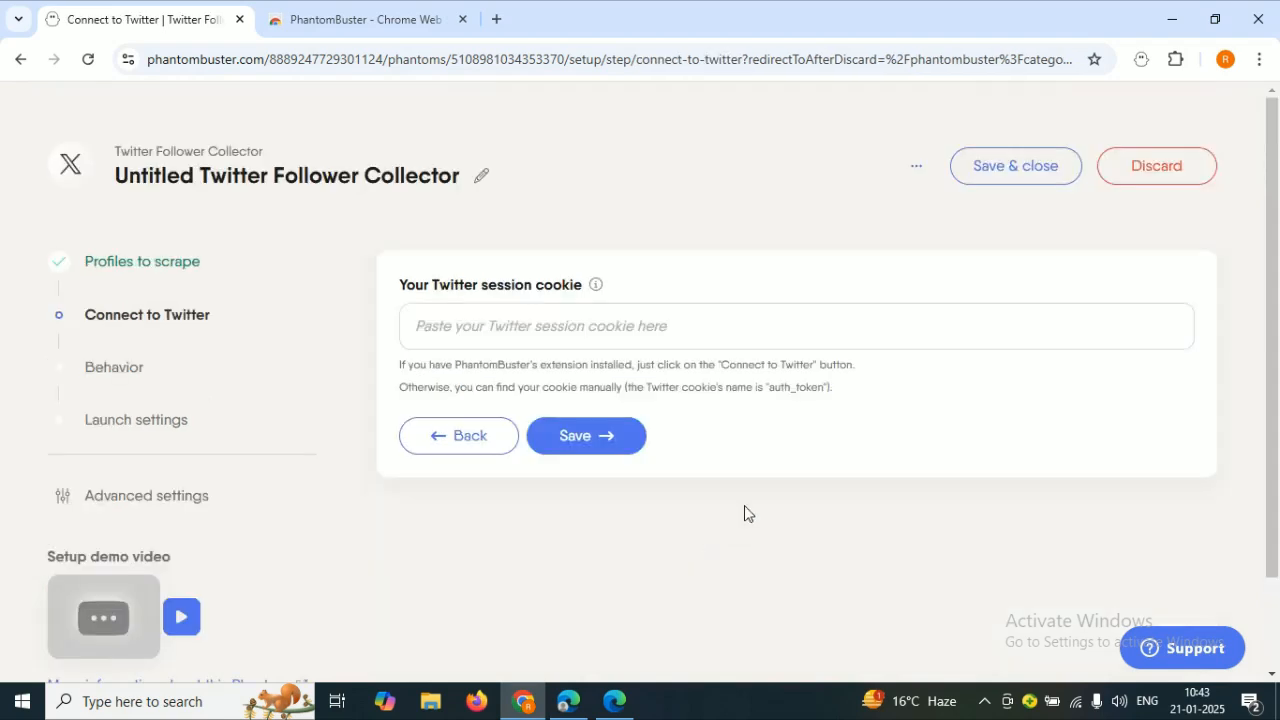
Step: Connect the phantom to Twitter through the extension, allow its access to x.com and save the Twitter session cookie
left_click(458, 327)
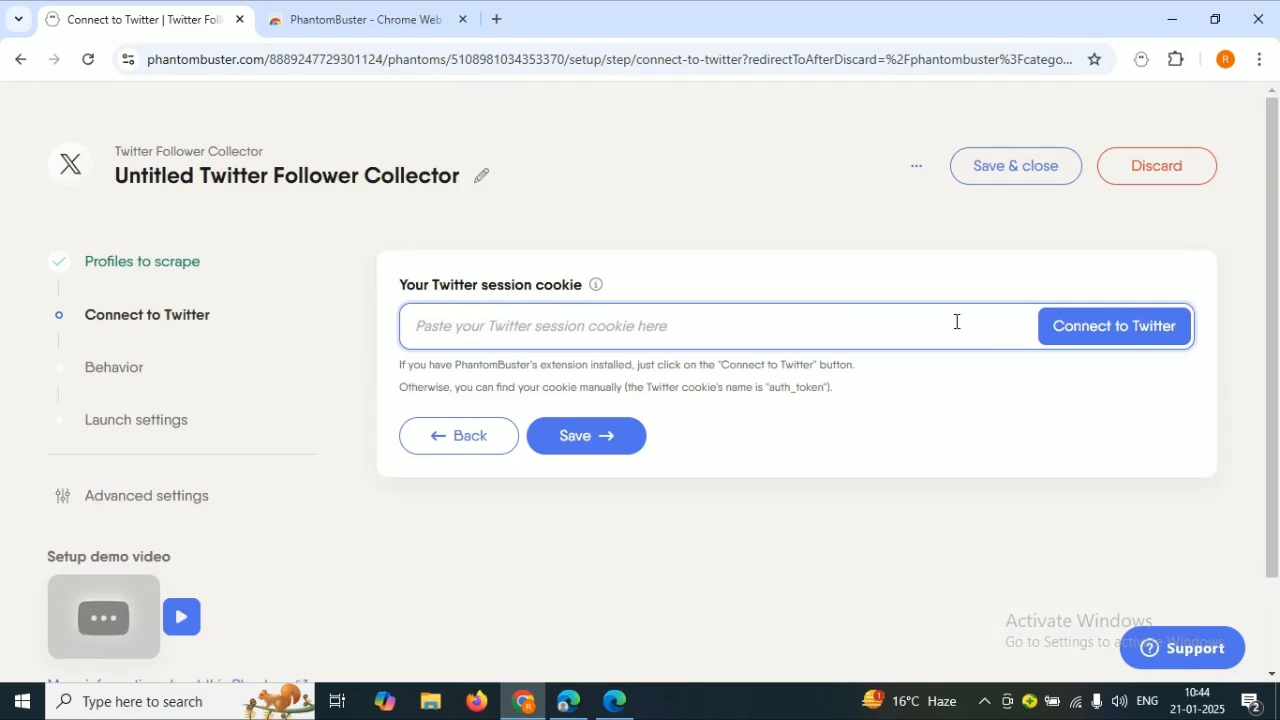
left_click(1135, 326)
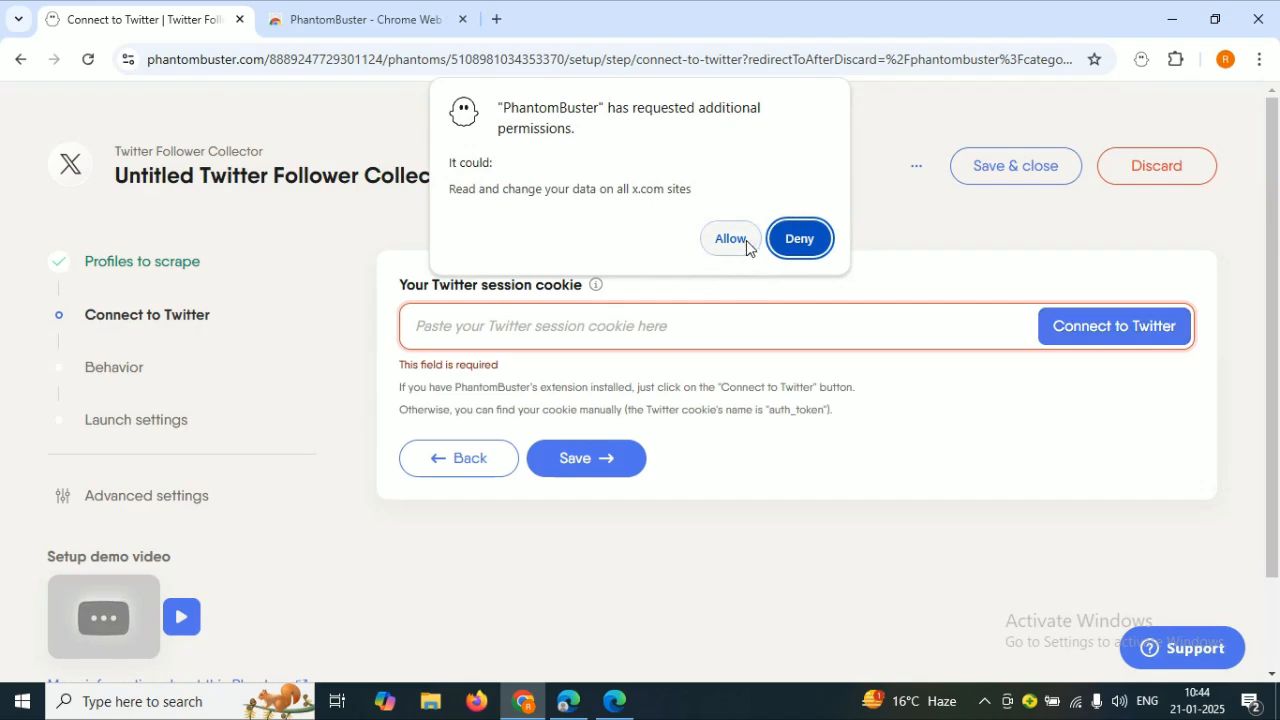
left_click(730, 240)
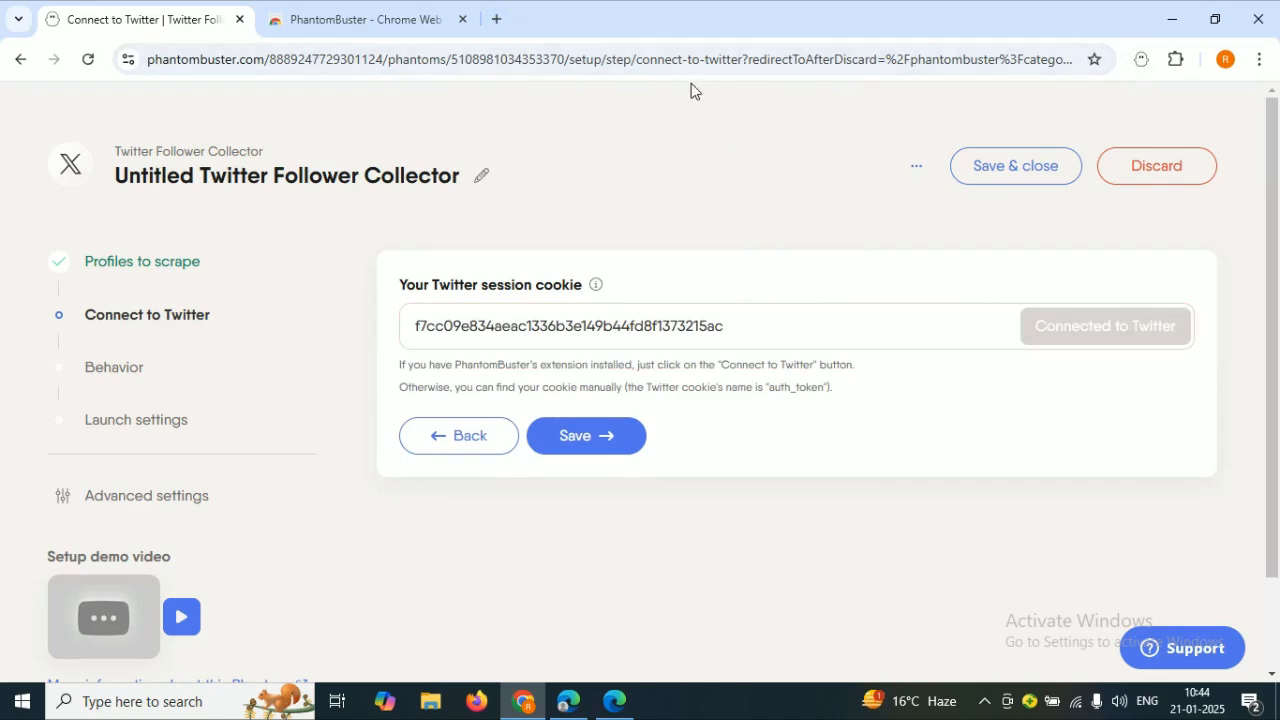
left_click(805, 293)
left_click(588, 450)
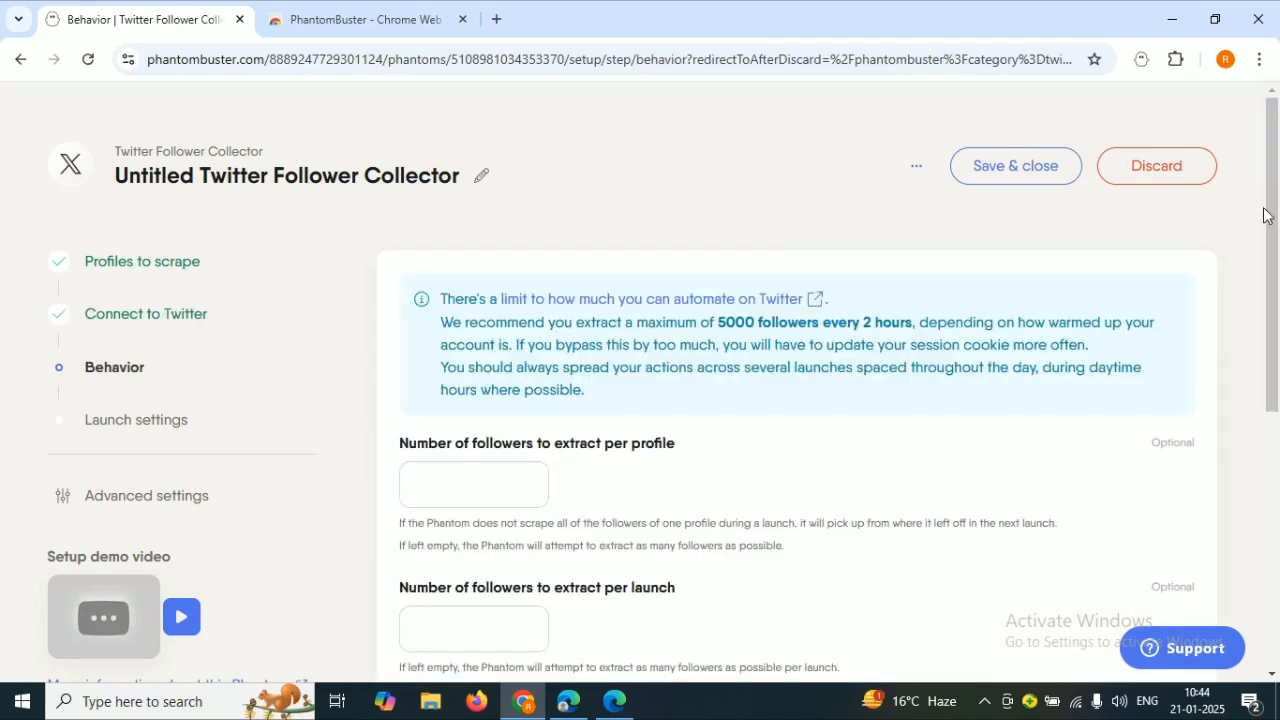
Step: Review the recommended extraction limit and set the number of followers to extract per profile to 10000
left_click_drag(1266, 211, 1277, 311)
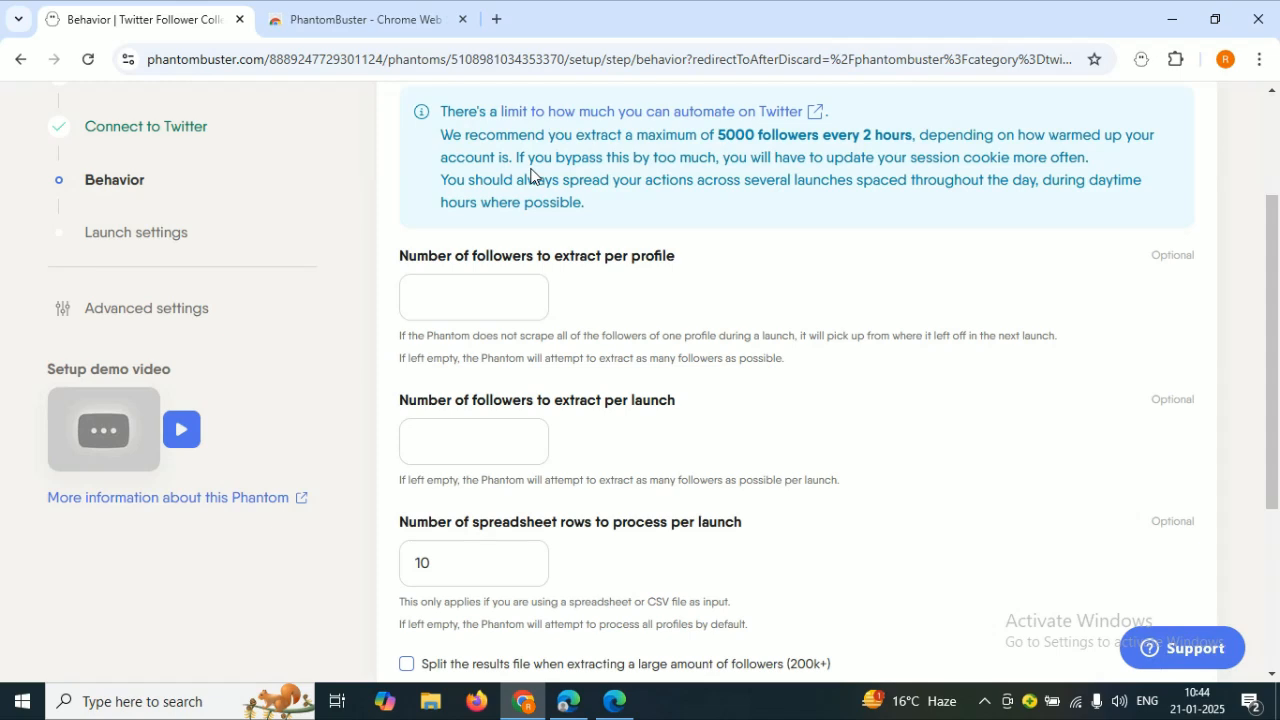
left_click(520, 297)
left_click_drag(714, 130, 757, 135)
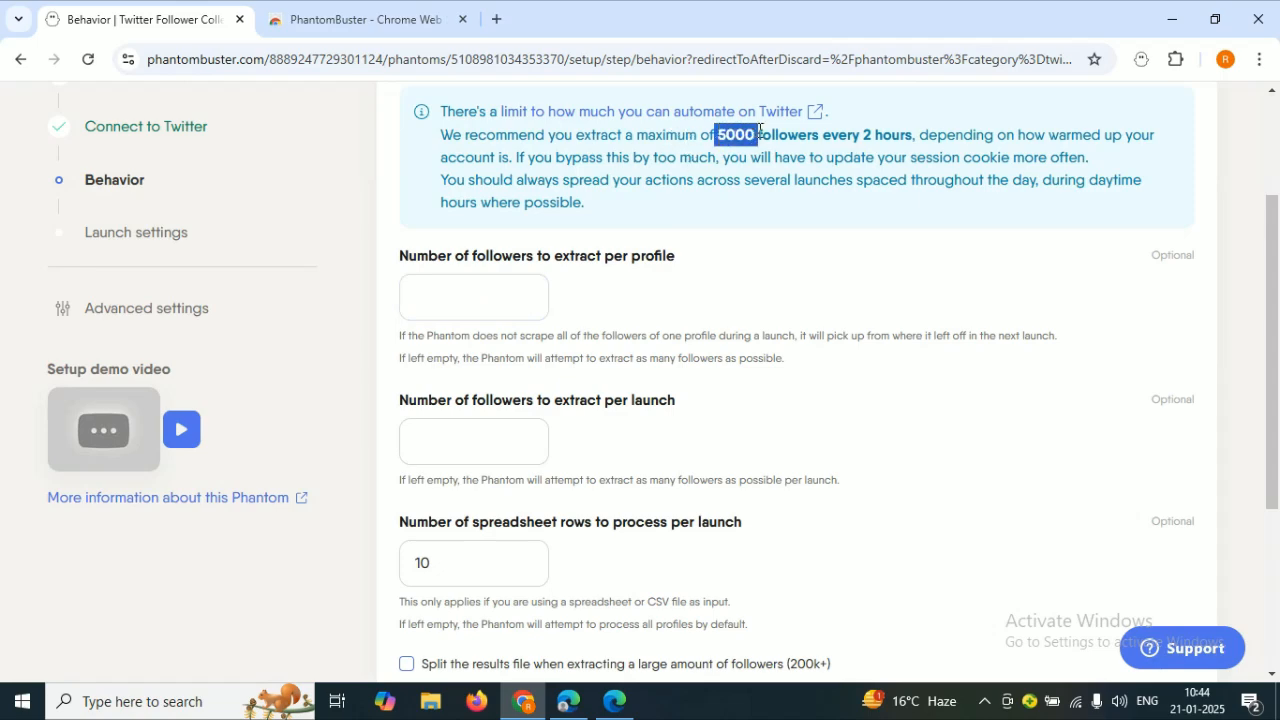
left_click_drag(852, 134, 892, 135)
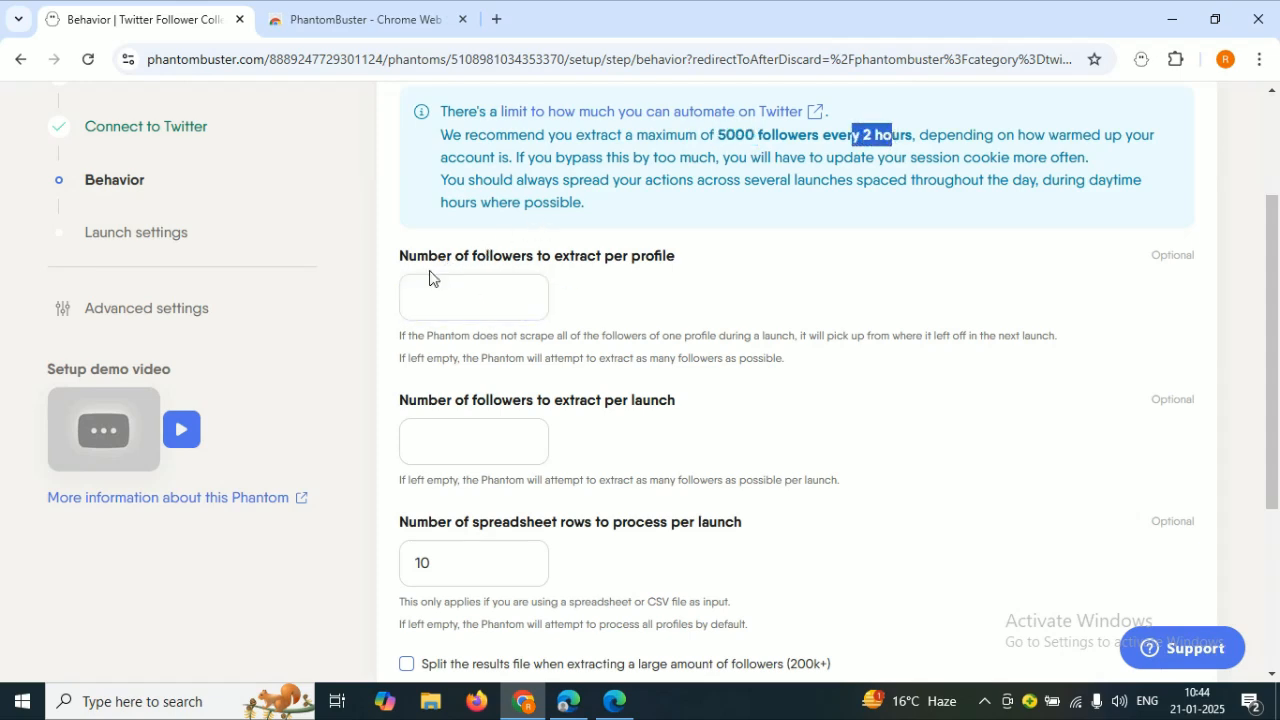
left_click(480, 302)
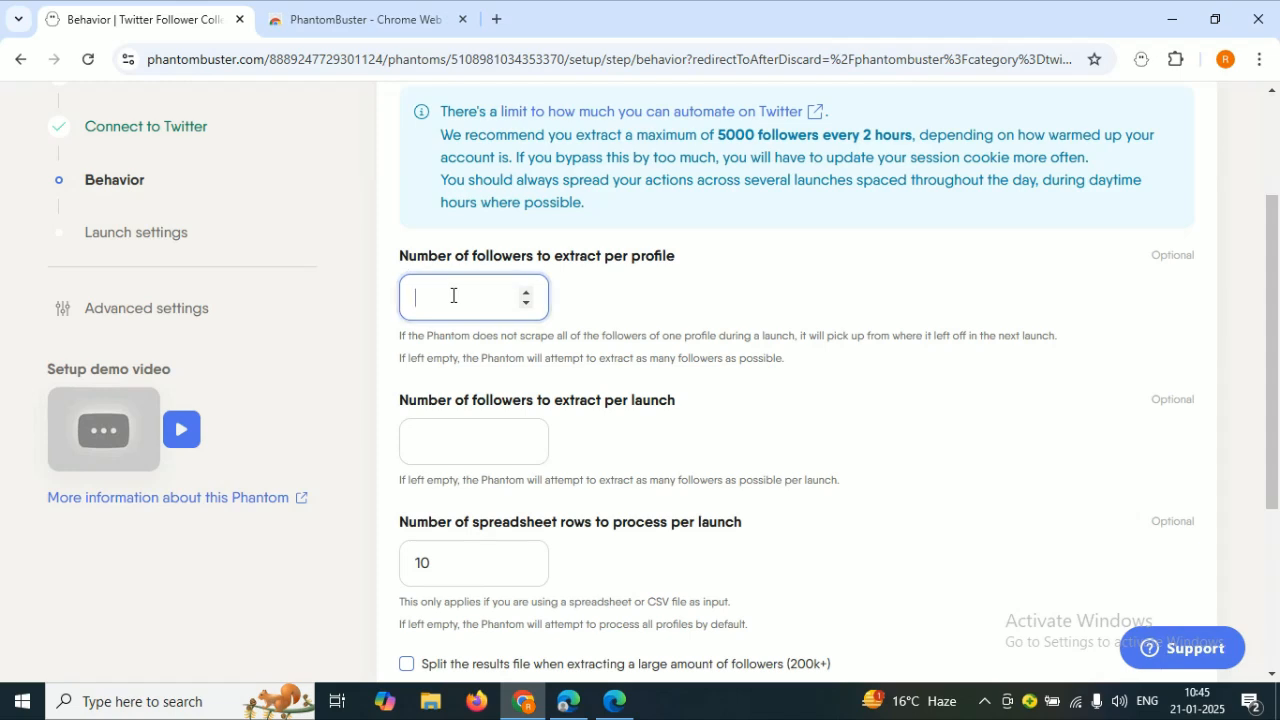
type("0000")
Step: Set the number of followers to extract per launch to 2000
left_click(516, 436)
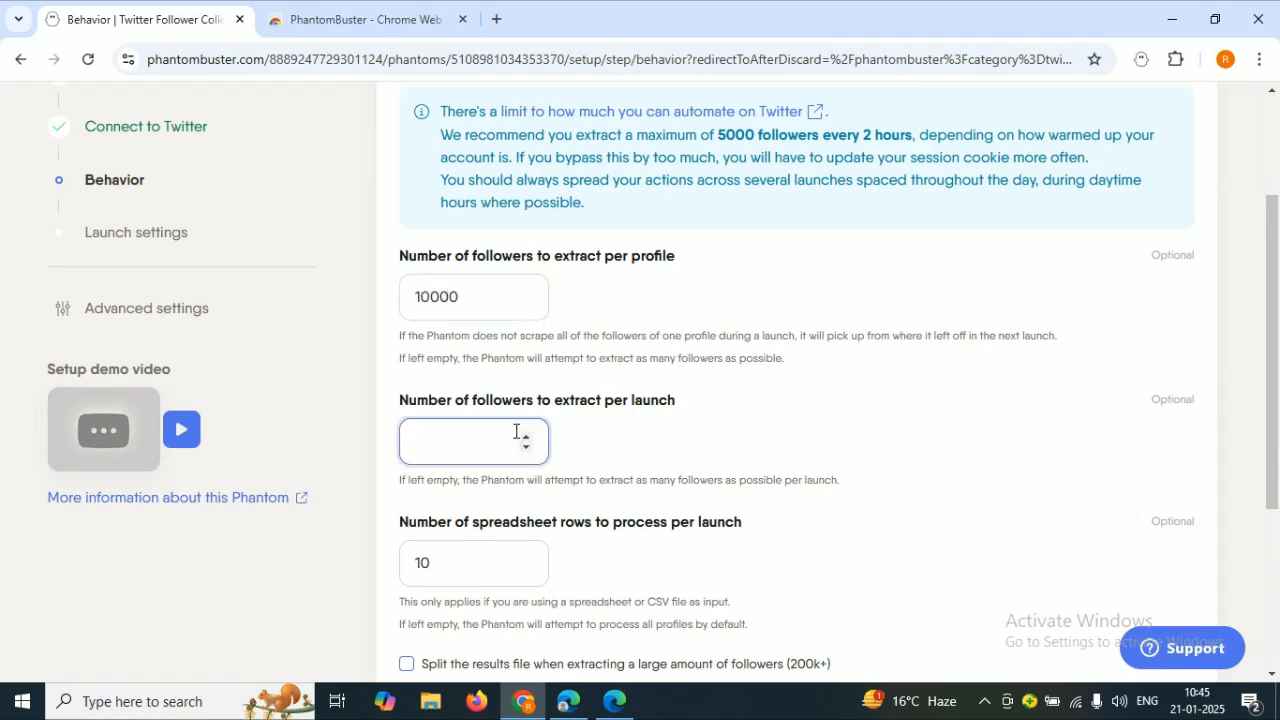
scroll(1260, 279, "down", 1)
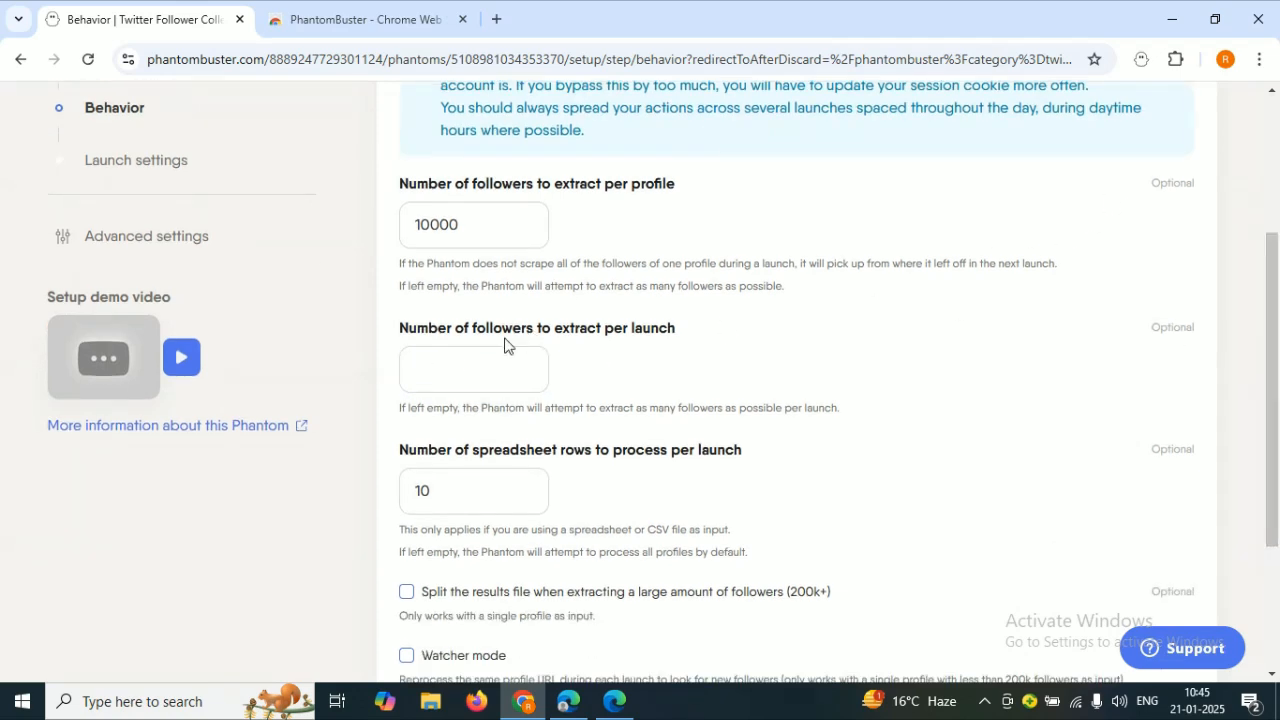
left_click(508, 360)
left_click(449, 211)
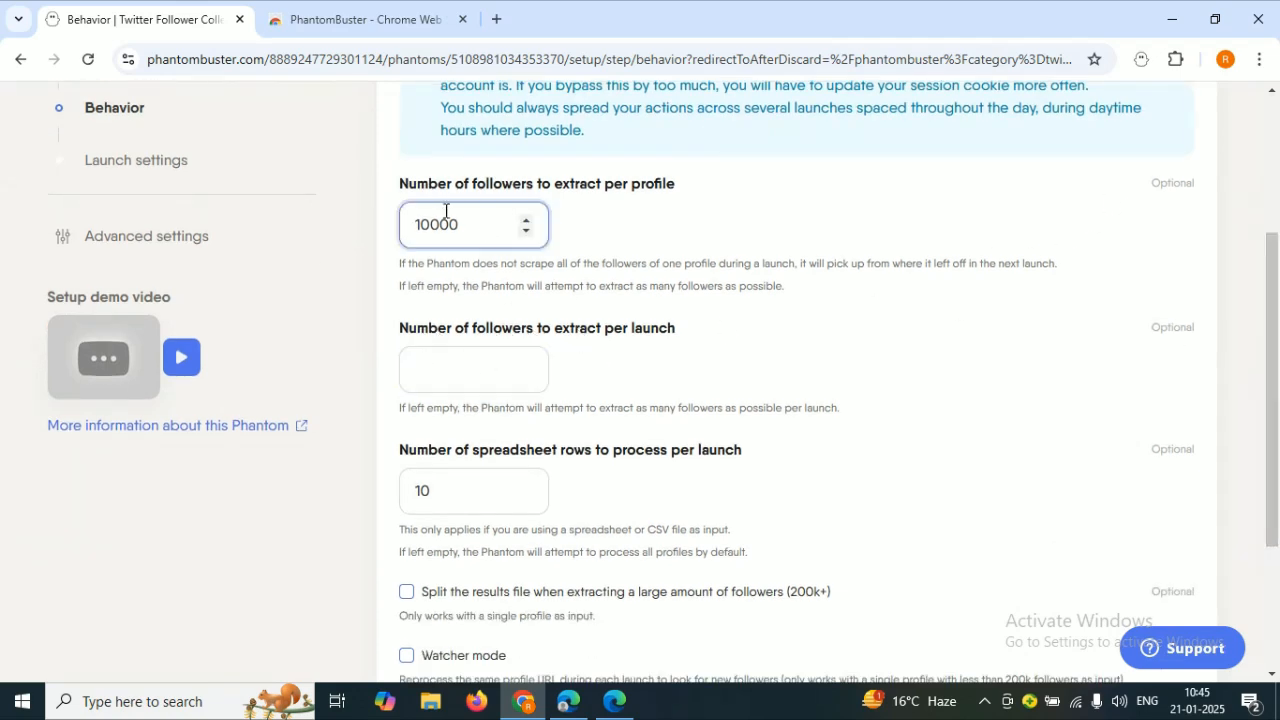
left_click(493, 110)
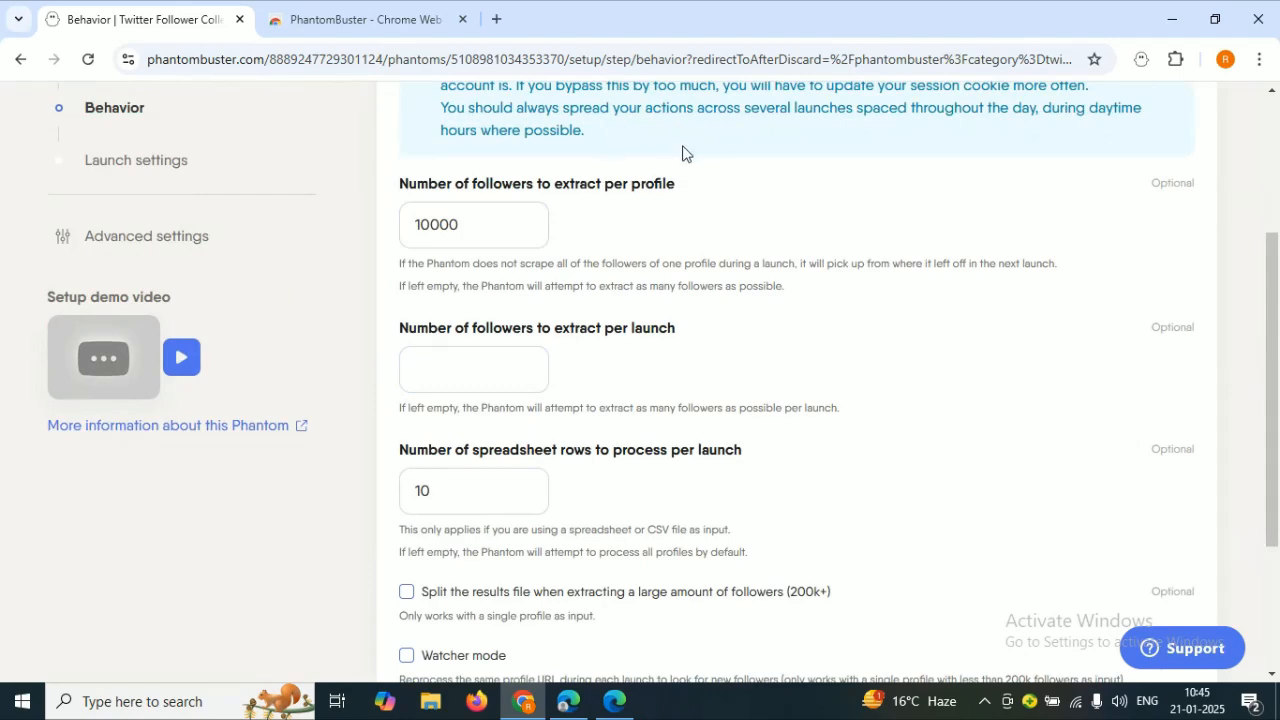
left_click(490, 360)
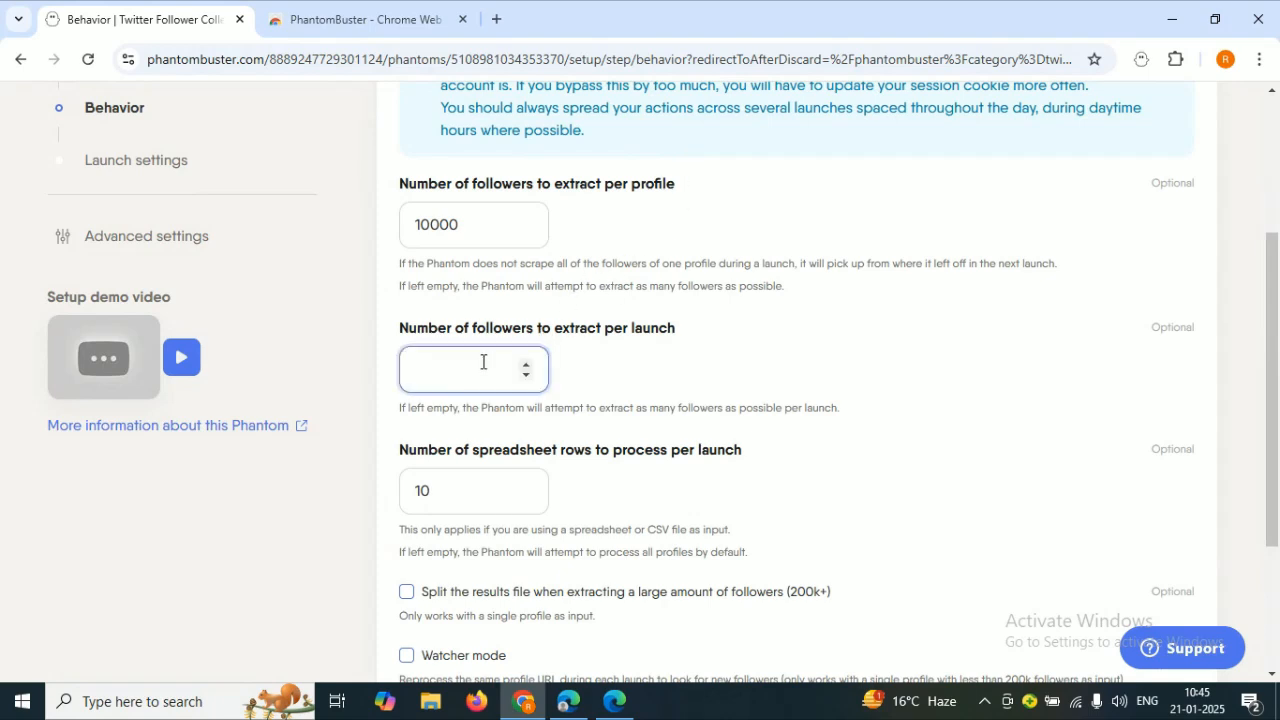
left_click(791, 174)
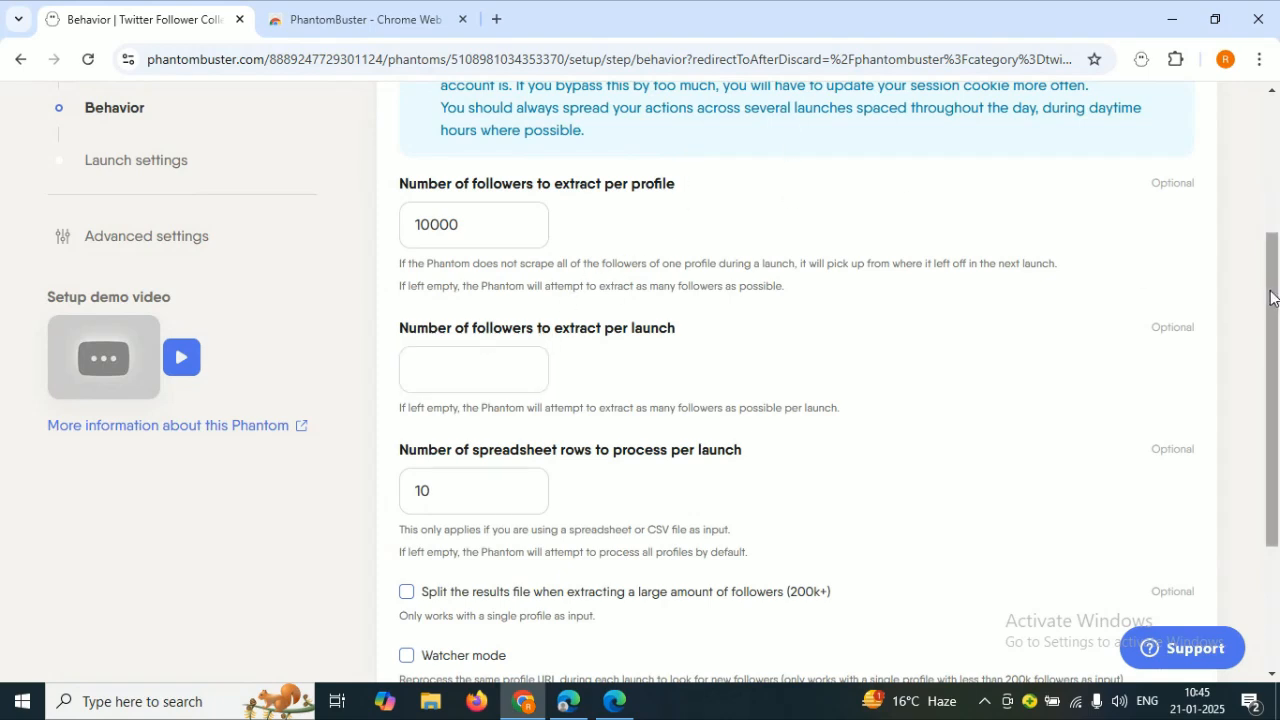
scroll(1160, 243, "up", 1)
left_click(468, 485)
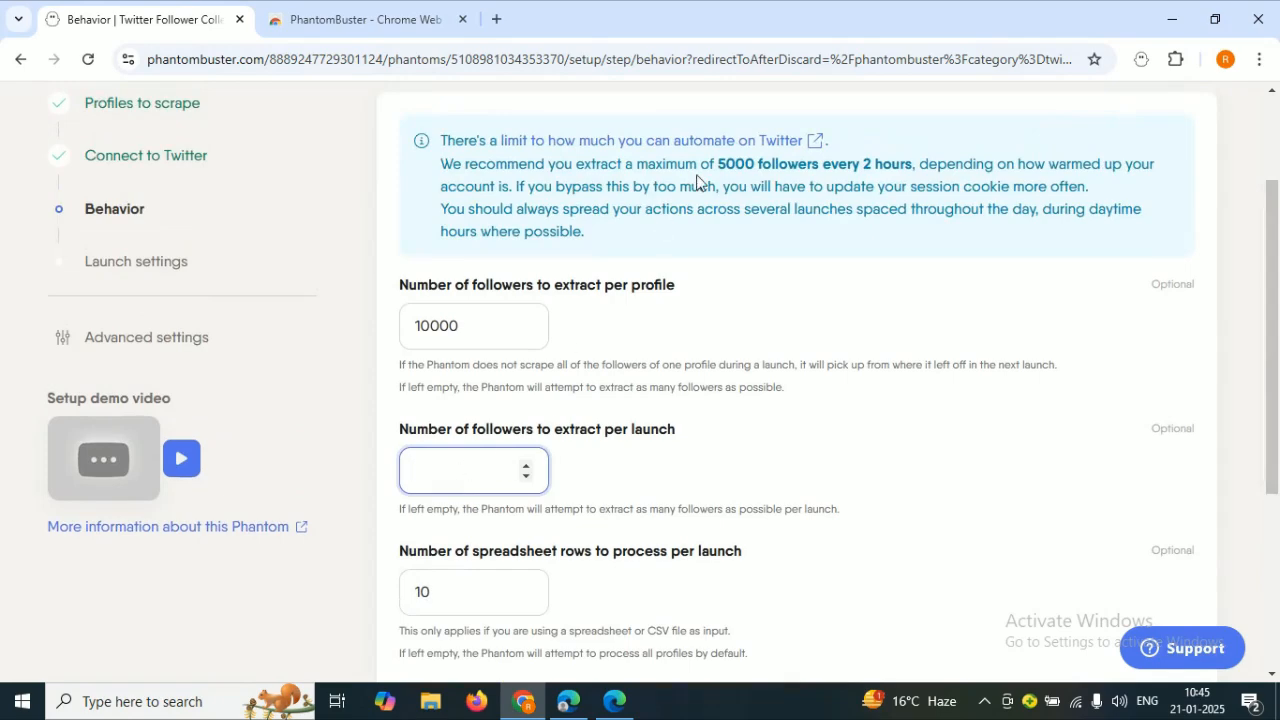
type("2000")
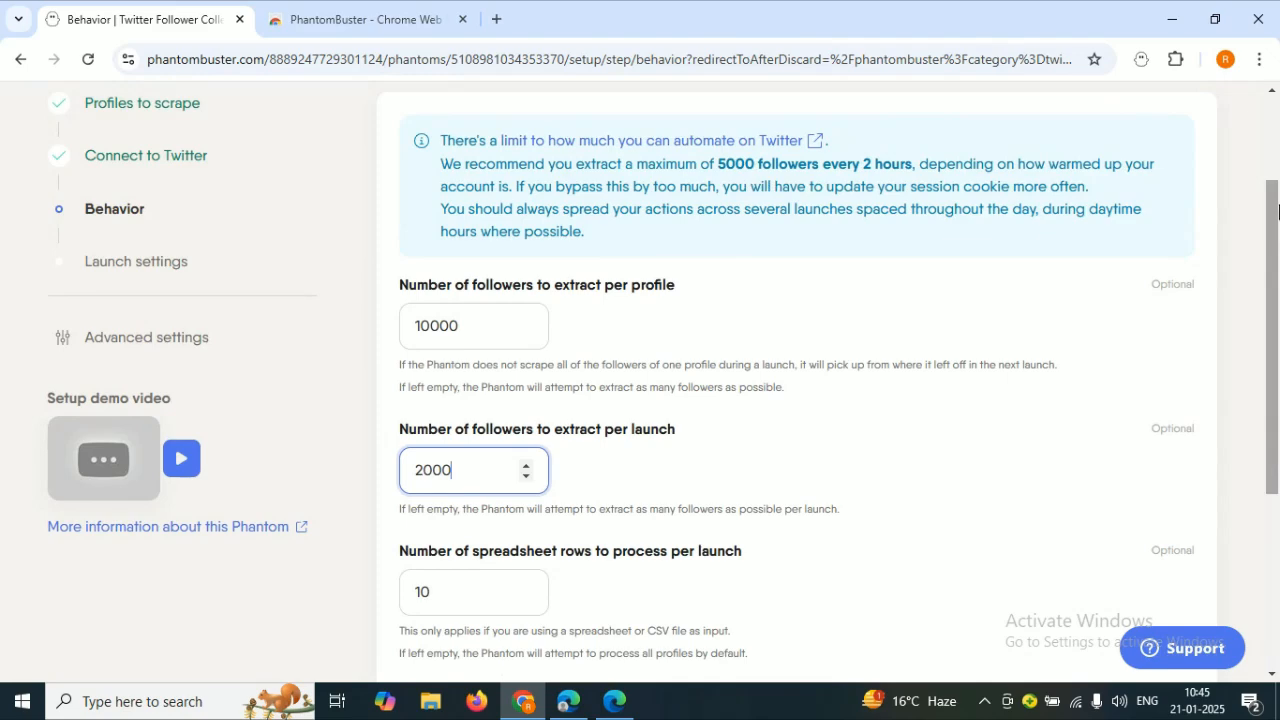
Step: Set the number of spreadsheet rows to process per launch to 1
left_click_drag(1278, 225, 1278, 358)
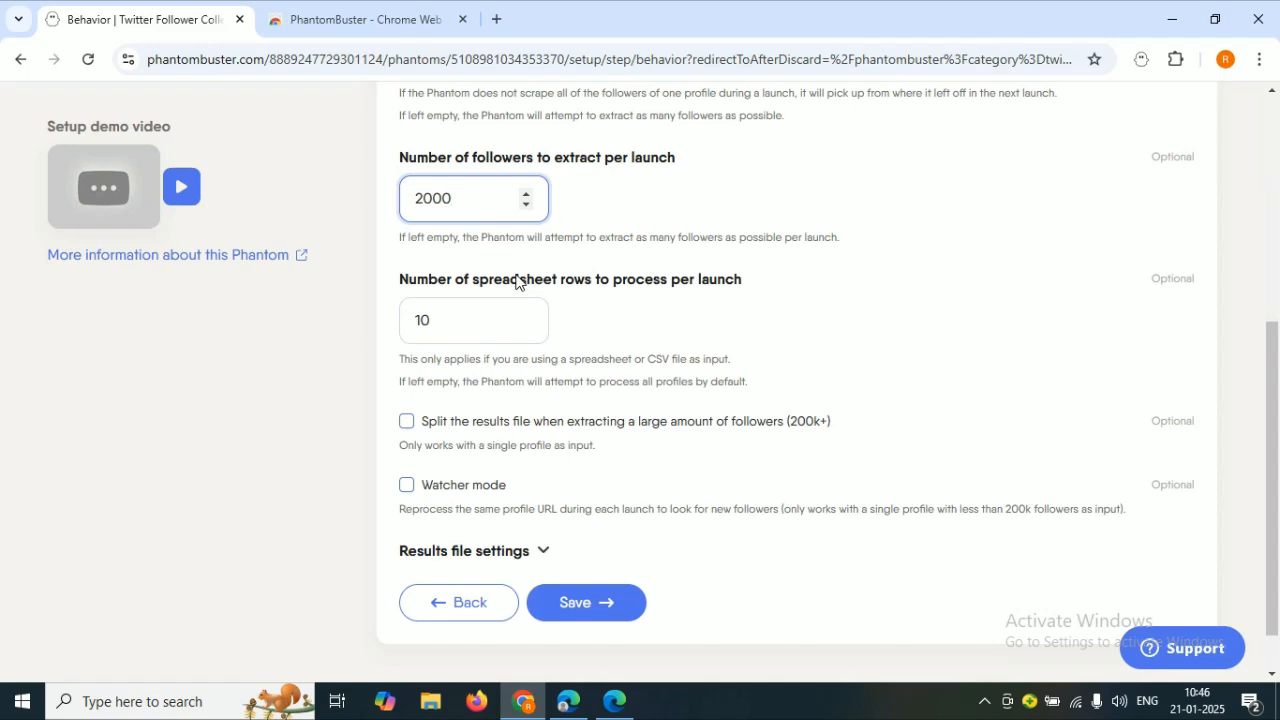
left_click(494, 317)
key("BackSpace")
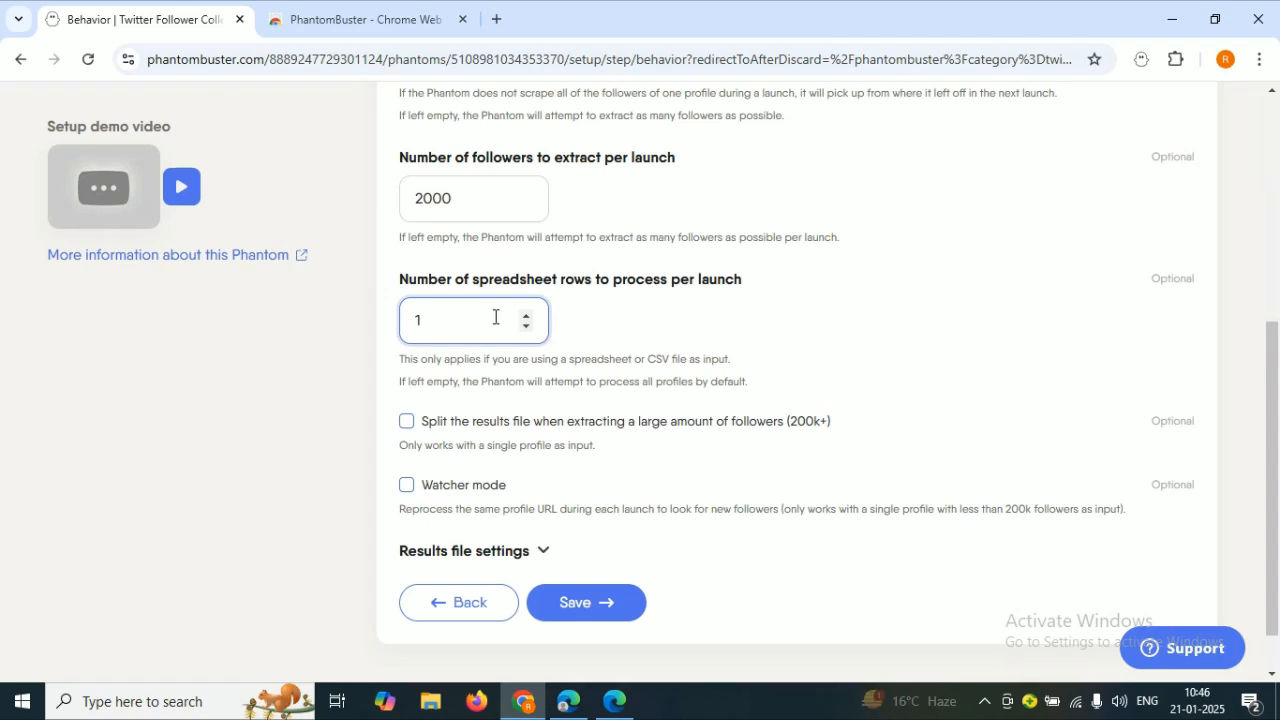
type("1")
mouse_move(1278, 413)
left_mouse_down()
mouse_move(1278, 372)
mouse_move(1279, 407)
left_mouse_up()
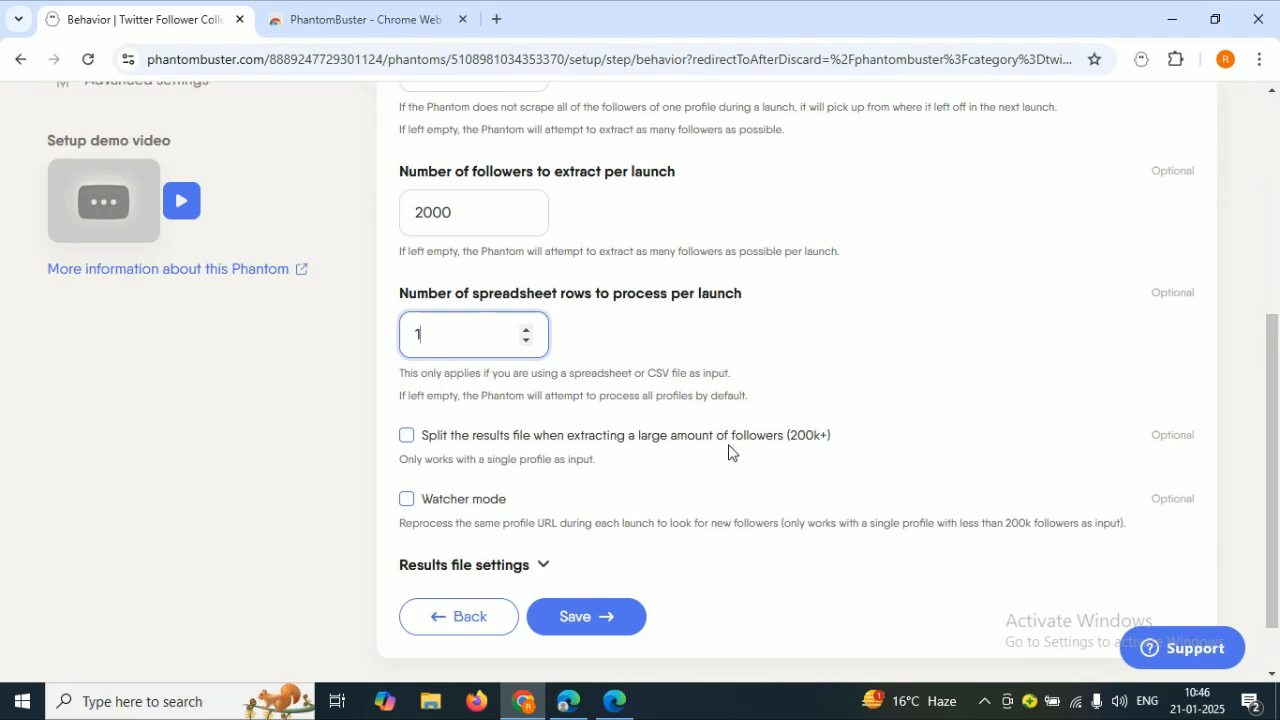
left_click_drag(477, 334, 369, 340)
Step: Try splitting the results file for large extractions, turn the option off again and save the behavior settings
left_click(409, 439)
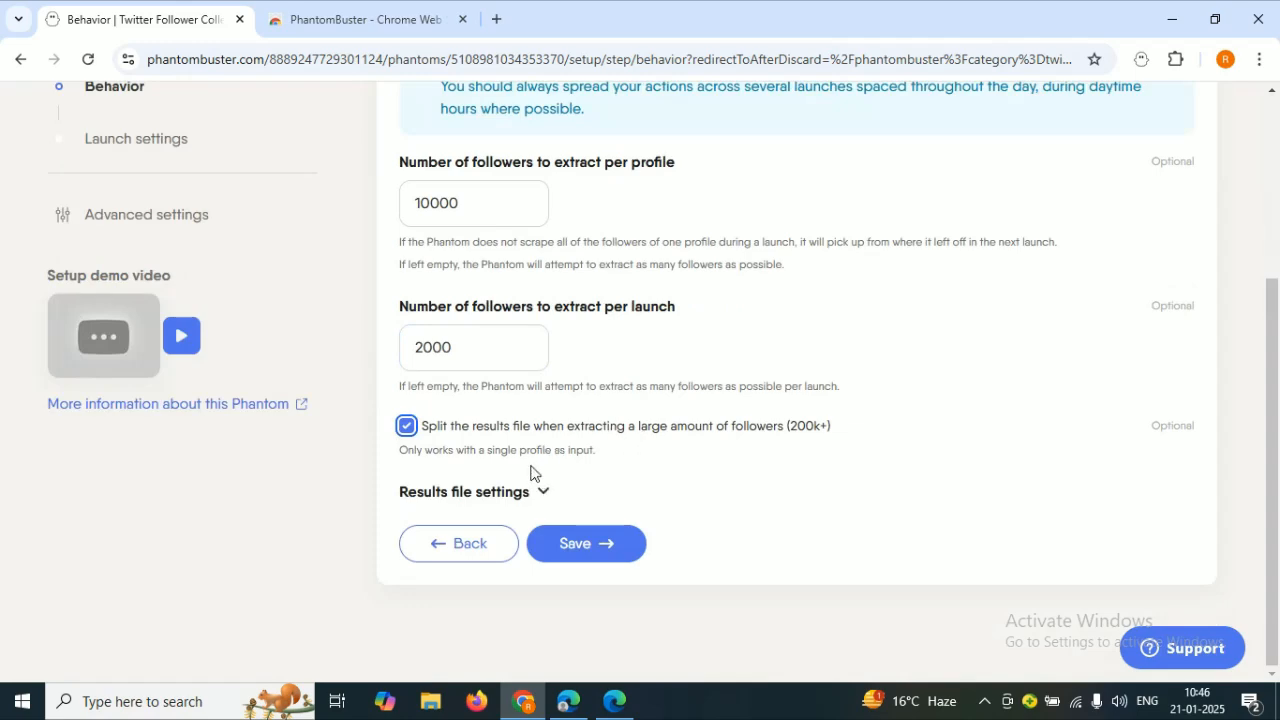
left_click(407, 427)
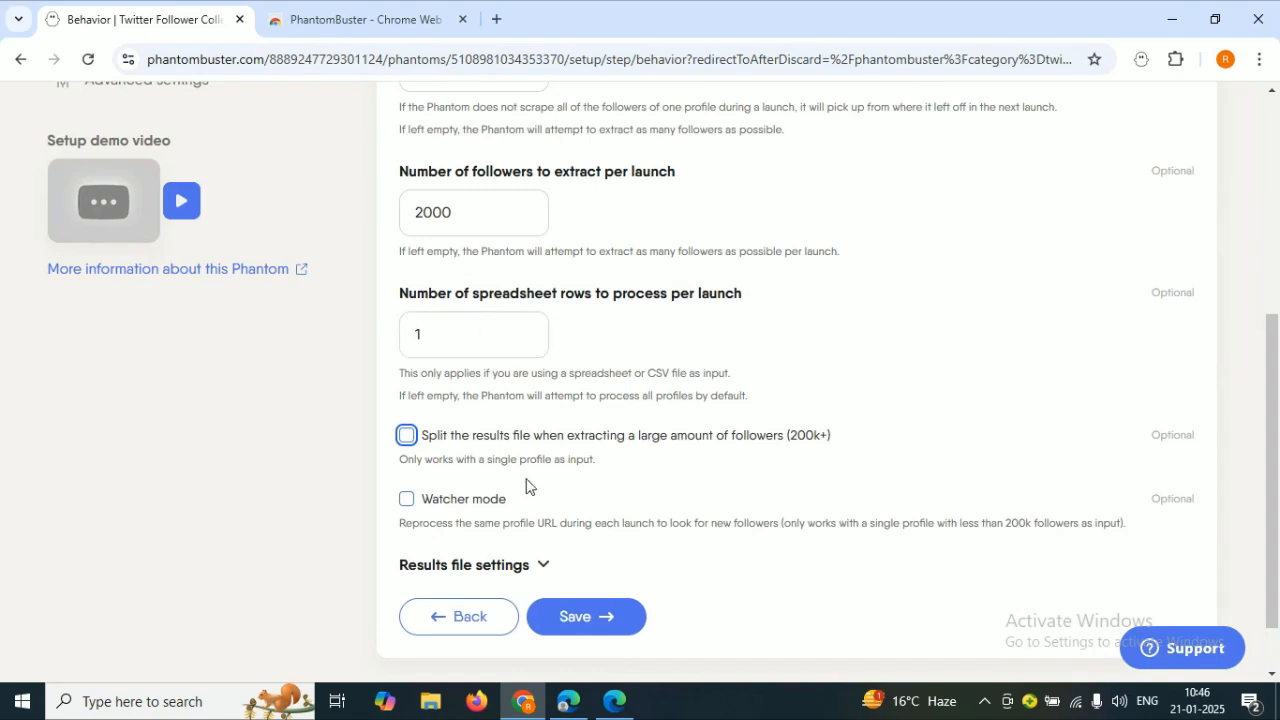
scroll(1277, 428, "down", 1)
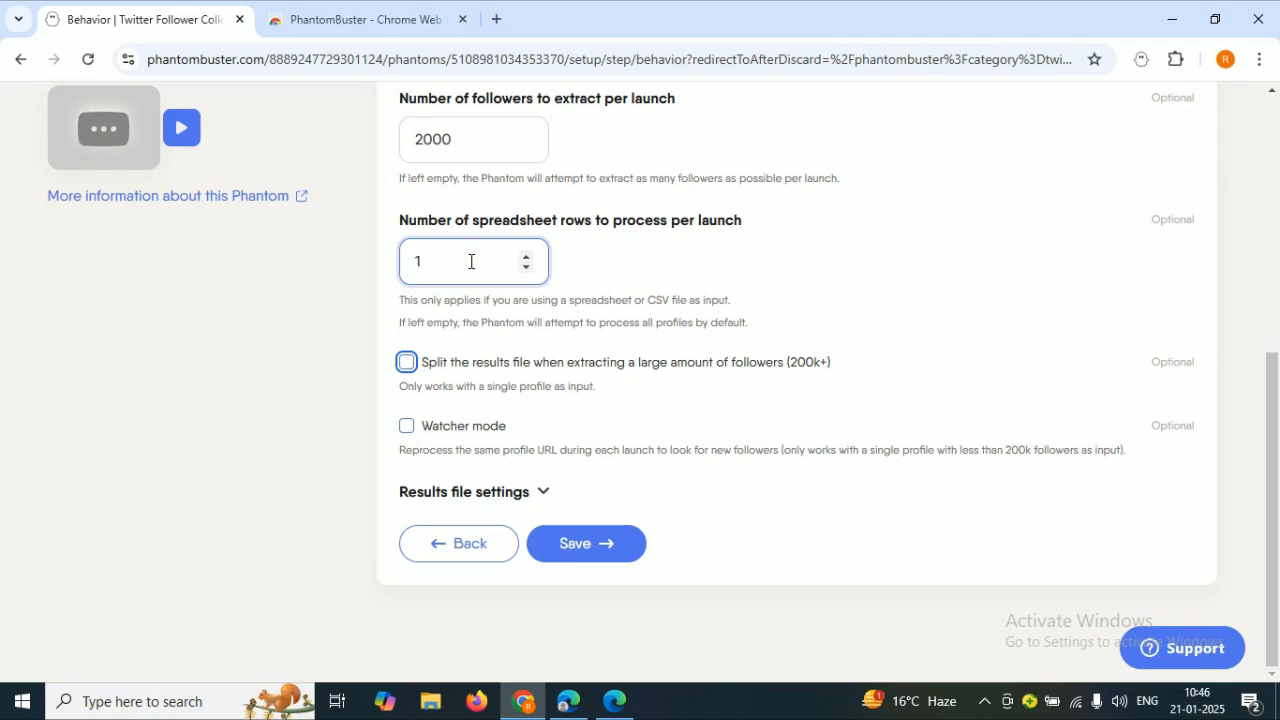
left_click(627, 553)
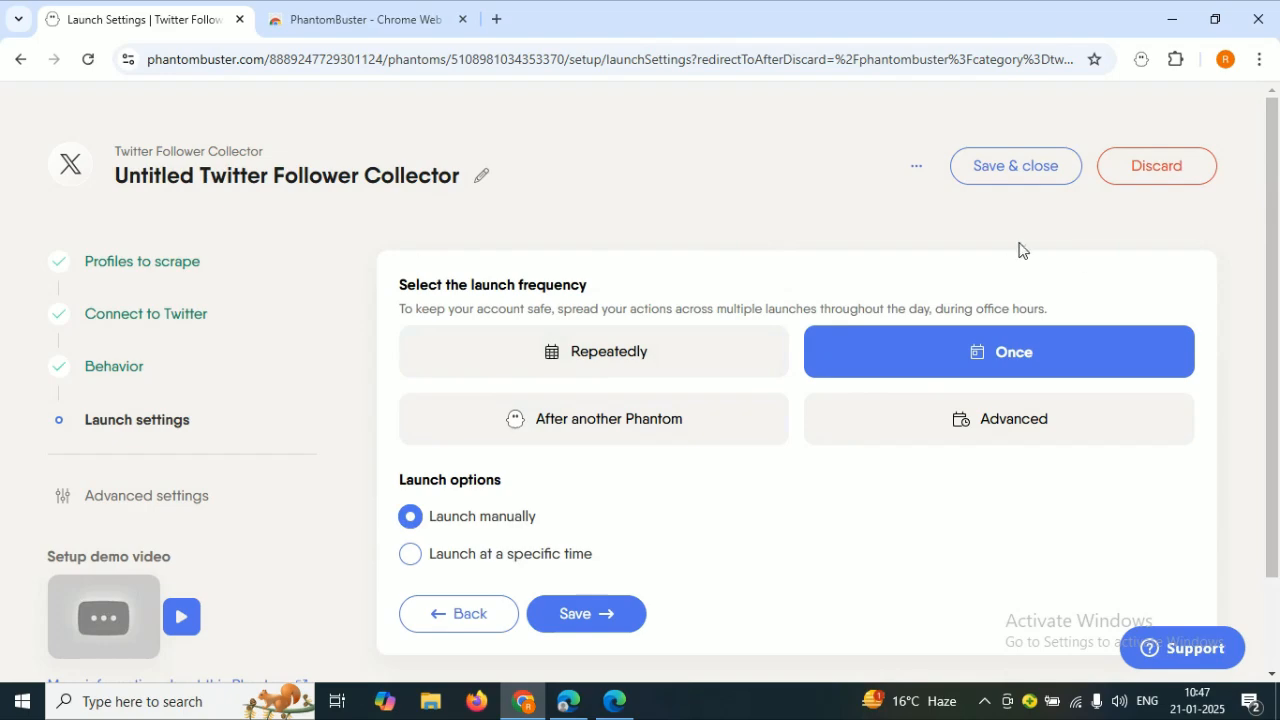
Step: Schedule a single launch of the phantom for 01/22/2025 at 10:10 AM
left_click(568, 556)
scroll(1040, 460, "down", 2)
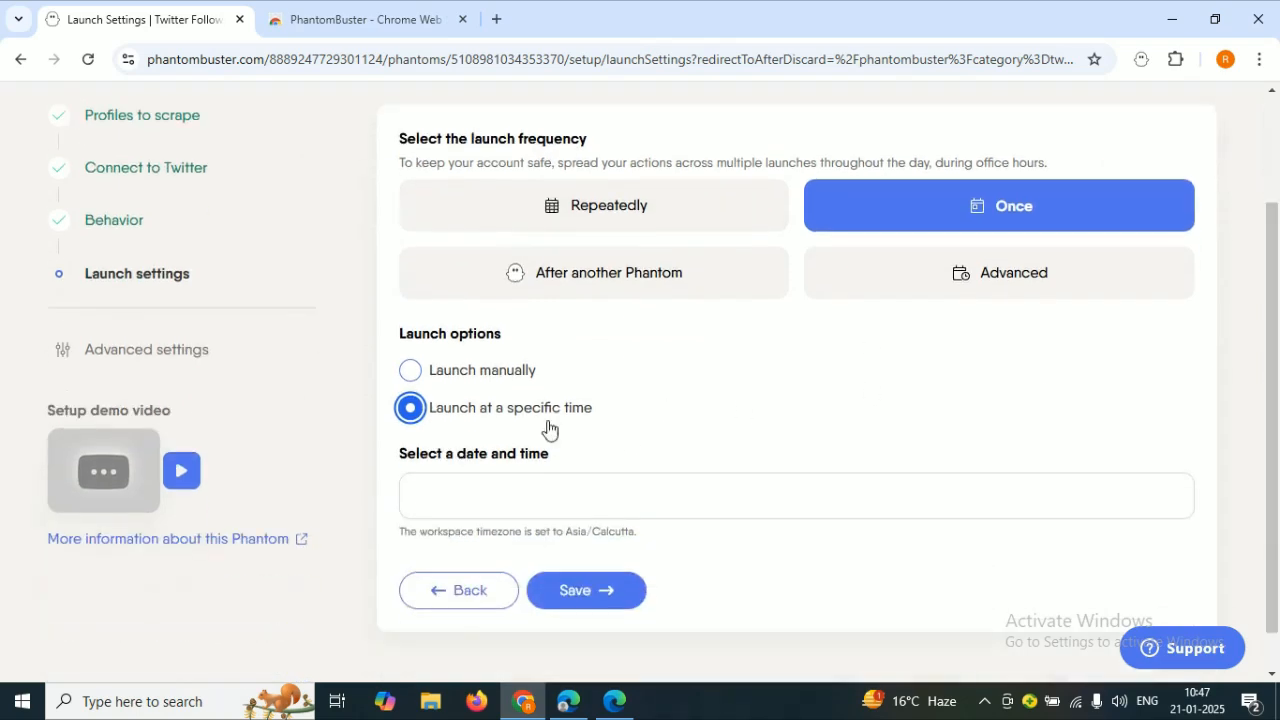
left_click(542, 482)
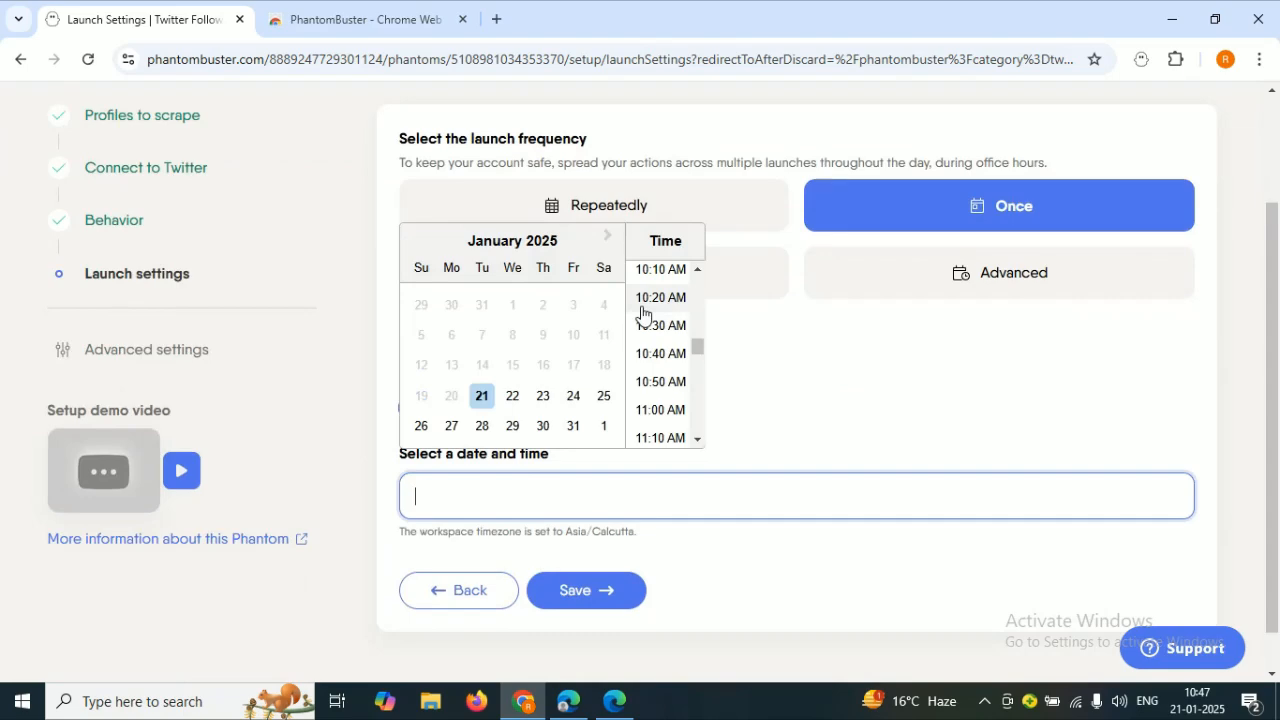
left_click(505, 400)
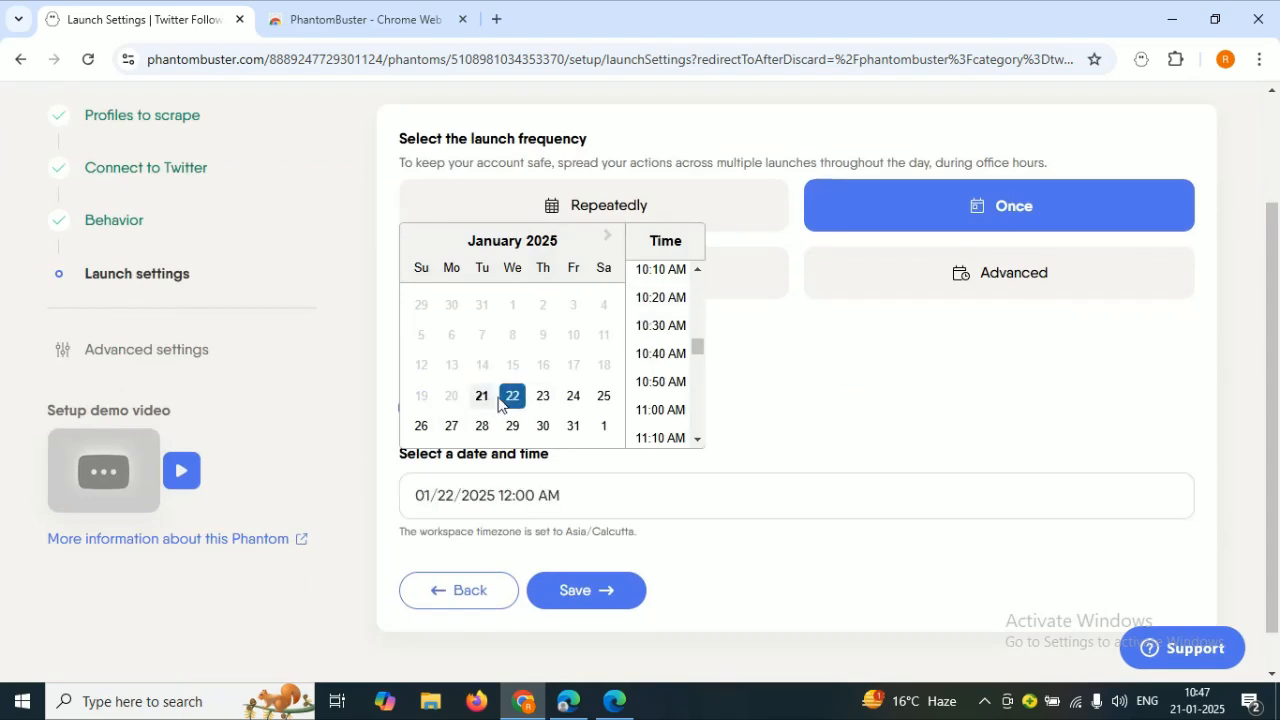
left_click(660, 271)
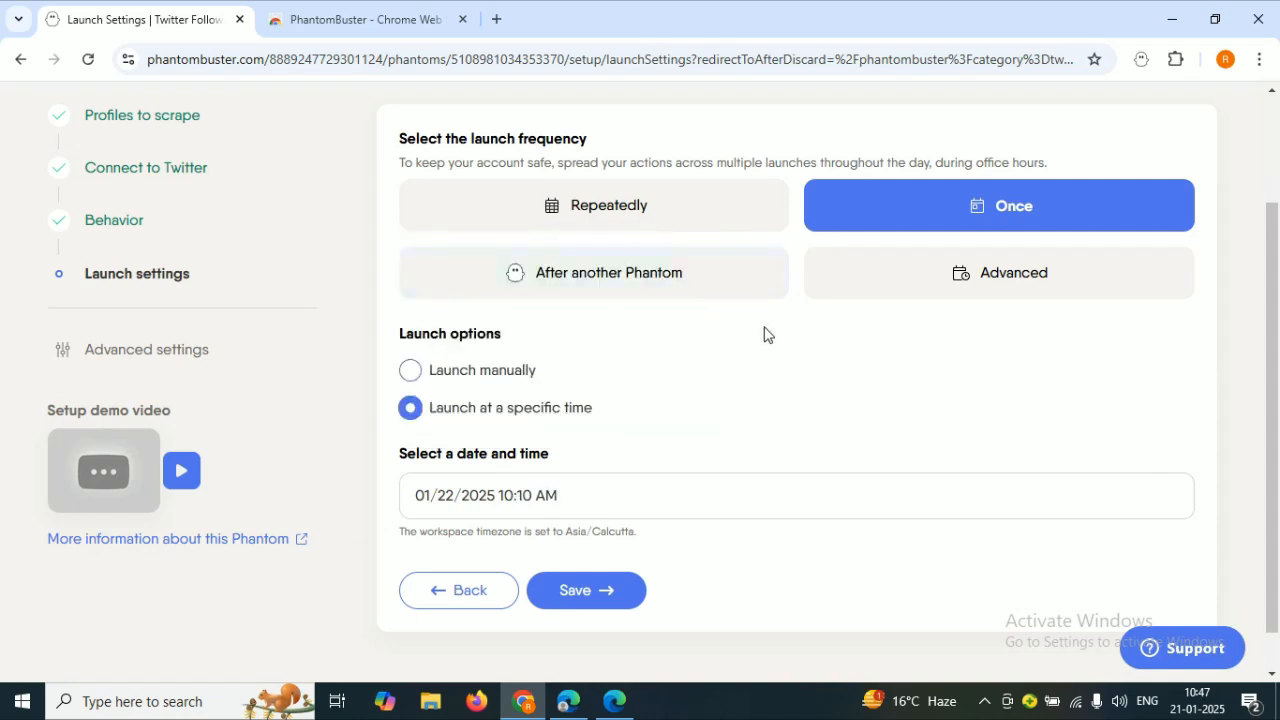
Step: Try the repeated launch option and look through its available frequencies
left_click(668, 212)
left_click(559, 417)
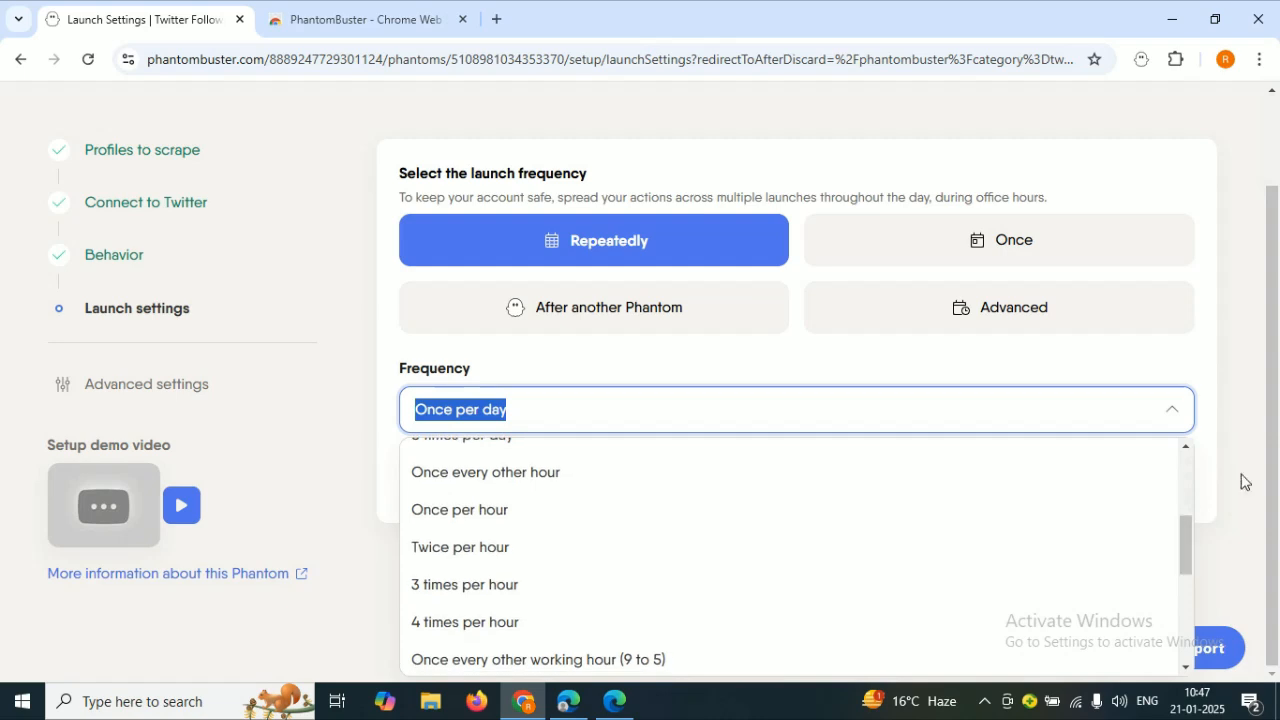
left_click(998, 349)
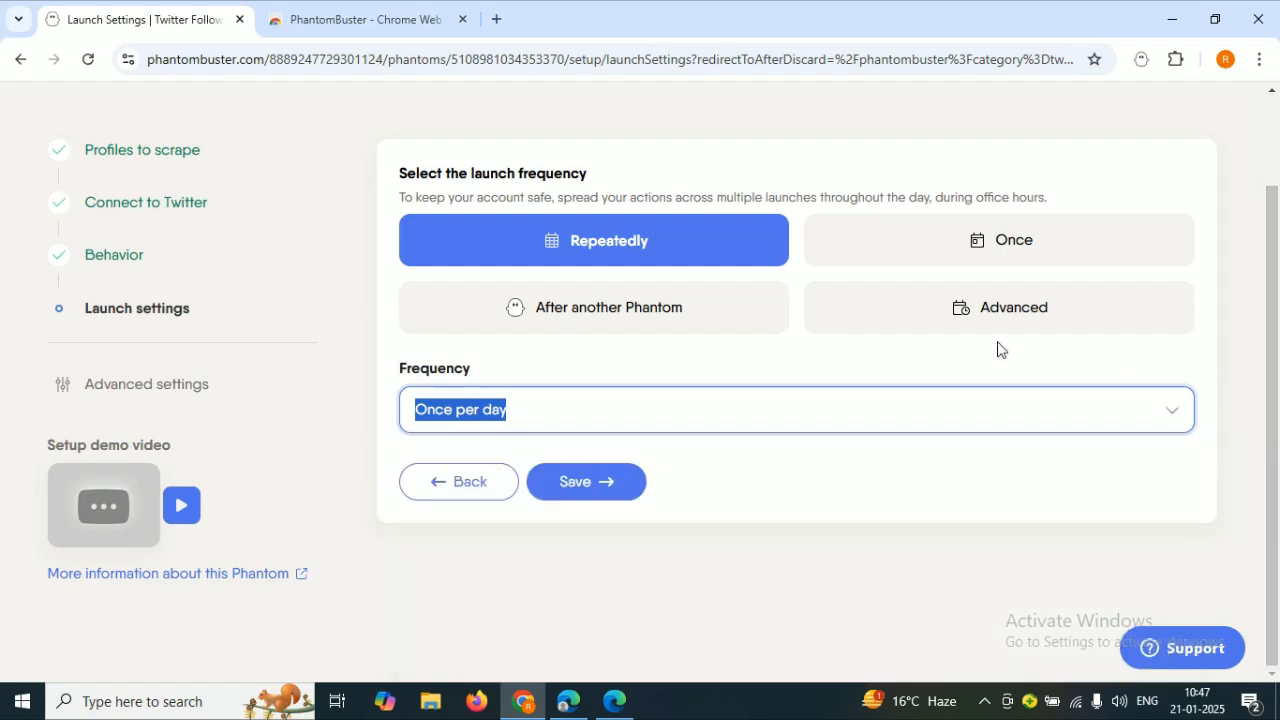
Step: Set the phantom to launch once and manually, and save the launch settings
left_click(929, 251)
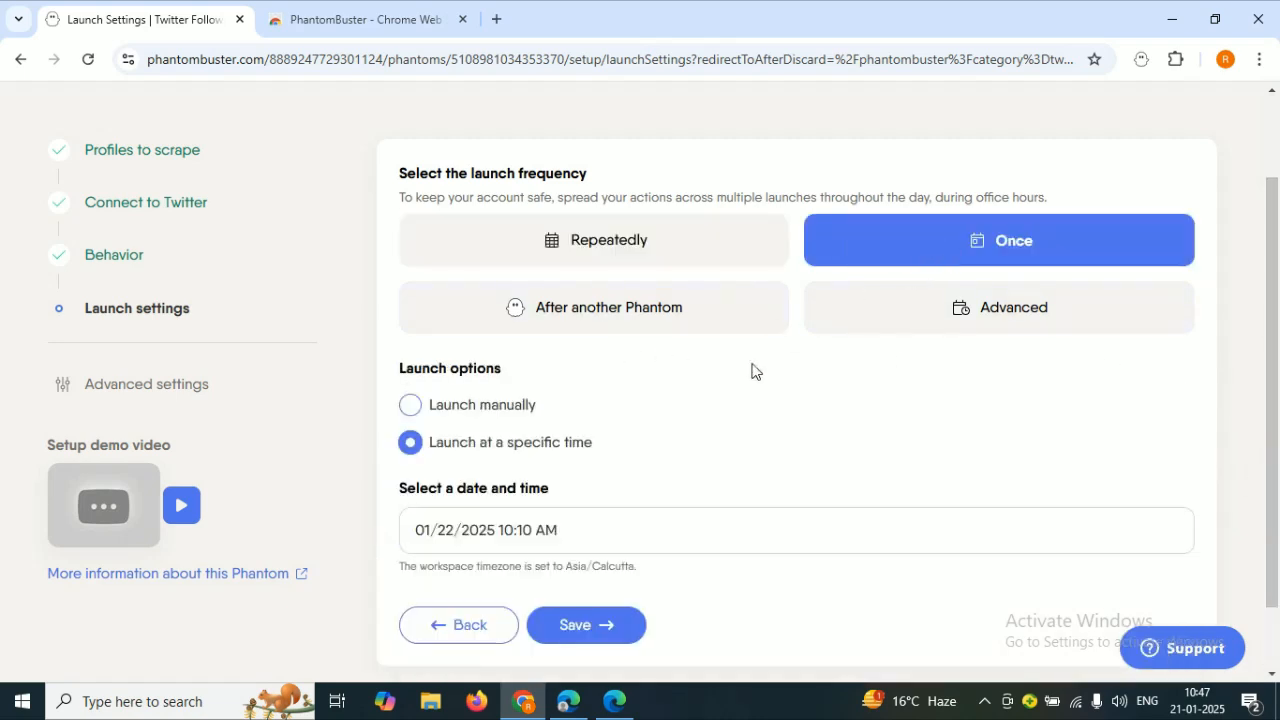
scroll(1270, 412, "down", 1)
left_click(463, 324)
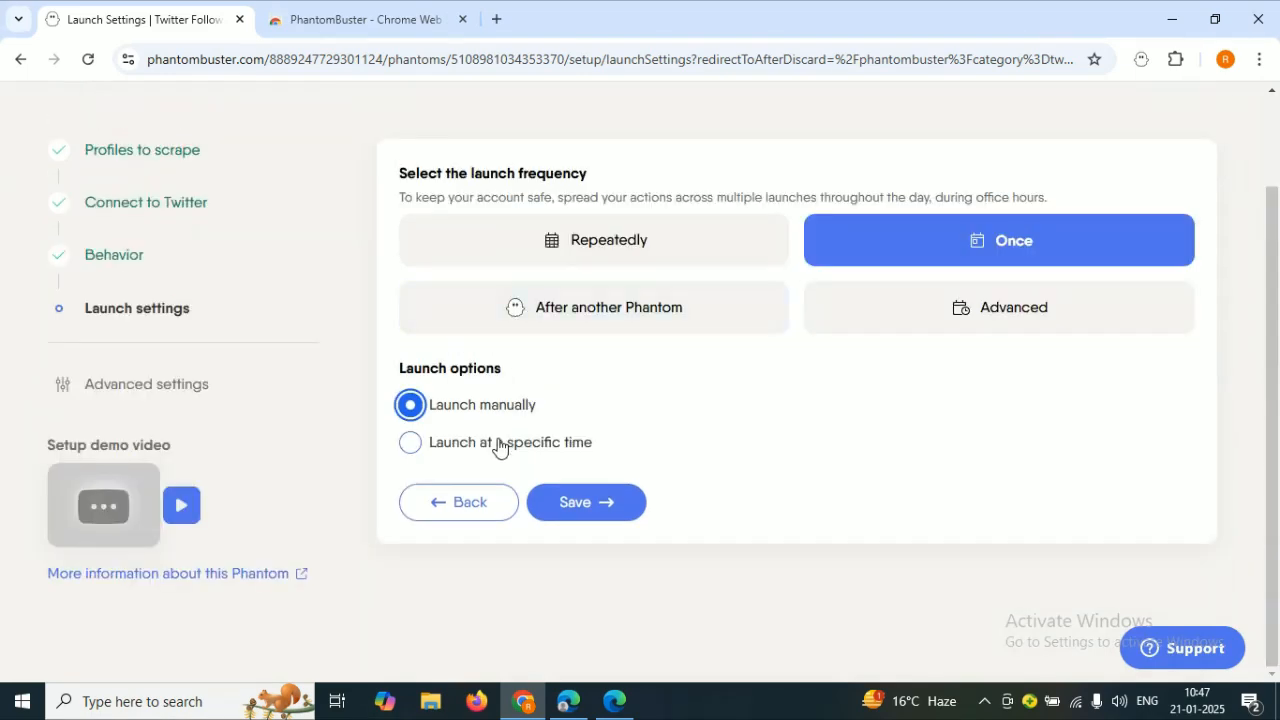
left_click(627, 513)
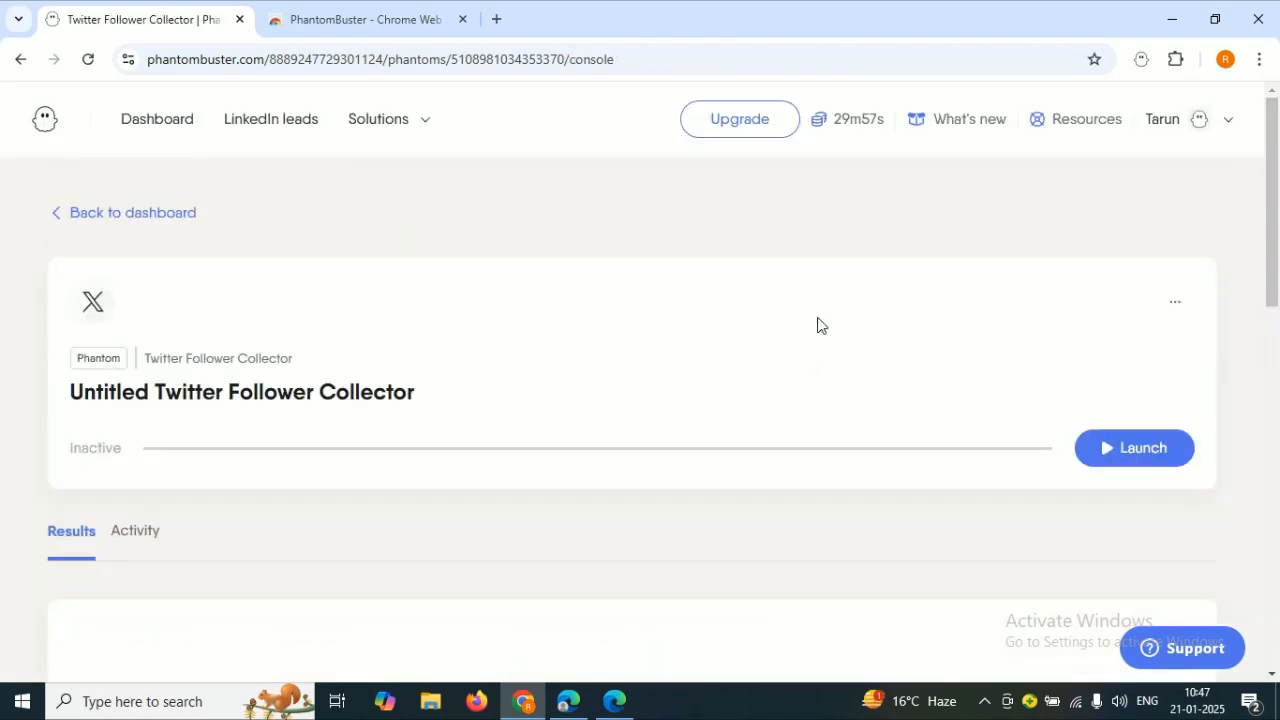
Step: Launch the Twitter Follower Collector phantom and follow its progress until the run ends
left_click_drag(1273, 220, 1246, 303)
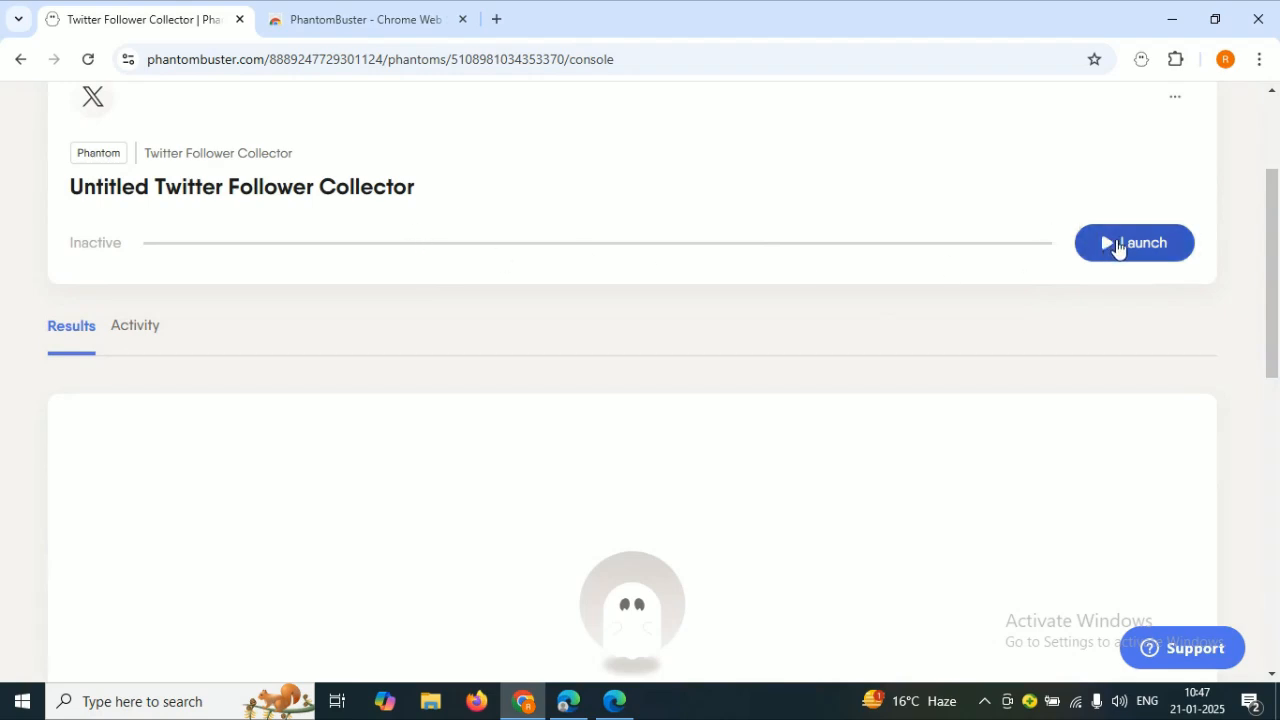
left_click(1118, 249)
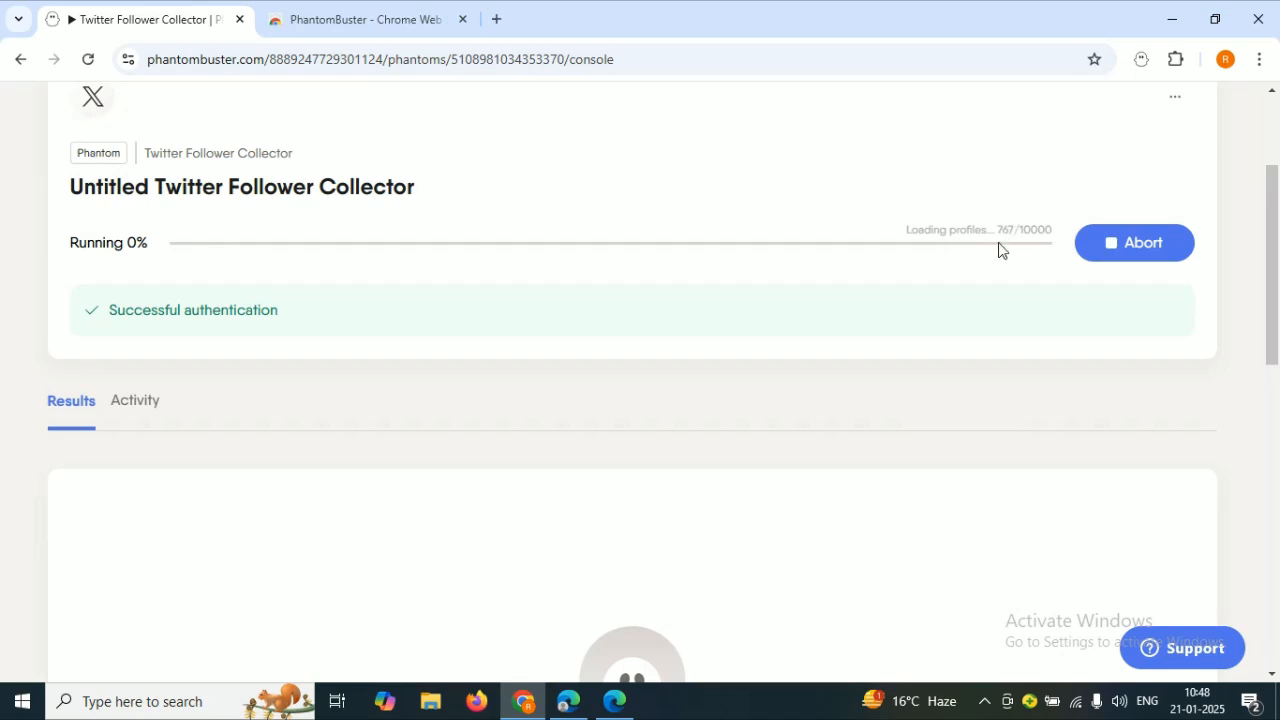
scroll(800, 300, "up", 1)
left_click_drag(1272, 270, 1278, 335)
scroll(1108, 260, "up", 2)
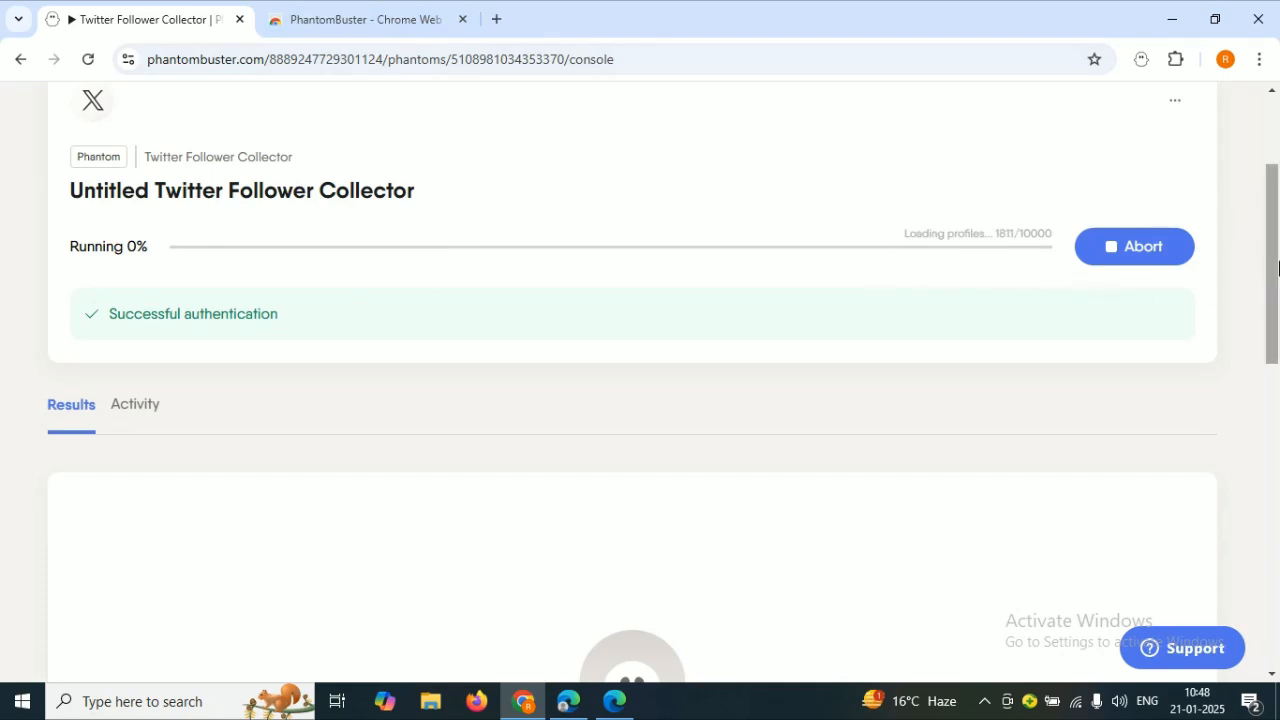
scroll(1172, 248, "down", 1)
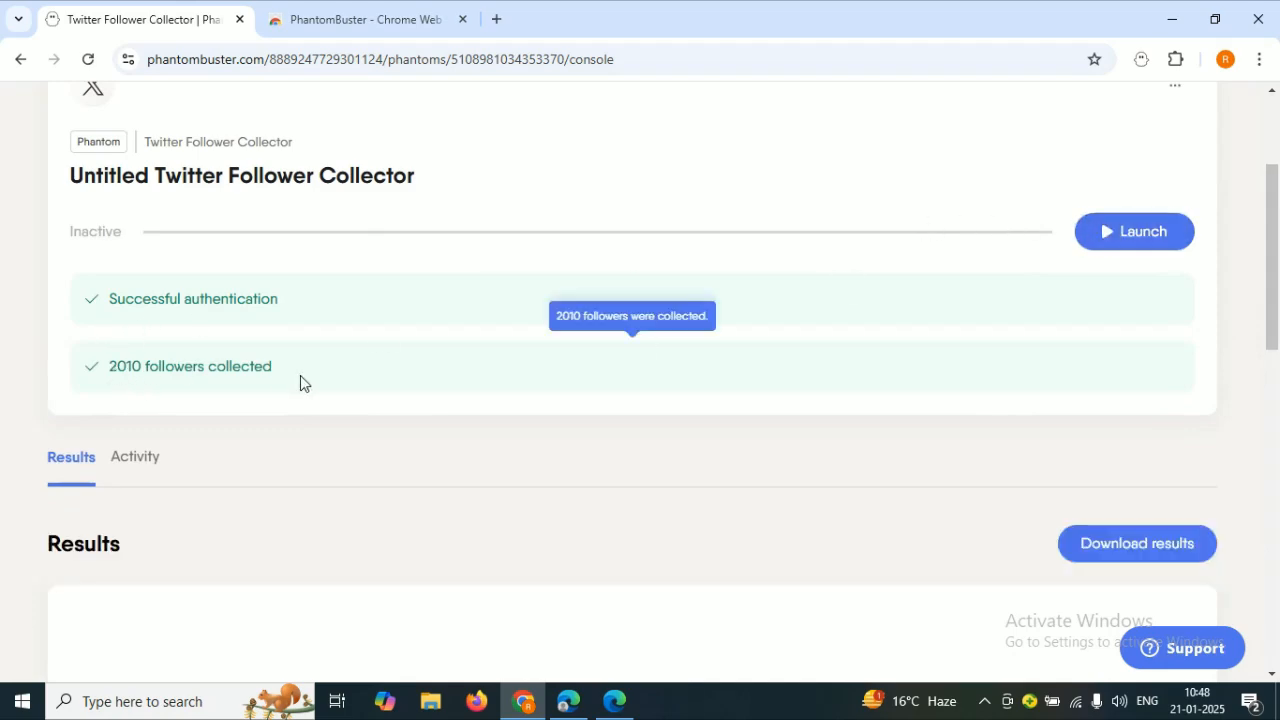
Step: Look through the collected followers in the results table down to its page navigation
scroll(300, 382, "down", 2)
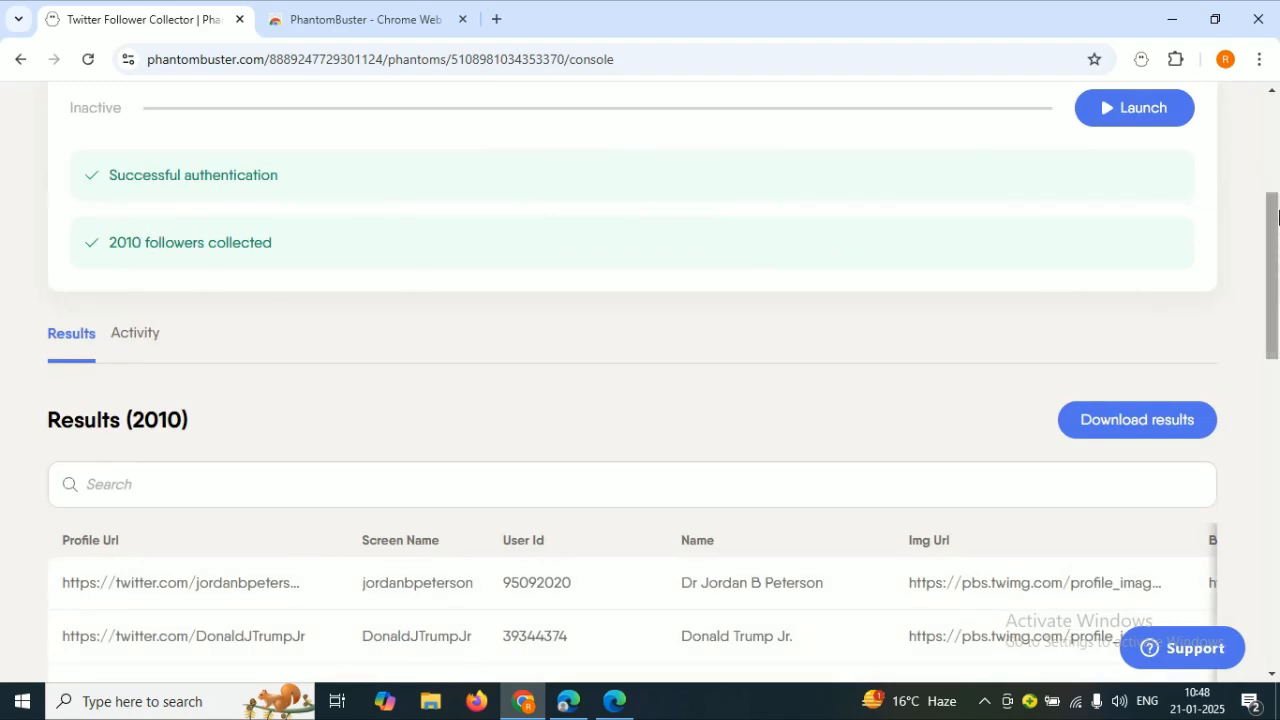
left_click_drag(1278, 227, 1278, 332)
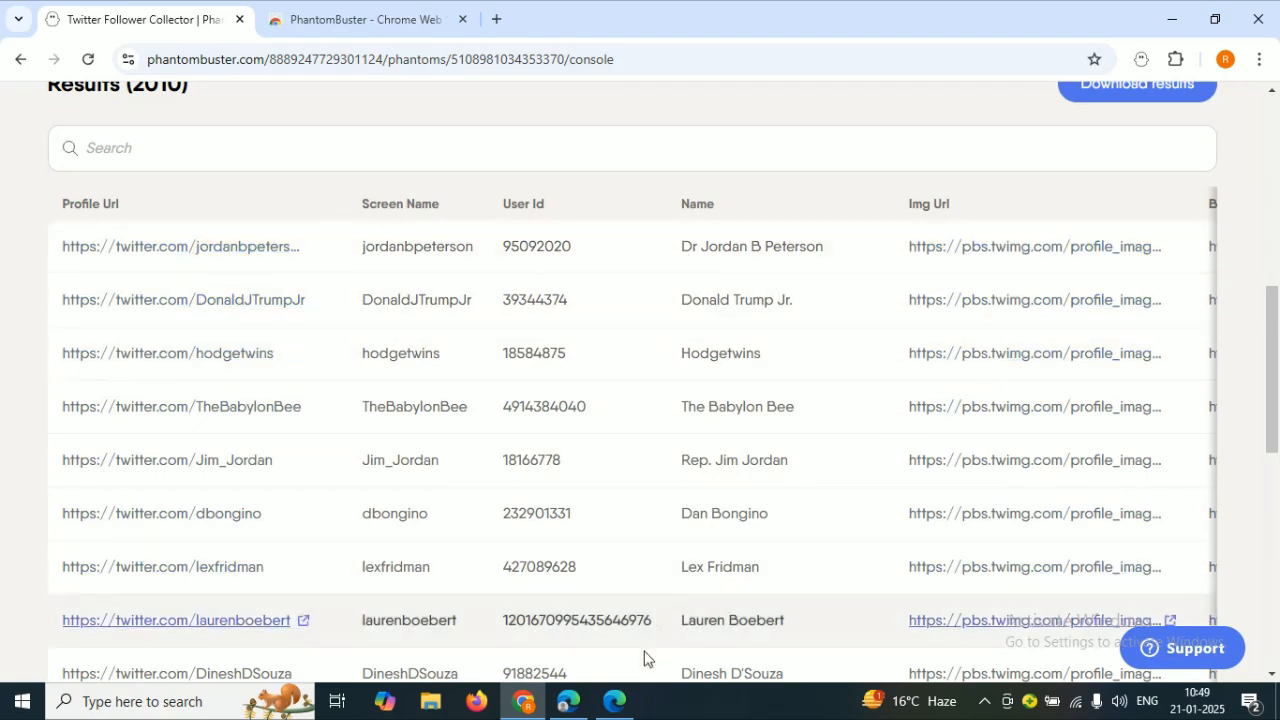
scroll(700, 400, "down", 3)
scroll(330, 568, "up", 1)
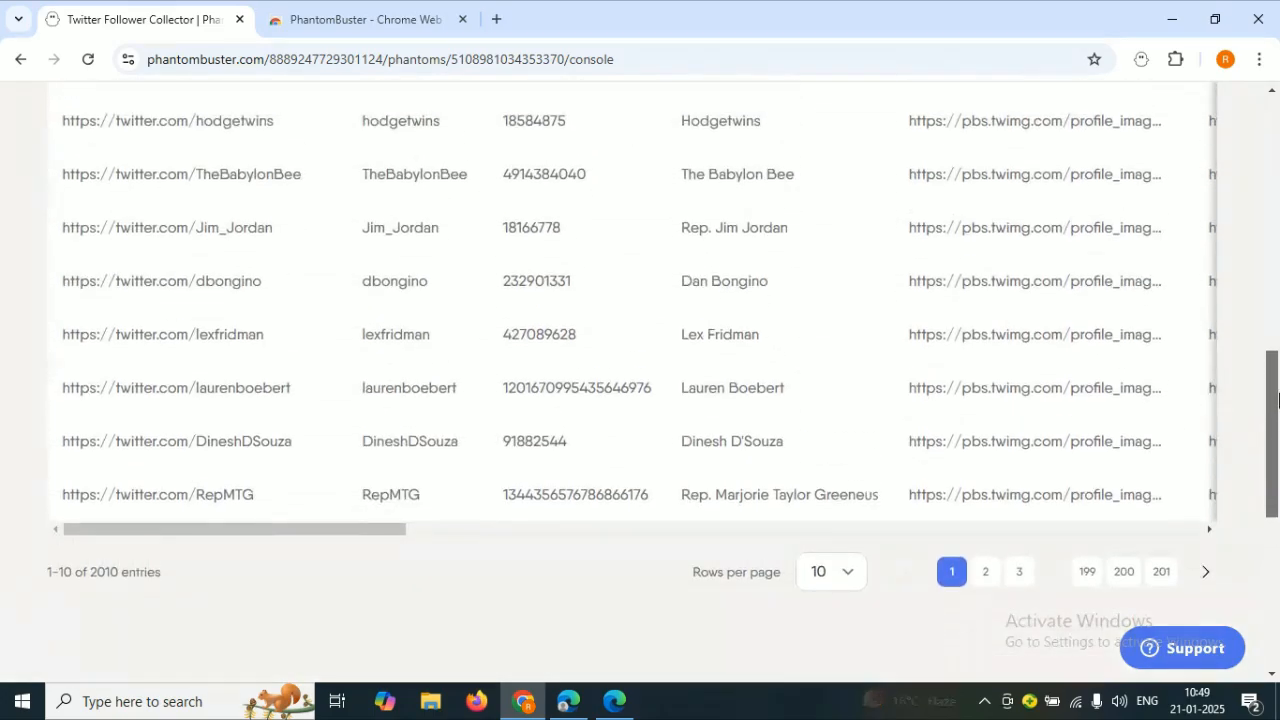
Step: Look through the background image, bio, website and location columns of the collected followers in the results table
left_click_drag(349, 543, 641, 549)
left_click_drag(1276, 433, 1277, 375)
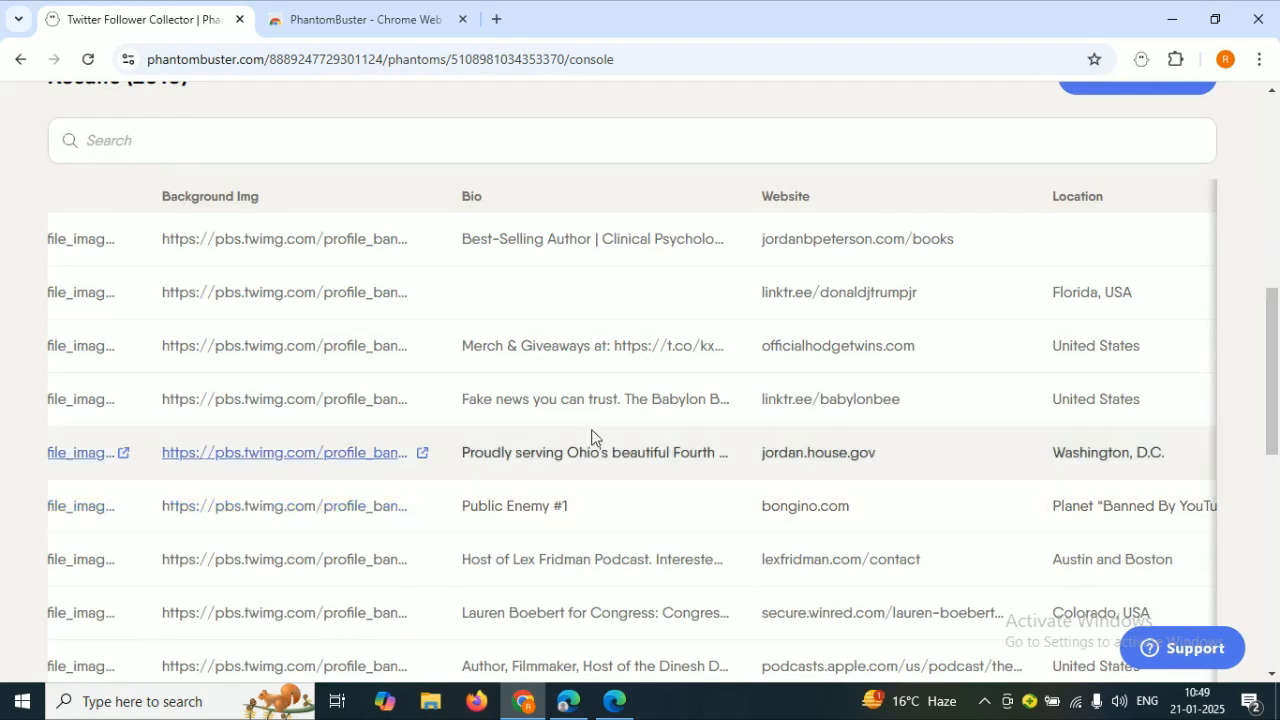
scroll(580, 445, "up", 1)
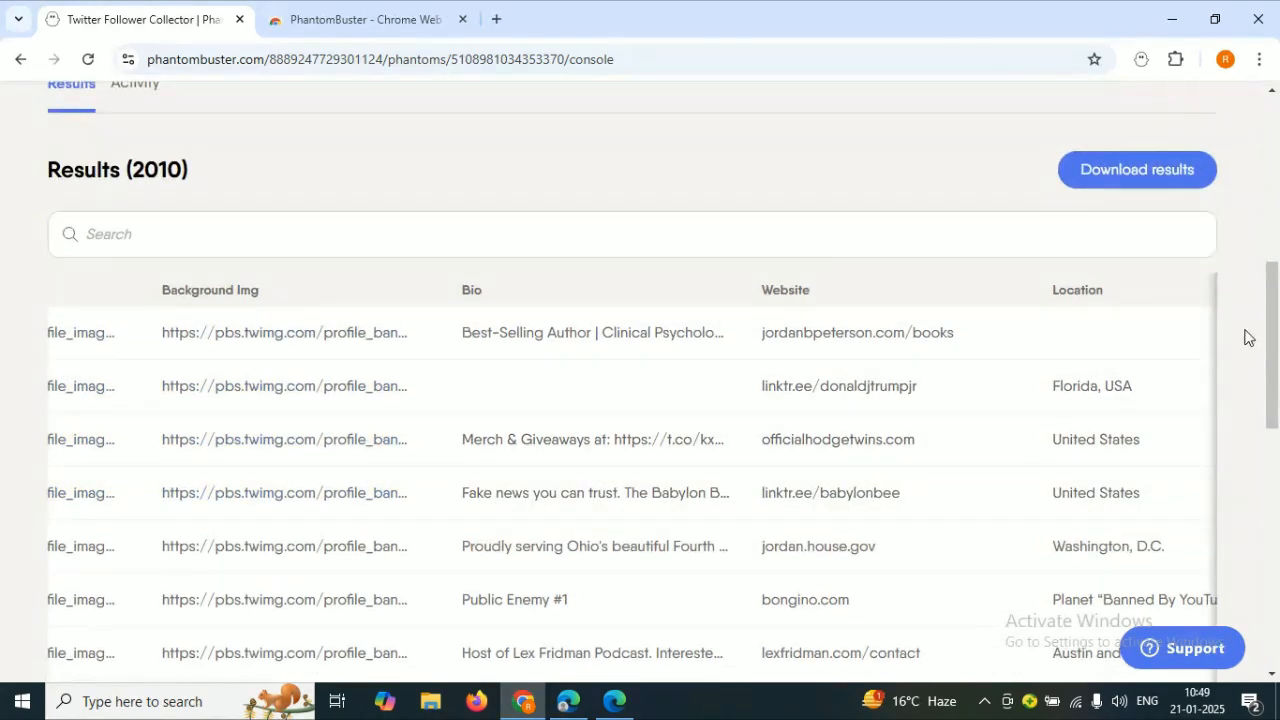
left_click_drag(1277, 299, 1277, 352)
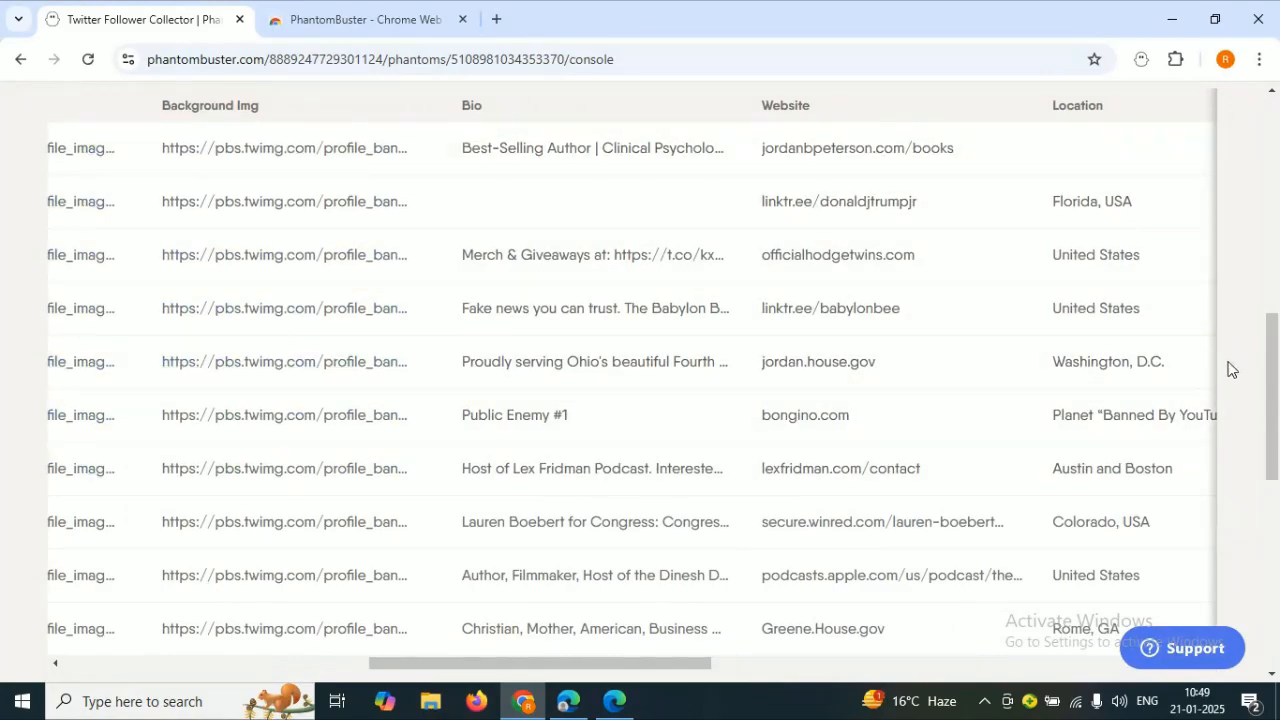
mouse_move(1277, 372)
left_mouse_down()
mouse_move(1277, 402)
mouse_move(1277, 355)
mouse_move(1278, 378)
left_mouse_up()
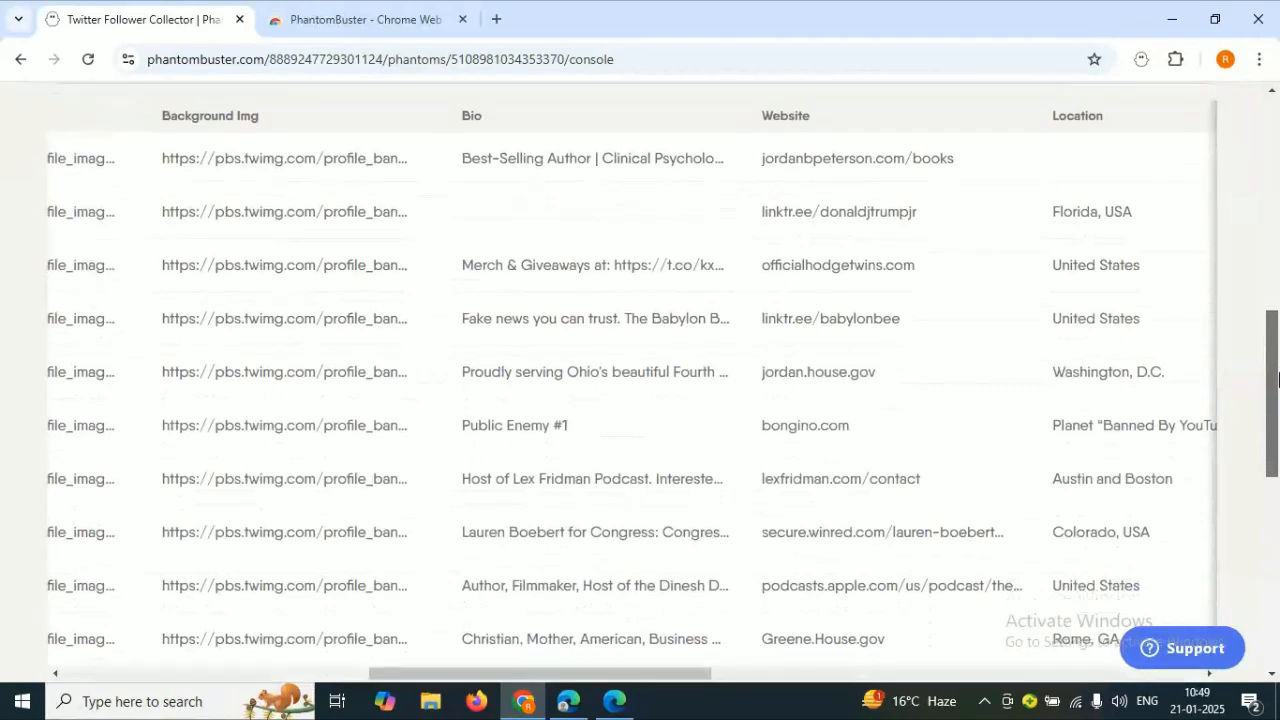
scroll(462, 480, "down", 1)
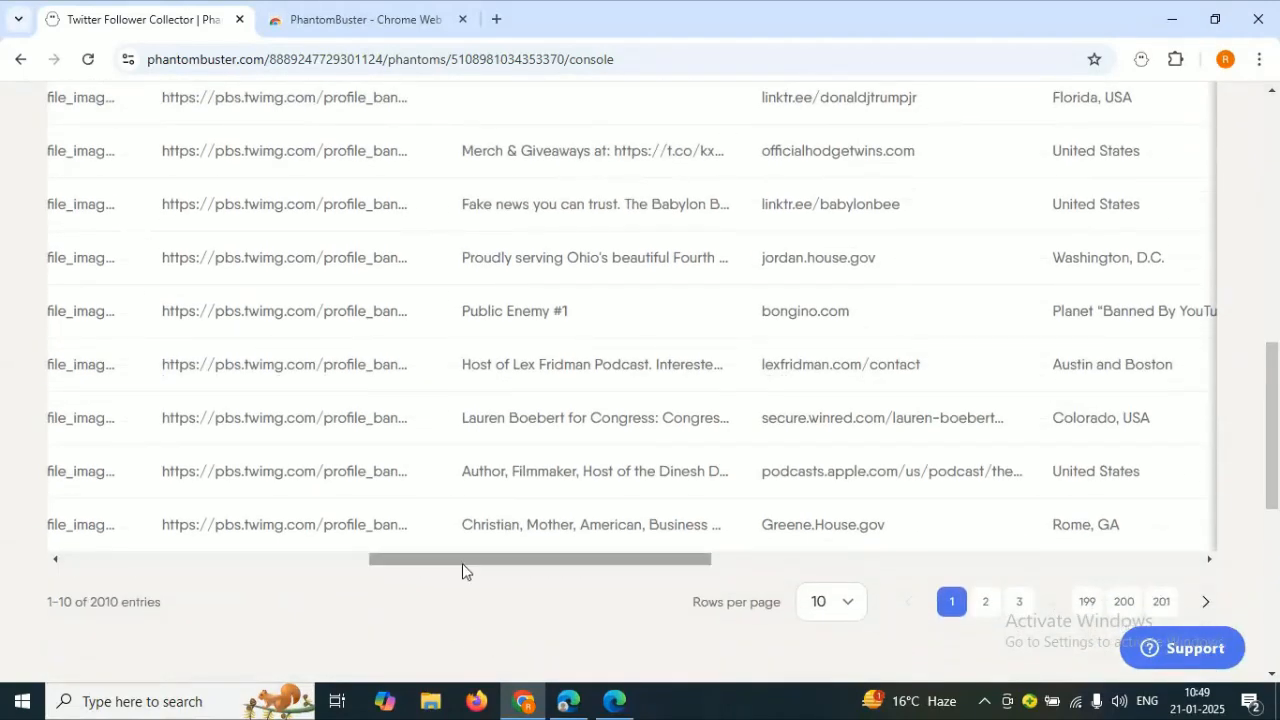
Step: Examine the remaining follower columns, from account creation date and follower, friend and tweet counts to certification, query and timestamp
left_click_drag(462, 563, 738, 600)
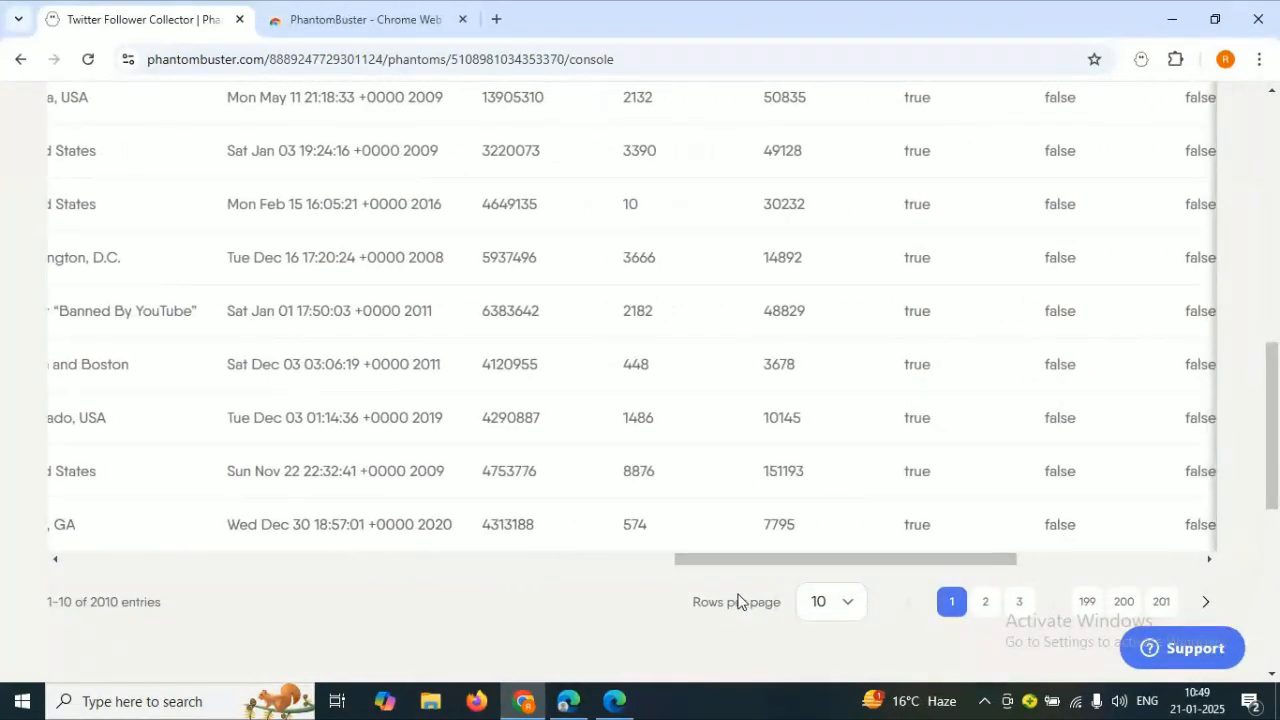
left_click_drag(1273, 426, 1273, 368)
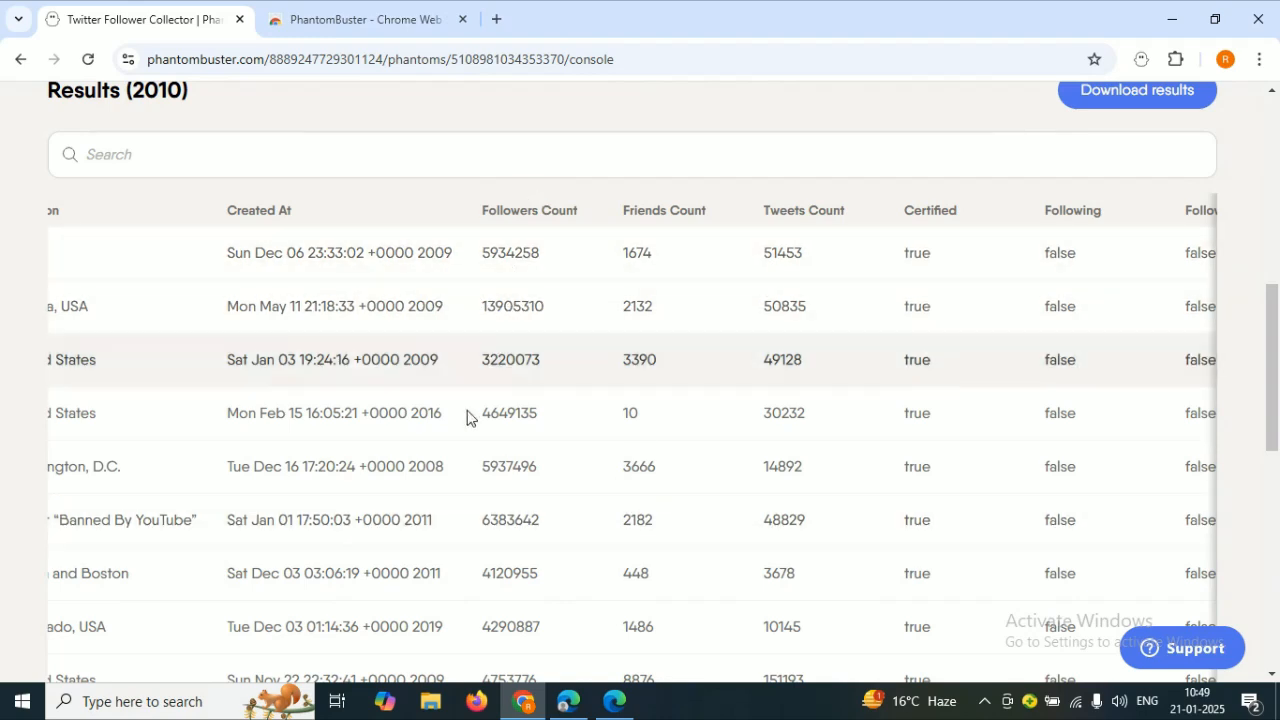
left_click_drag(1278, 348, 1278, 365)
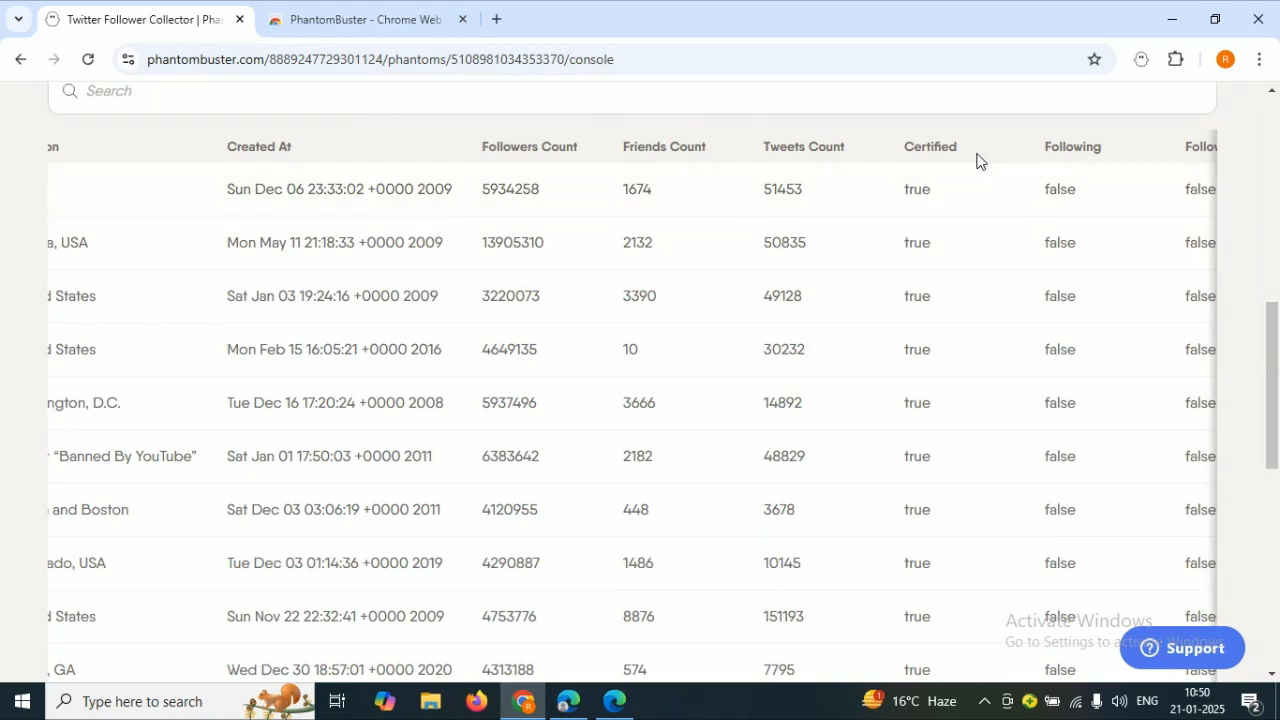
scroll(1020, 466, "down", 1)
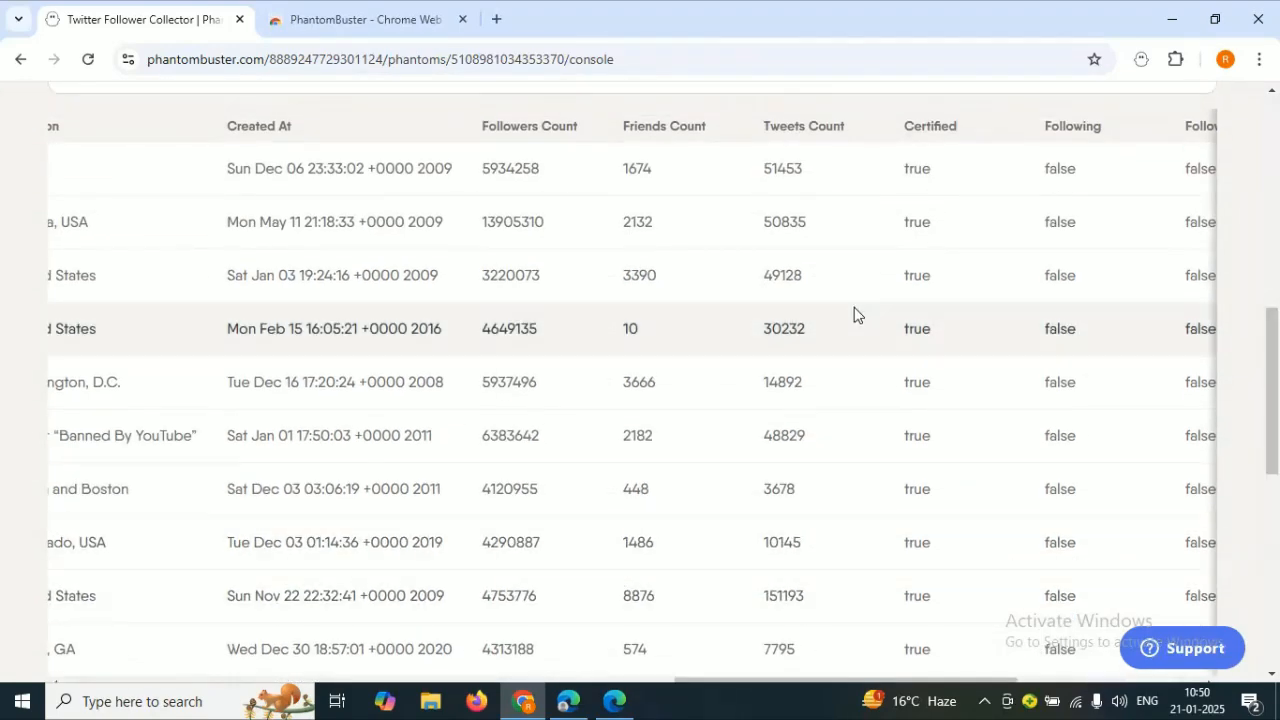
left_click_drag(1273, 415, 1276, 388)
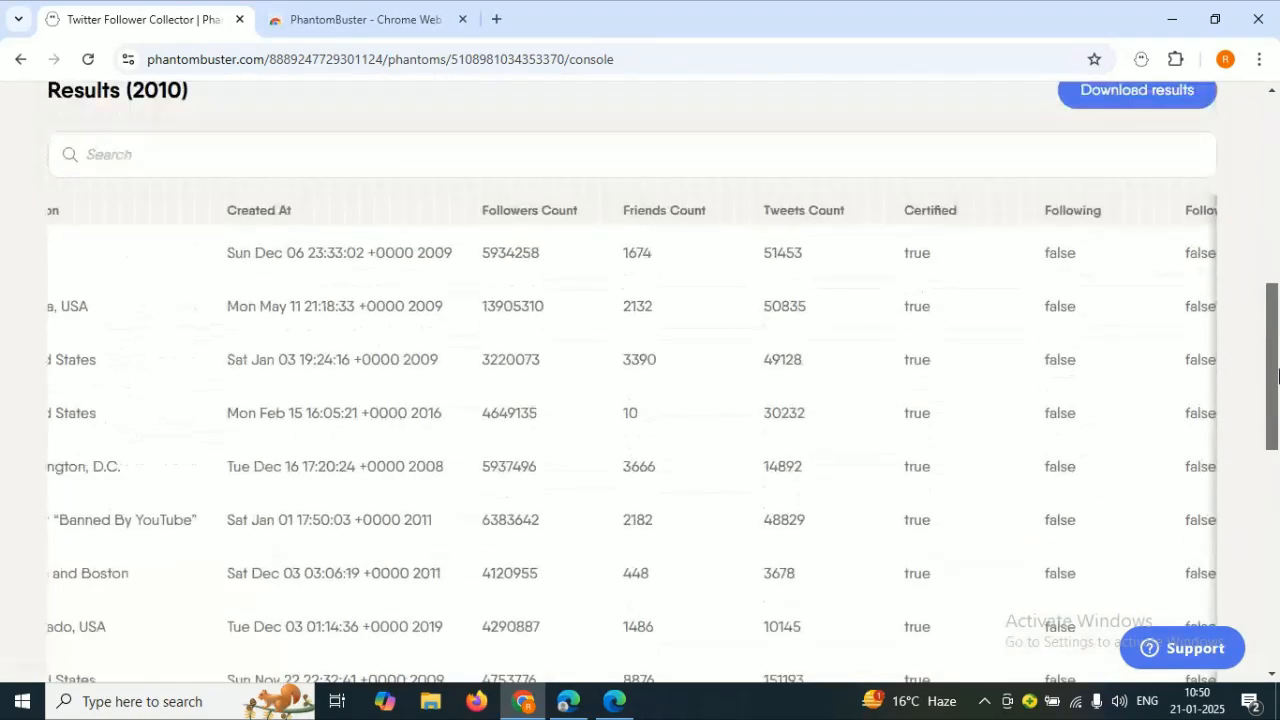
left_click_drag(1271, 321, 1270, 358)
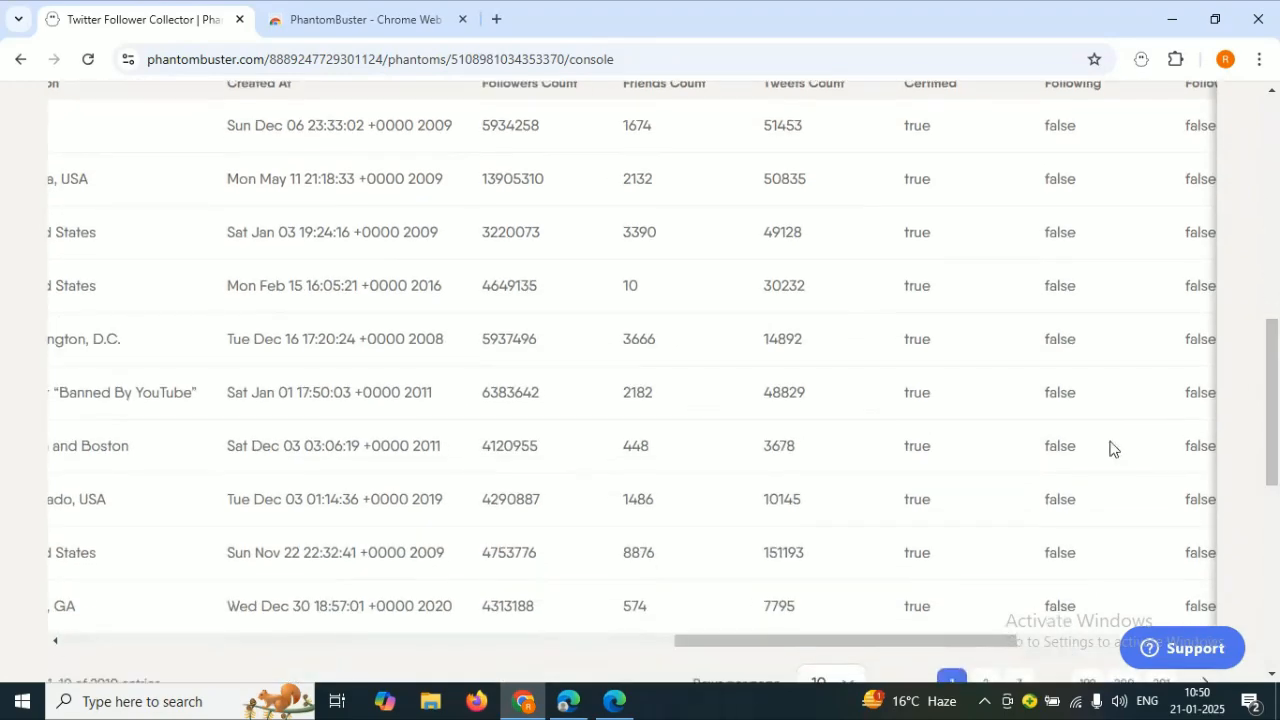
left_click_drag(980, 640, 1170, 620)
left_click_drag(1268, 423, 1276, 355)
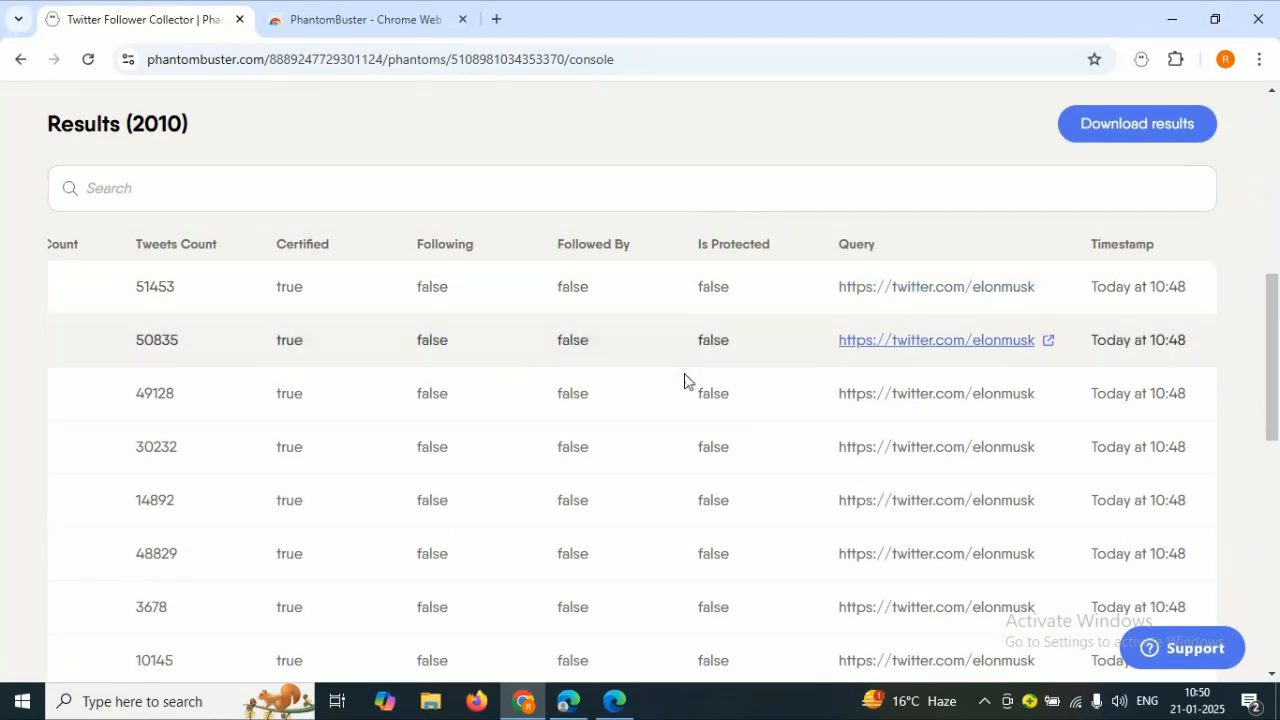
left_click_drag(1277, 322, 1278, 404)
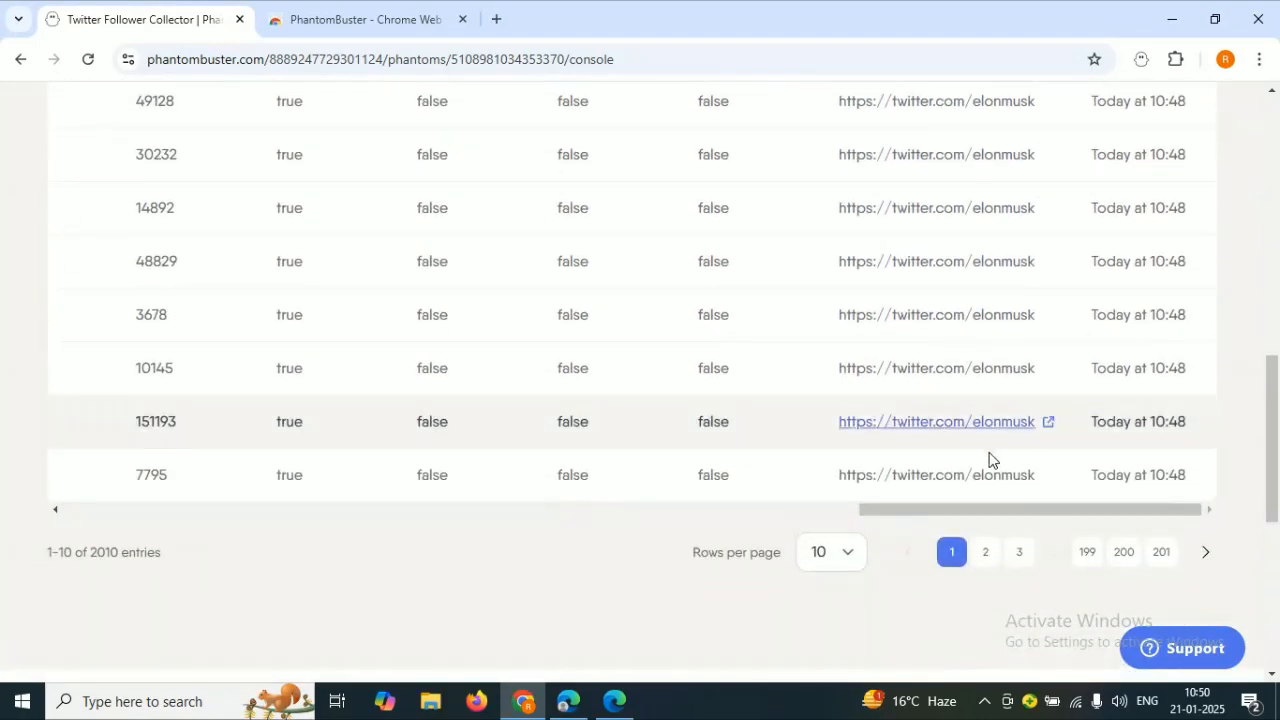
Step: Return to the first columns of the follower results and review the results header, download option, page navigation and search field
left_click_drag(1020, 509, 156, 490)
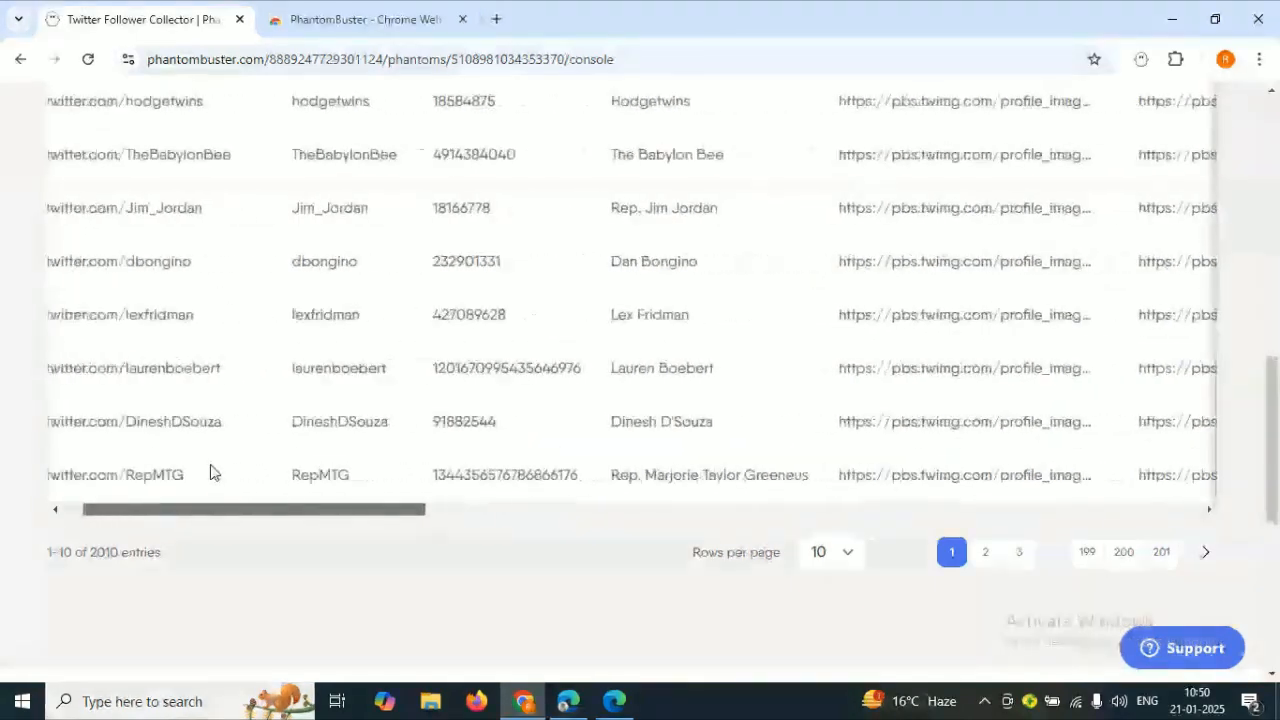
left_click_drag(1276, 400, 1278, 311)
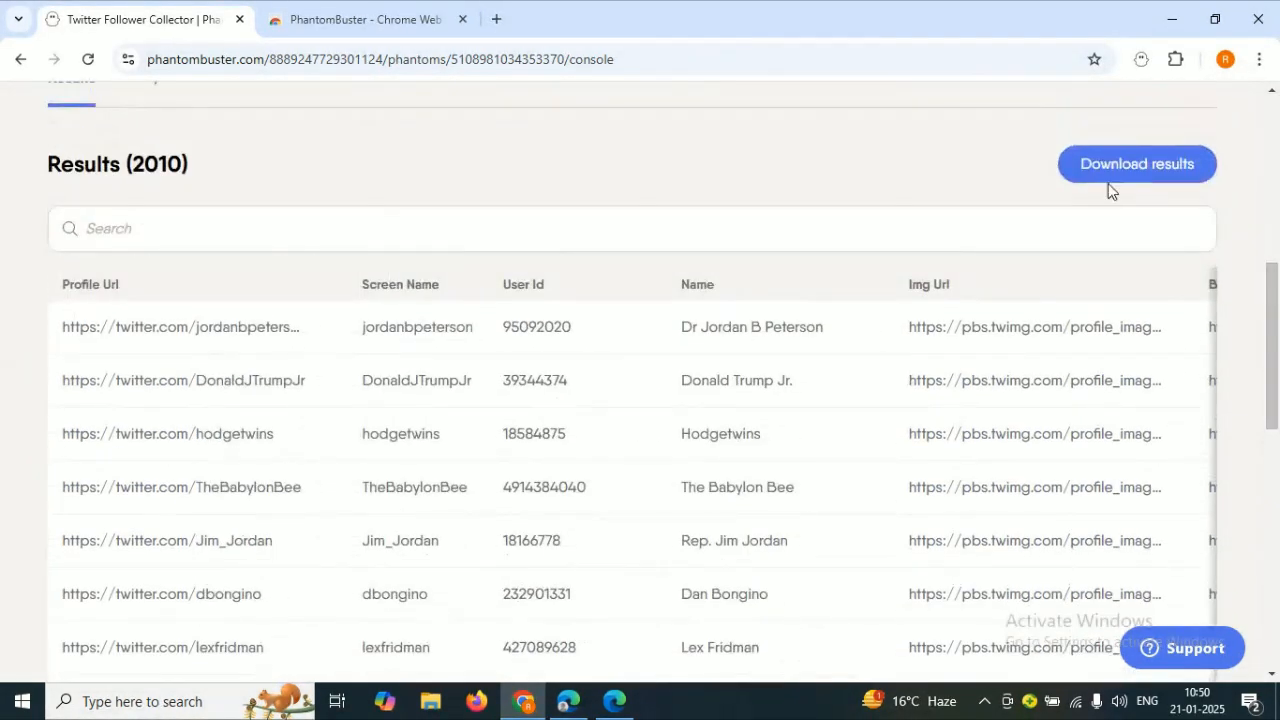
scroll(1278, 327, "up", 1)
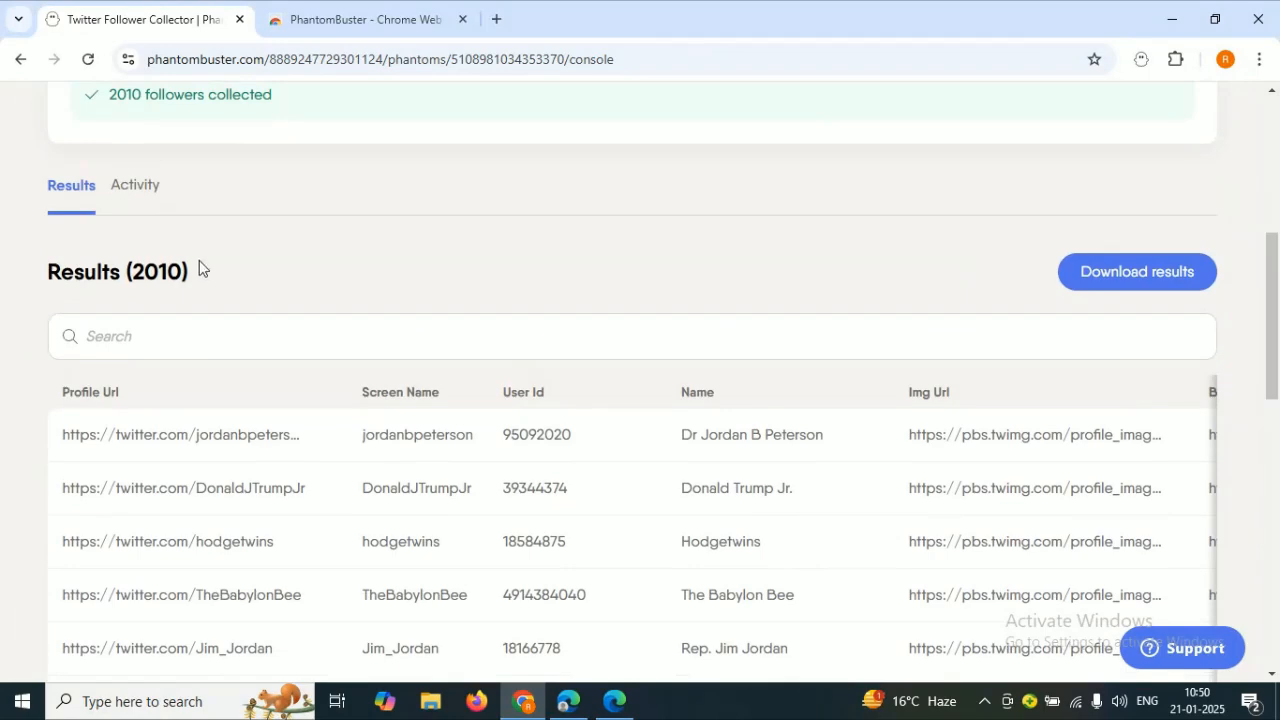
scroll(980, 340, "down", 7)
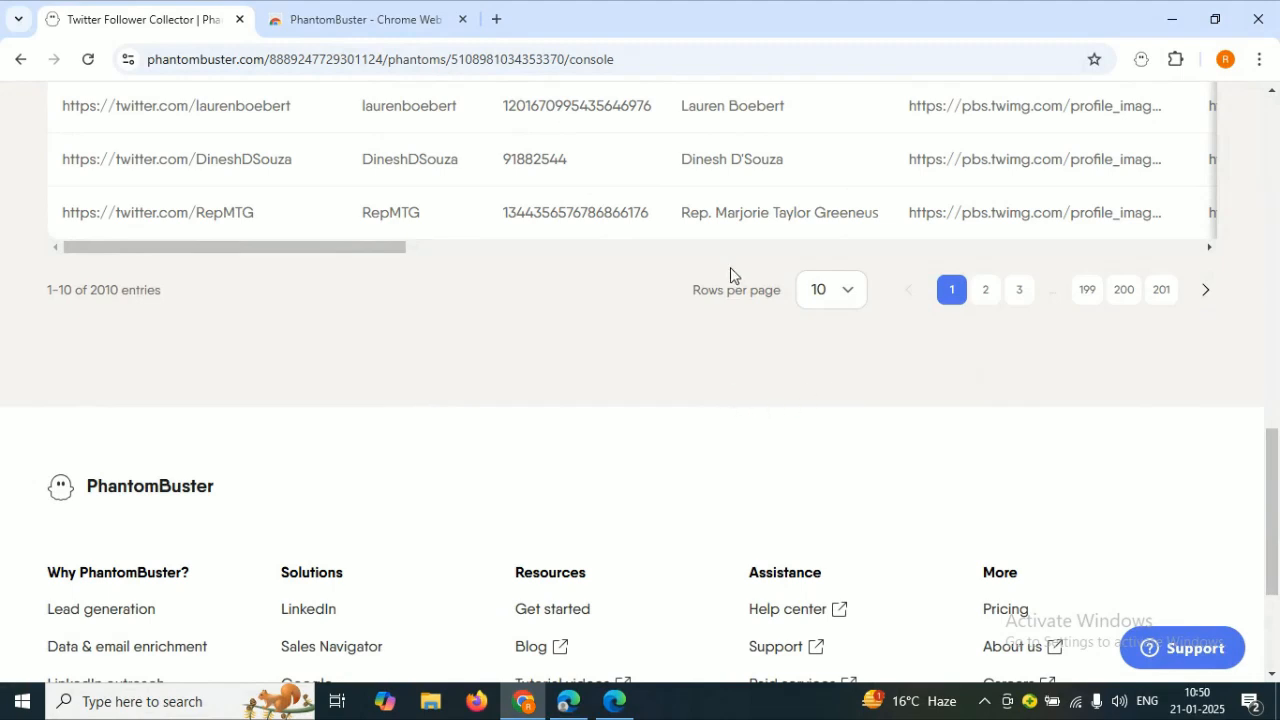
left_click_drag(1276, 494, 1278, 418)
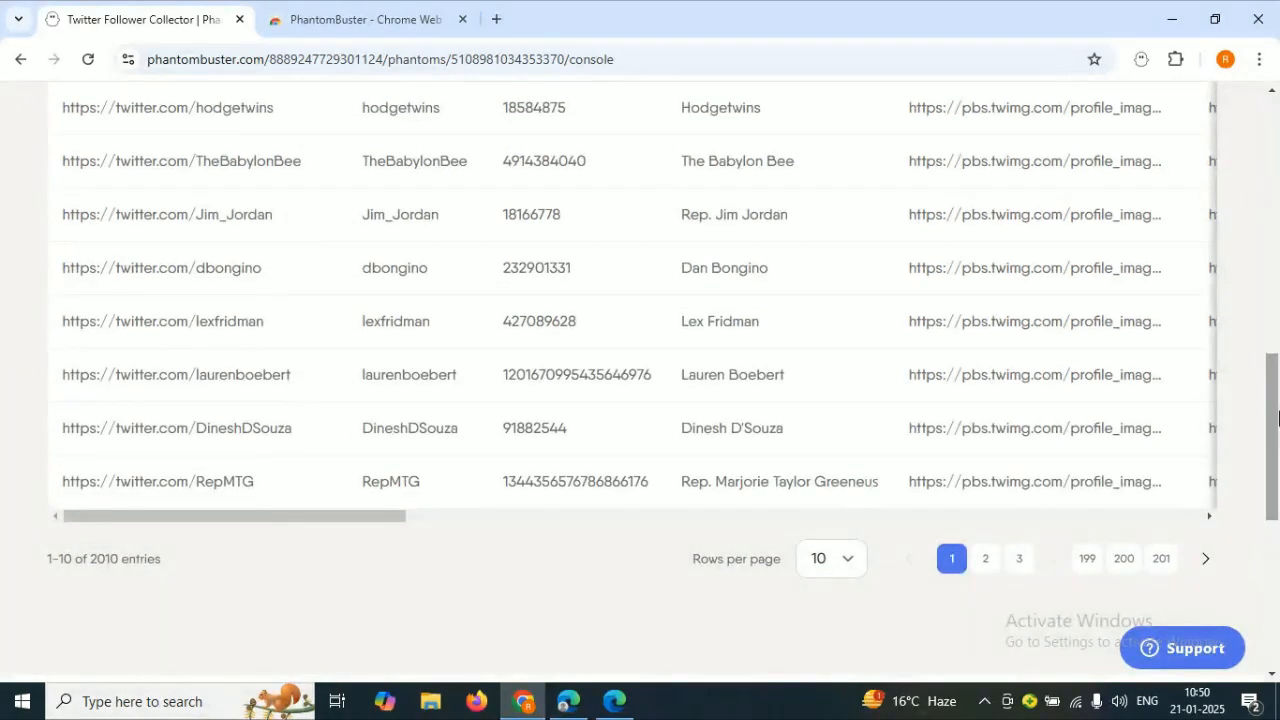
left_click_drag(1276, 418, 1278, 247)
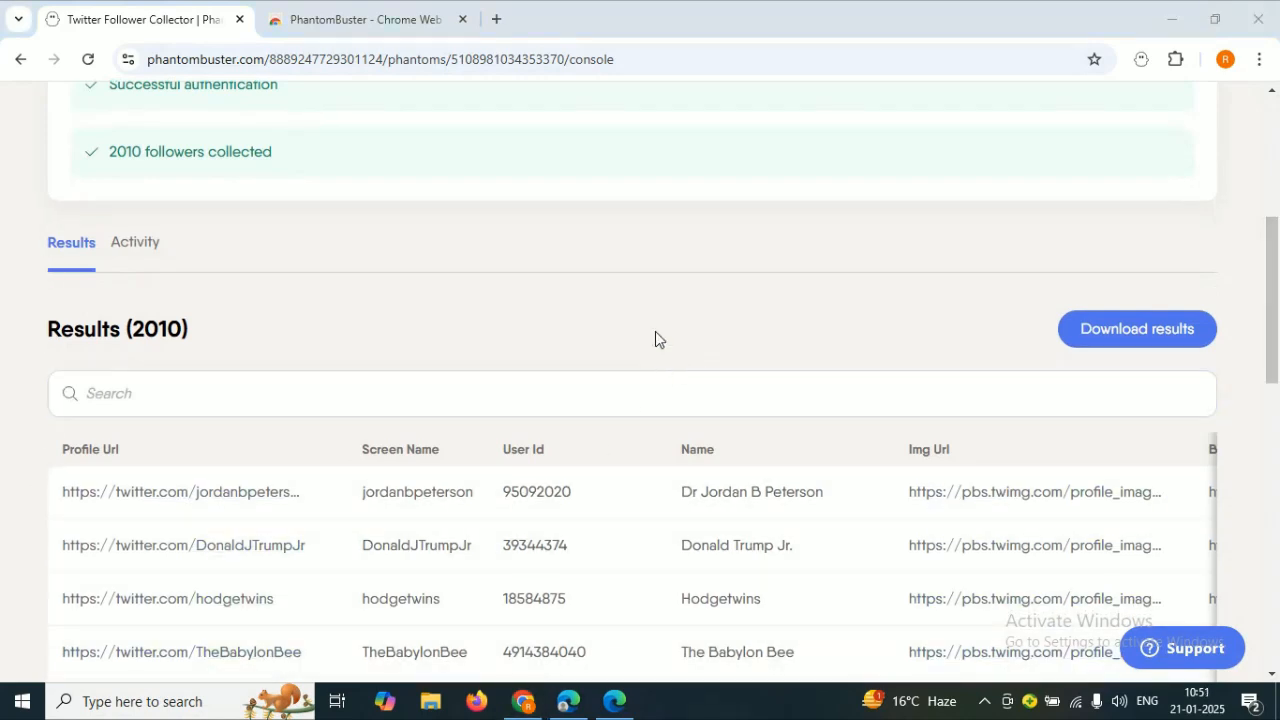
left_click_drag(1274, 337, 1275, 368)
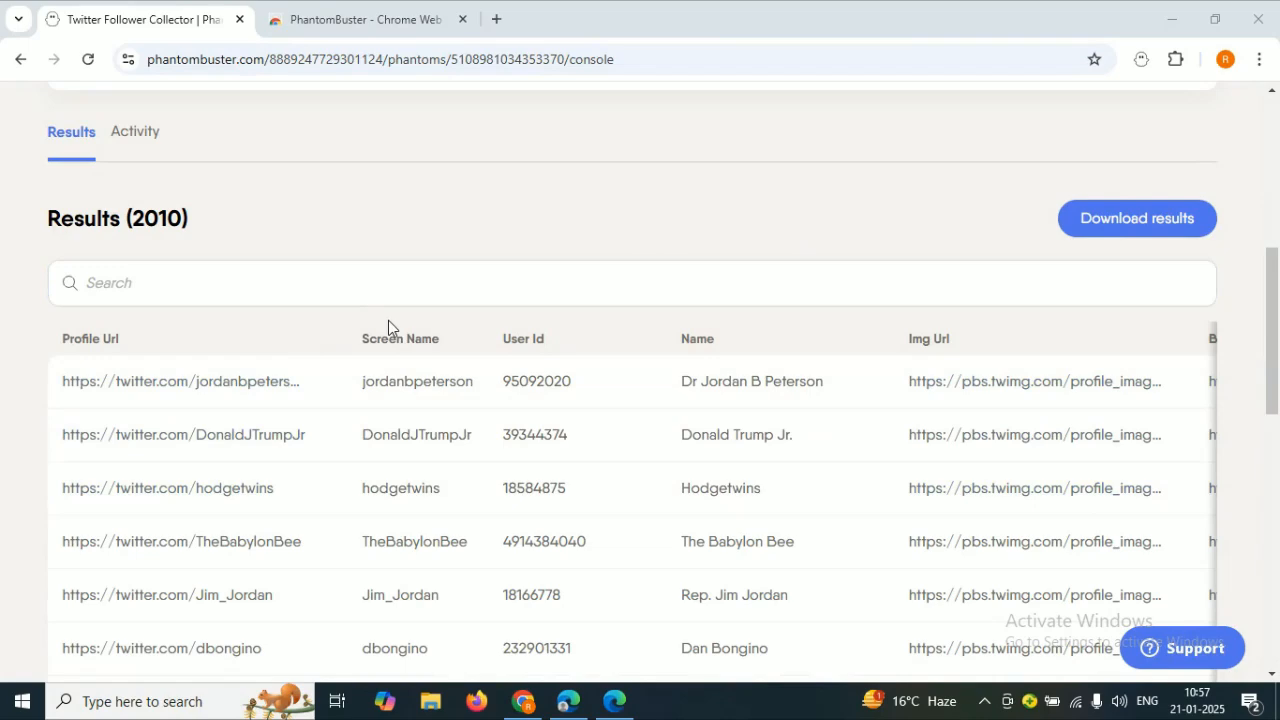
left_click(475, 302)
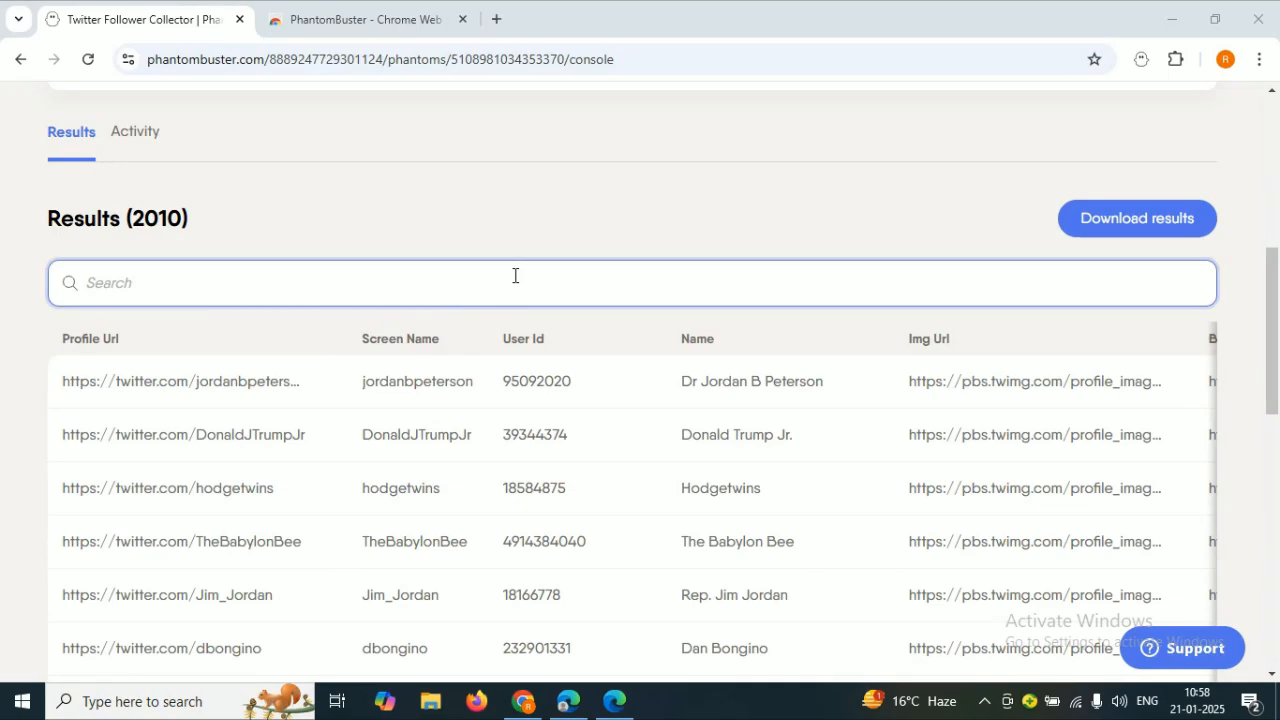
Step: Select the address of Elon Musk's X profile, and start a new Twitter Following Collector from PhantomBuster's Twitter solutions
left_click(346, 252)
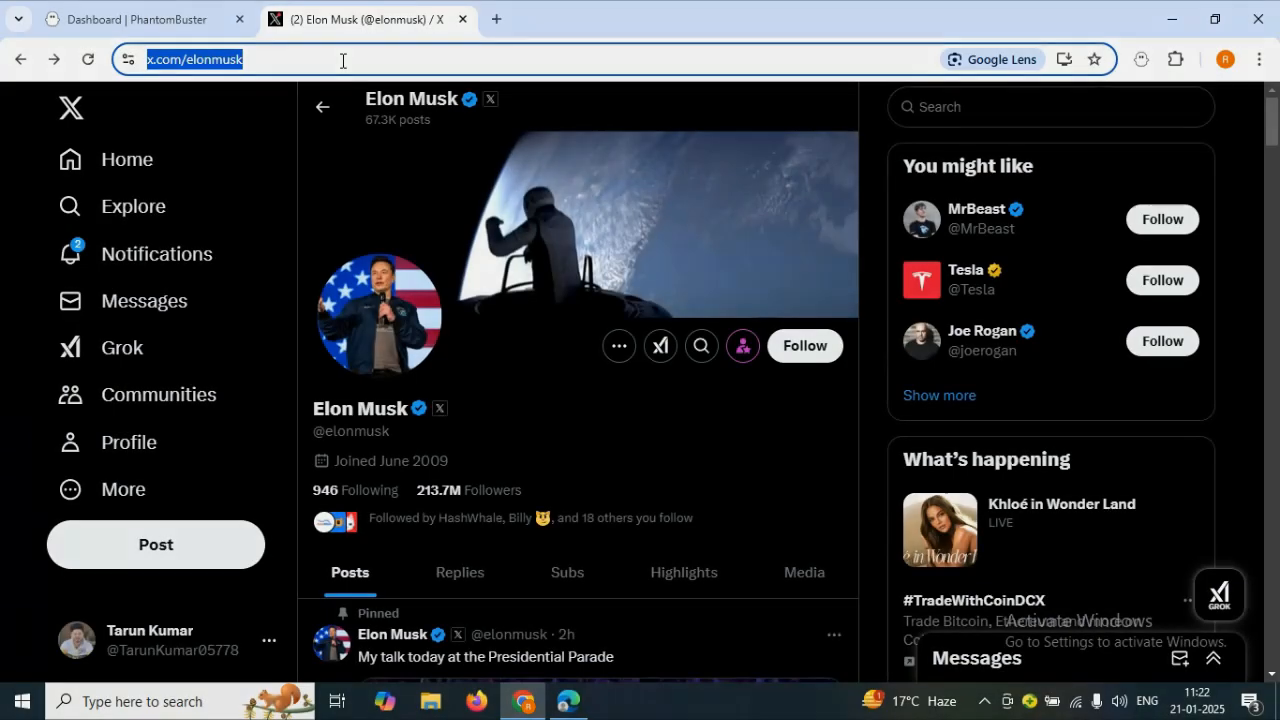
left_click(198, 18)
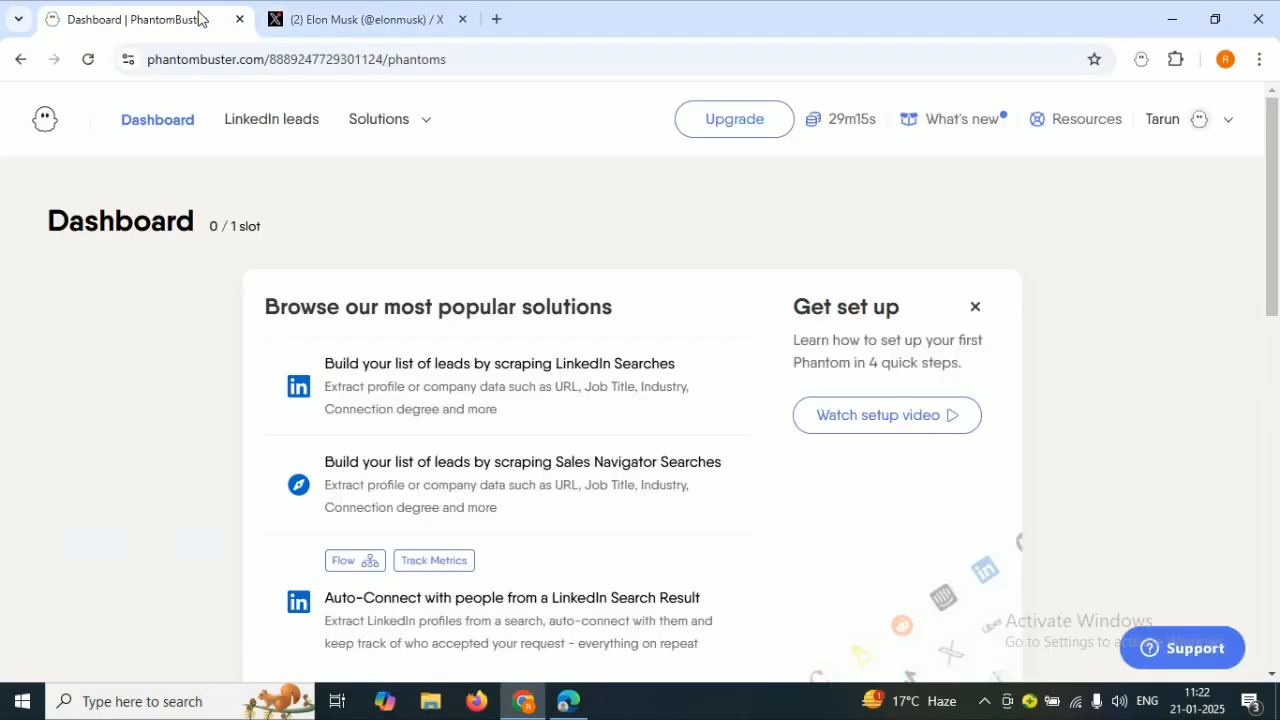
mouse_move(366, 151)
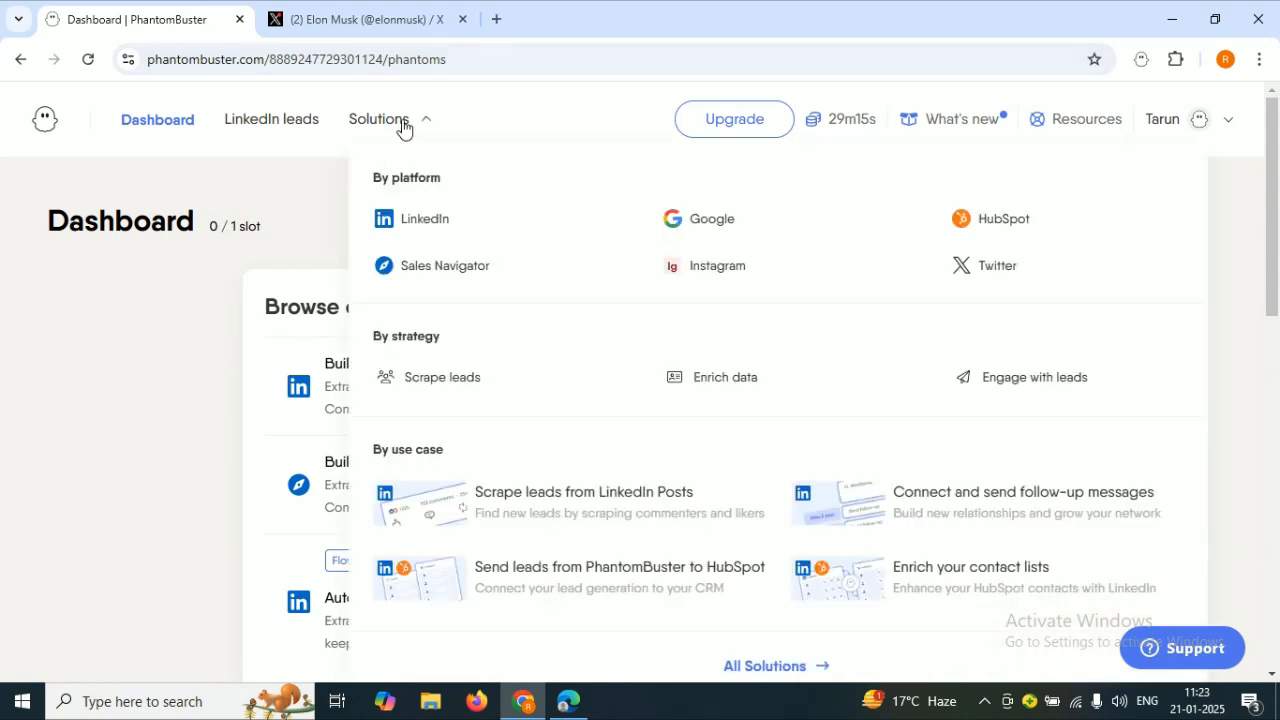
left_click(995, 276)
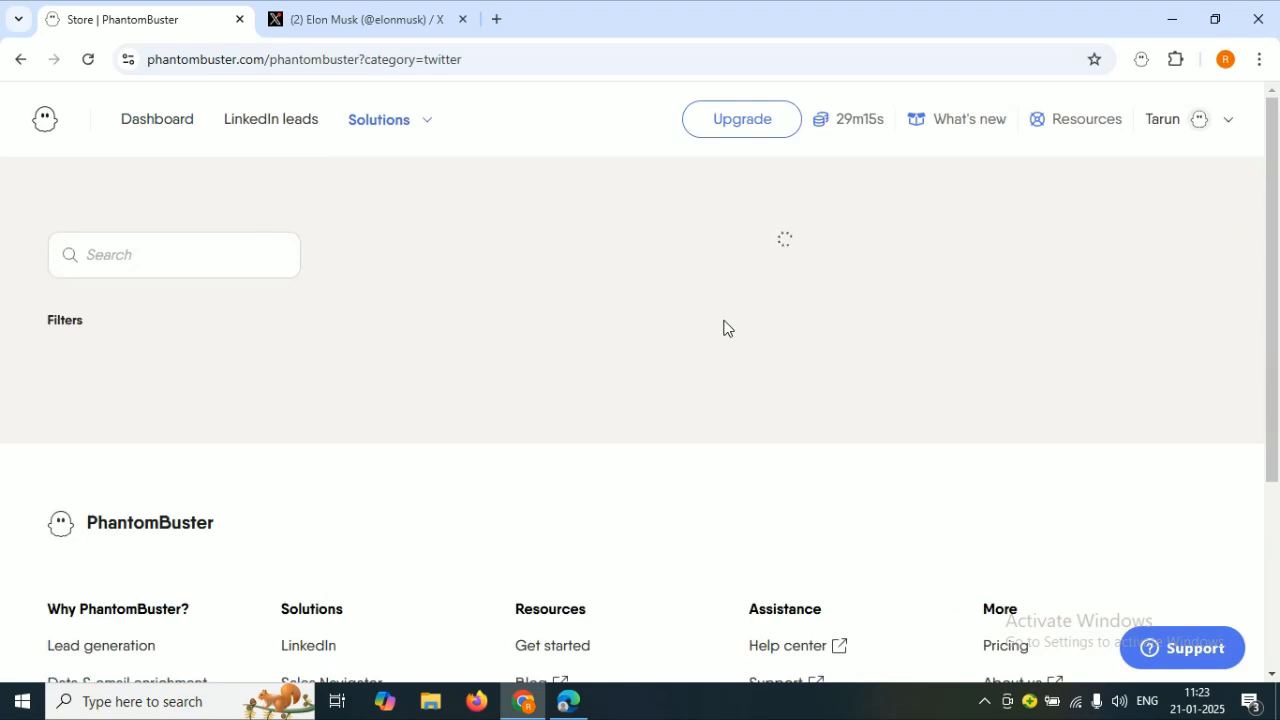
scroll(1272, 194, "down", 1)
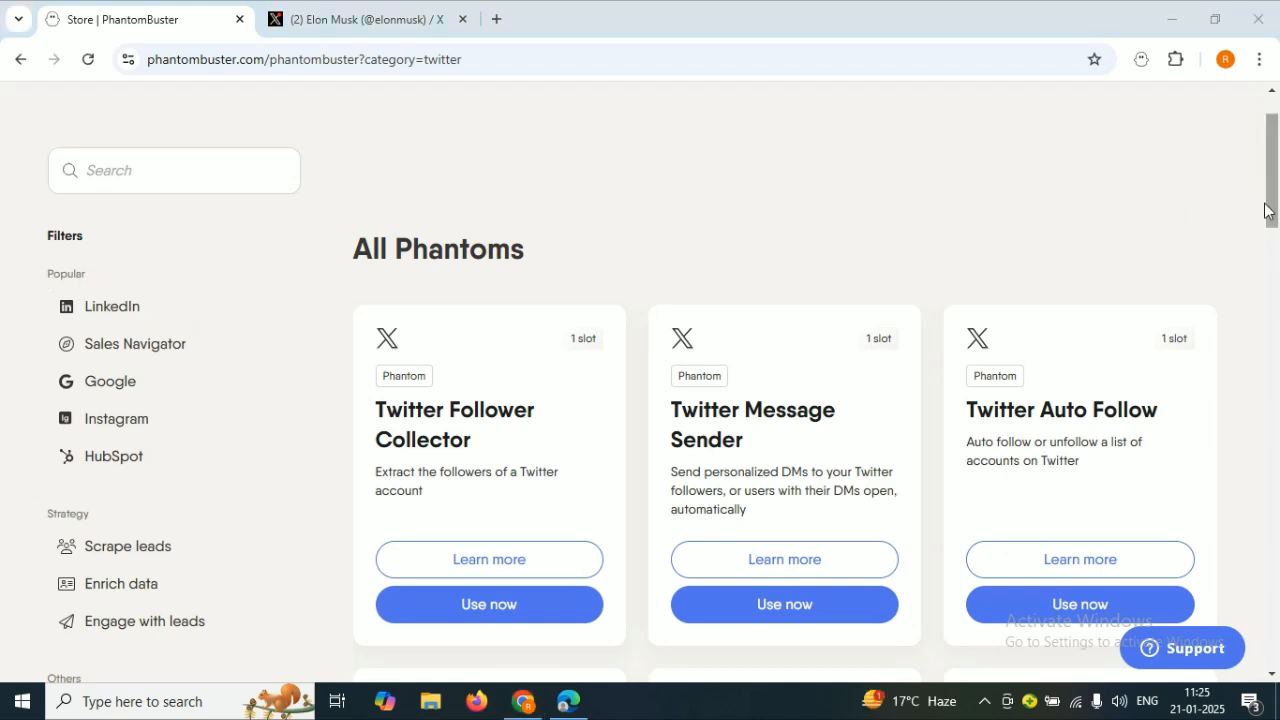
scroll(1266, 210, "down", 1)
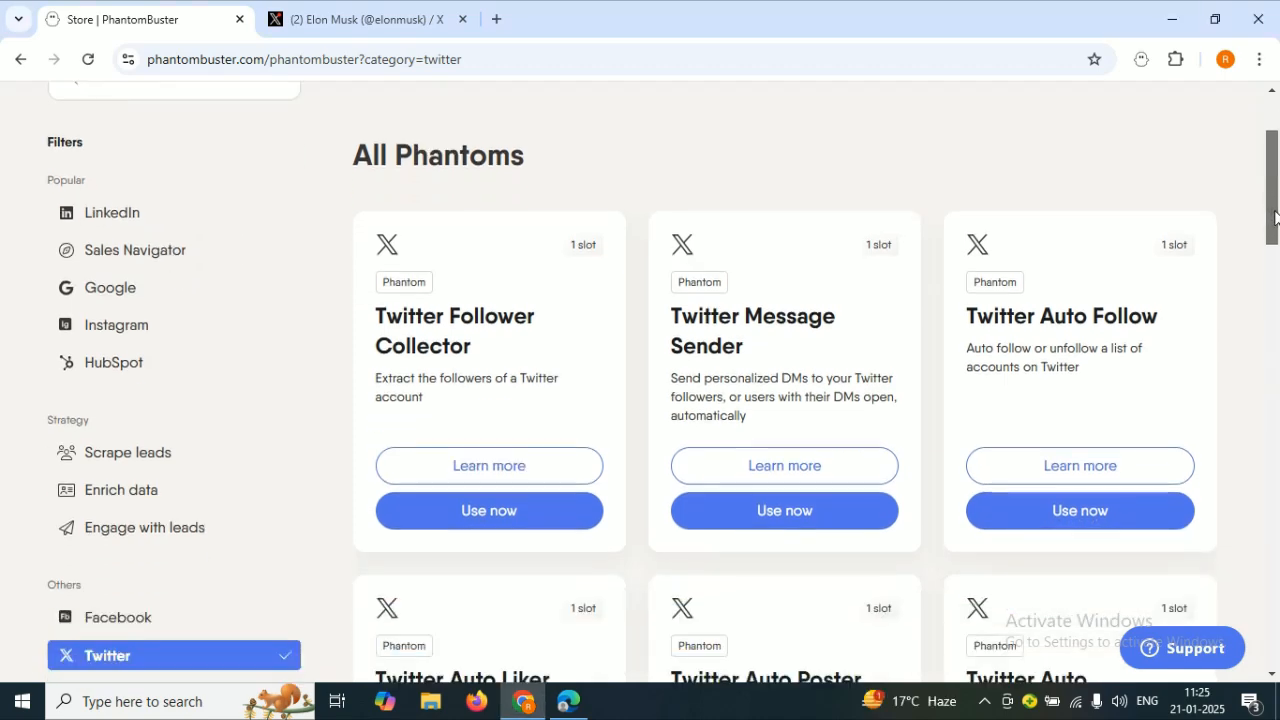
left_click_drag(1275, 215, 1278, 347)
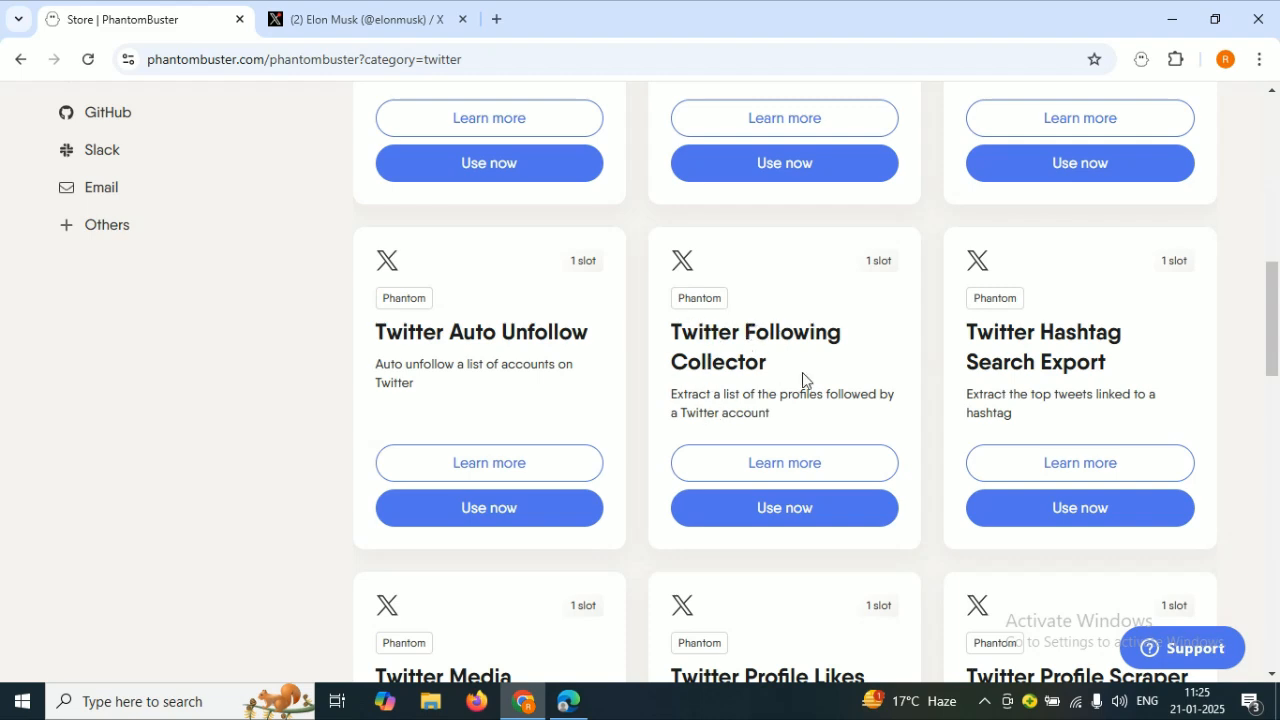
left_click(845, 510)
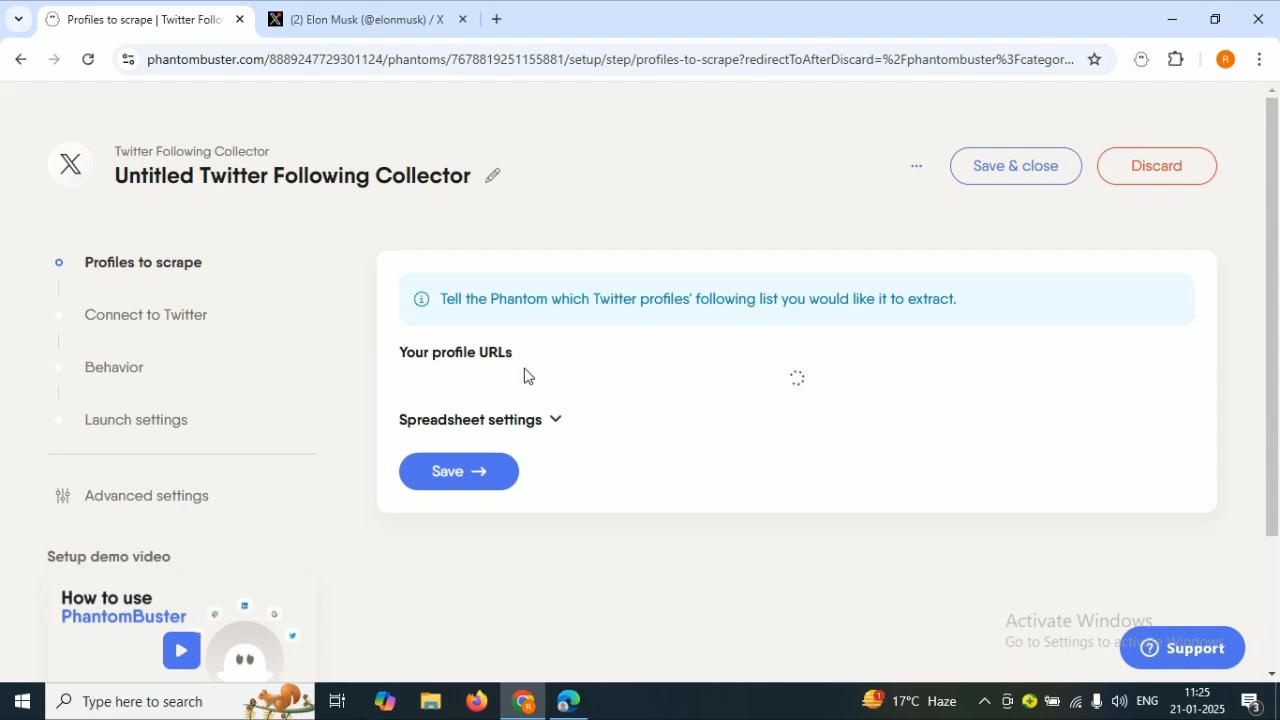
left_click(660, 475)
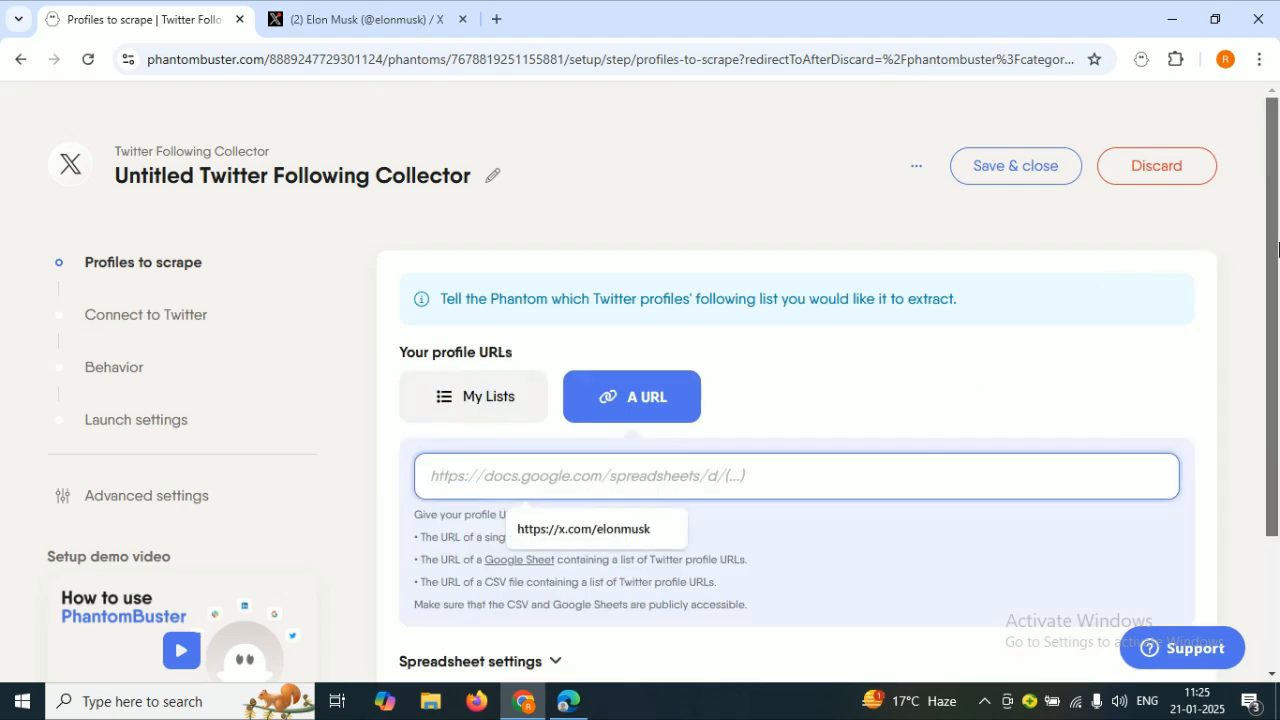
scroll(497, 368, "down", 1)
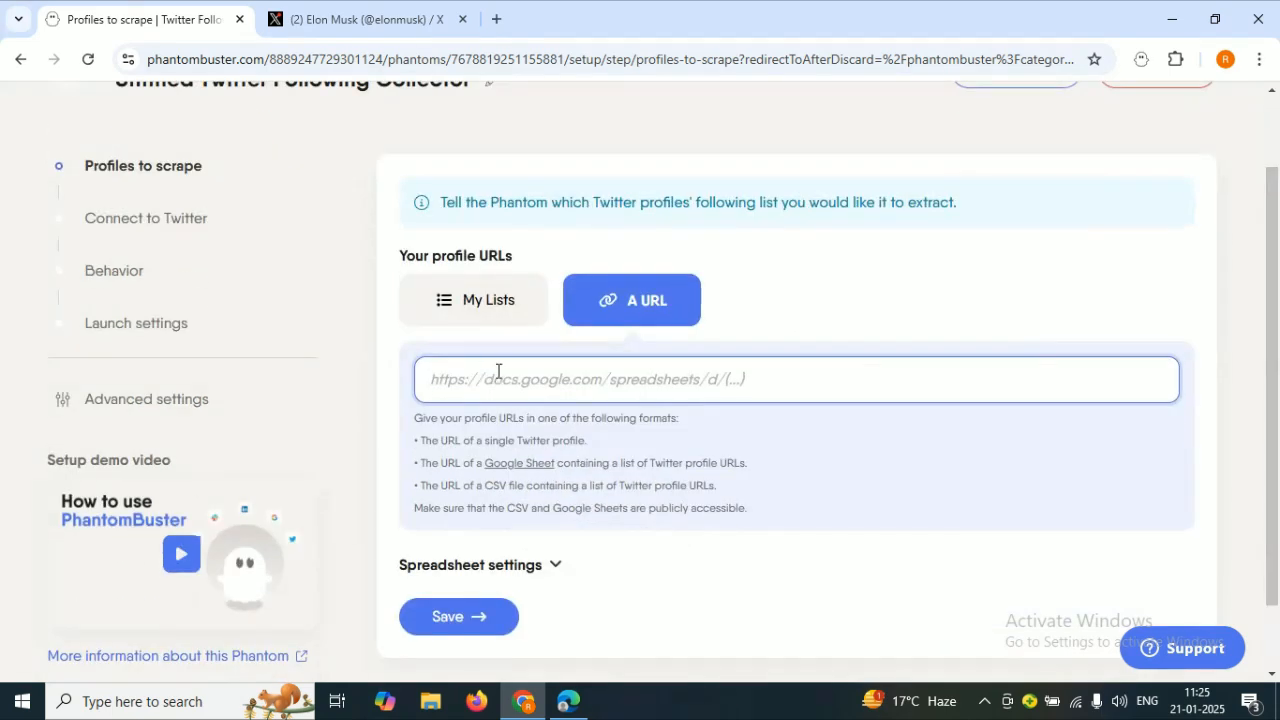
type("https://x.com/elonmusk")
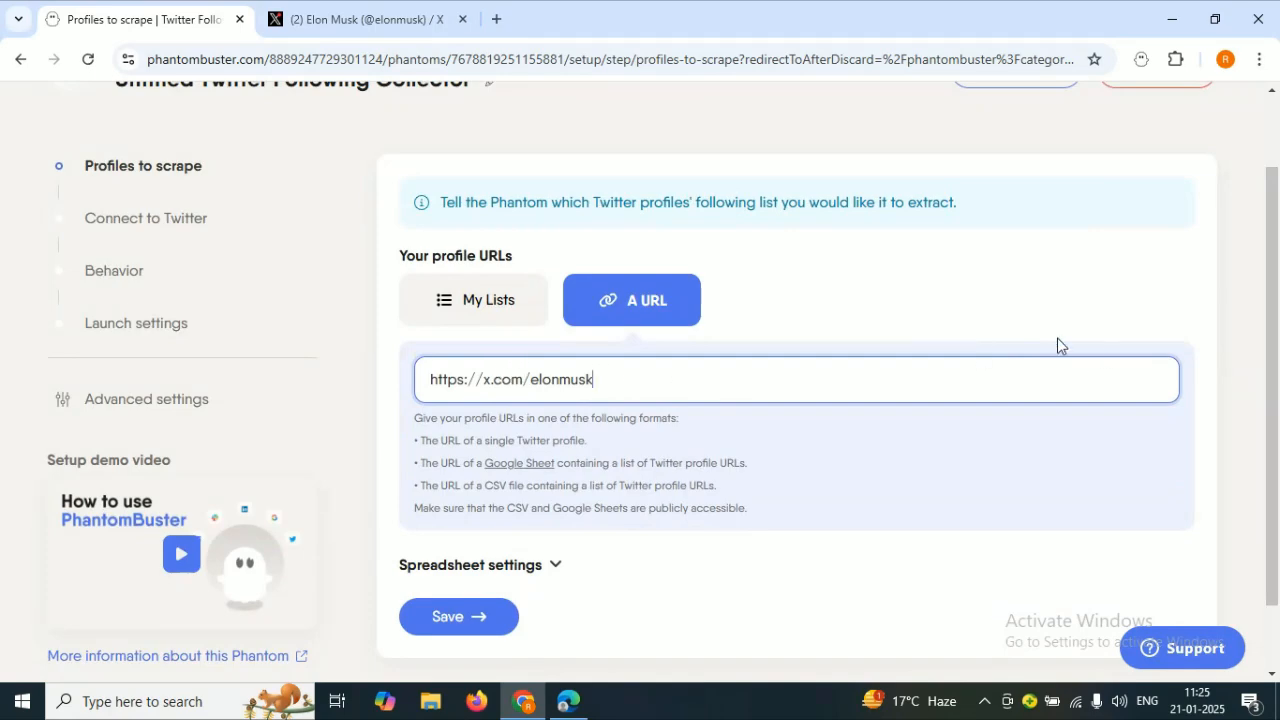
scroll(1058, 340, "down", 1)
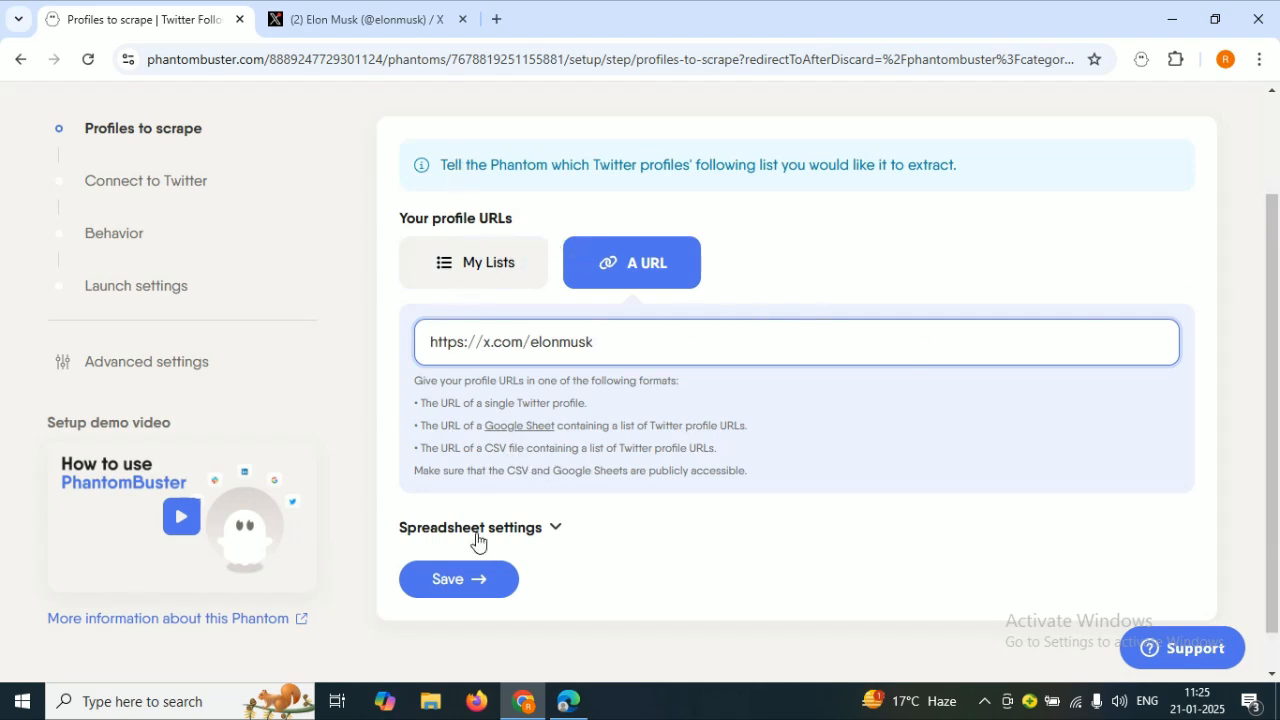
left_click(498, 584)
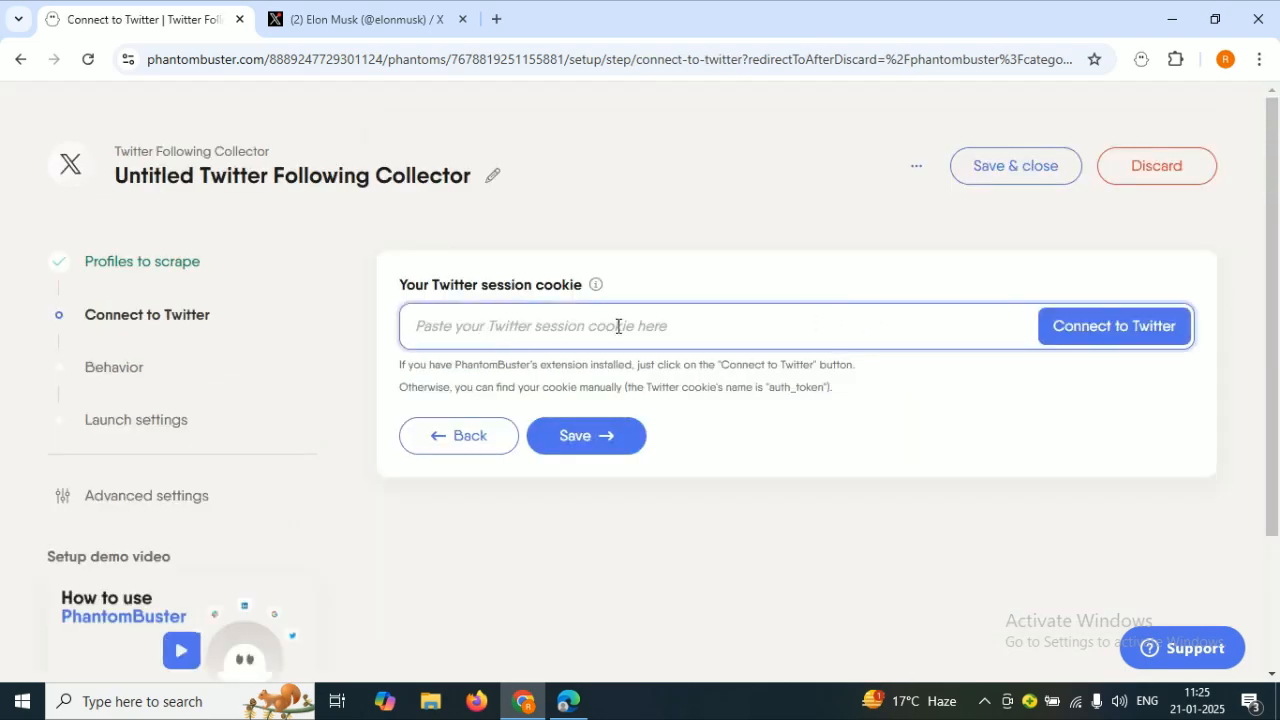
Step: Connect the Following Collector to Twitter by filling in the account's session cookie, and save the connection step
left_click(1094, 331)
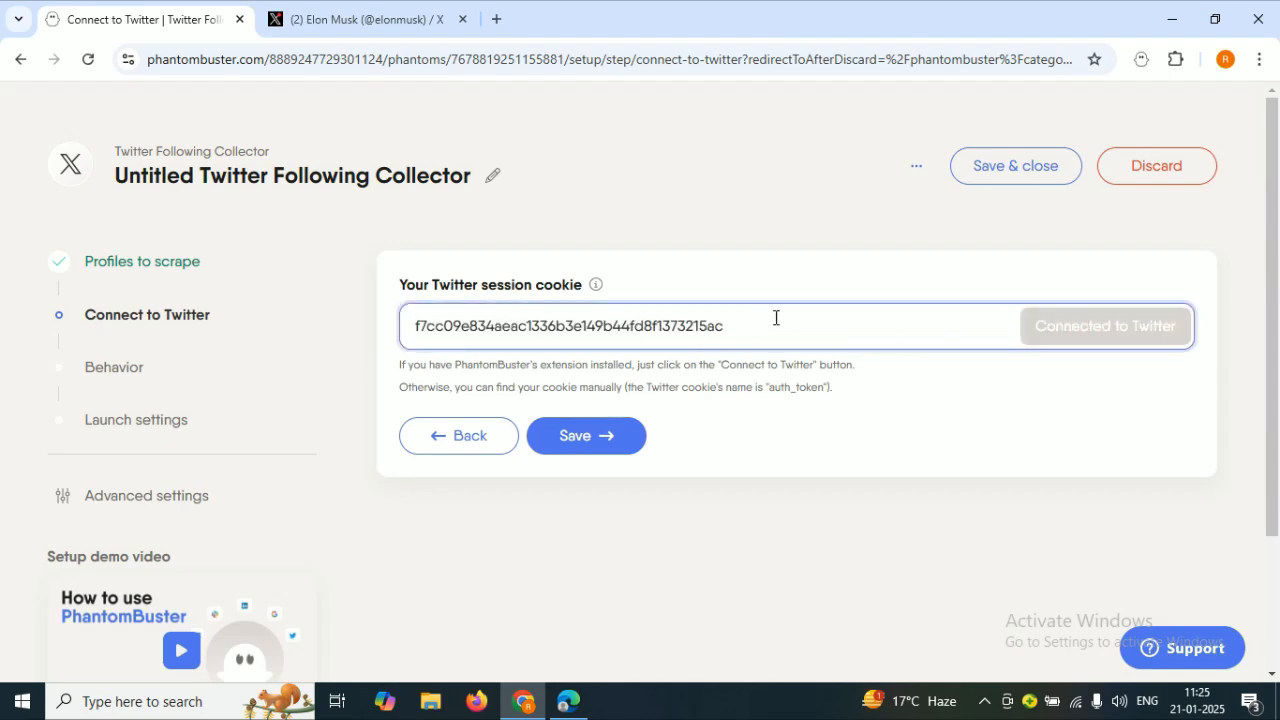
scroll(740, 305, "down", 2)
left_click(632, 305)
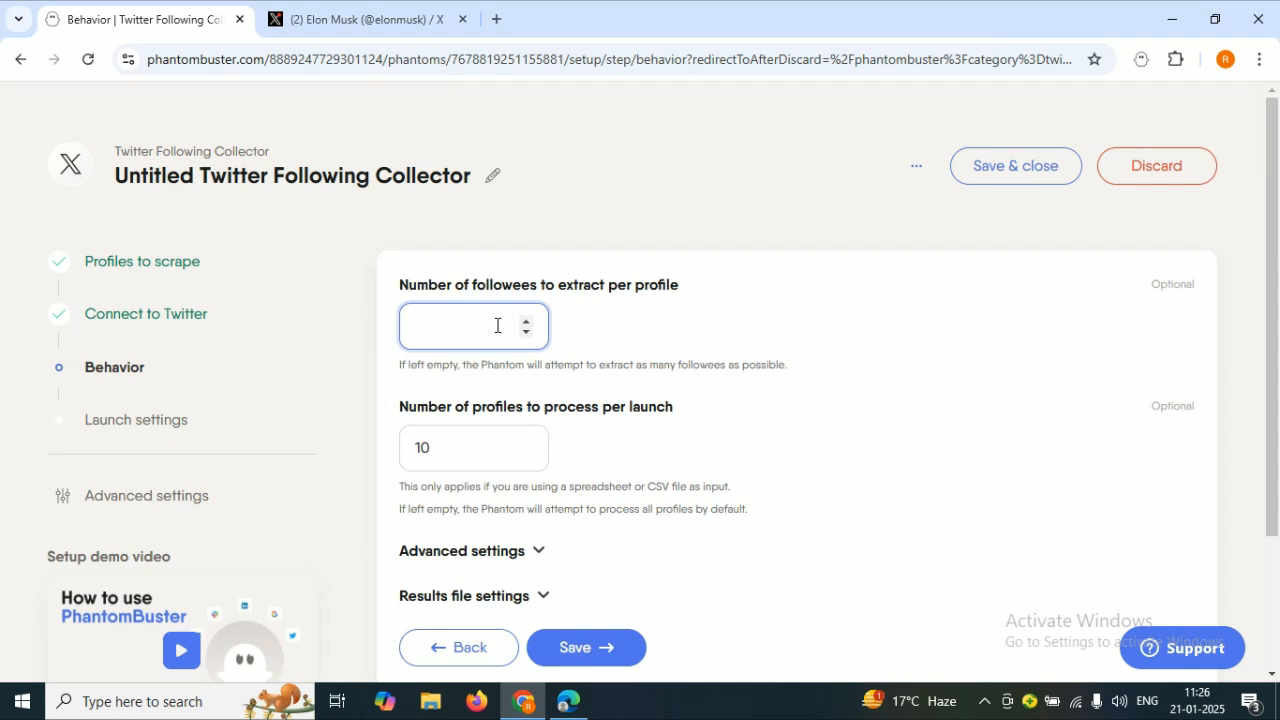
Step: Set the number of followees to extract per profile to 1000, keep 10 profiles per launch, and save the behavior settings
left_click(497, 325)
type("1000")
scroll(440, 310, "down", 1)
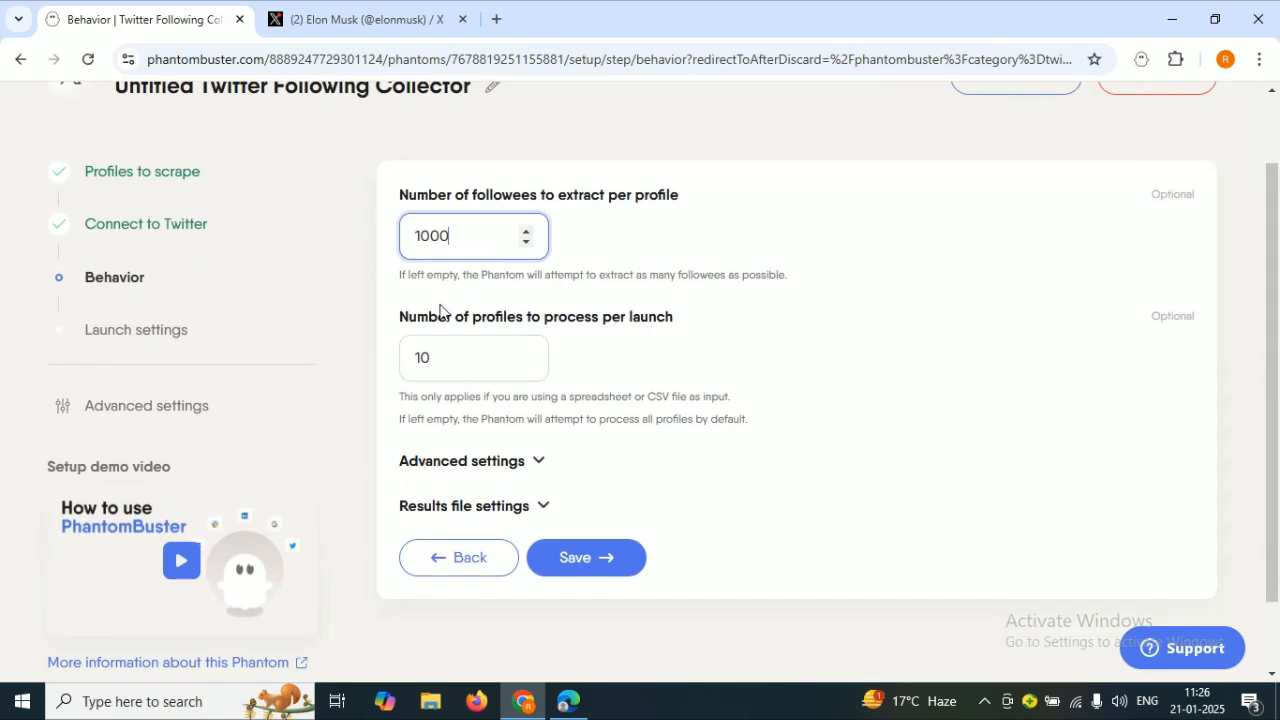
left_click_drag(450, 347, 377, 357)
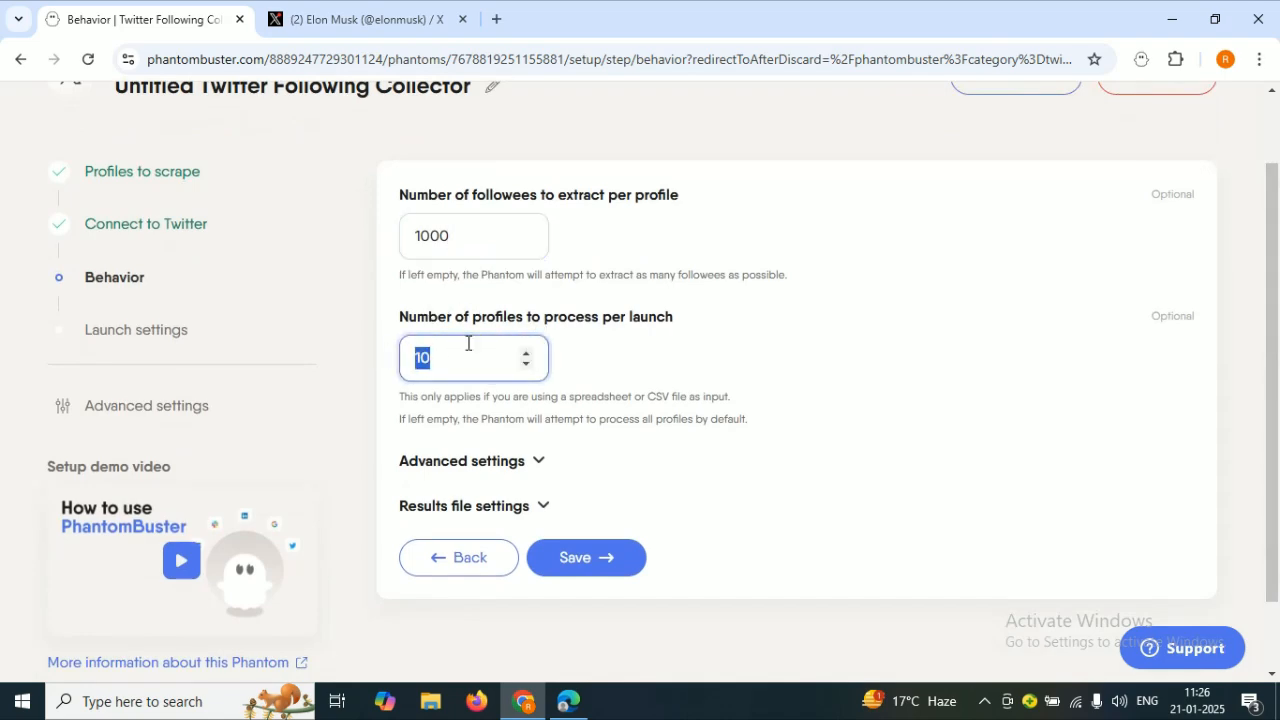
scroll(680, 430, "down", 1)
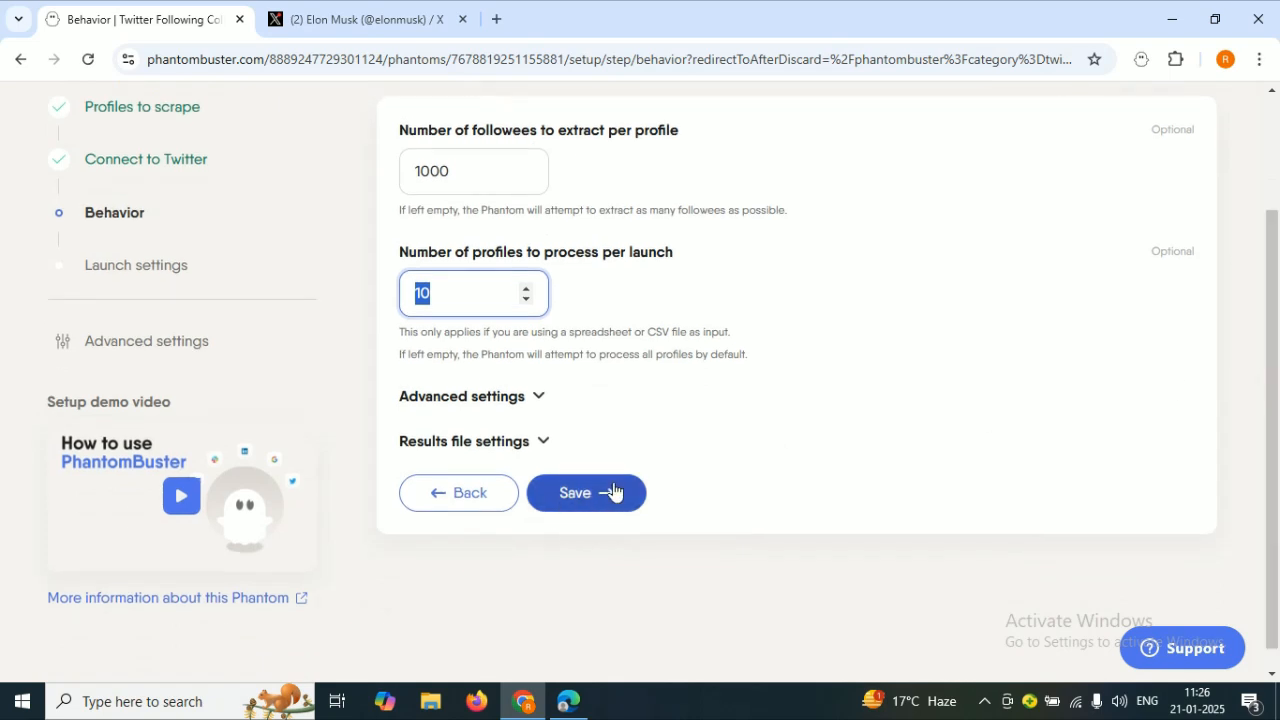
left_click(603, 492)
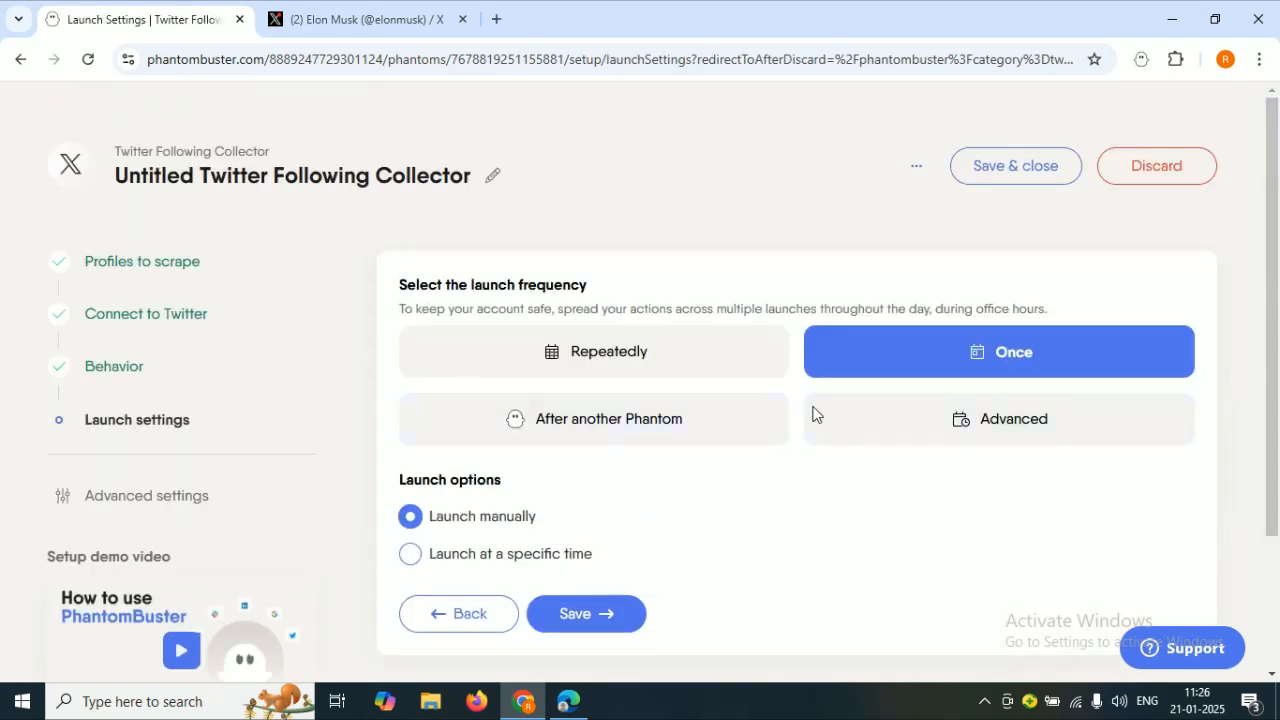
Step: Save the launch settings as Once with a manual launch, and launch the Twitter Following Collector
left_click_drag(1272, 244, 1272, 344)
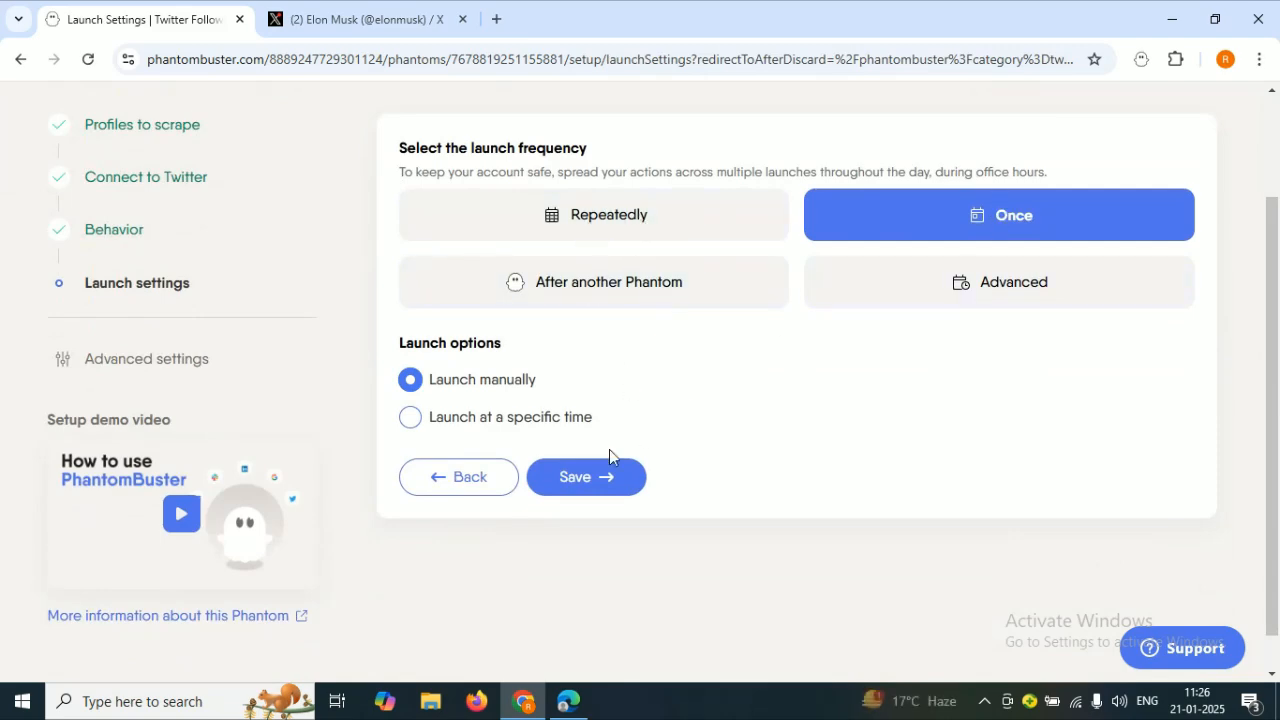
left_click(589, 479)
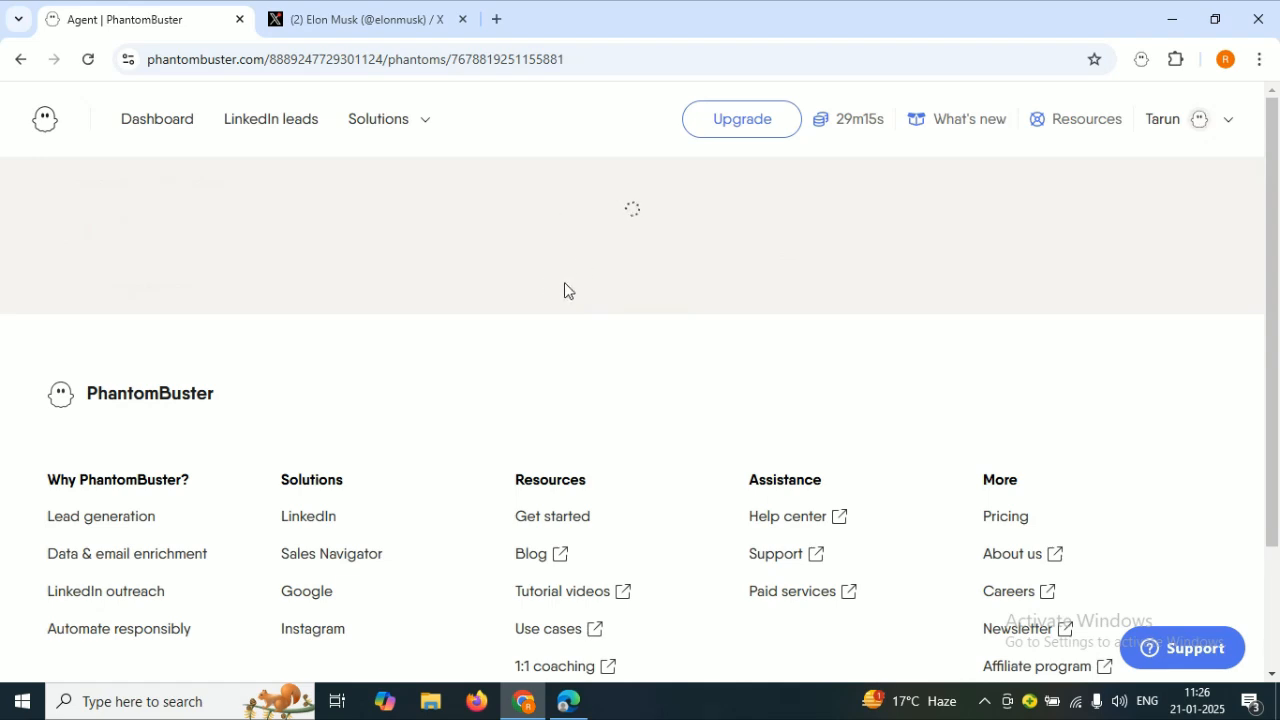
scroll(371, 186, "down", 3)
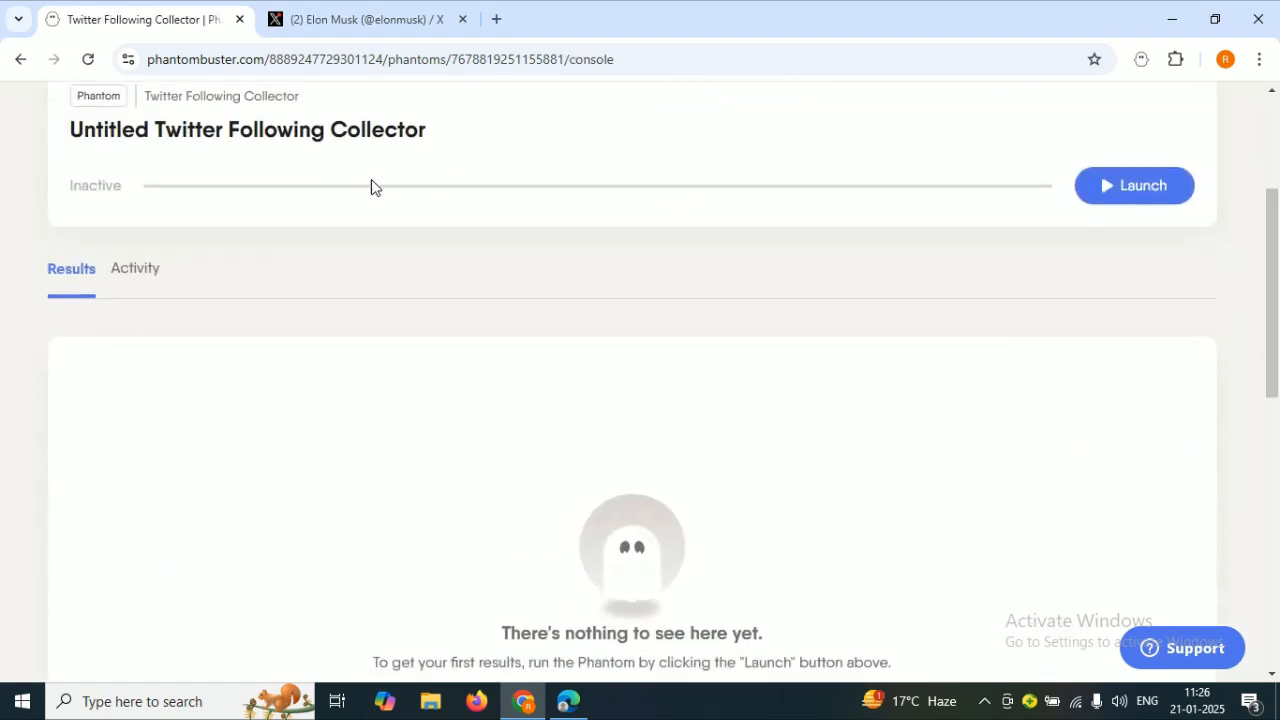
scroll(1209, 234, "up", 2)
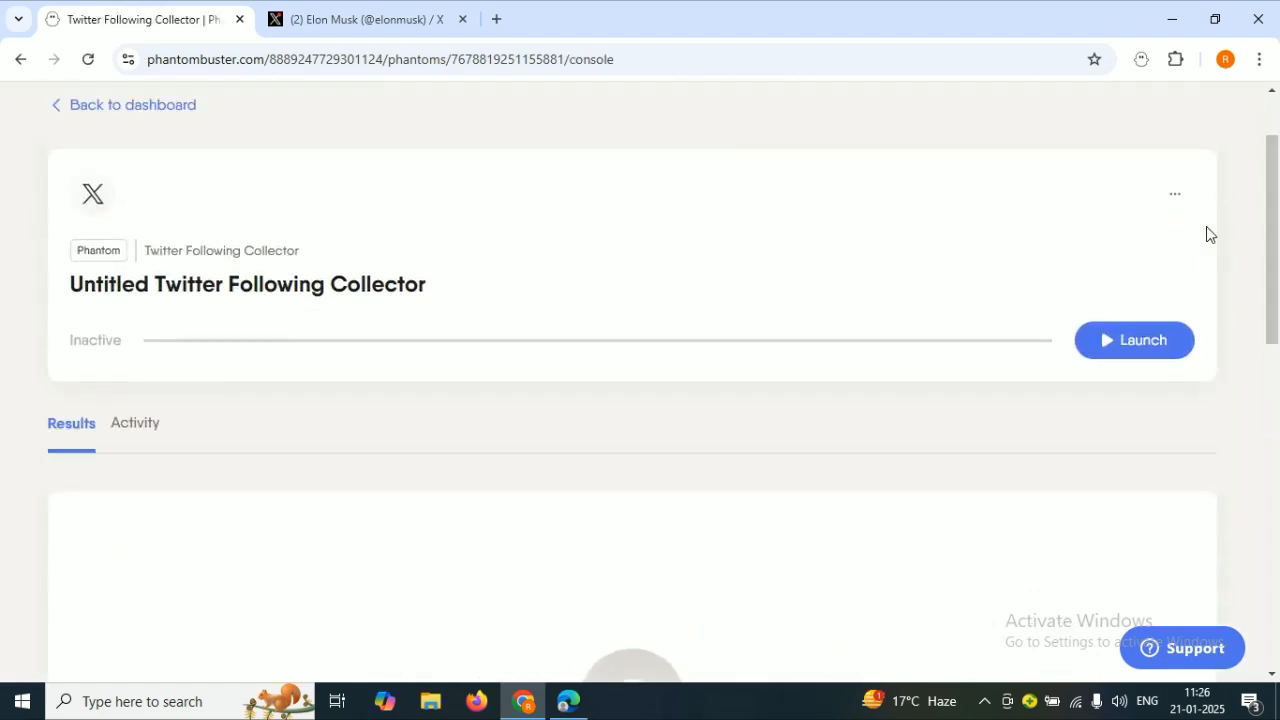
left_click(1126, 350)
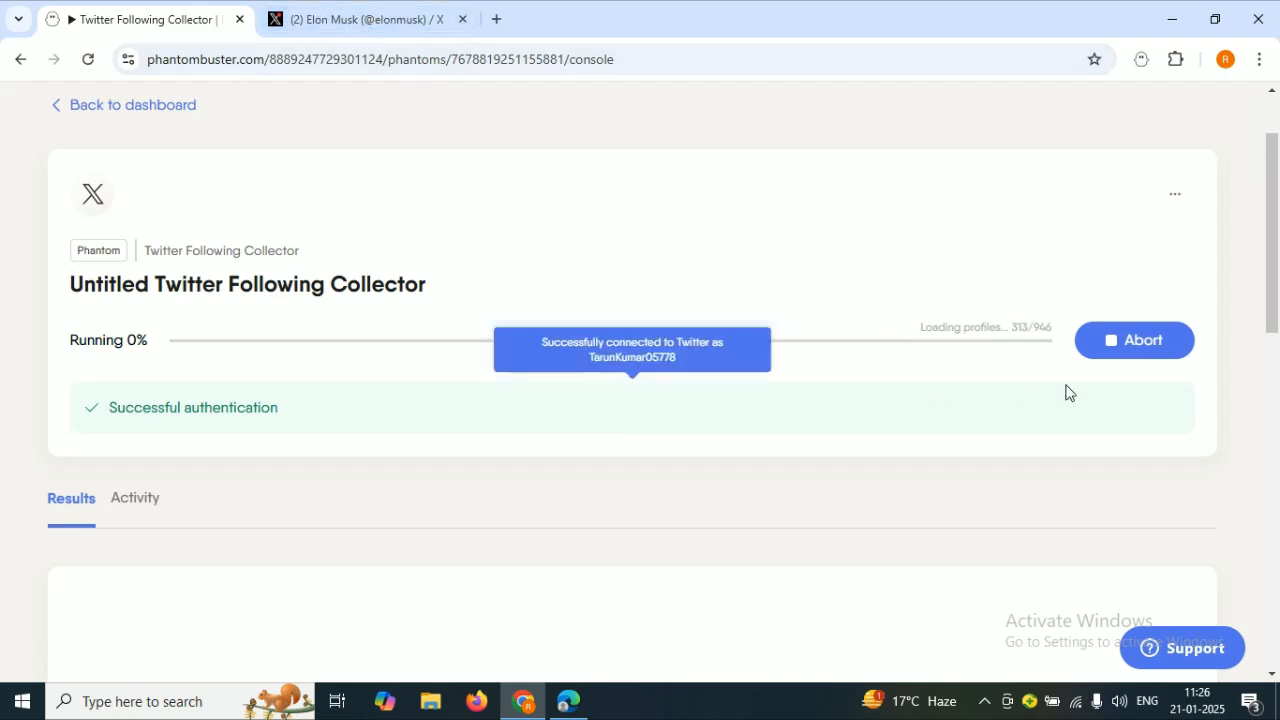
Step: Compare the total number of profiles being loaded with the Following count on Elon Musk's X profile
left_click_drag(1035, 326, 1051, 325)
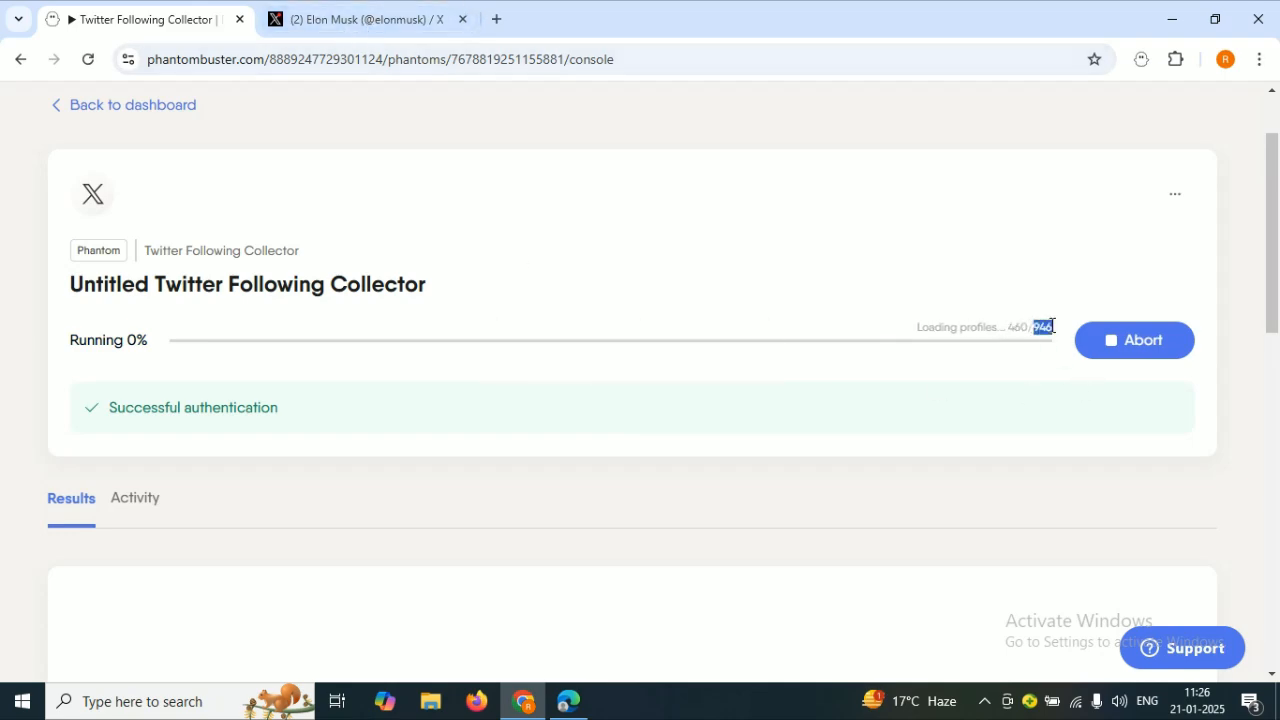
left_click(341, 30)
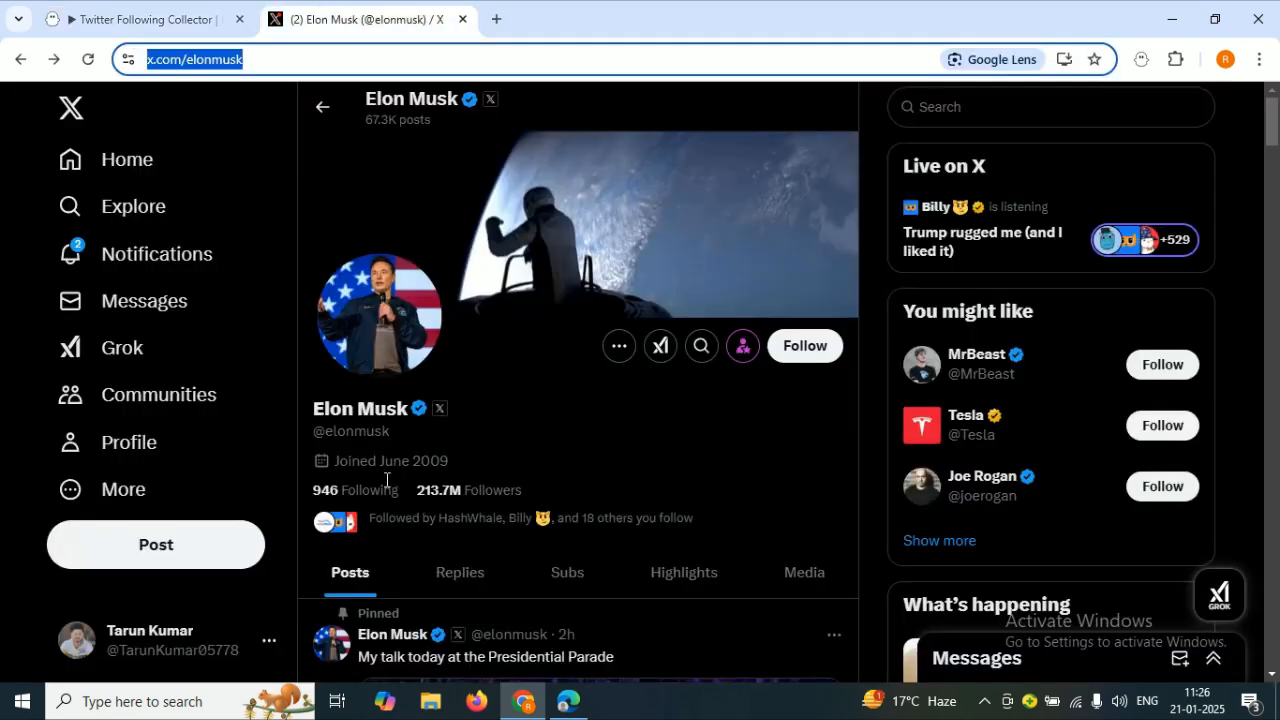
left_click(181, 21)
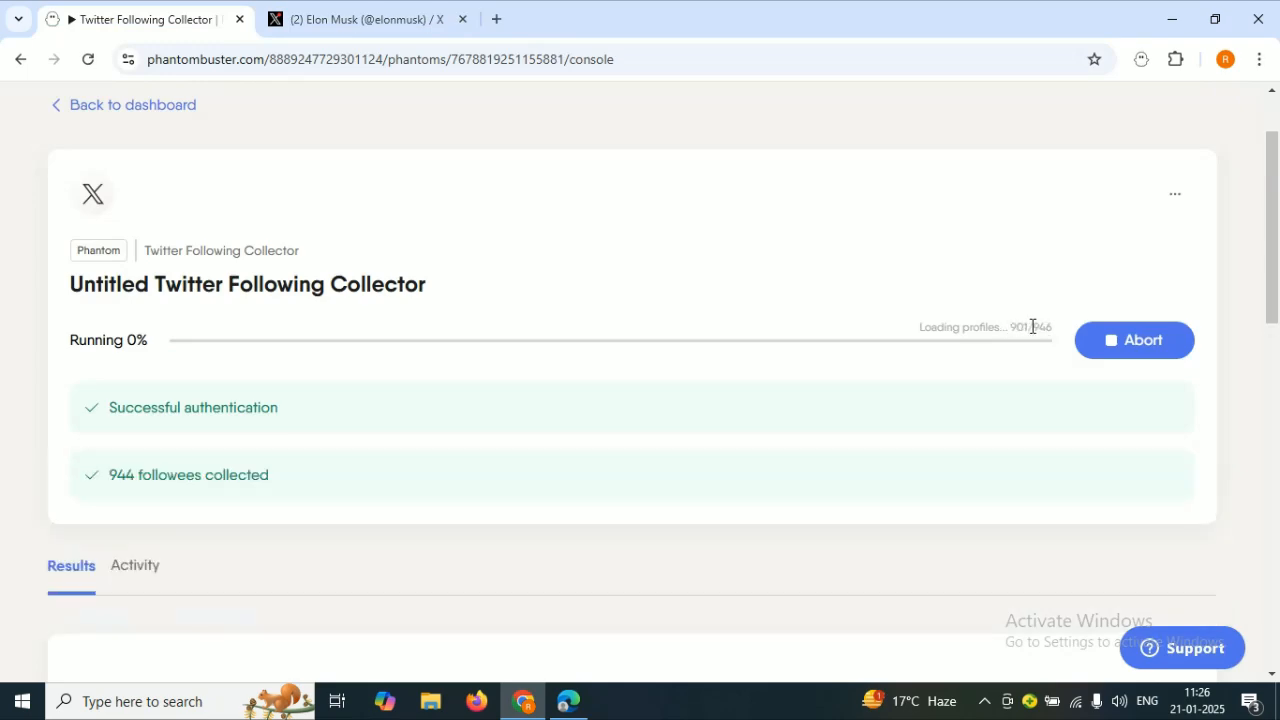
Step: Examine the collected followee results, from profile URL, screen name and user ID to bio, website, location, creation date and followers count
scroll(978, 350, "down", 2)
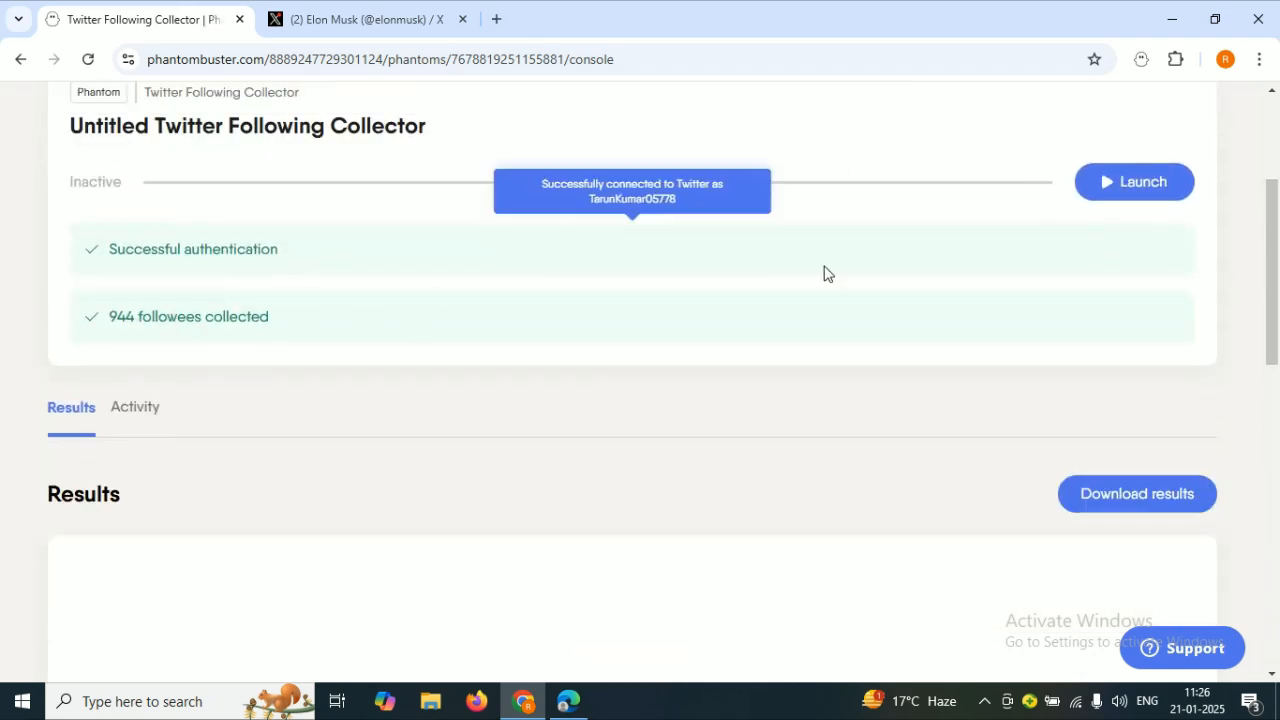
left_click_drag(1276, 265, 1278, 358)
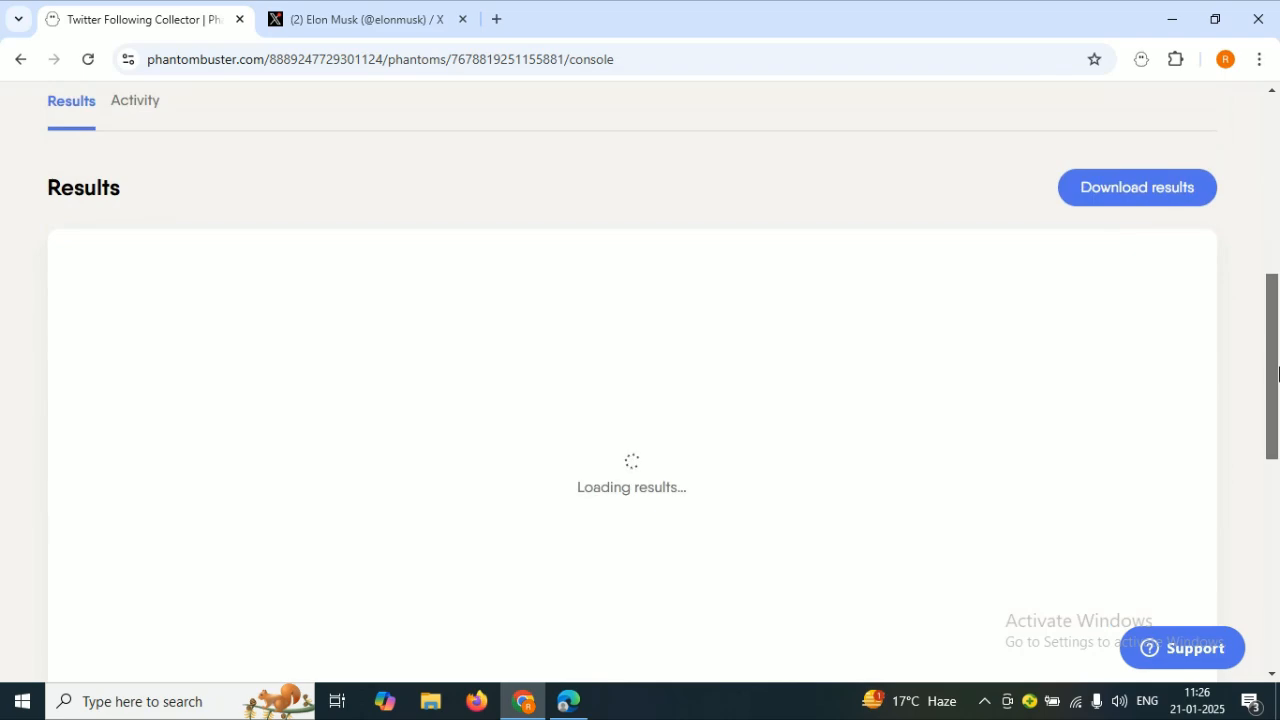
left_click_drag(1278, 372, 1278, 398)
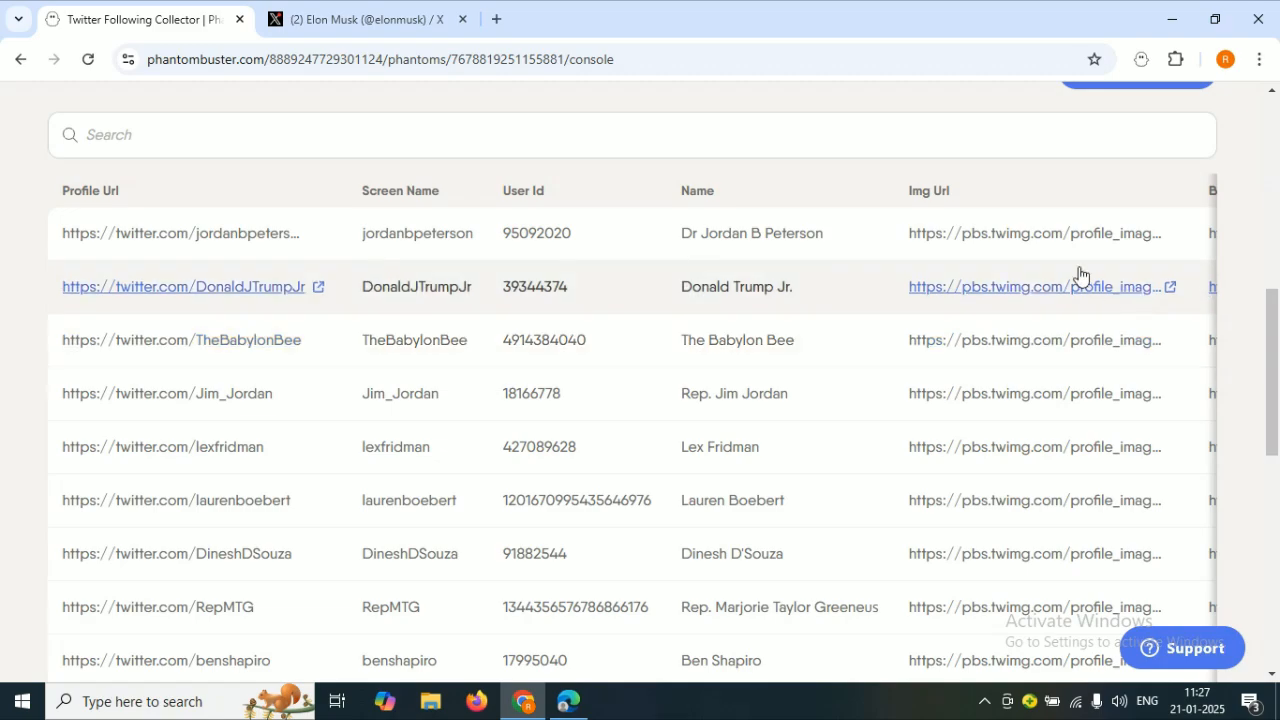
left_click_drag(1277, 365, 1279, 401)
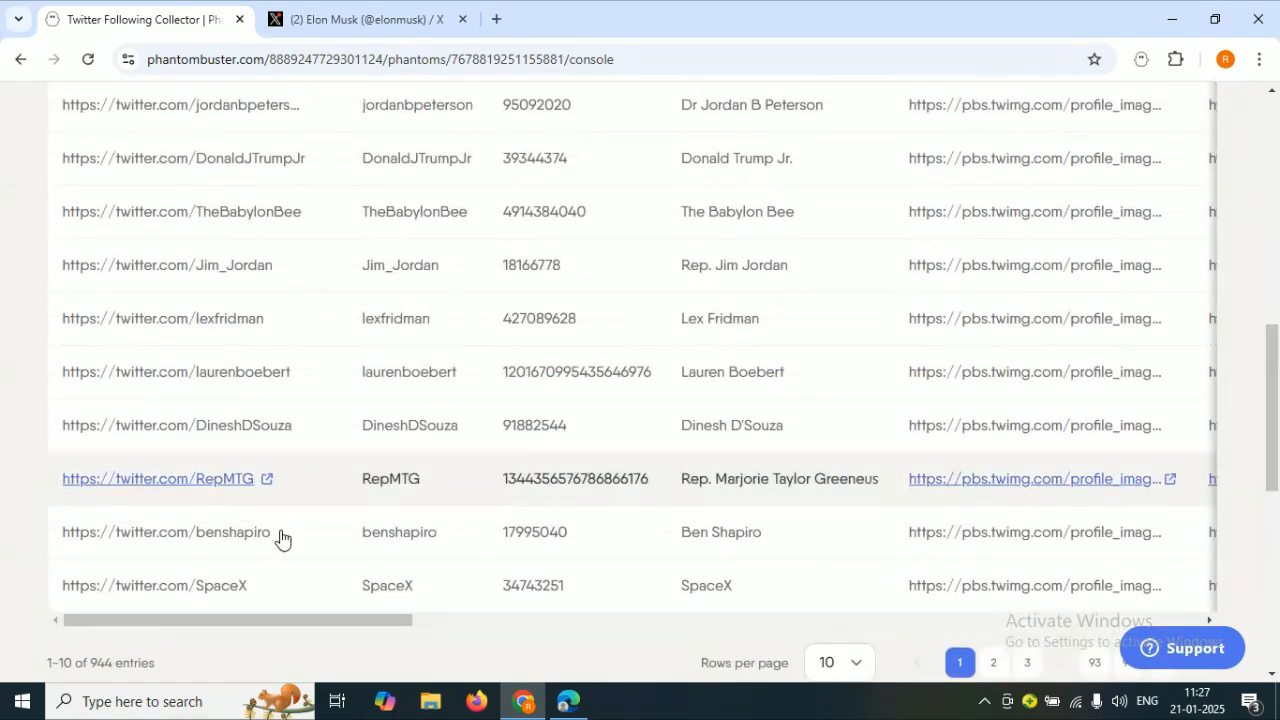
left_click_drag(273, 618, 760, 628)
mouse_move(1277, 393)
left_mouse_down()
mouse_move(1277, 291)
mouse_move(1279, 383)
left_mouse_up()
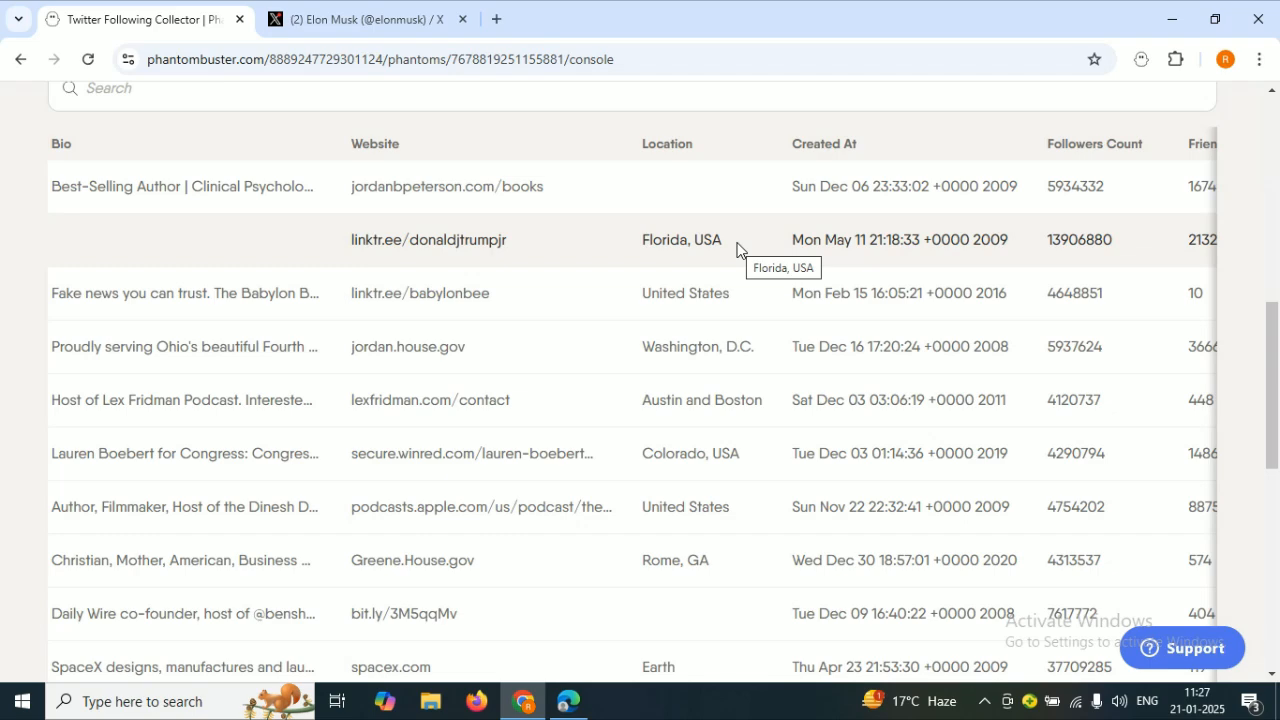
Step: Check the results table's page navigation, and return to its first columns and the results header with the download option
scroll(645, 360, "down", 4)
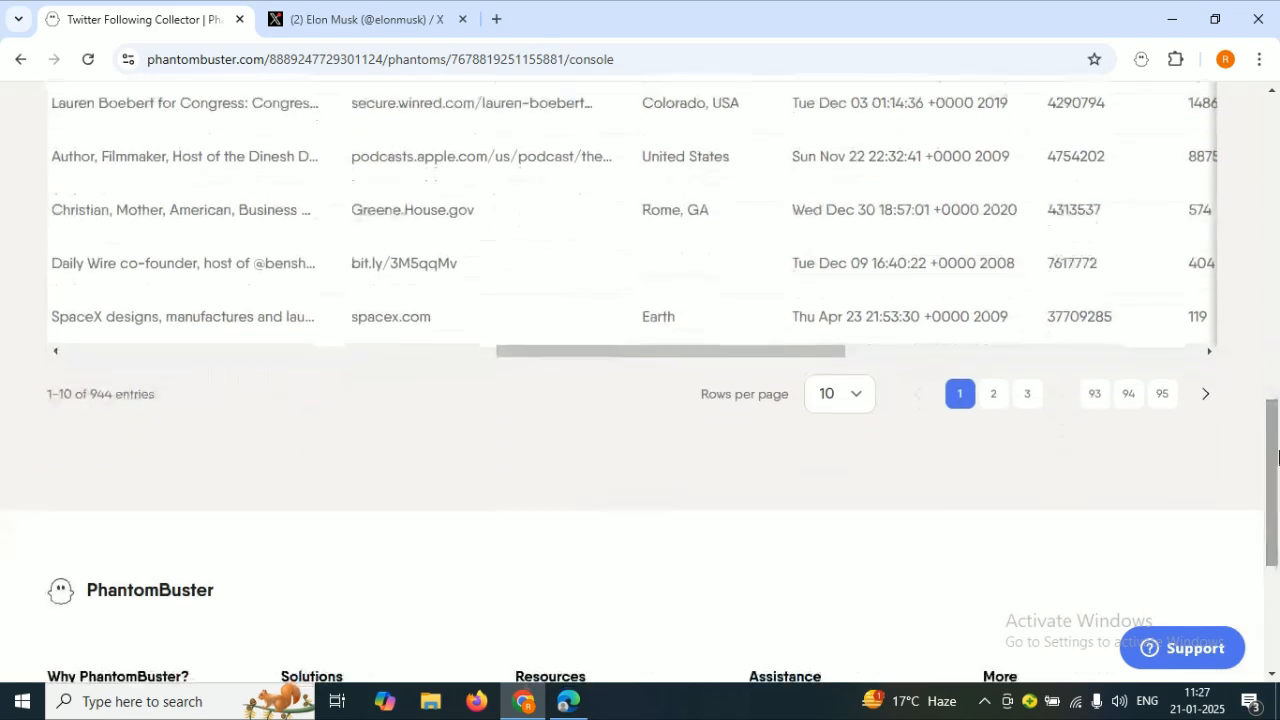
left_click_drag(648, 355, 194, 329)
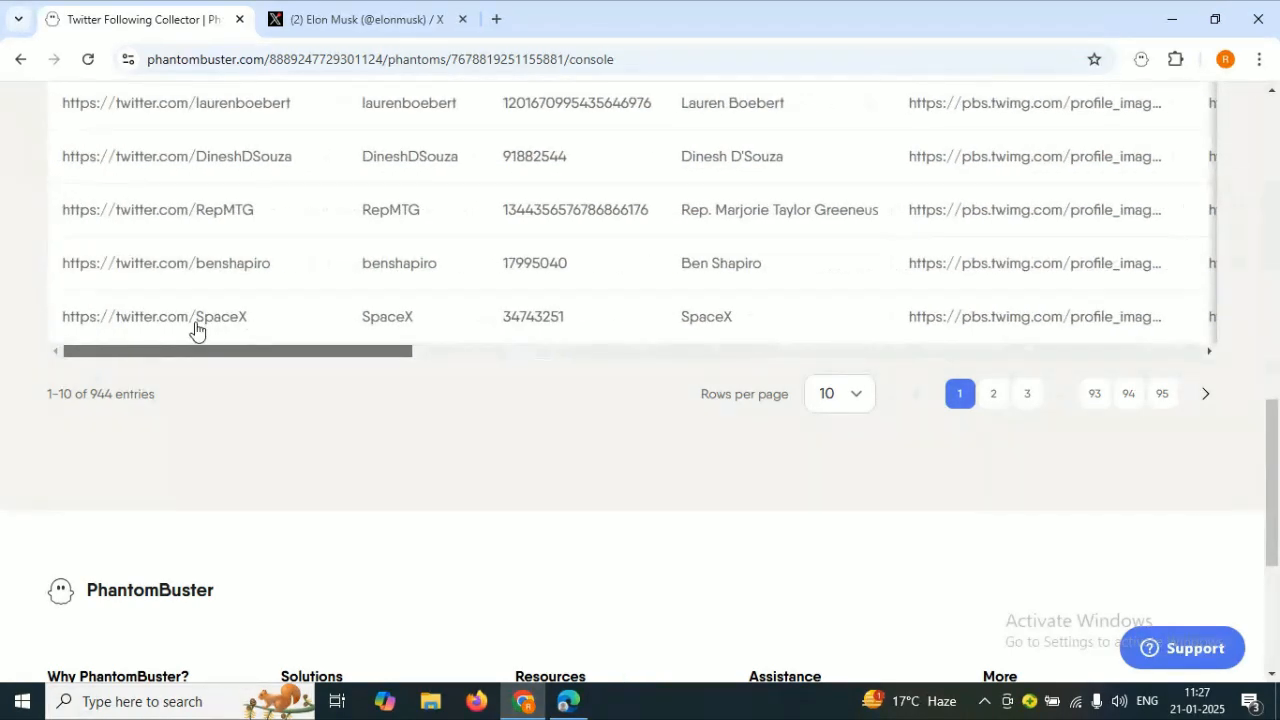
left_click_drag(1278, 517, 1228, 365)
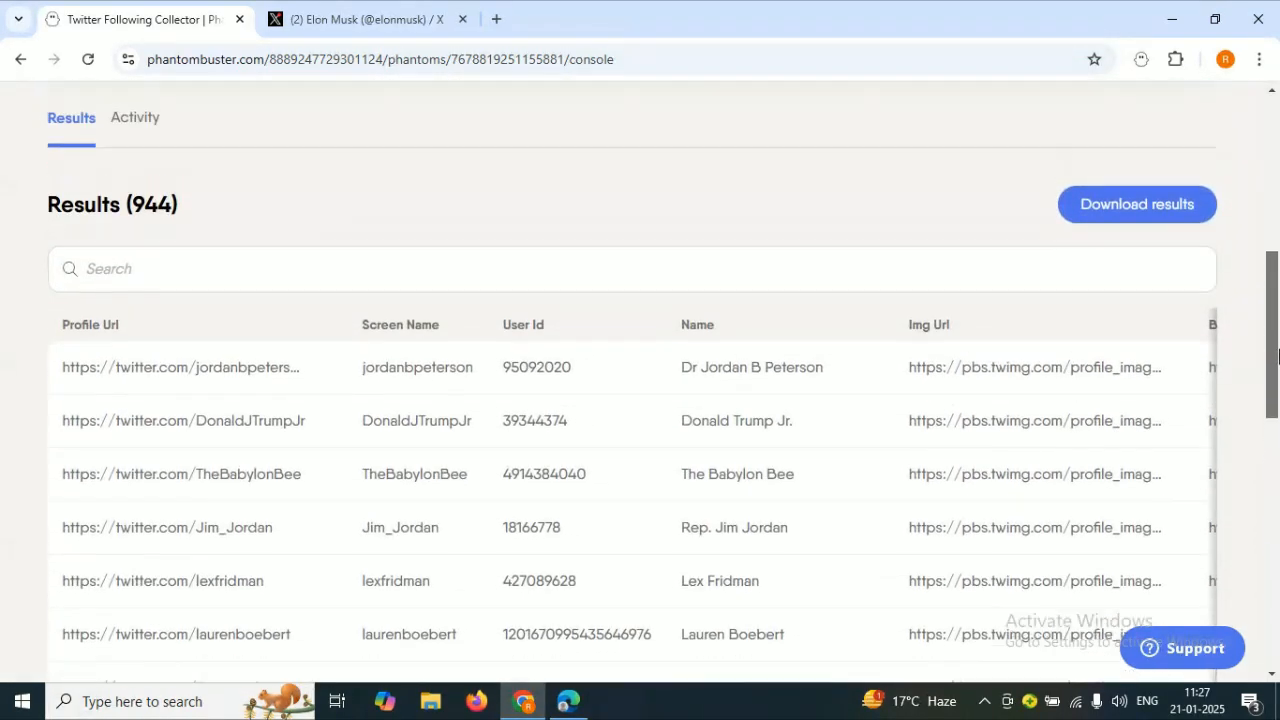
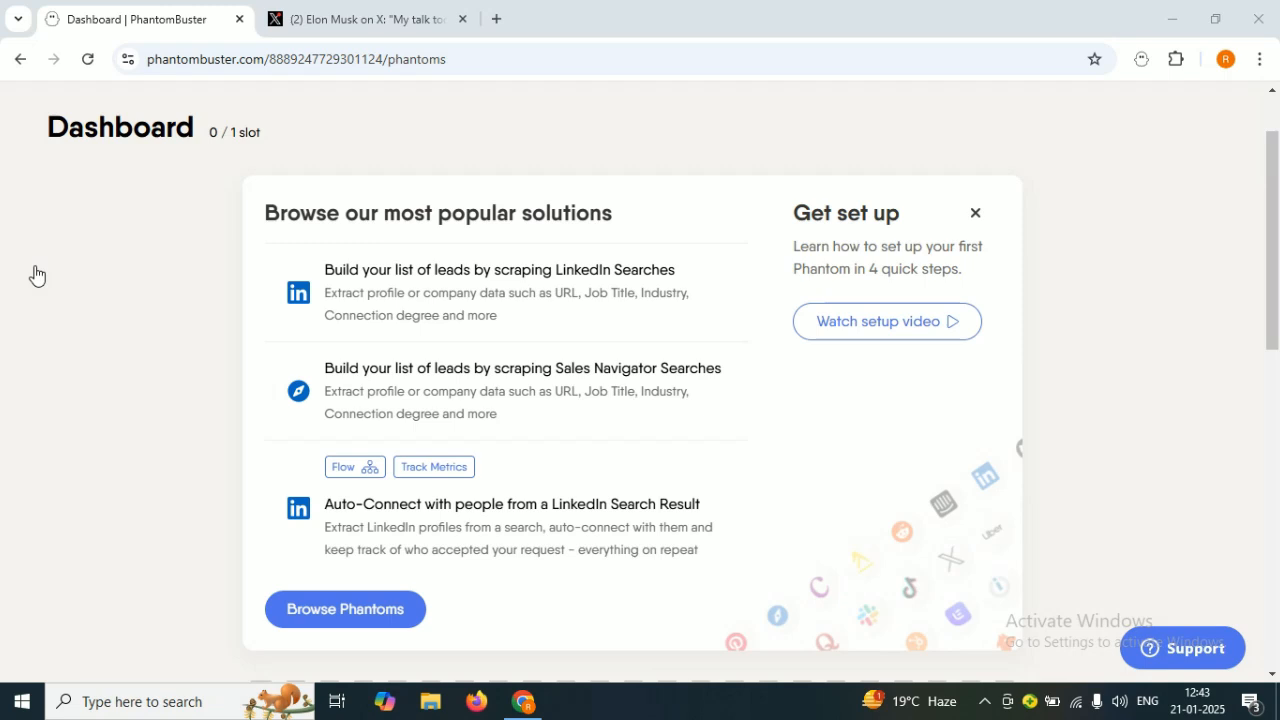
Step: Review Elon Musk's pinned X post "My talk today at the Presidential Parade" with its engagement counts, and copy the post's address
left_click(334, 17)
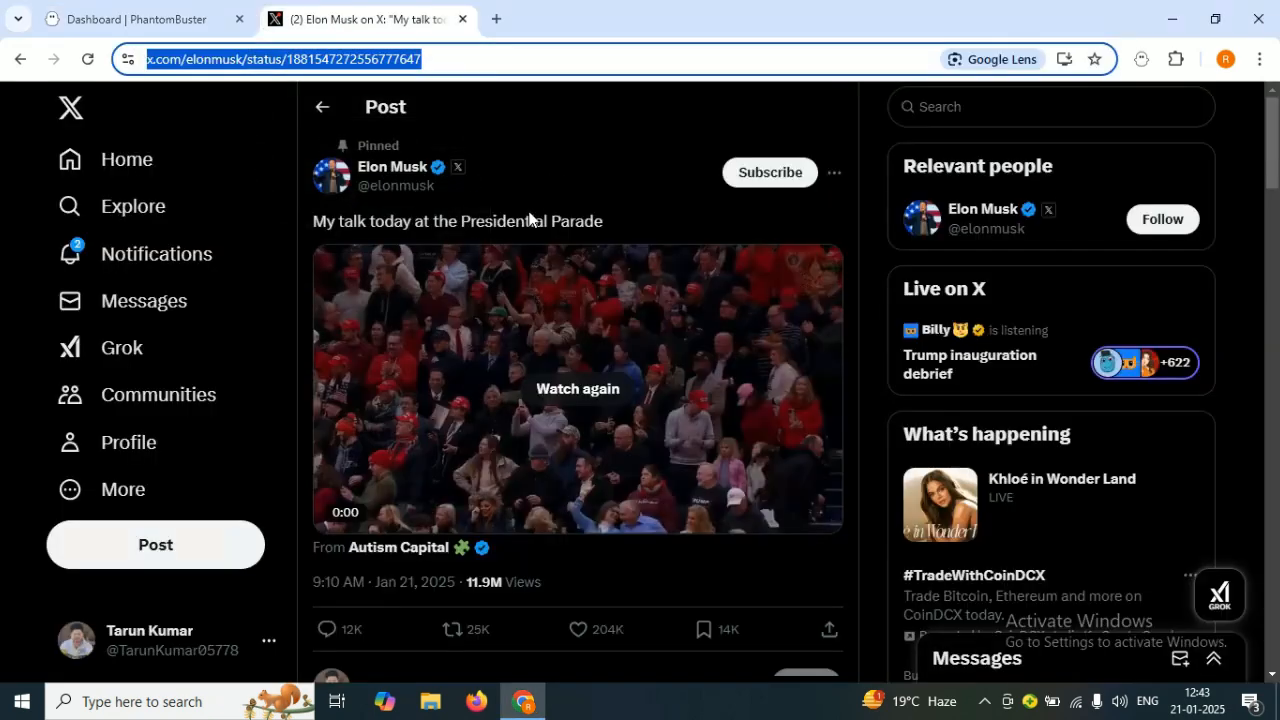
left_click_drag(1273, 158, 1273, 172)
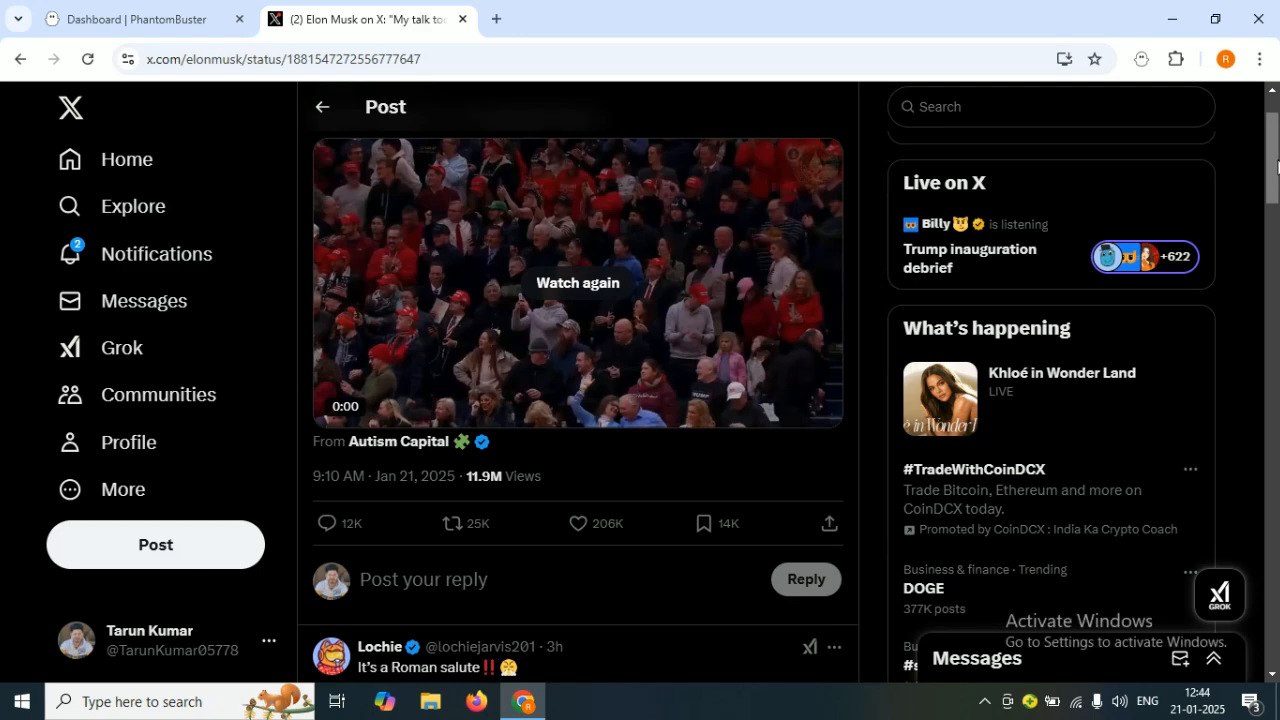
scroll(690, 392, "down", 1)
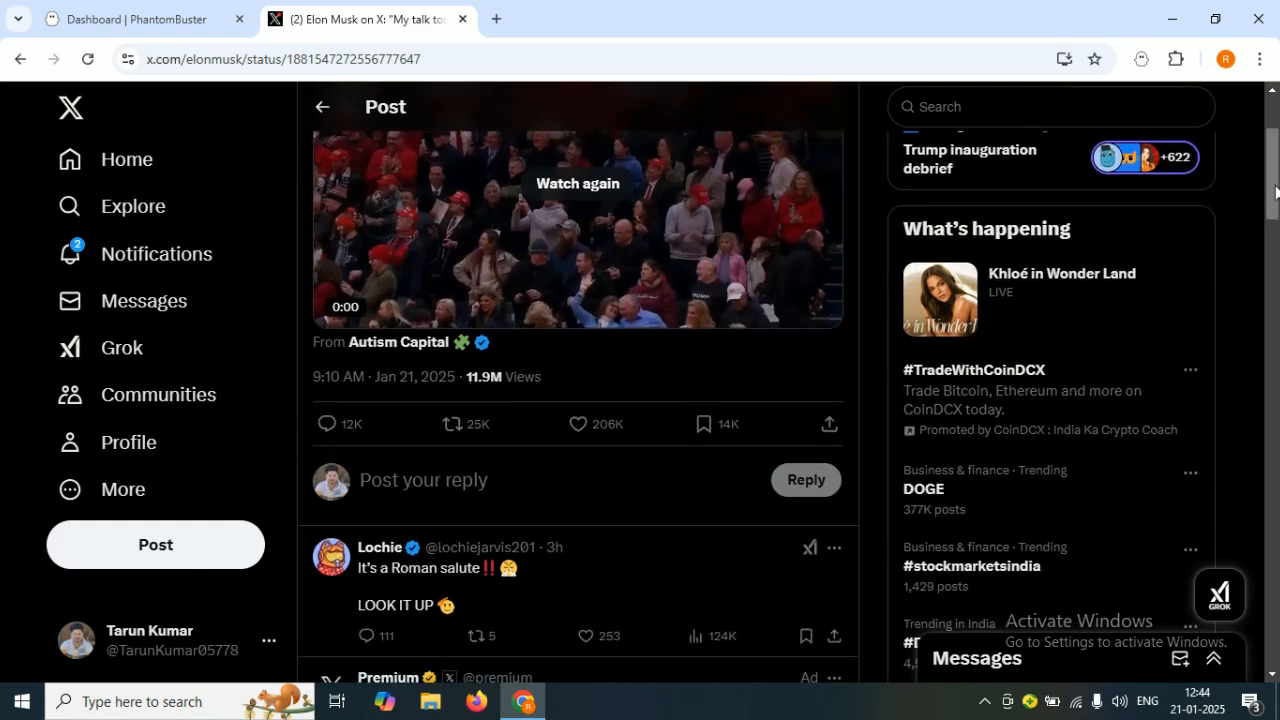
scroll(510, 375, "up", 2)
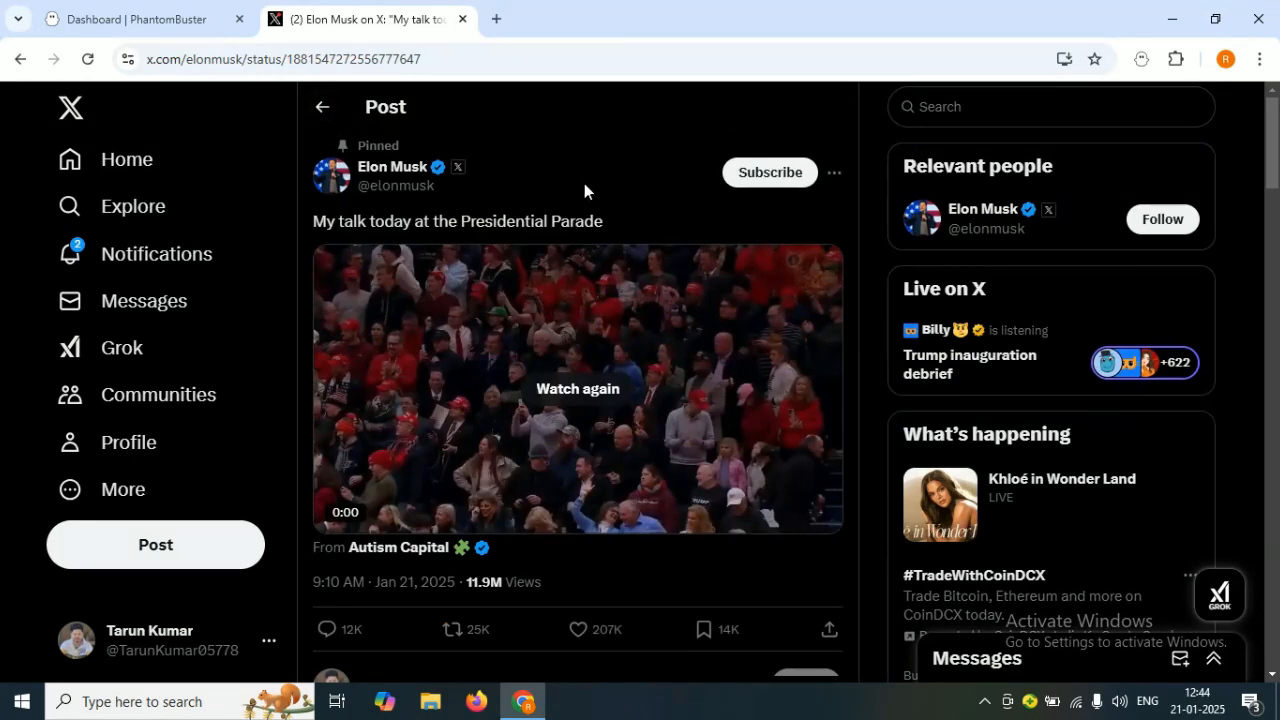
left_click(435, 53)
key("ctrl+c")
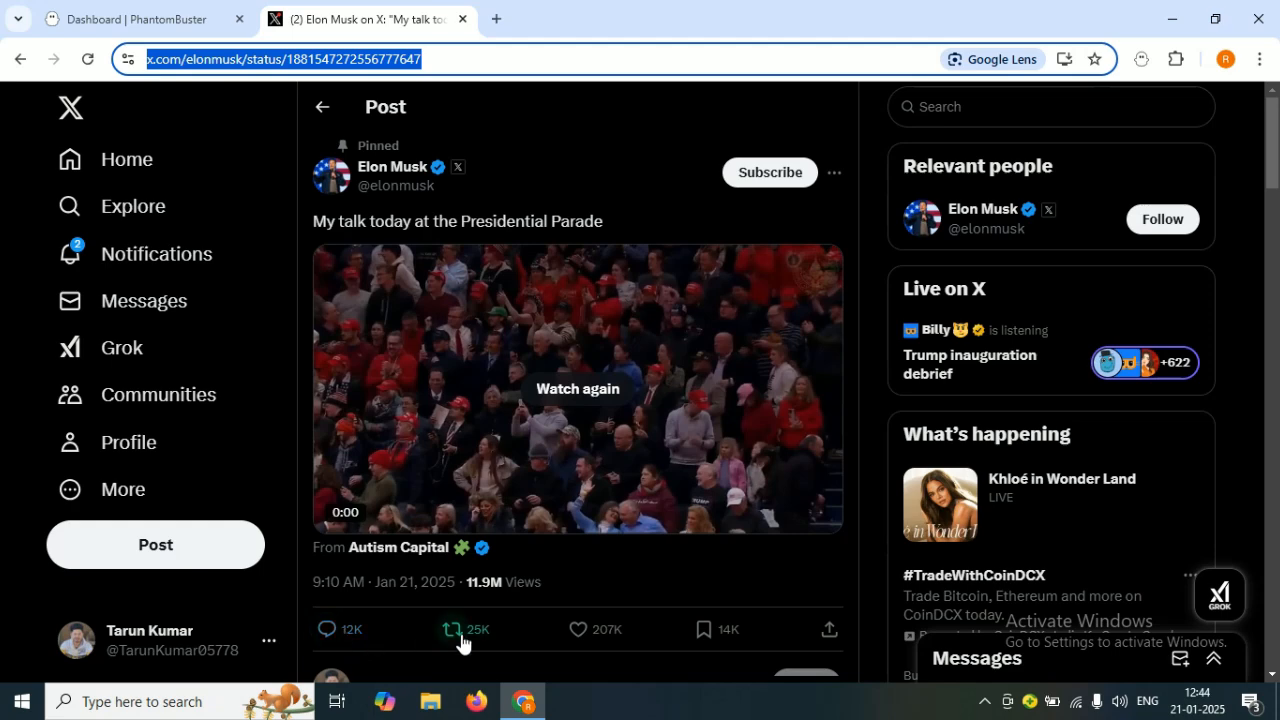
Step: Start a new Twitter Tweet Likers Export from PhantomBuster's Twitter solutions
left_click(177, 21)
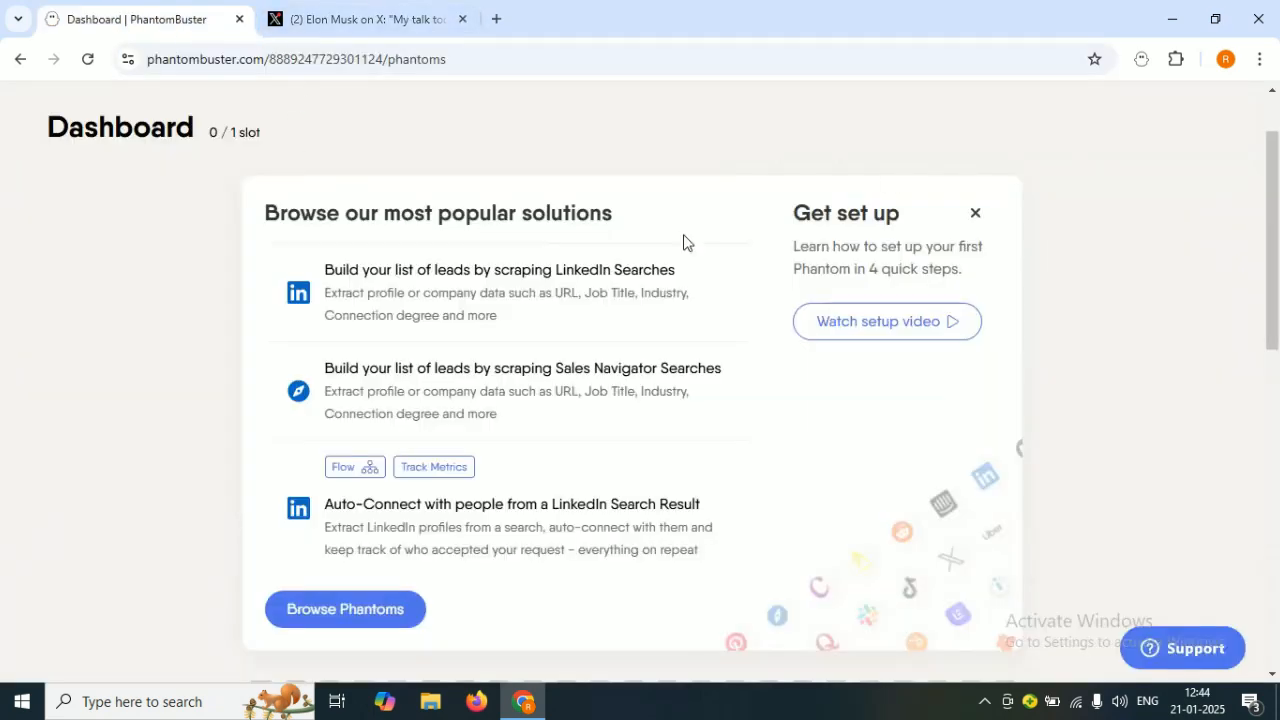
left_click_drag(1275, 208, 1278, 122)
left_click(385, 119)
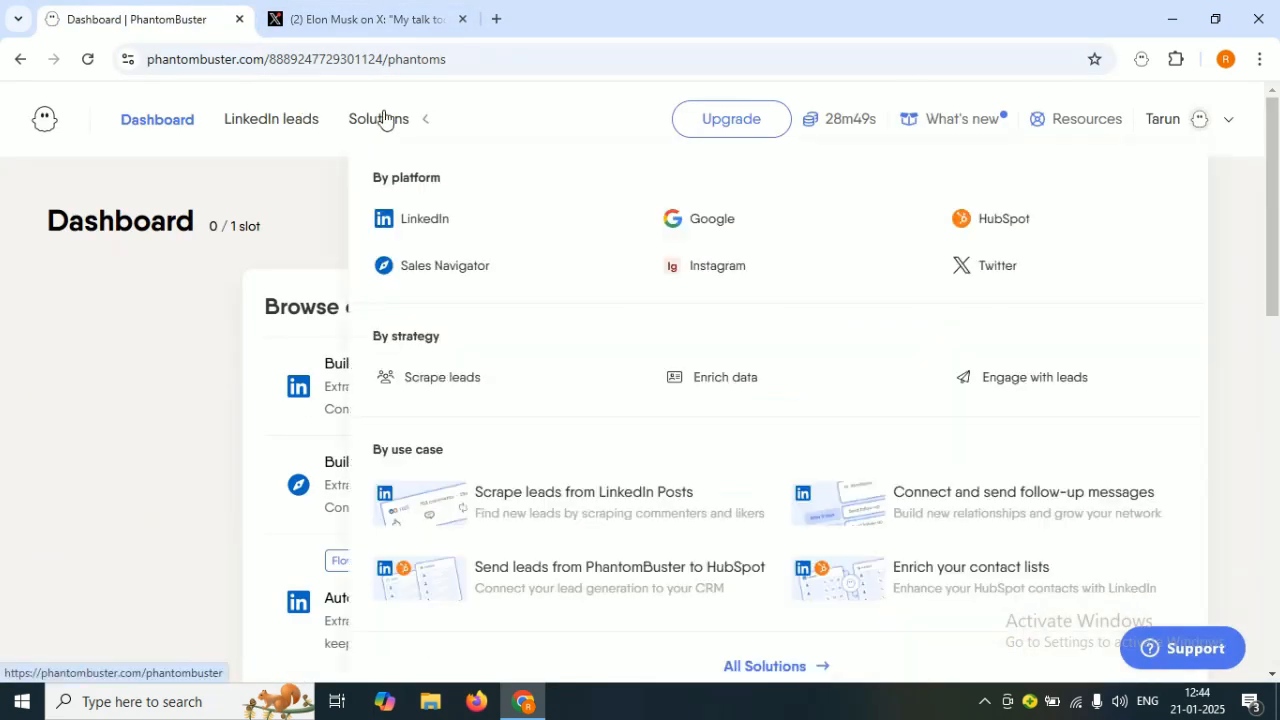
left_click(1072, 266)
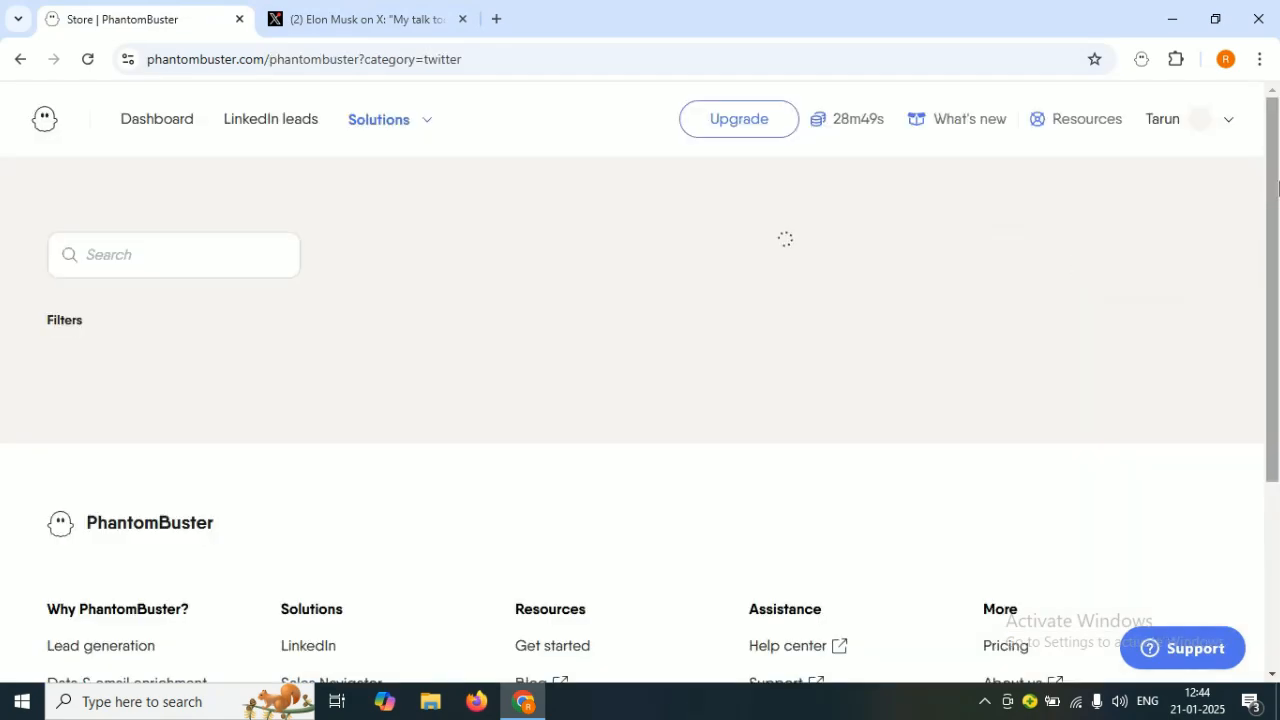
left_click_drag(1278, 150, 1212, 462)
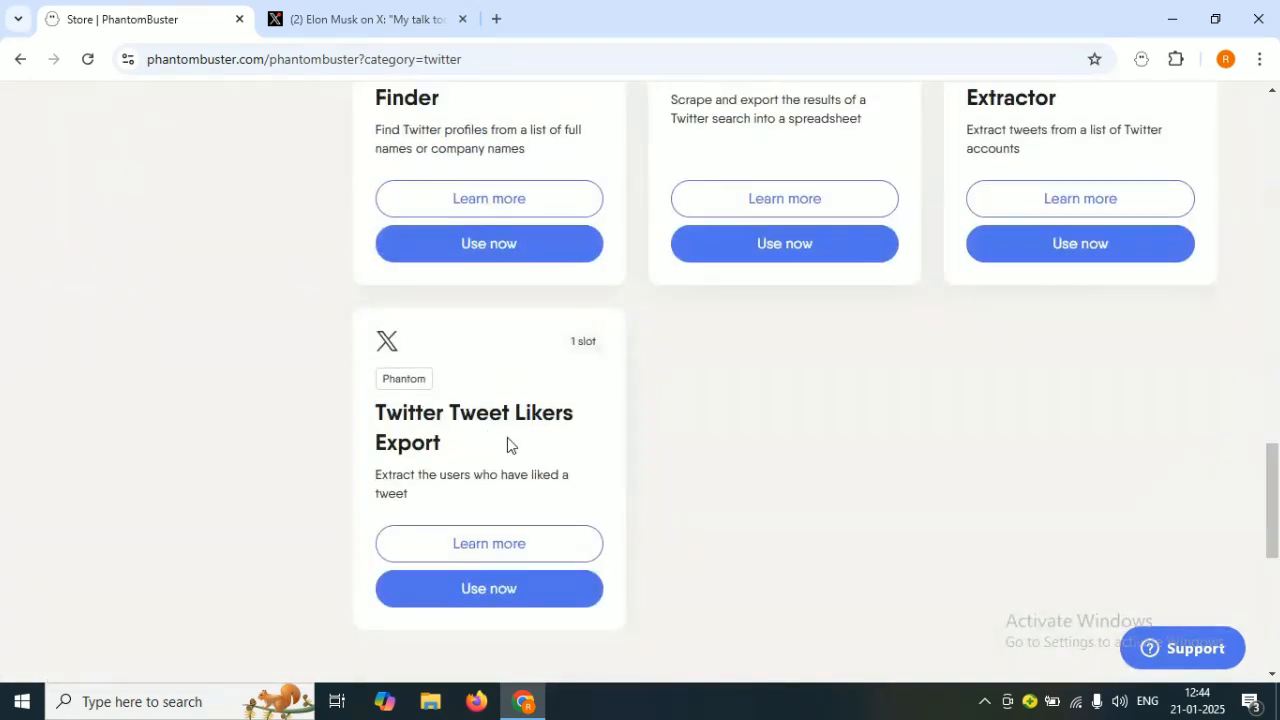
left_click(496, 591)
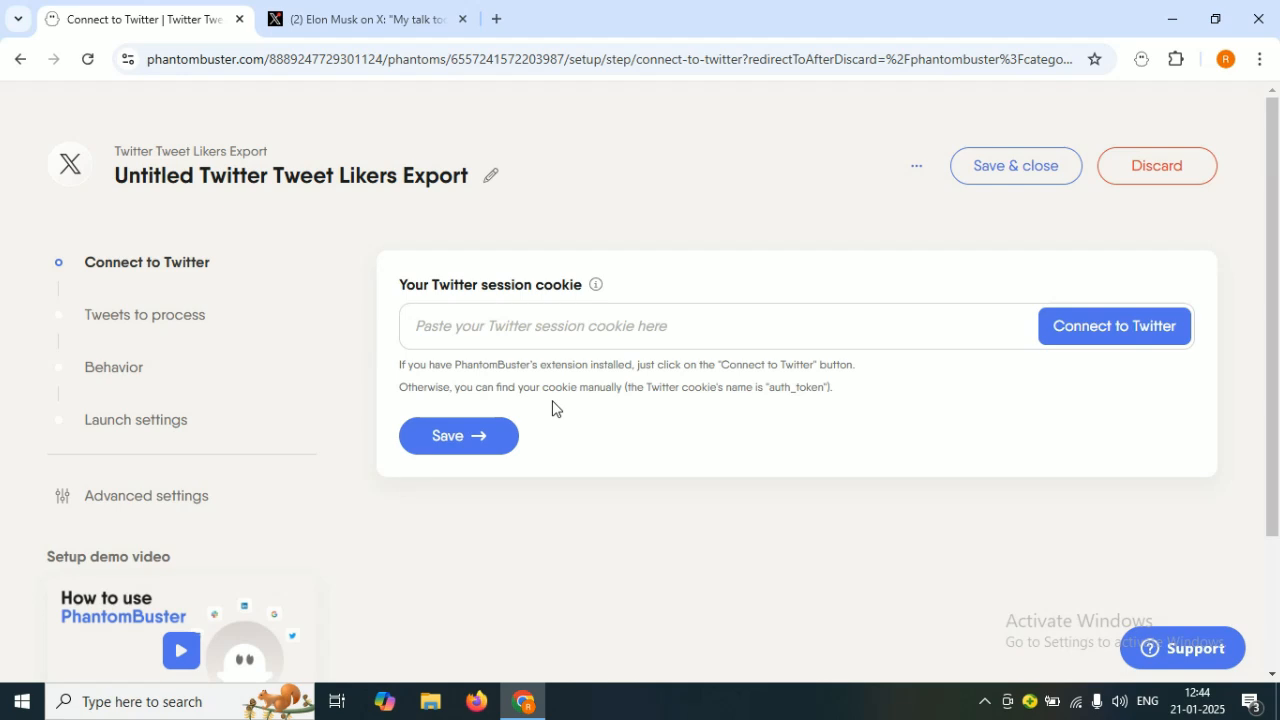
Step: Connect the Tweet Likers Export to Twitter using the account's session cookie, and save the connection step
left_click(640, 343)
left_click(1103, 335)
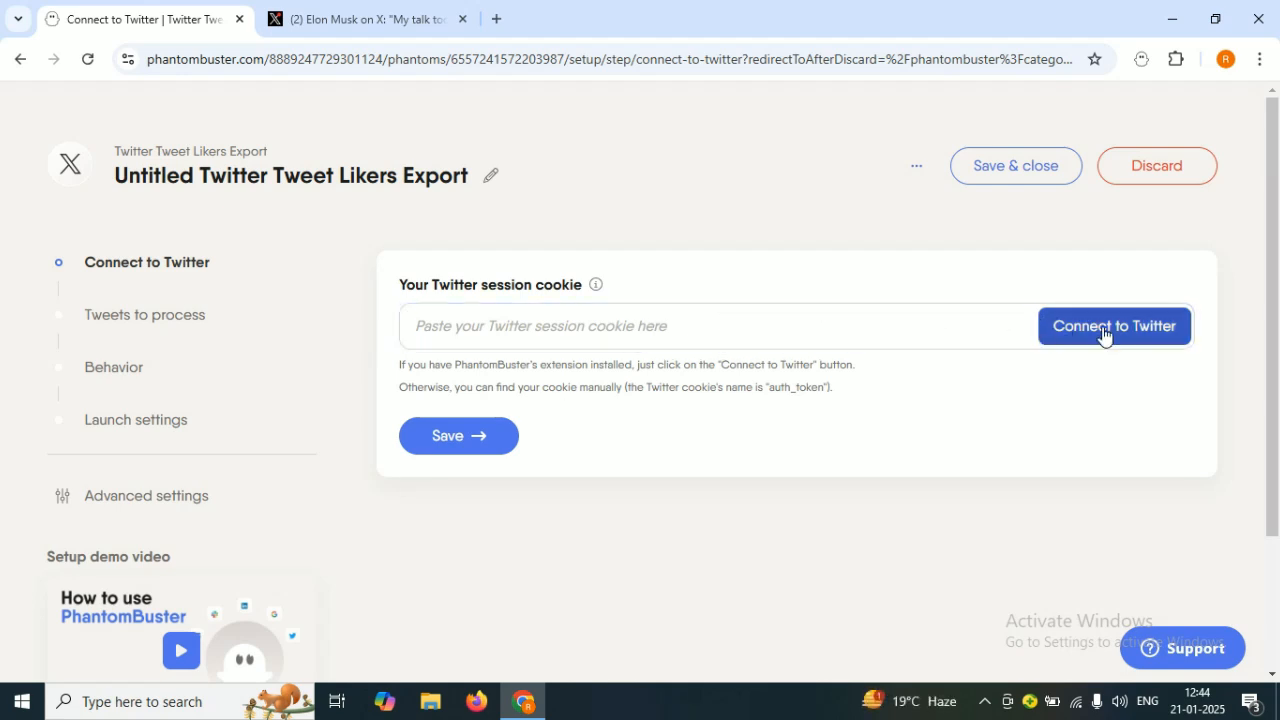
left_click(505, 440)
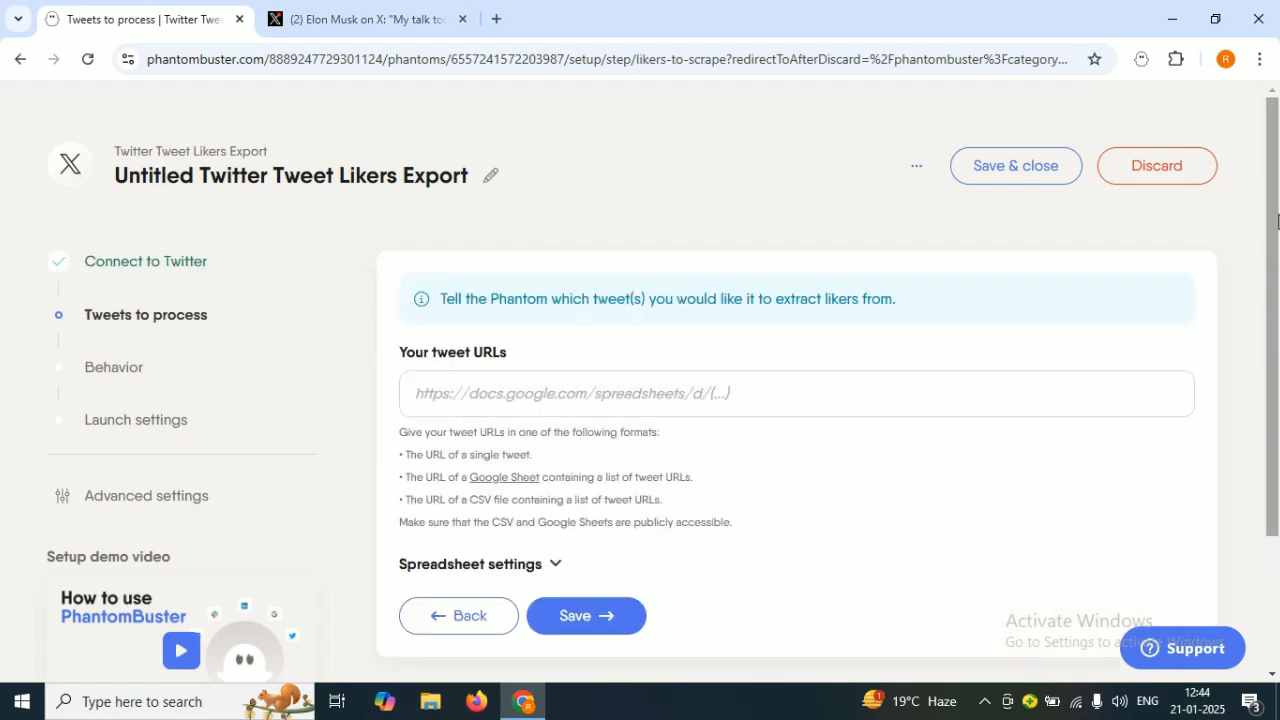
scroll(1251, 301, "down", 1)
left_click(505, 274)
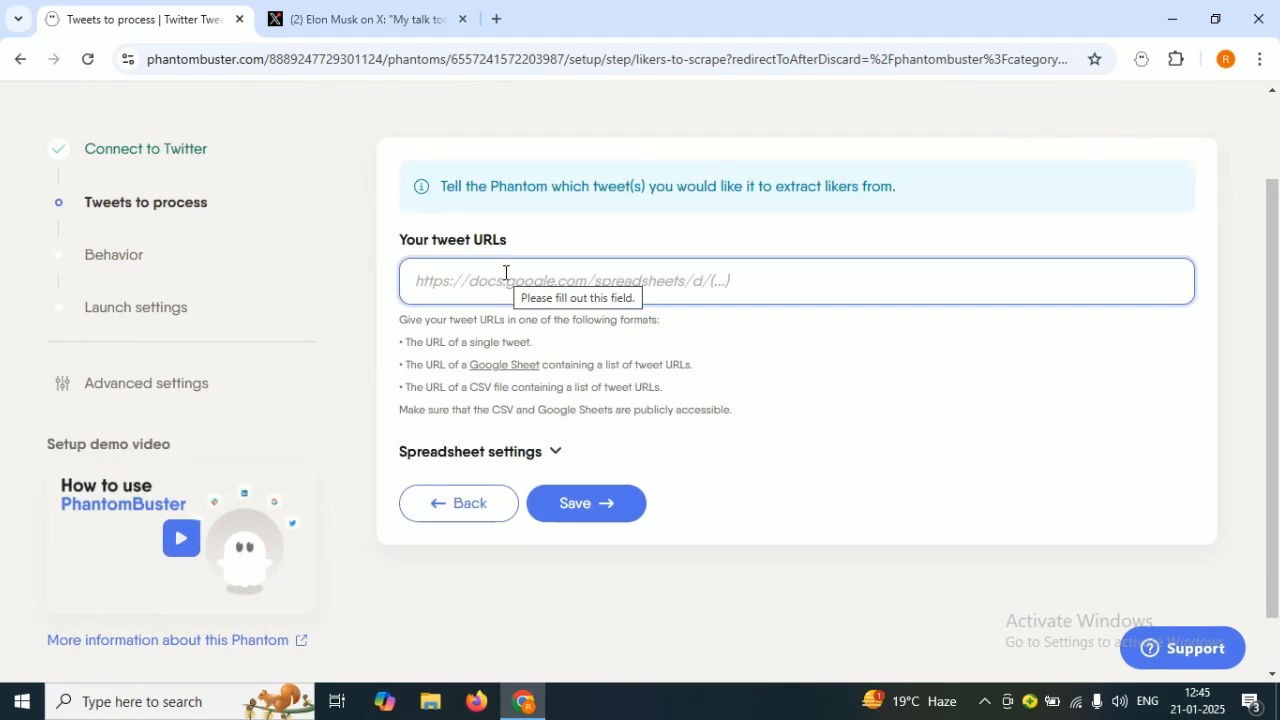
left_click(505, 274)
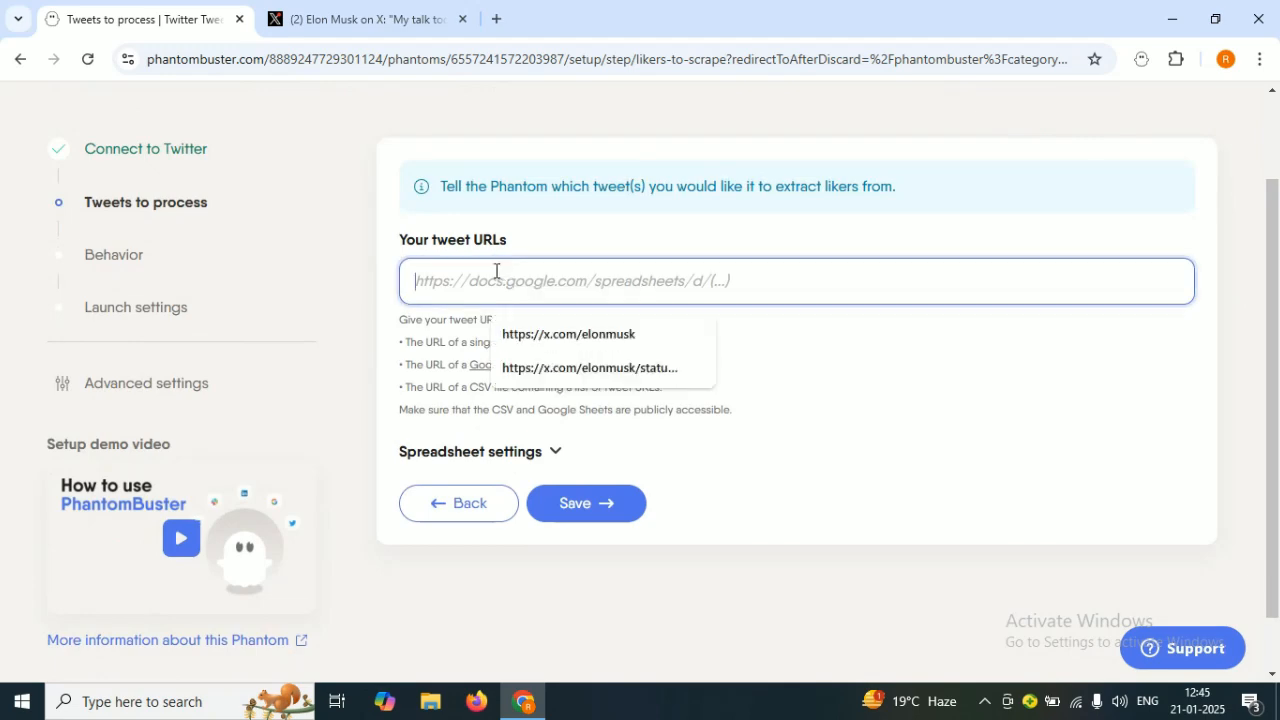
key("ctrl+v")
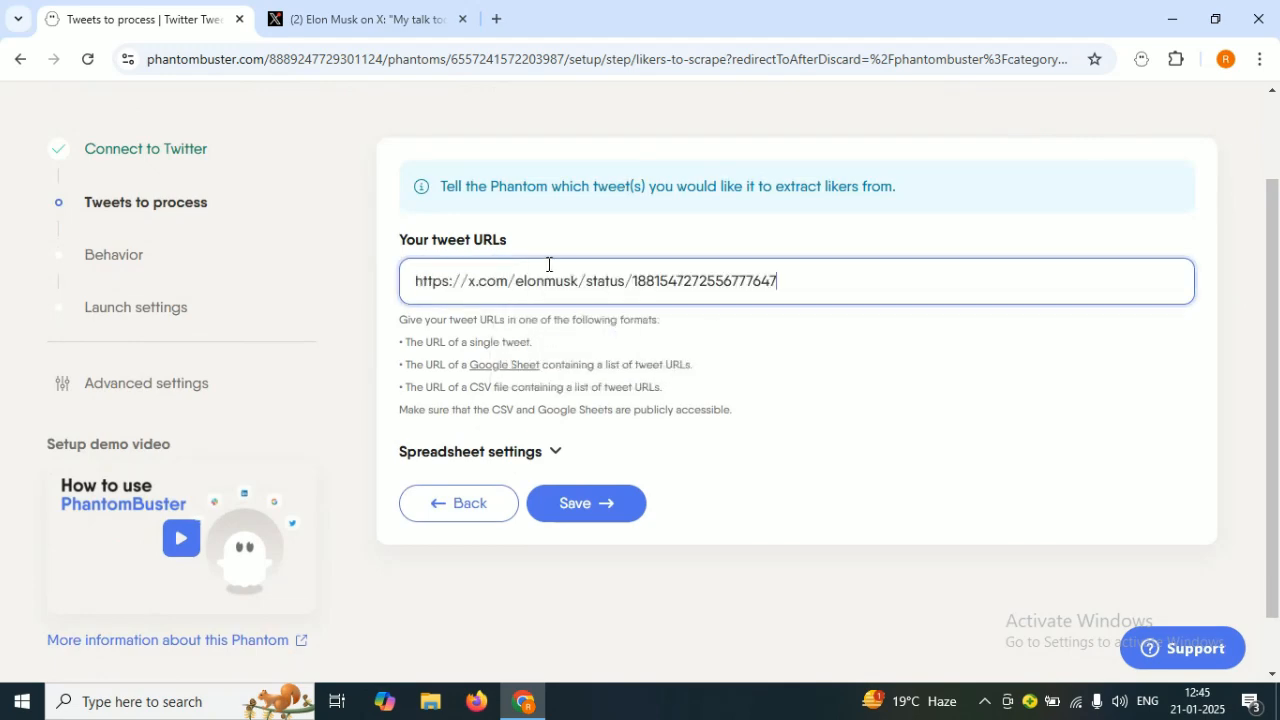
left_click(597, 514)
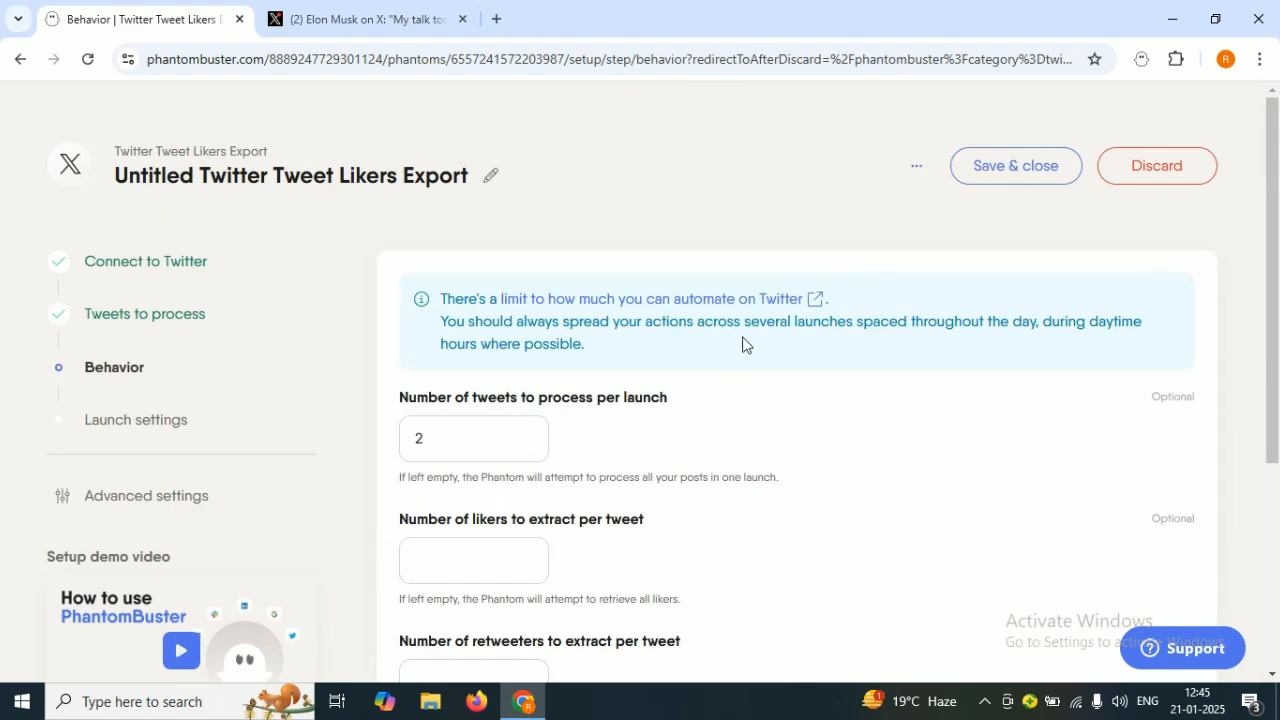
Step: Limit extraction to 50 likers and 50 retweeters per tweet, and save the behavior settings
left_click_drag(1278, 150, 1278, 252)
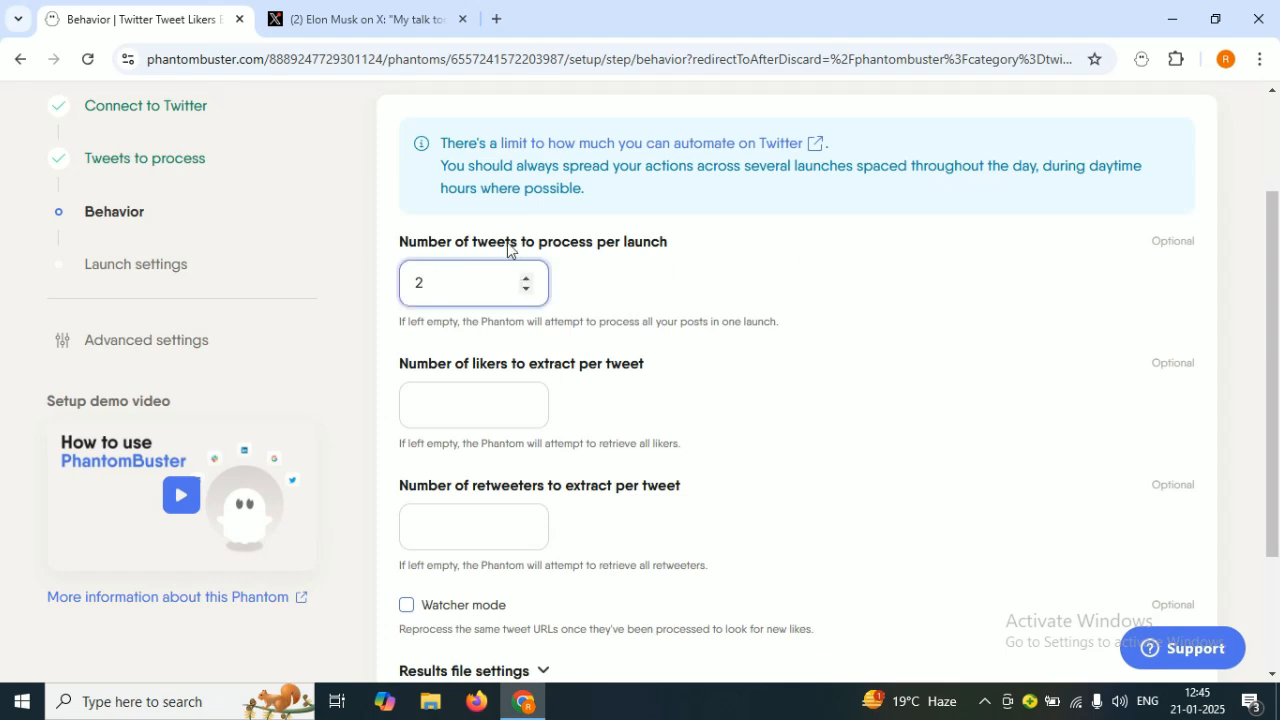
scroll(450, 314, "down", 1)
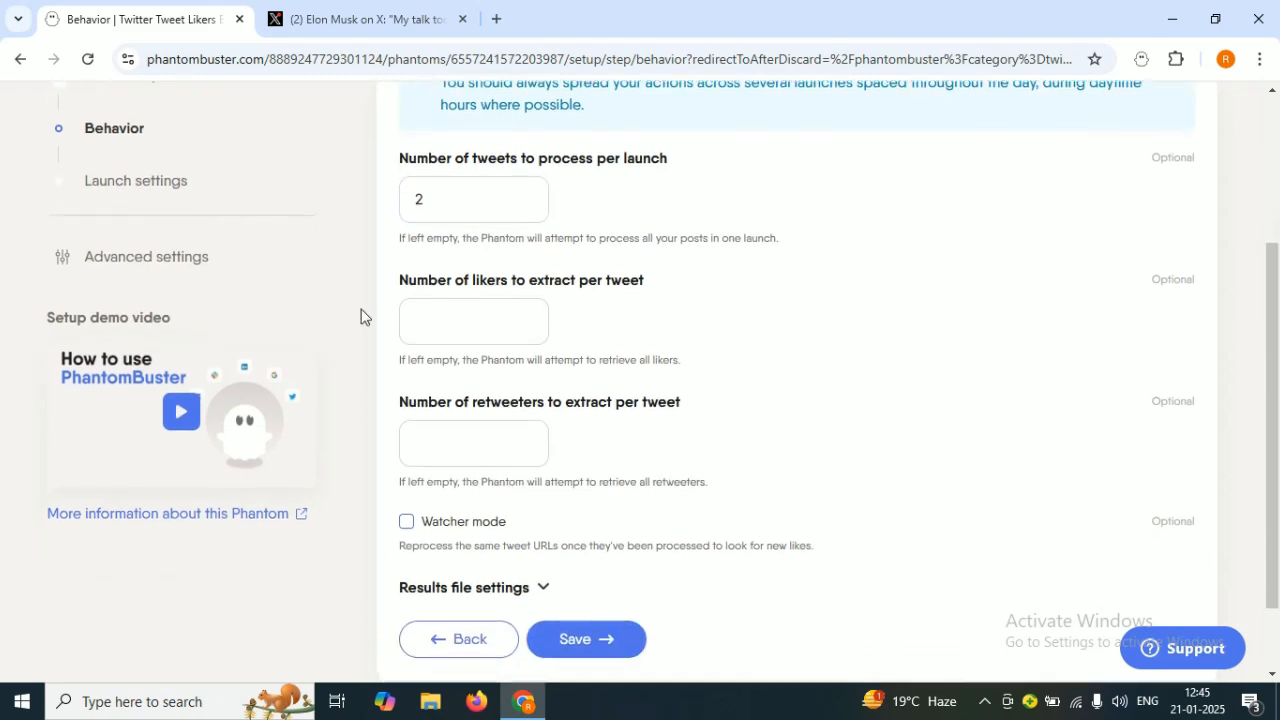
left_click(502, 320)
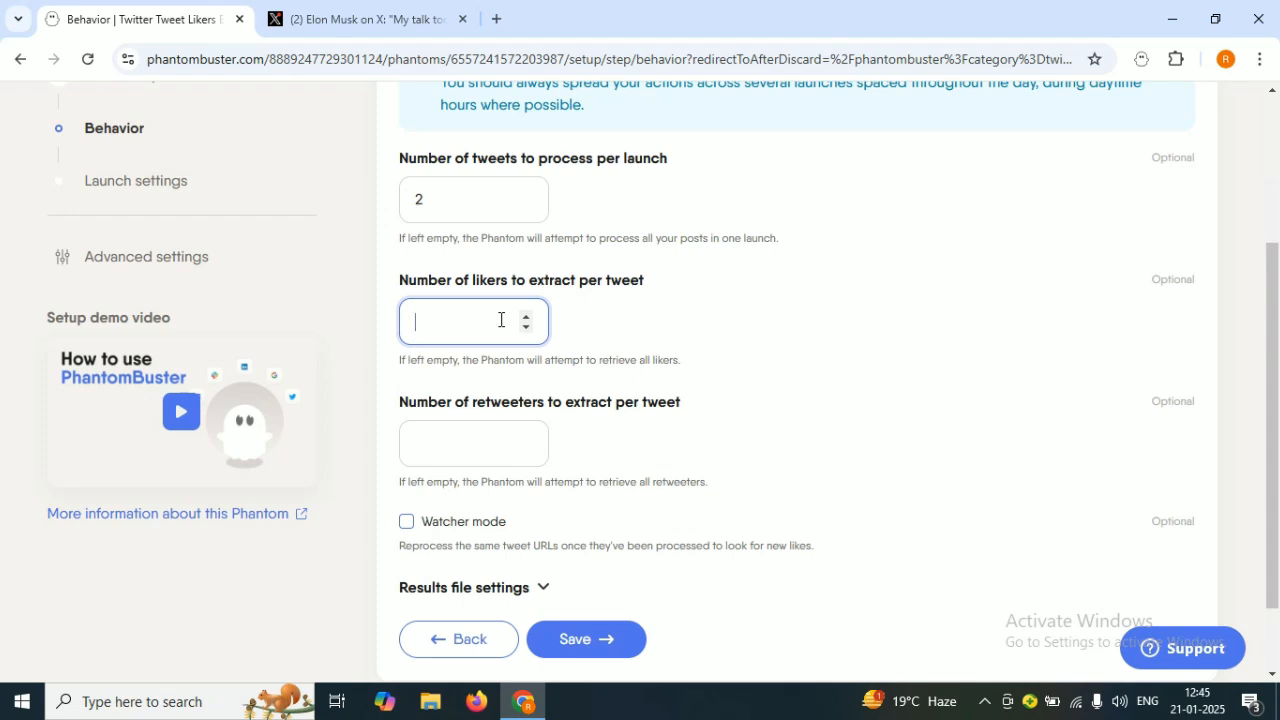
type("50")
left_click(512, 437)
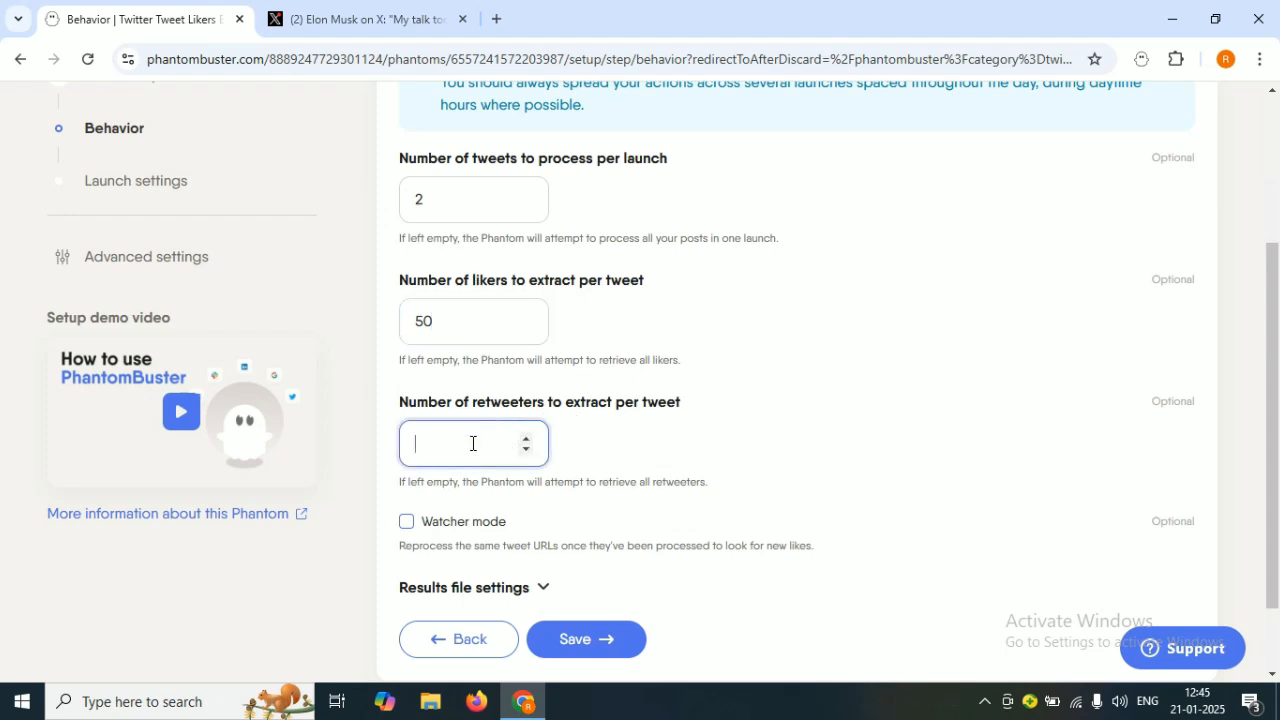
type("50")
left_click(669, 457)
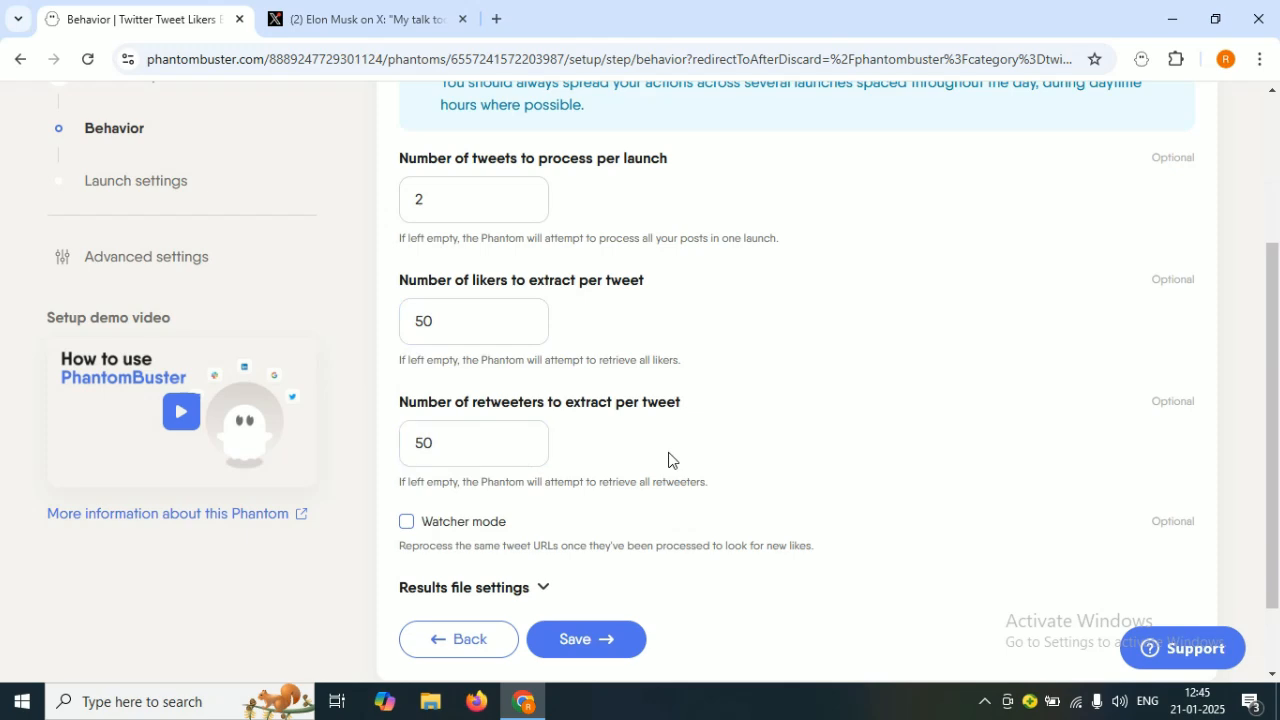
scroll(1278, 390, "down", 1)
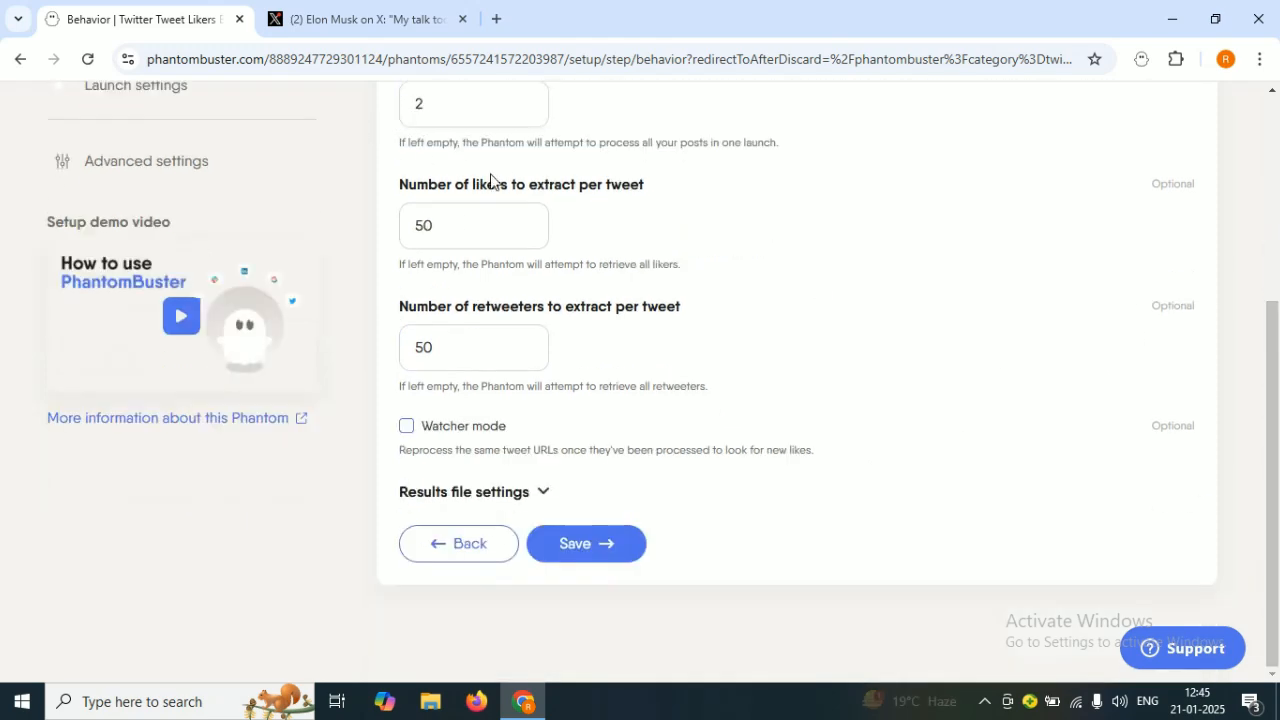
left_click(428, 238)
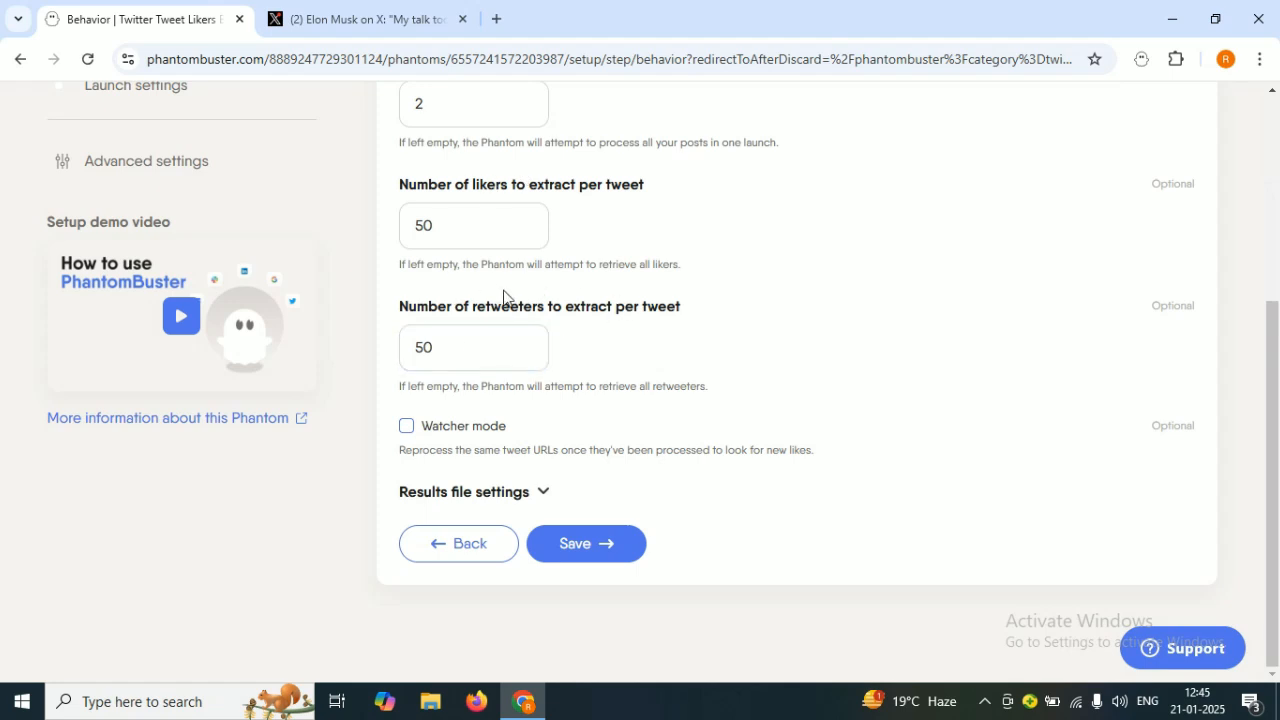
left_click(484, 359)
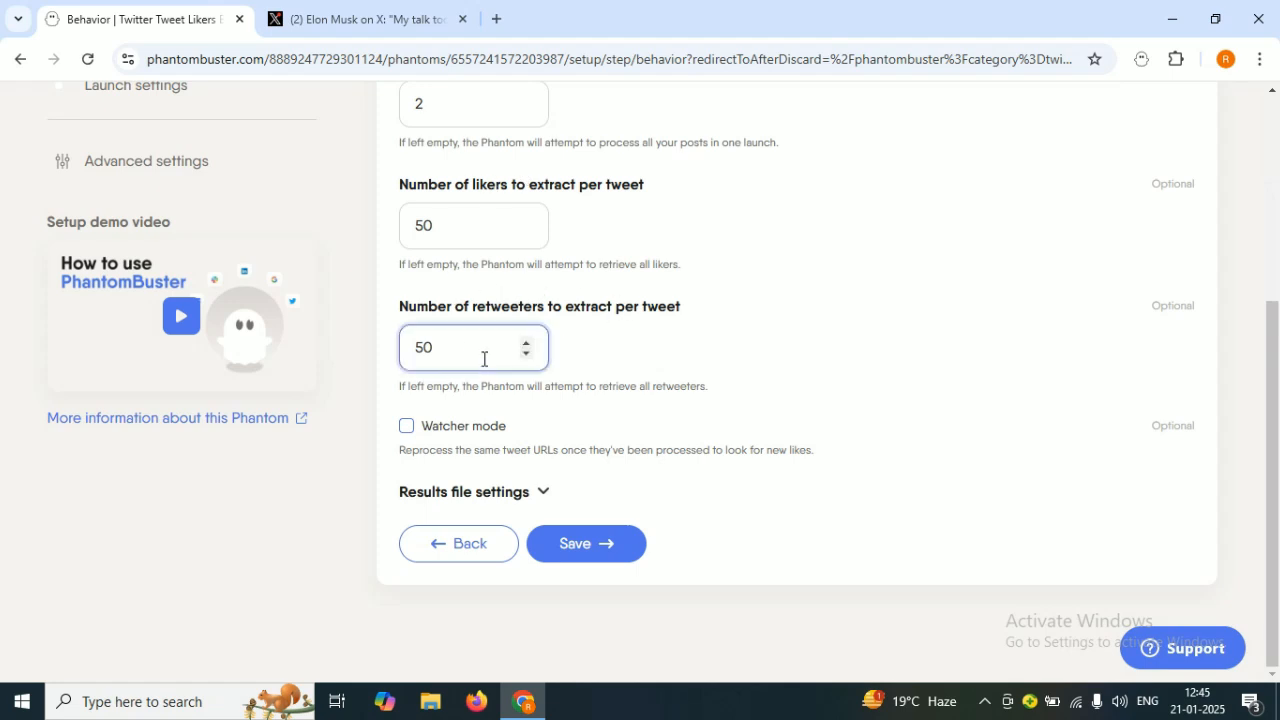
left_click(631, 535)
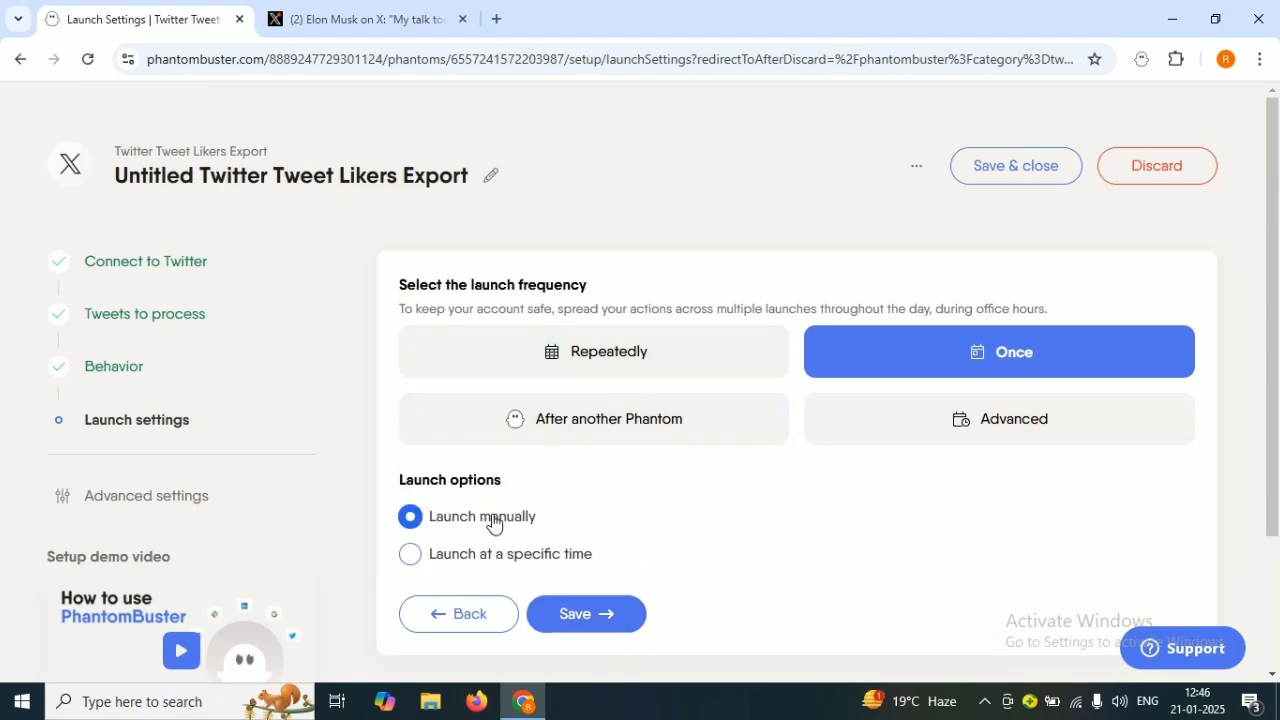
Step: Save the launch settings as a single manual launch, and run the Tweet Likers Export until it finishes
left_click(611, 616)
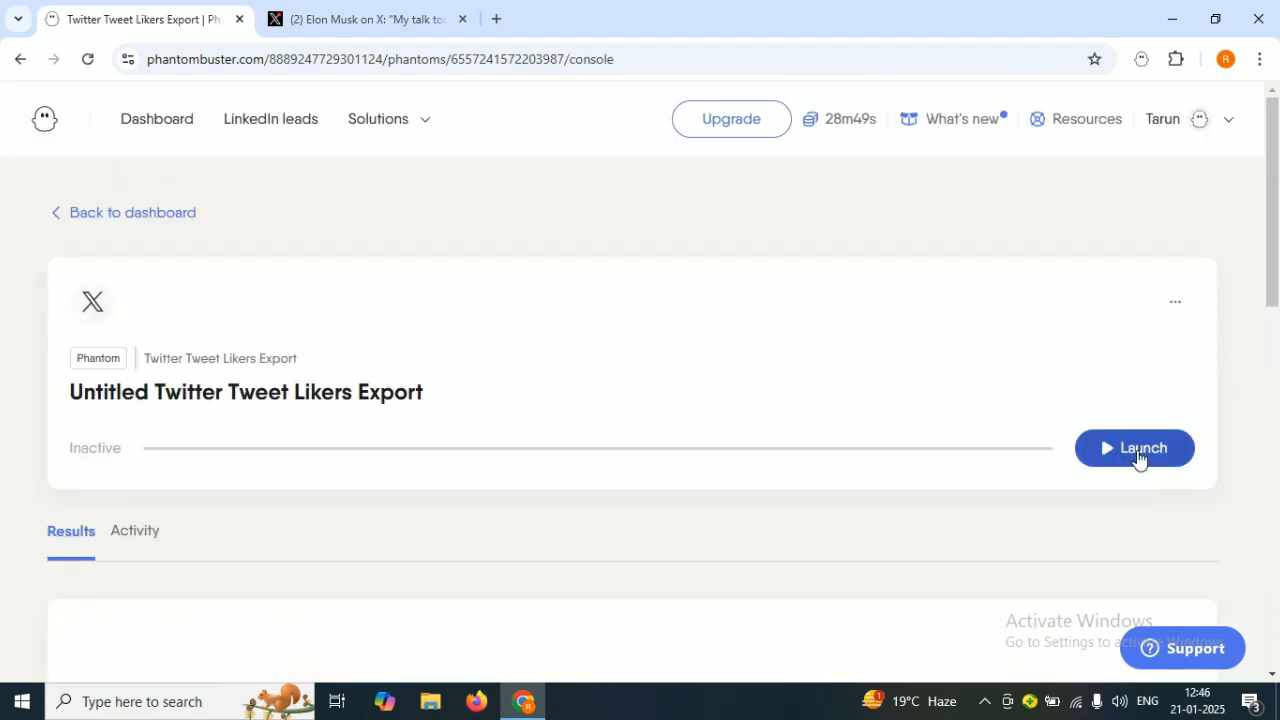
left_click(1140, 455)
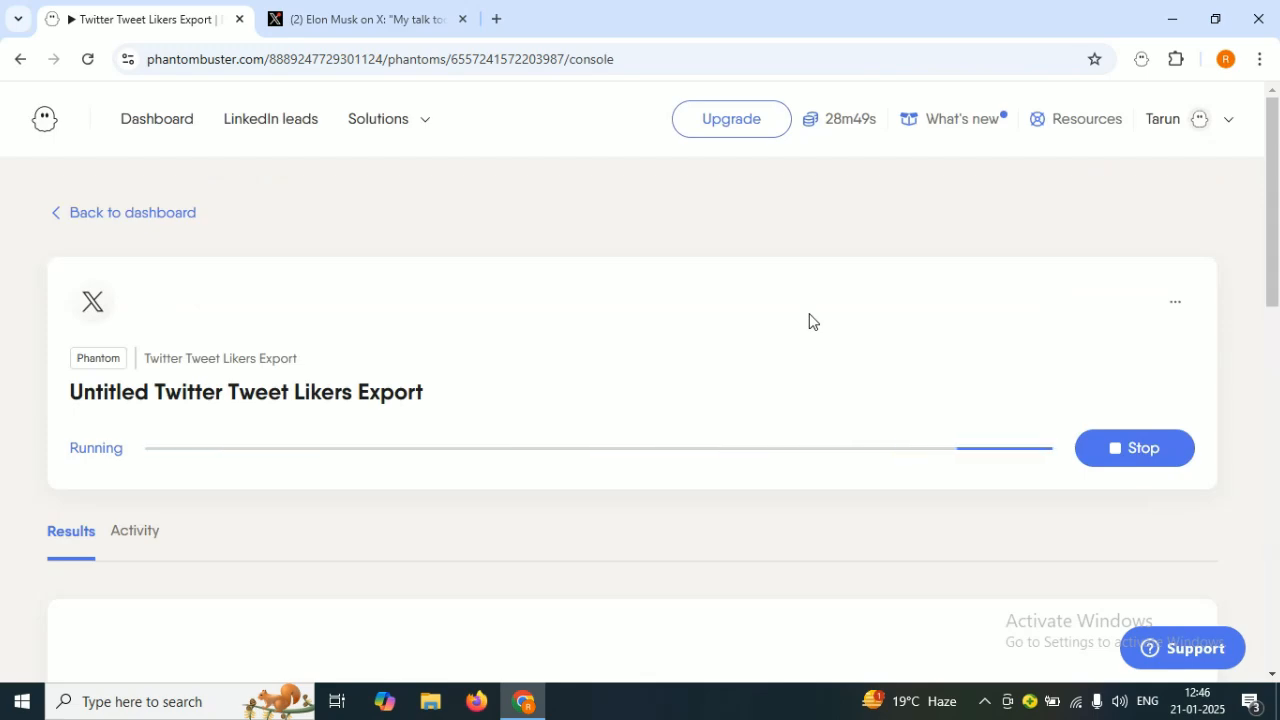
mouse_move(1277, 190)
left_mouse_down()
mouse_move(1278, 235)
mouse_move(1278, 188)
left_mouse_up()
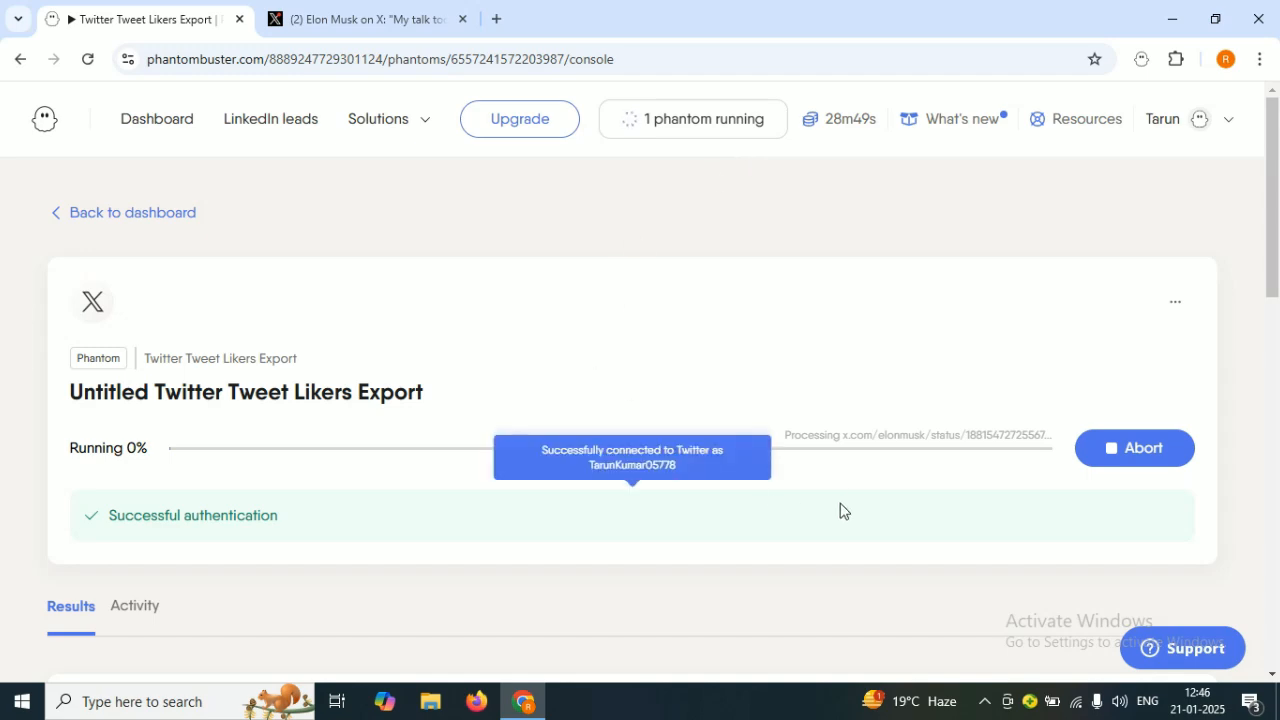
scroll(1188, 324, "down", 2)
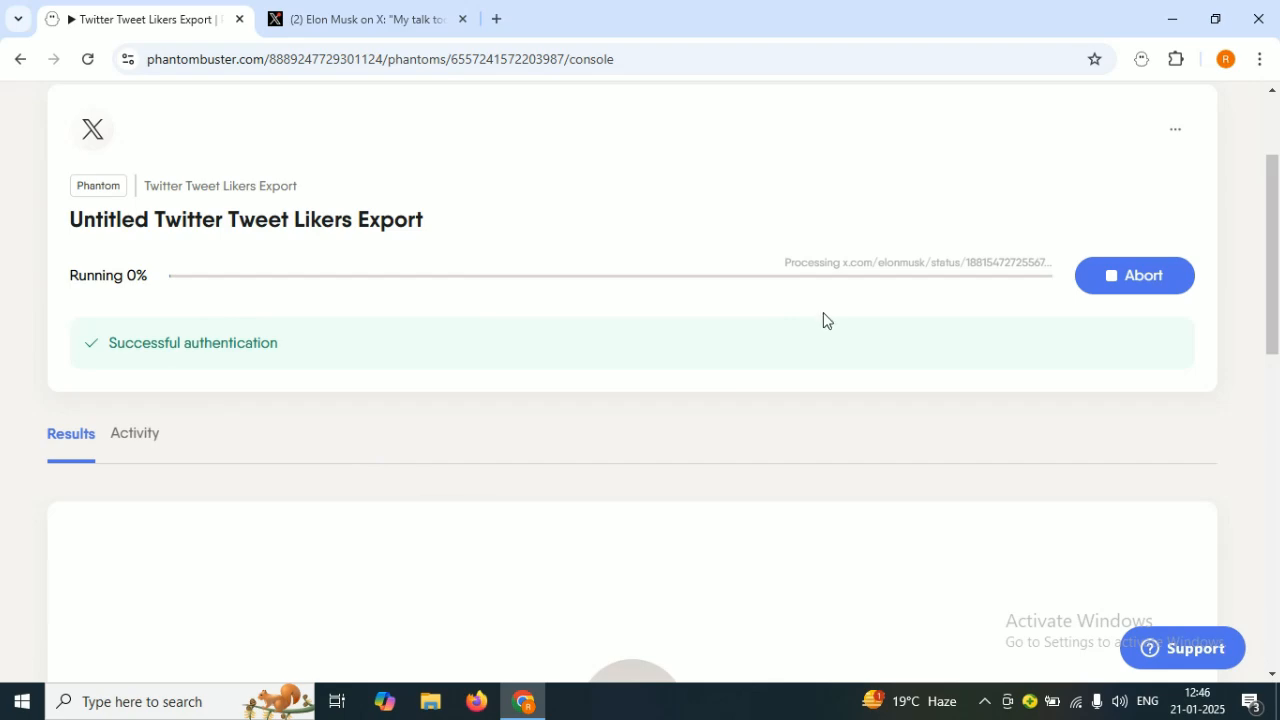
left_click_drag(1277, 254, 1278, 194)
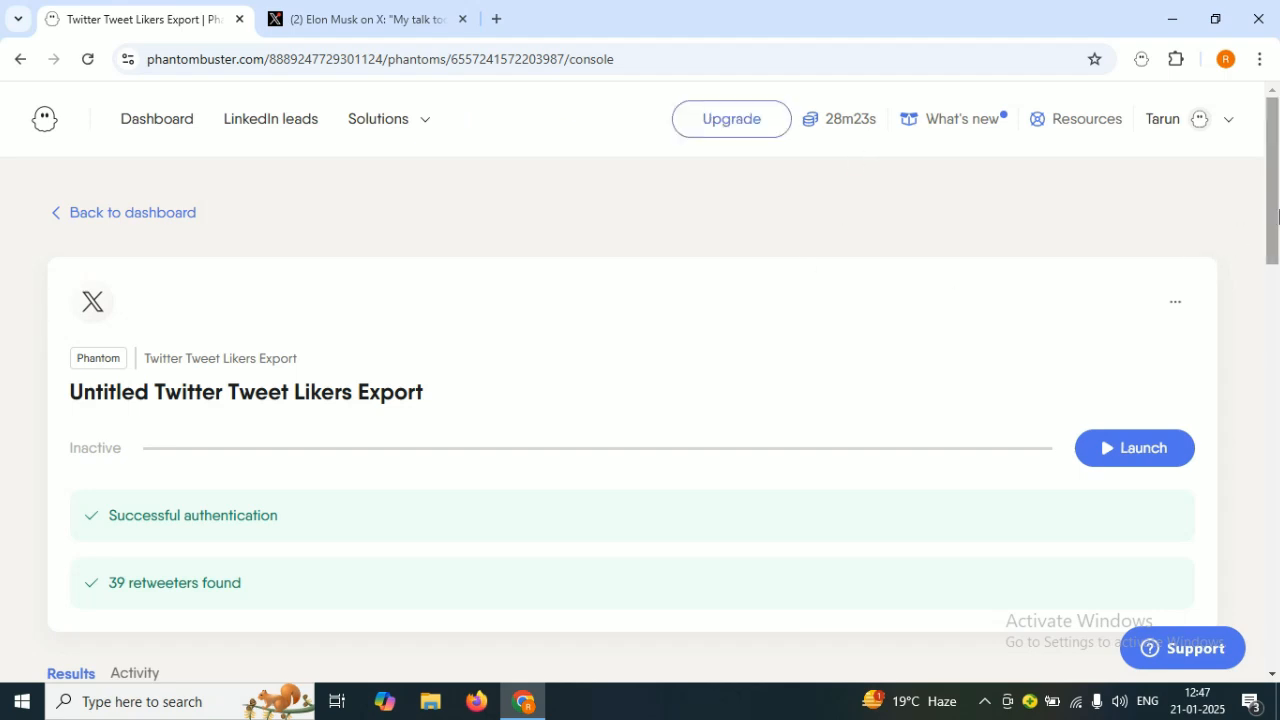
Step: Examine the export's results table, including its action, retweet count, profile URL, name and description columns, and return to the run summary
left_click_drag(1268, 209, 1277, 408)
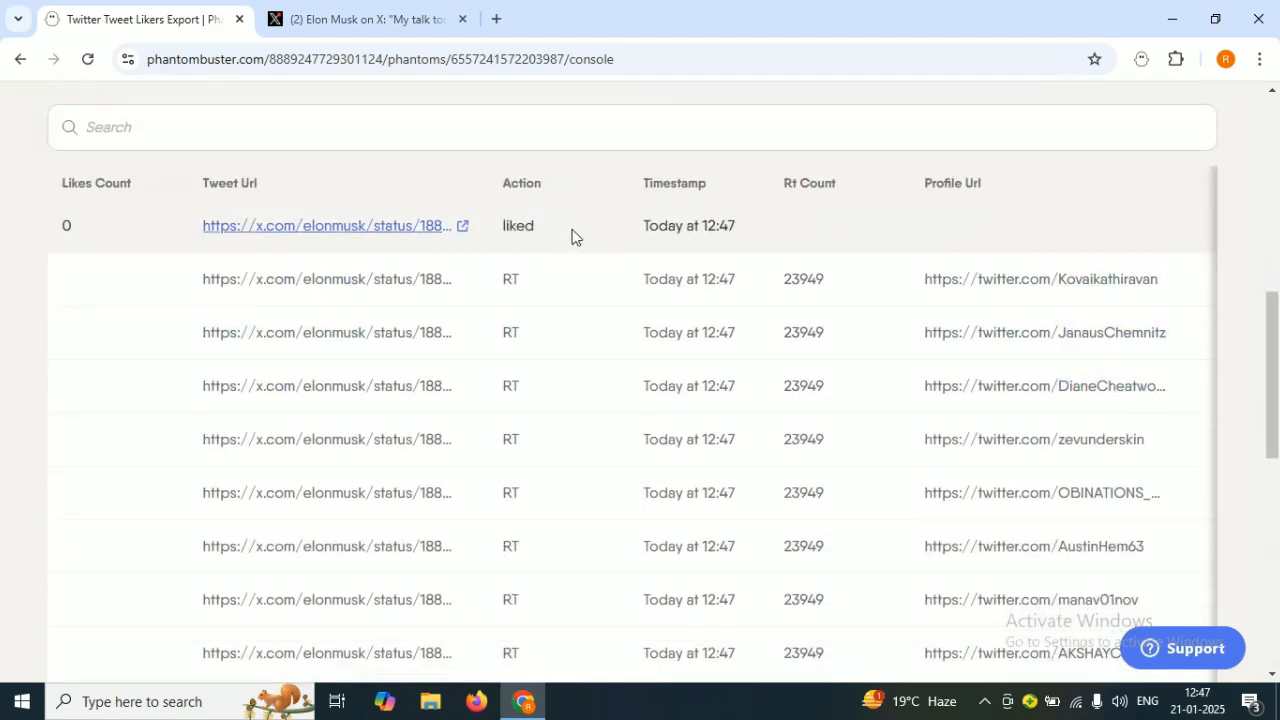
scroll(1238, 456, "down", 4)
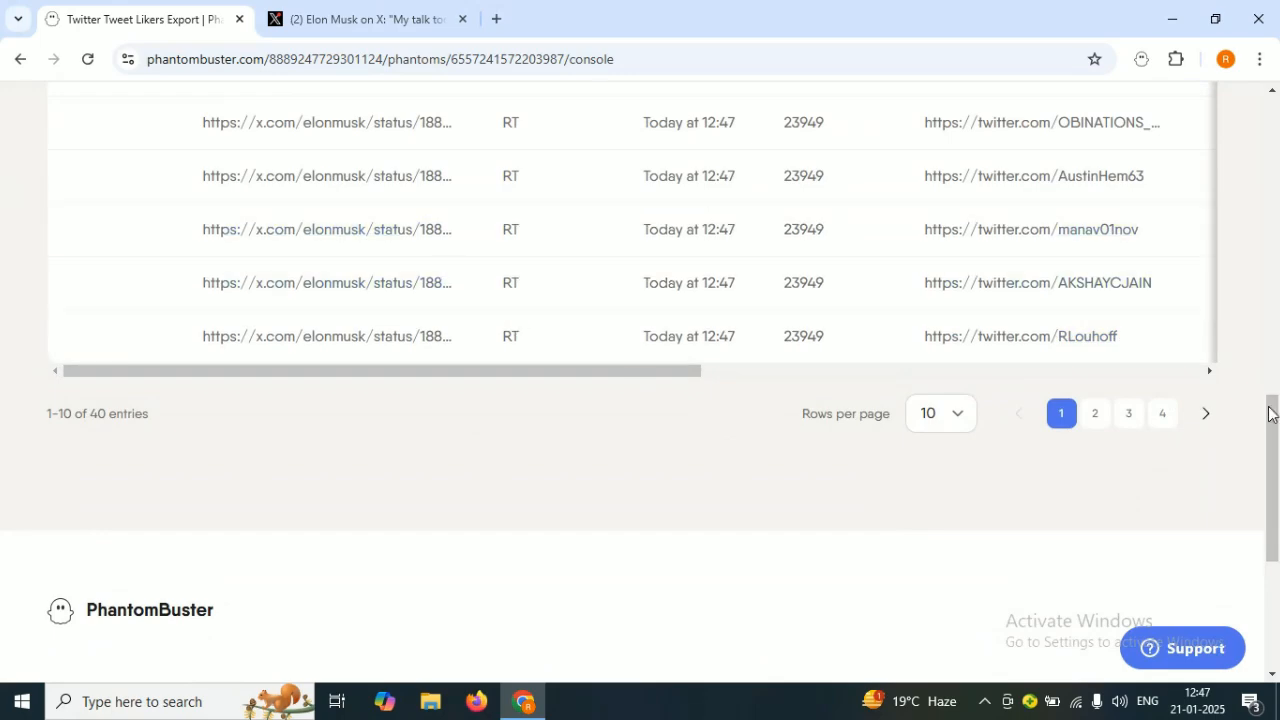
left_click_drag(1275, 412, 1277, 375)
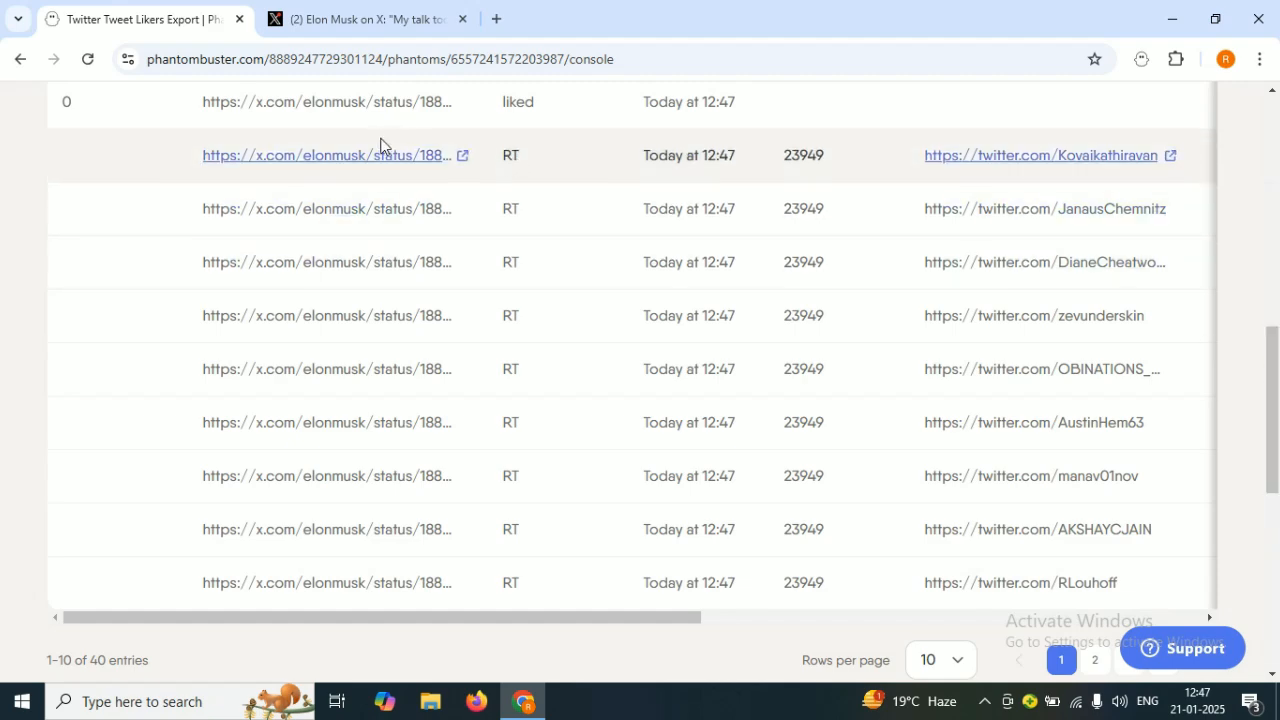
mouse_move(1275, 336)
left_mouse_down()
mouse_move(1279, 302)
mouse_move(1279, 327)
left_mouse_up()
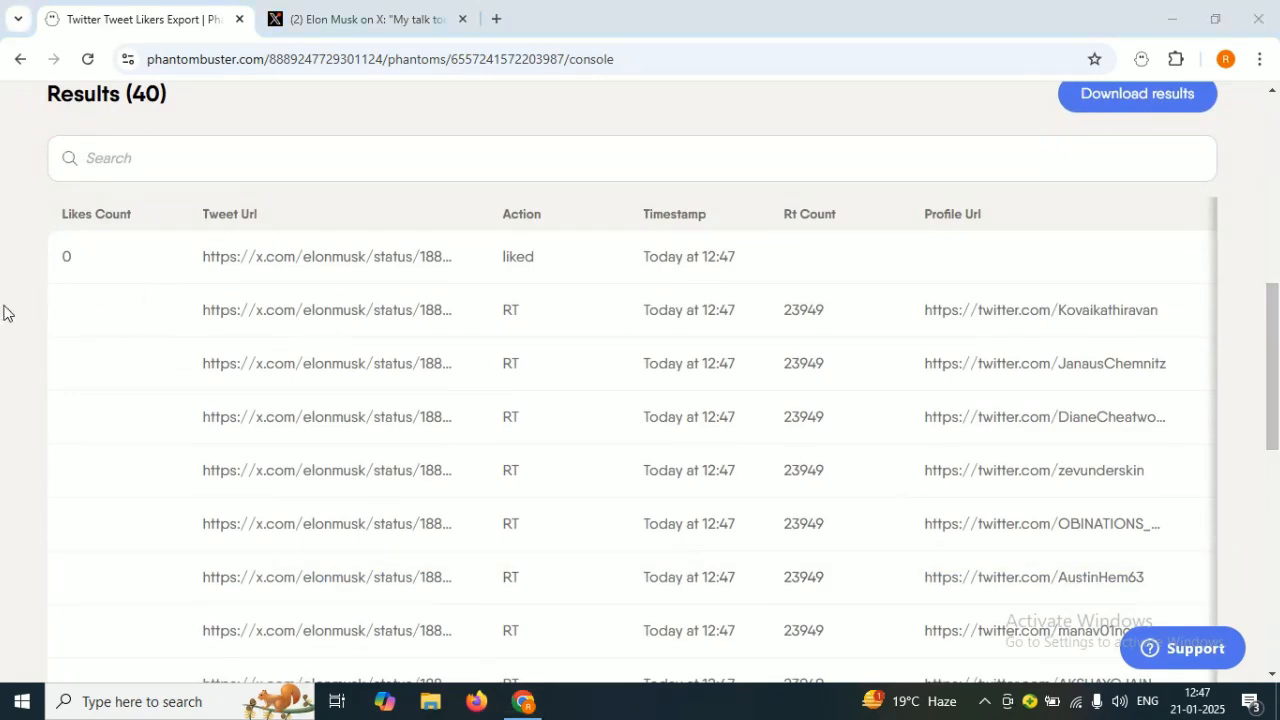
left_click_drag(1278, 410, 1278, 450)
left_click_drag(678, 633, 1150, 640)
left_click_drag(1278, 388, 1278, 344)
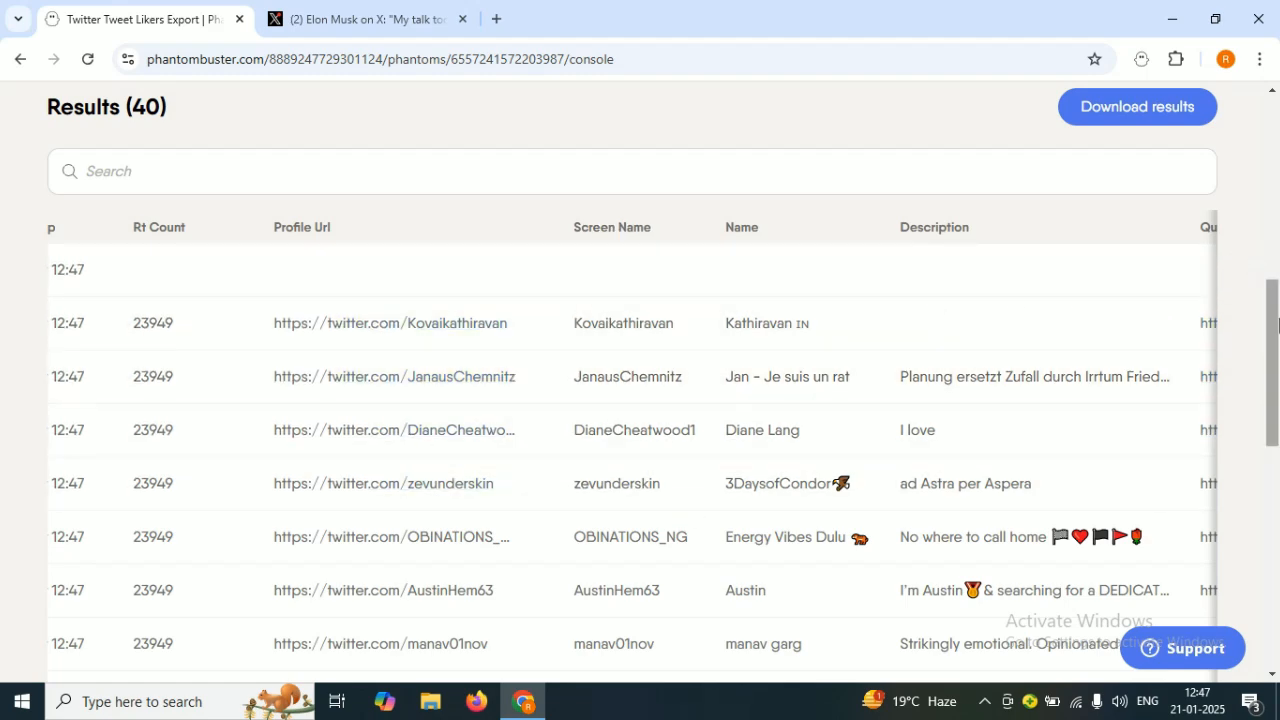
left_click_drag(1273, 332, 1273, 402)
left_click_drag(1000, 554, 758, 552)
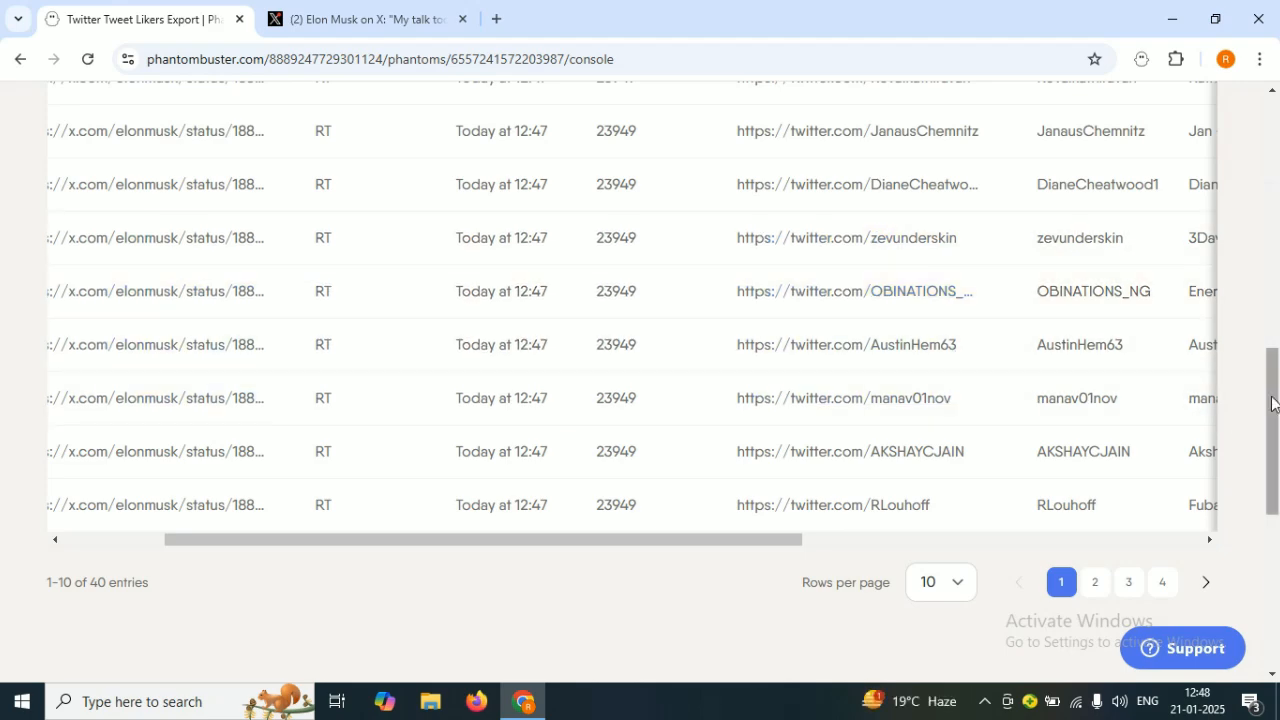
left_click_drag(1276, 408, 1277, 238)
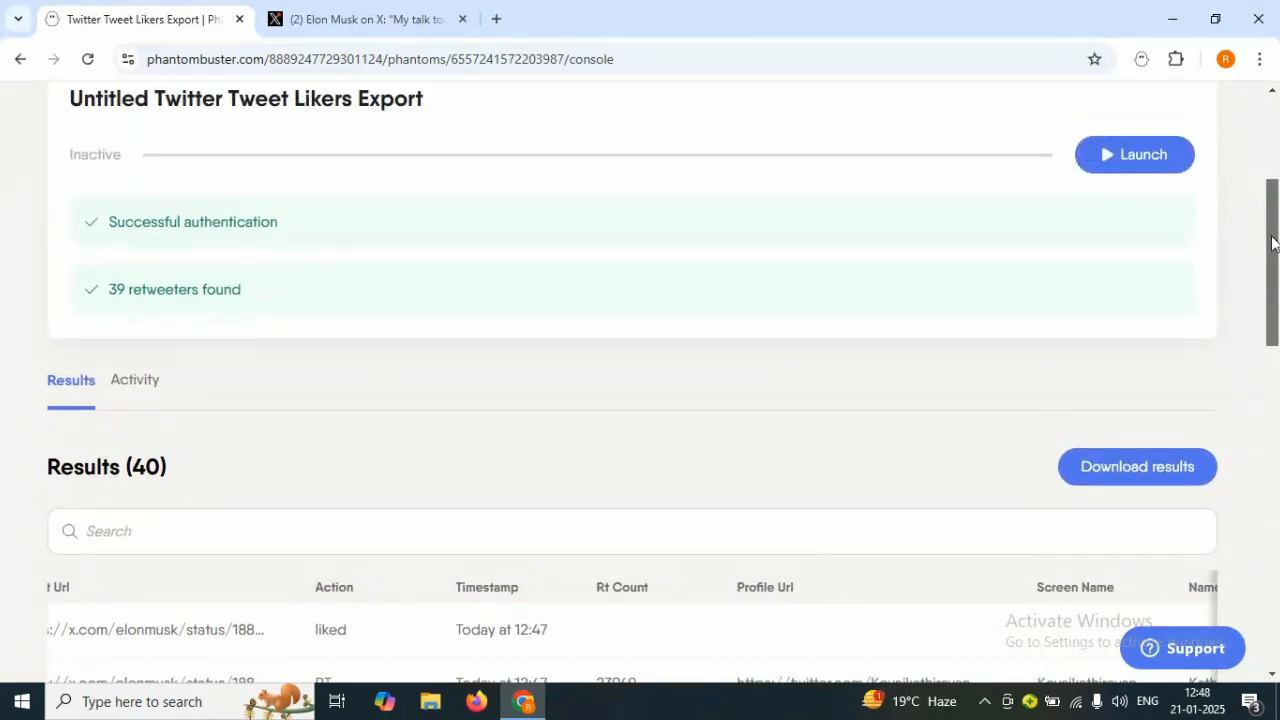